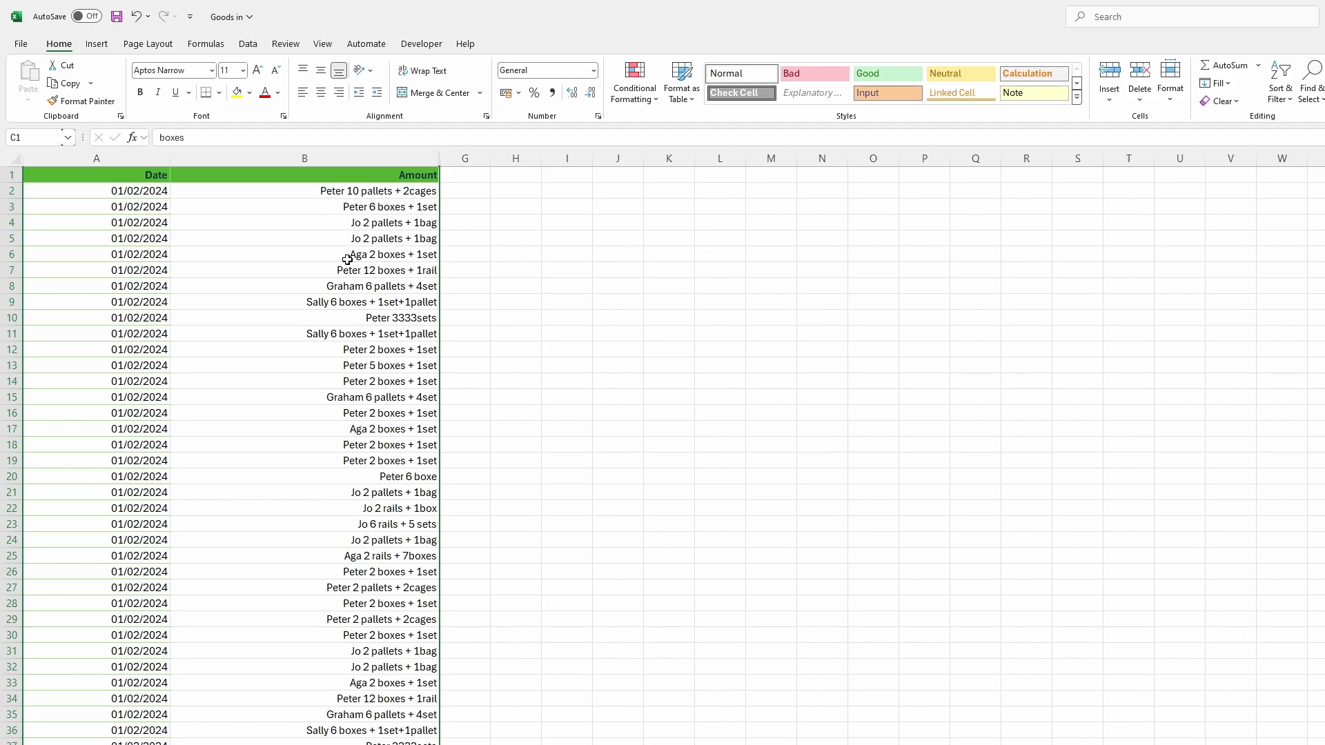
Review the Amount entries in rows 5–8 and the dates in column A
{"action": "left_click", "coordinate": [376, 241]}
{"action": "left_click", "coordinate": [365, 261]}
{"action": "left_click", "coordinate": [385, 276]}
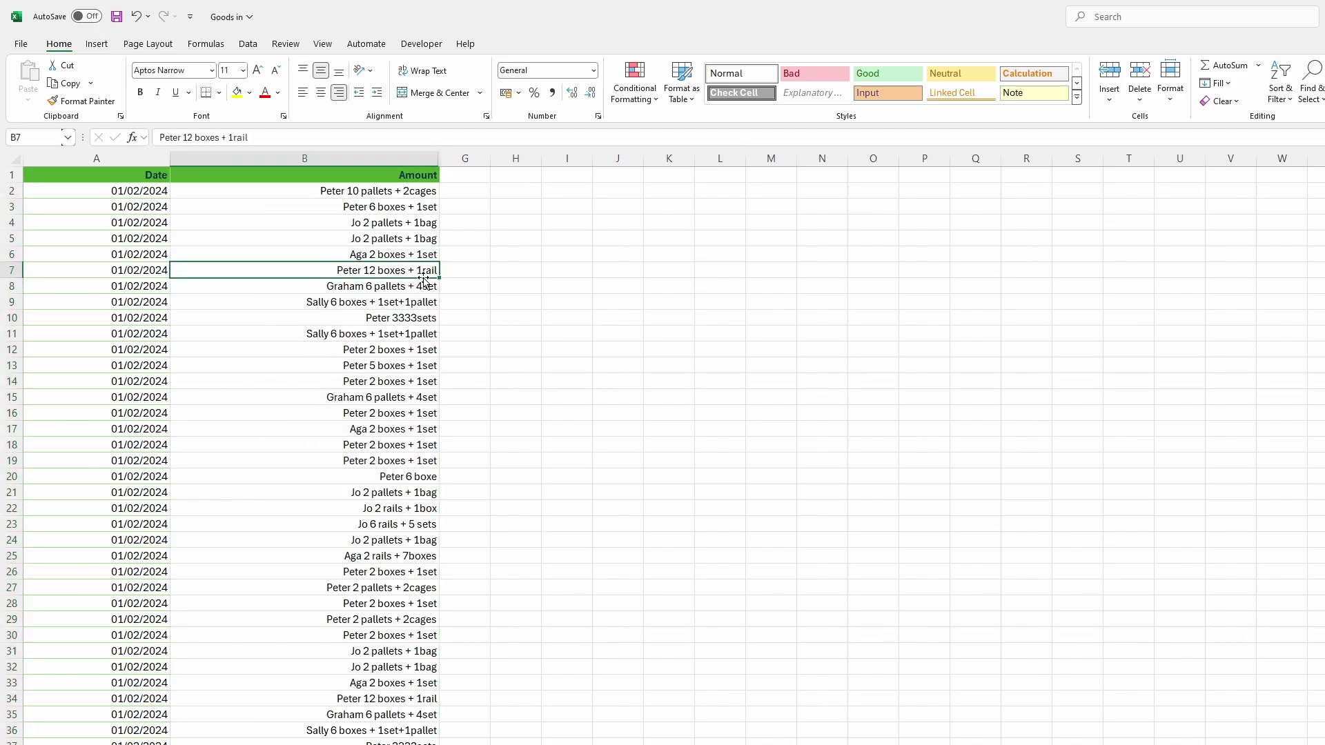
{"action": "left_click", "coordinate": [378, 291]}
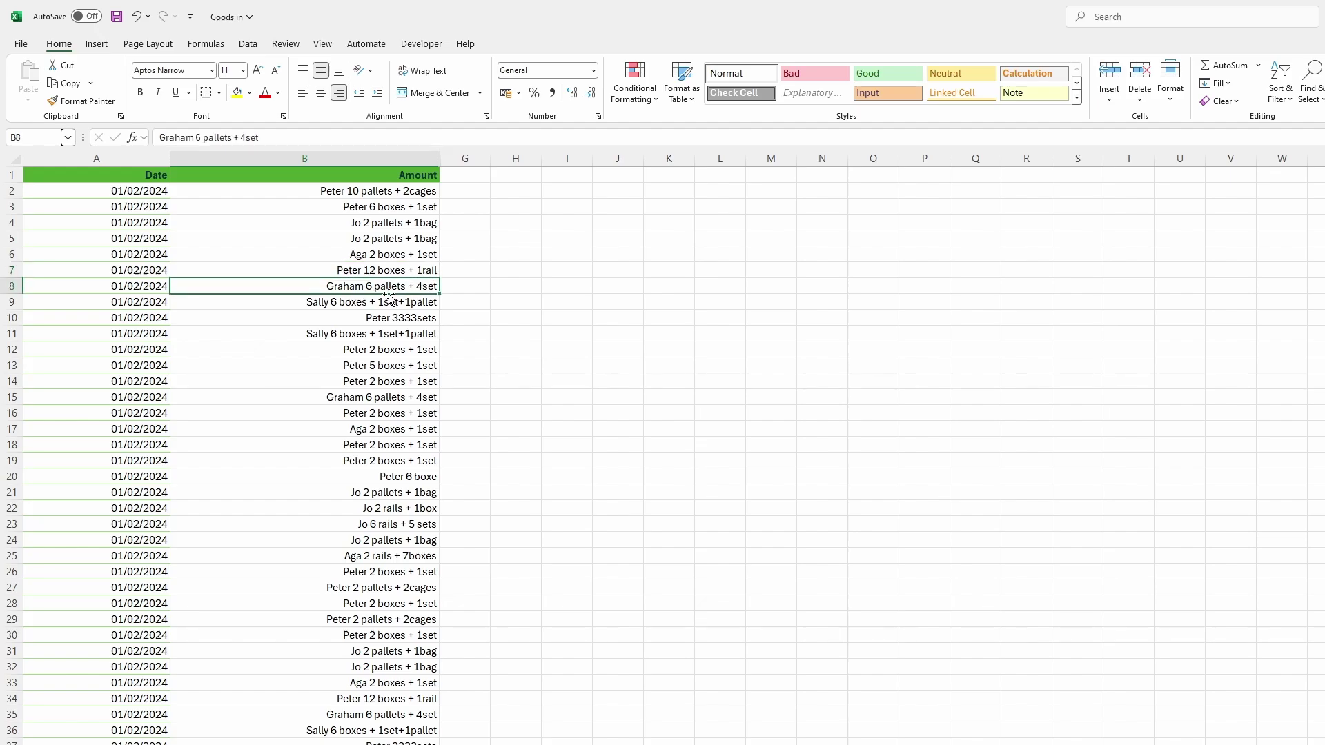
{"action": "left_click", "coordinate": [121, 287]}
{"action": "left_click", "coordinate": [123, 267]}
{"action": "left_click_drag", "start_coordinate": [122, 267], "coordinate": [122, 238]}
{"action": "left_click", "coordinate": [131, 190]}
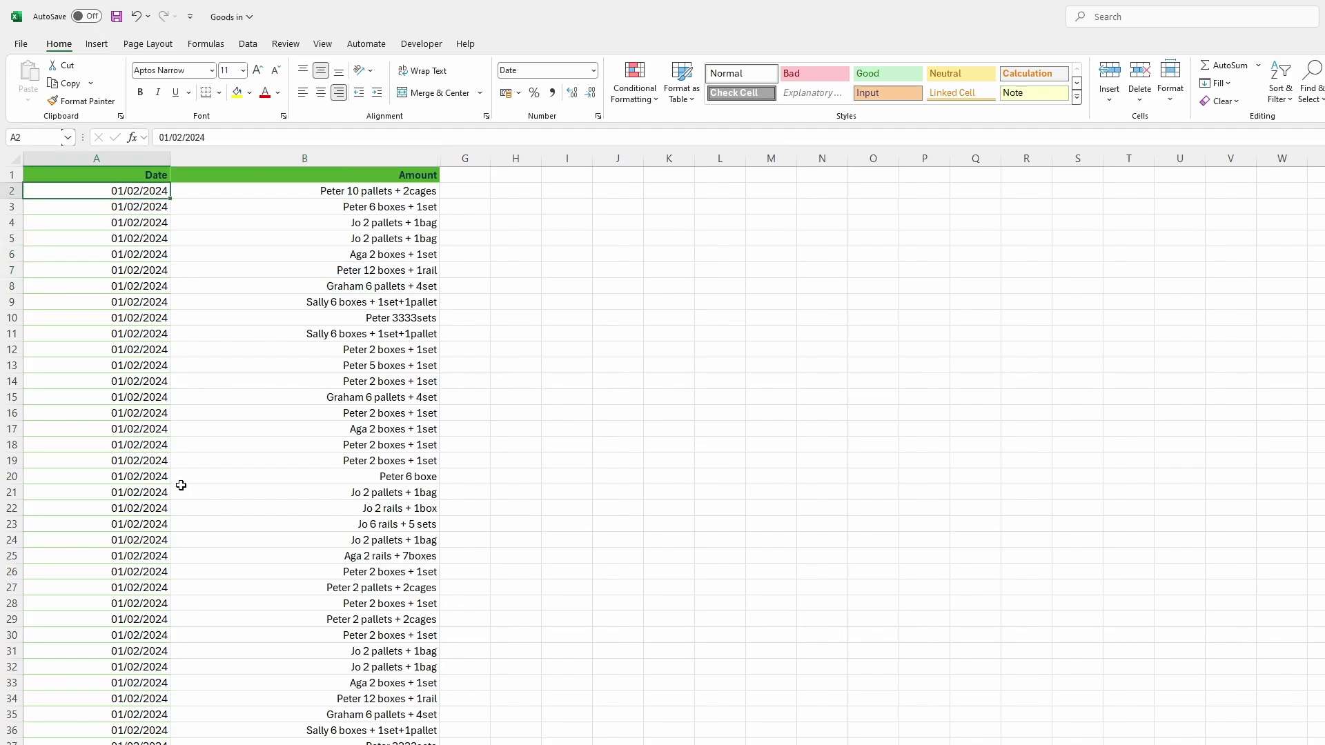
{"action": "scroll", "coordinate": [180, 485], "scroll_direction": "down", "scroll_amount": 3}
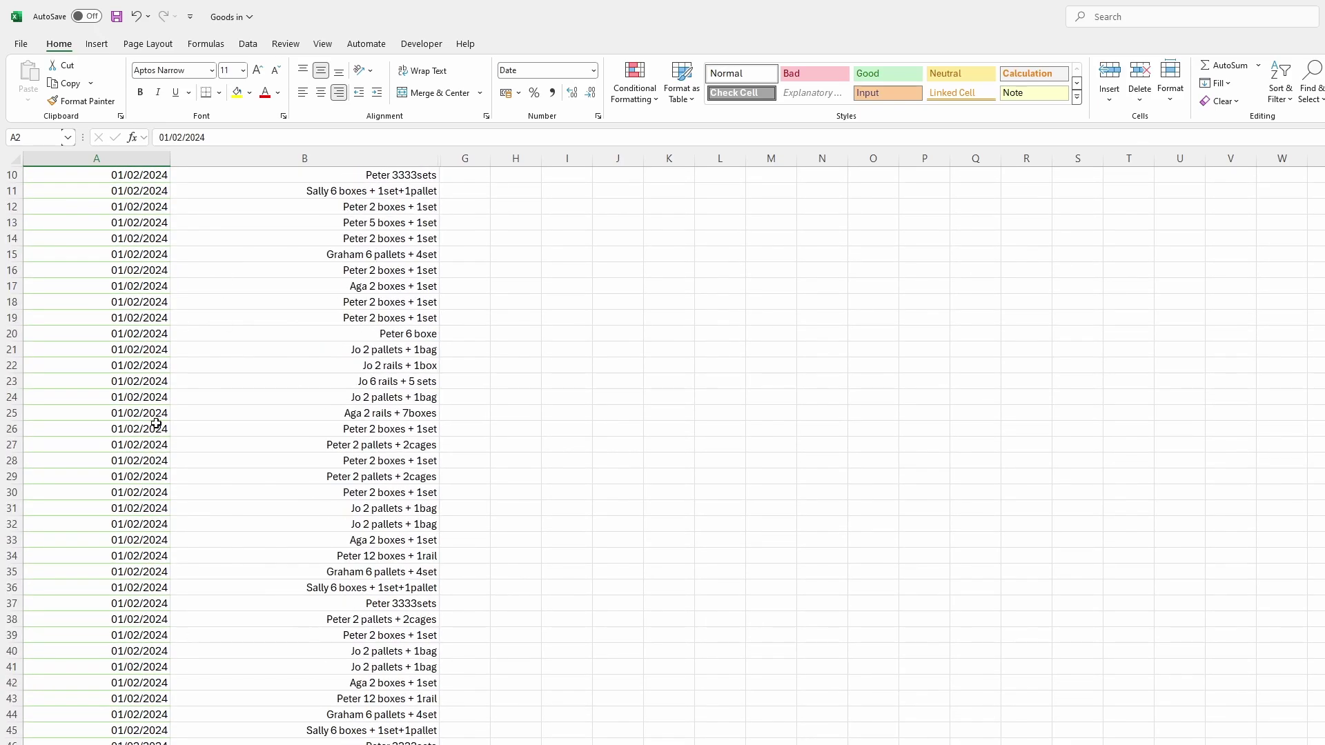
{"action": "scroll", "coordinate": [172, 657], "scroll_direction": "down", "scroll_amount": 5}
{"action": "scroll", "coordinate": [183, 662], "scroll_direction": "up", "scroll_amount": 8}
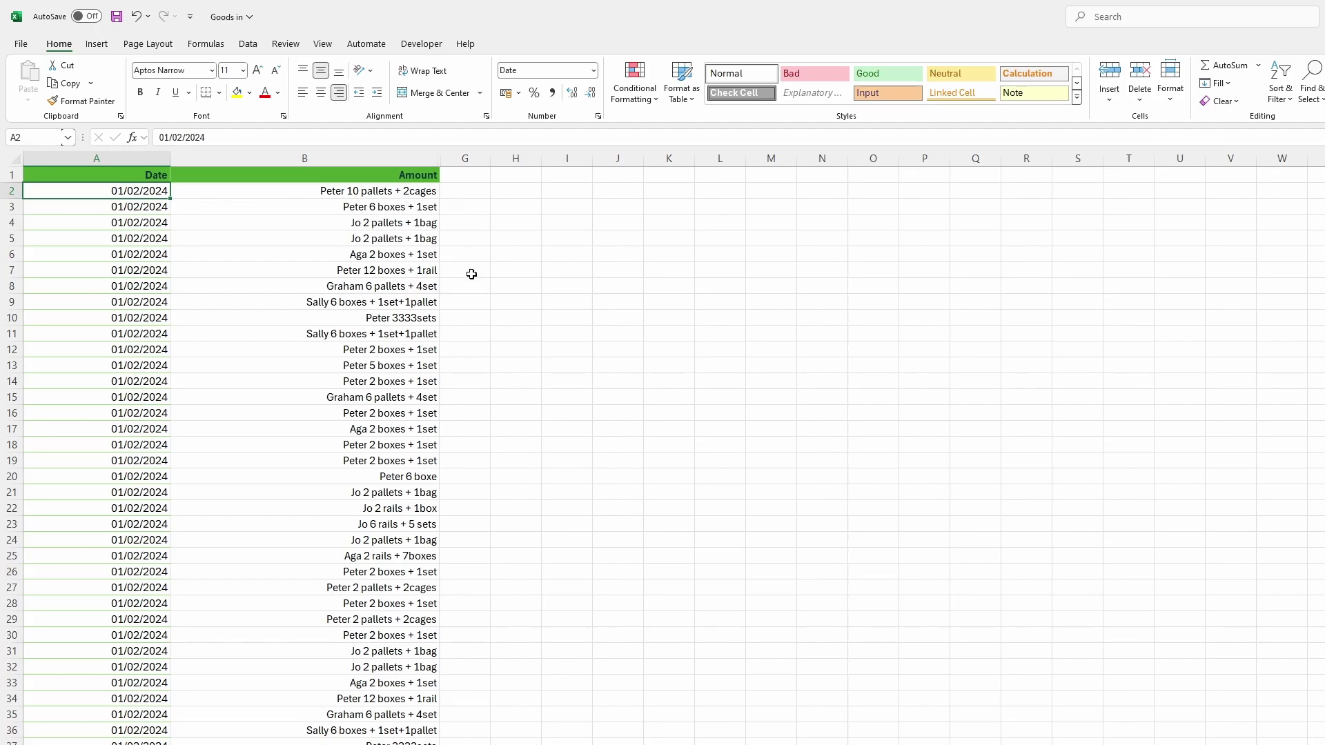
Undo the hiding to reveal columns C to F, then check rows 7–8
{"action": "key", "text": "ctrl+z"}
{"action": "left_click_drag", "start_coordinate": [924, 398], "coordinate": [915, 384]}
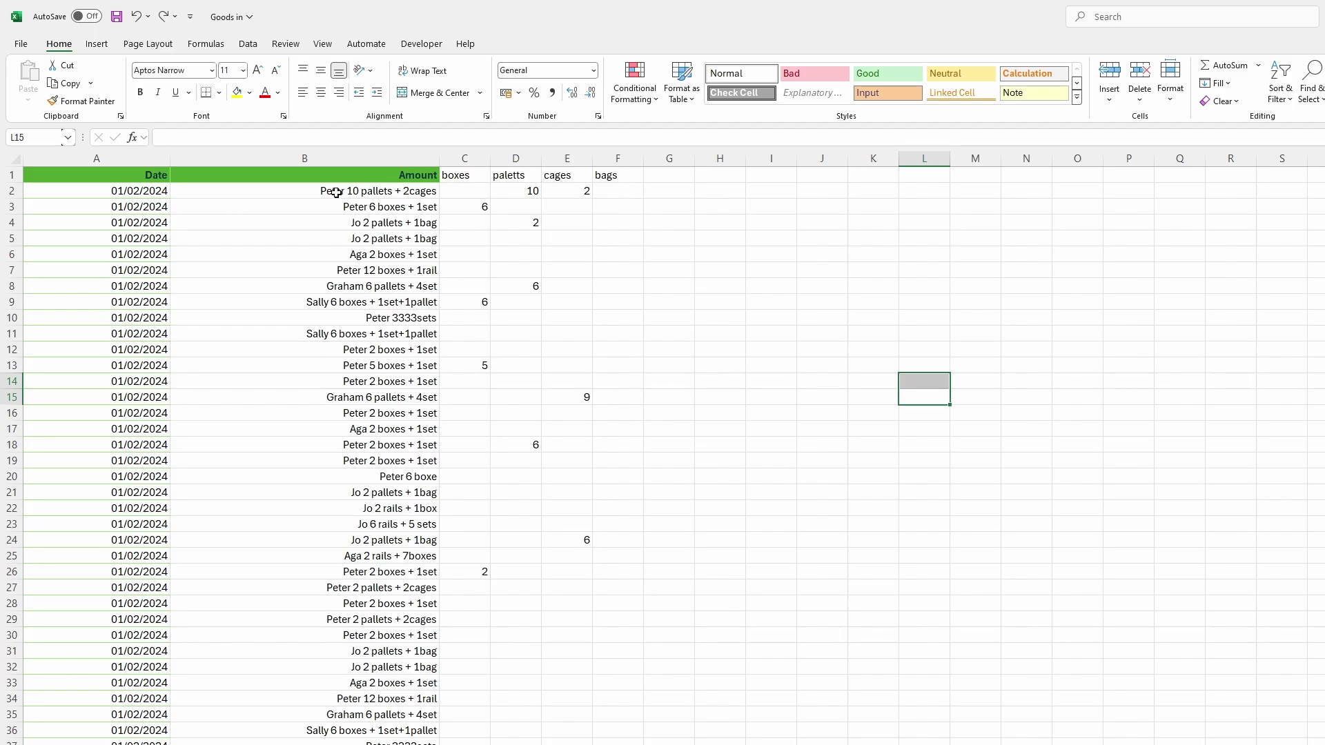
{"action": "left_click", "coordinate": [397, 274]}
{"action": "left_click", "coordinate": [124, 286]}
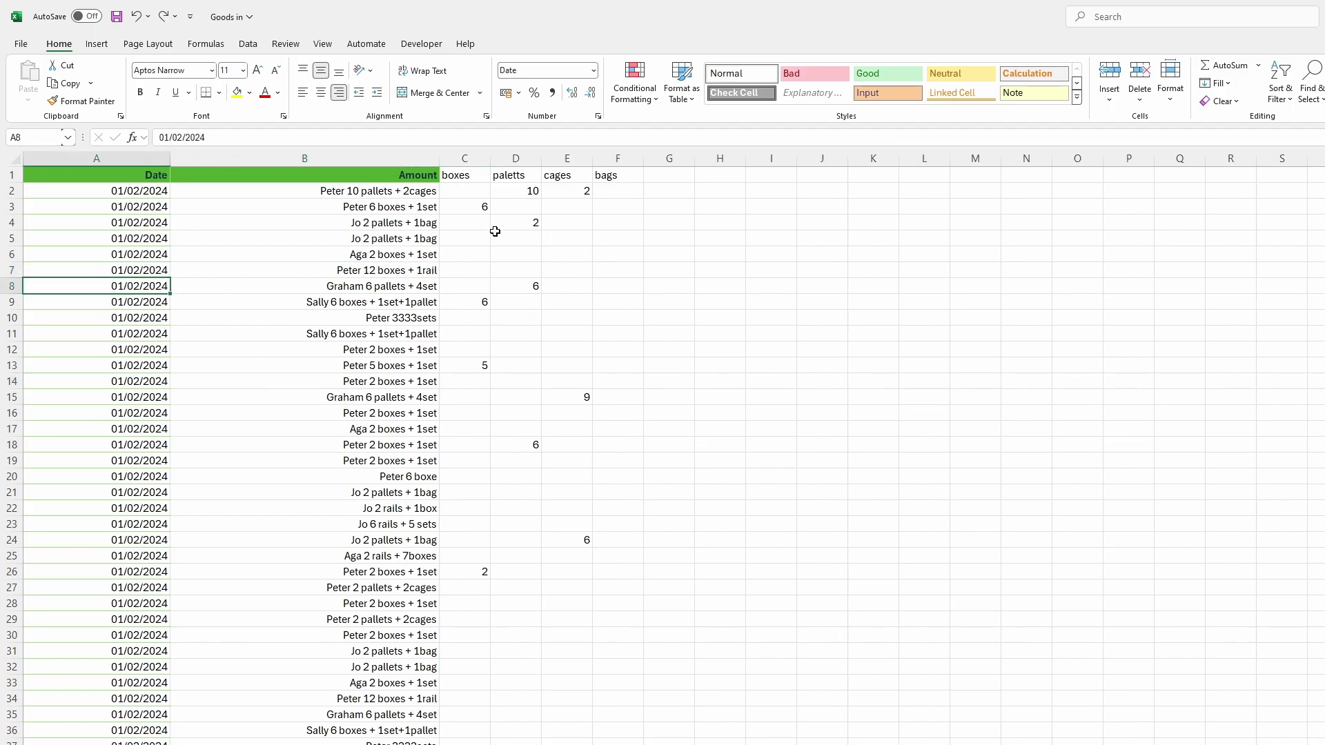
Check the boxes counts in C3, C9, C13 and C27, and select the boxes, paletts and cages headers
{"action": "left_click", "coordinate": [471, 206]}
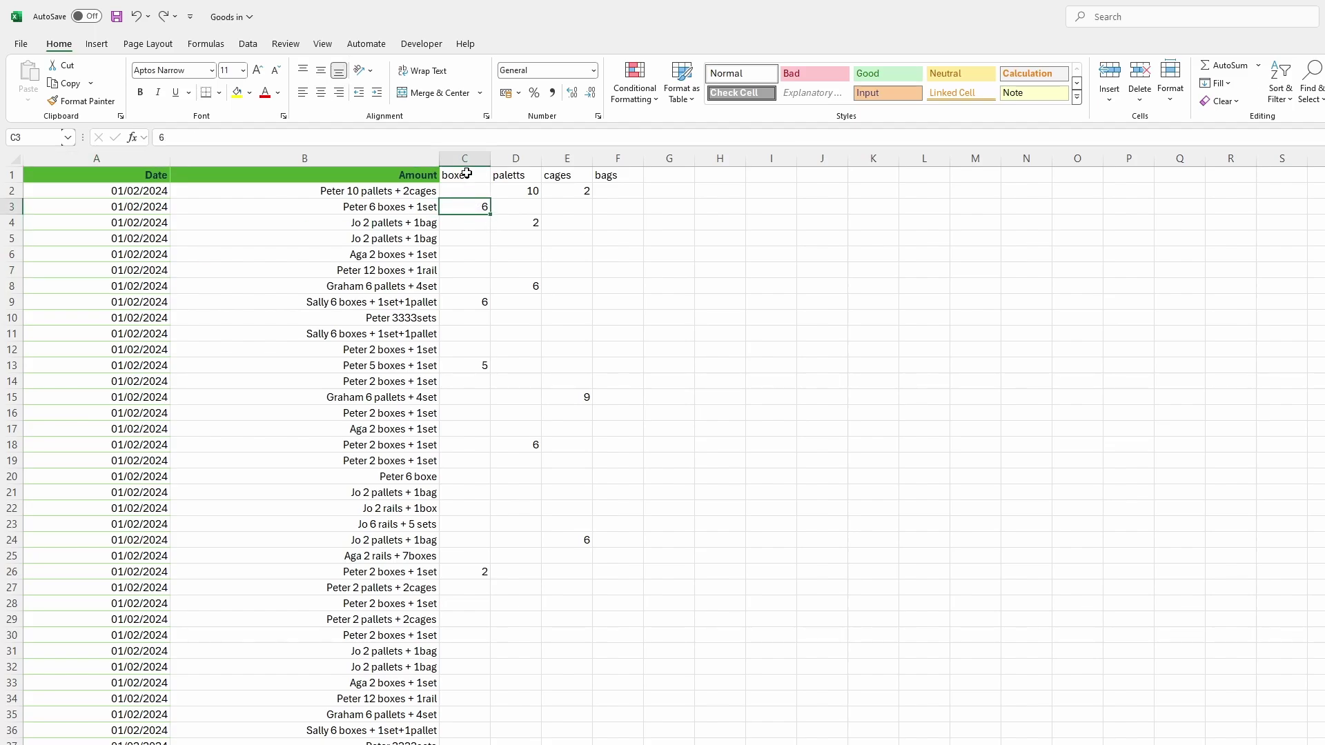
{"action": "left_click", "coordinate": [474, 303]}
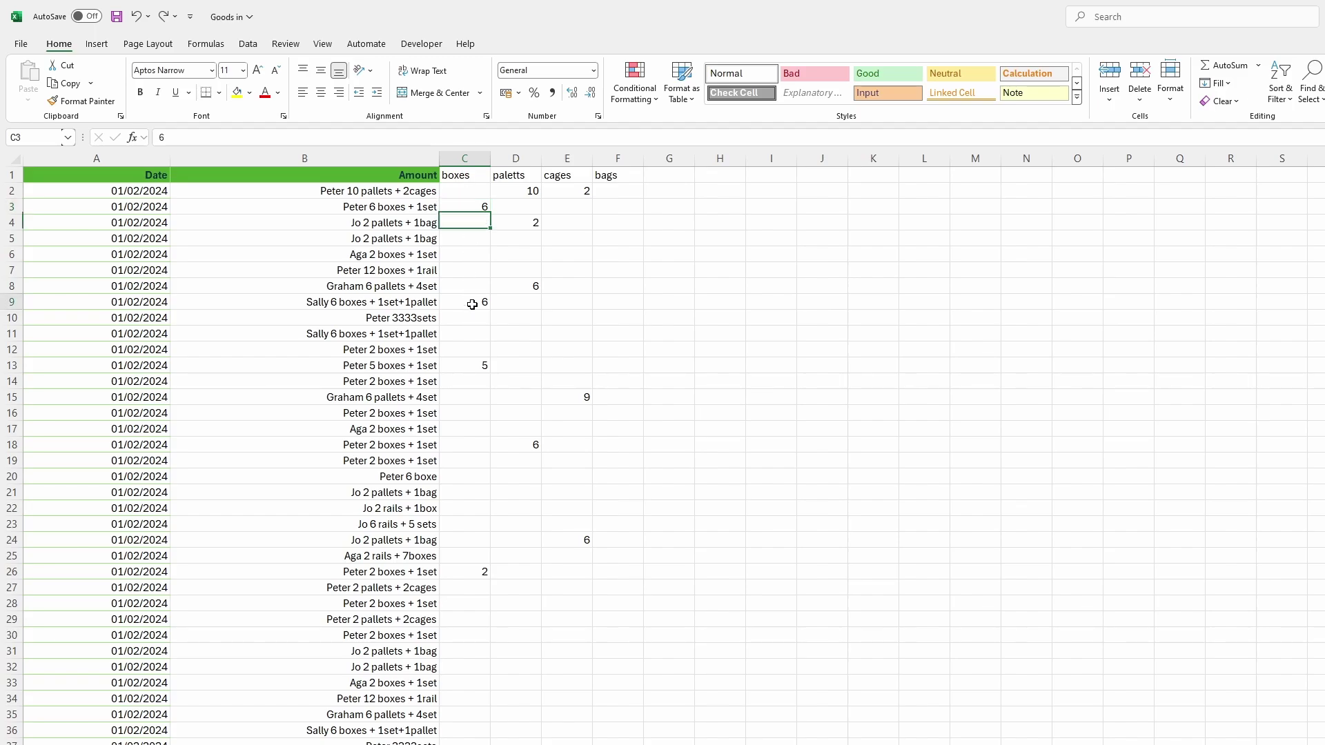
{"action": "left_click", "coordinate": [474, 368]}
{"action": "left_click", "coordinate": [478, 584]}
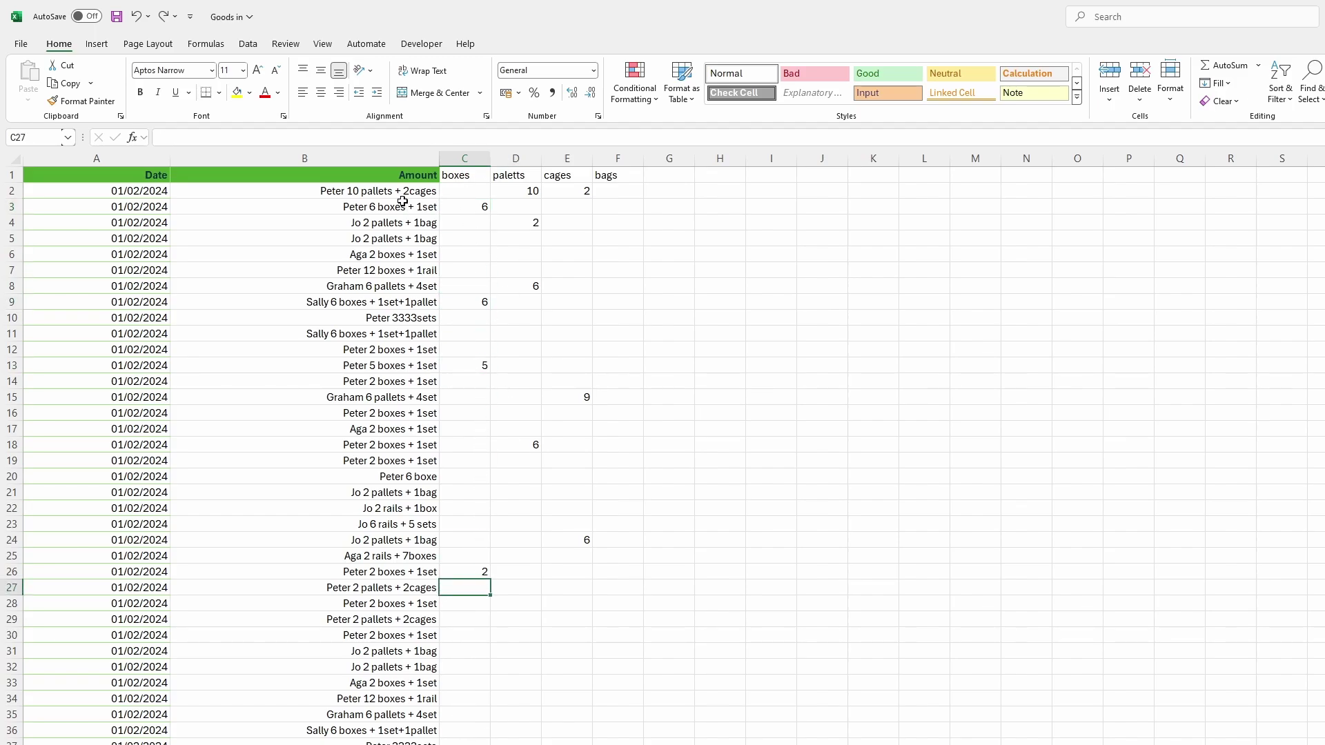
{"action": "left_click_drag", "start_coordinate": [401, 201], "coordinate": [365, 41]}
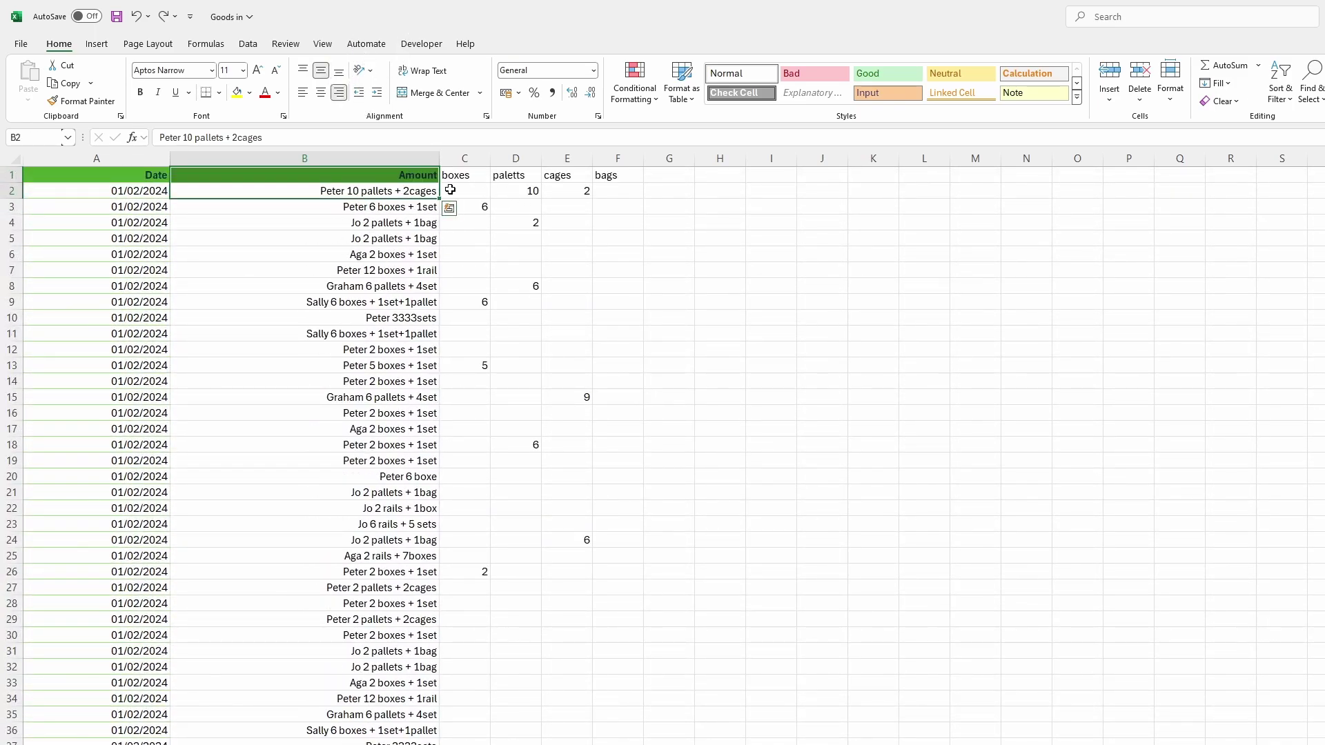
{"action": "key", "text": "Up"}
{"action": "key", "text": "Right"}
{"action": "key", "text": "Right"}
{"action": "key", "text": "Right"}
{"action": "key", "text": "Right"}
{"action": "key", "text": "Right"}
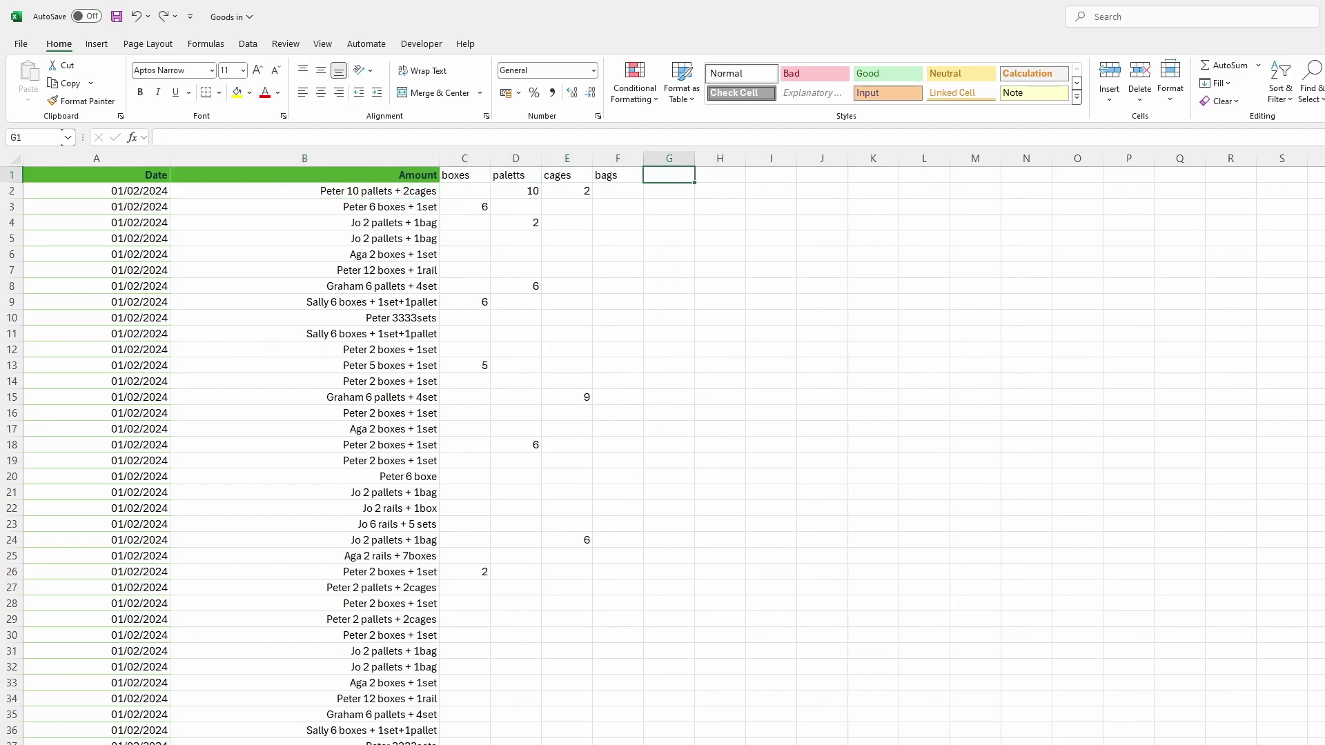
{"action": "left_click_drag", "start_coordinate": [465, 175], "coordinate": [567, 174]}
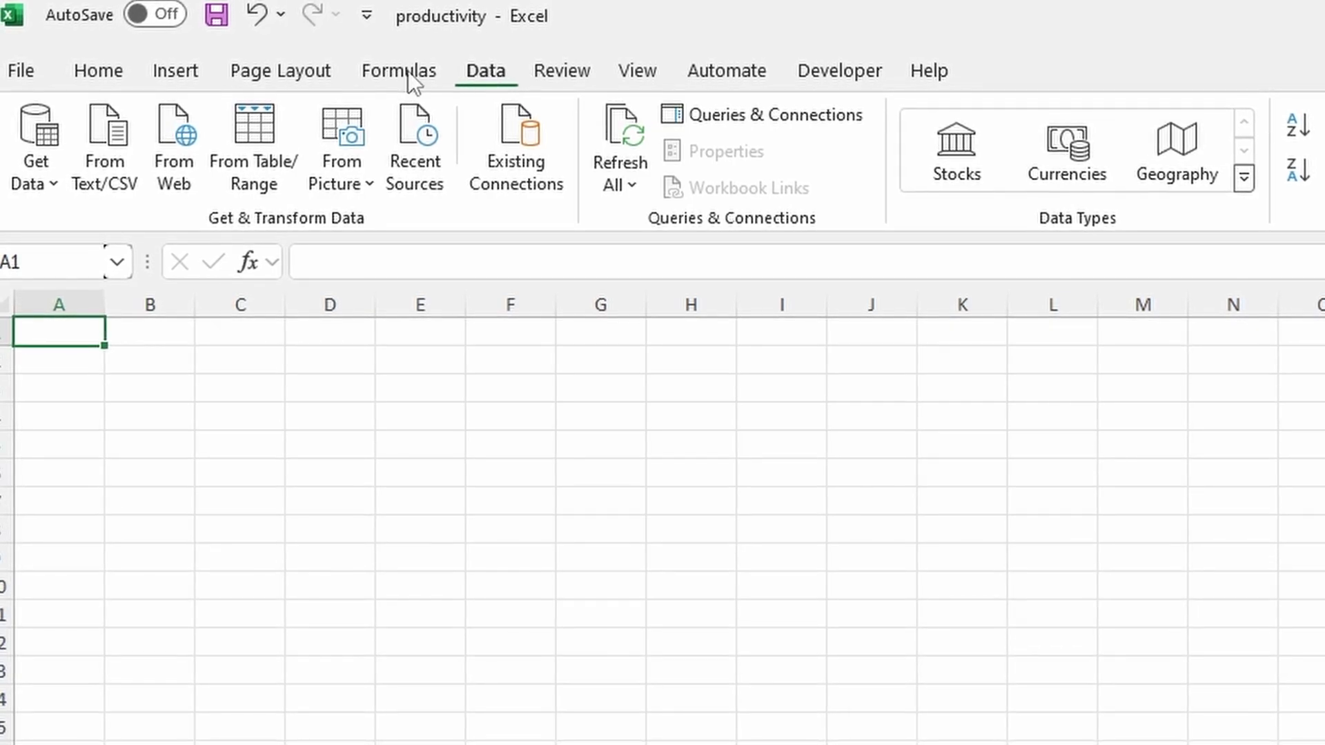
Import the Goods in table from the Goods in workbook into Power Query via Transform Data
{"action": "left_click", "coordinate": [43, 154]}
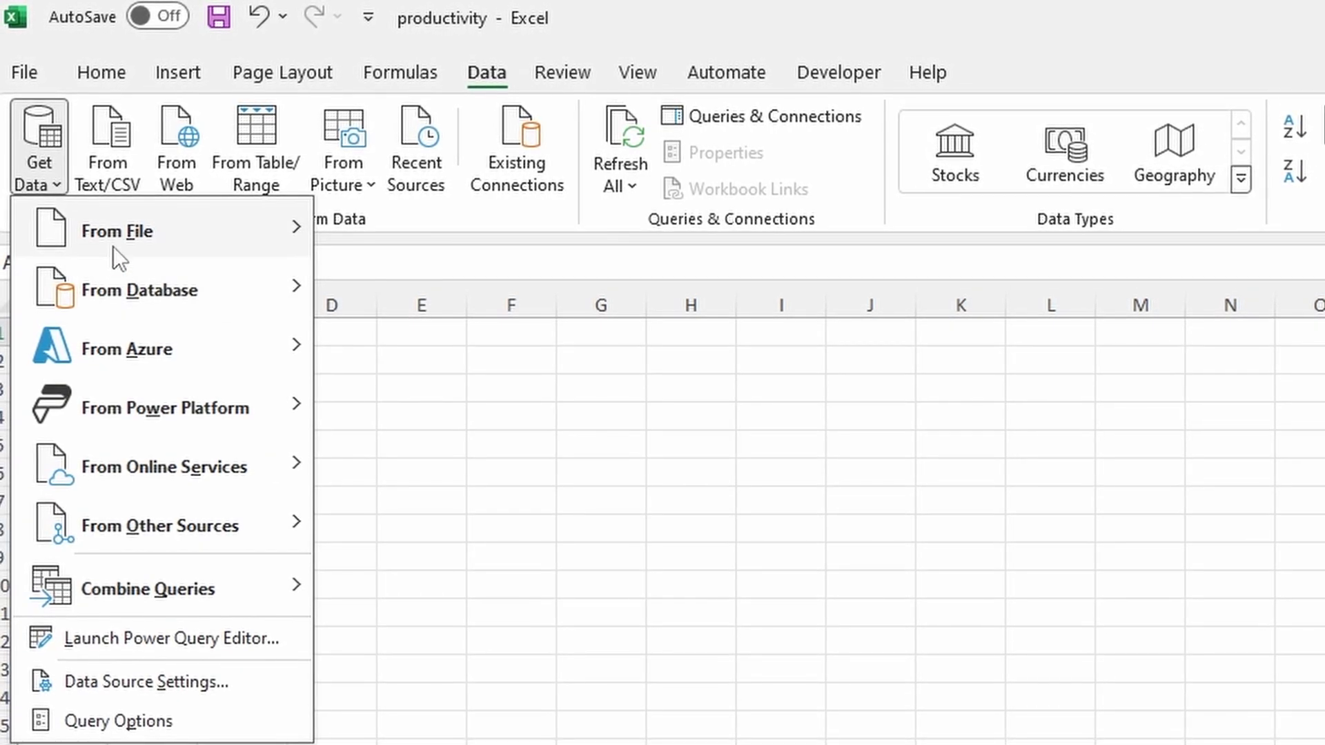
{"action": "mouse_move", "coordinate": [118, 230]}
{"action": "left_click", "coordinate": [458, 236]}
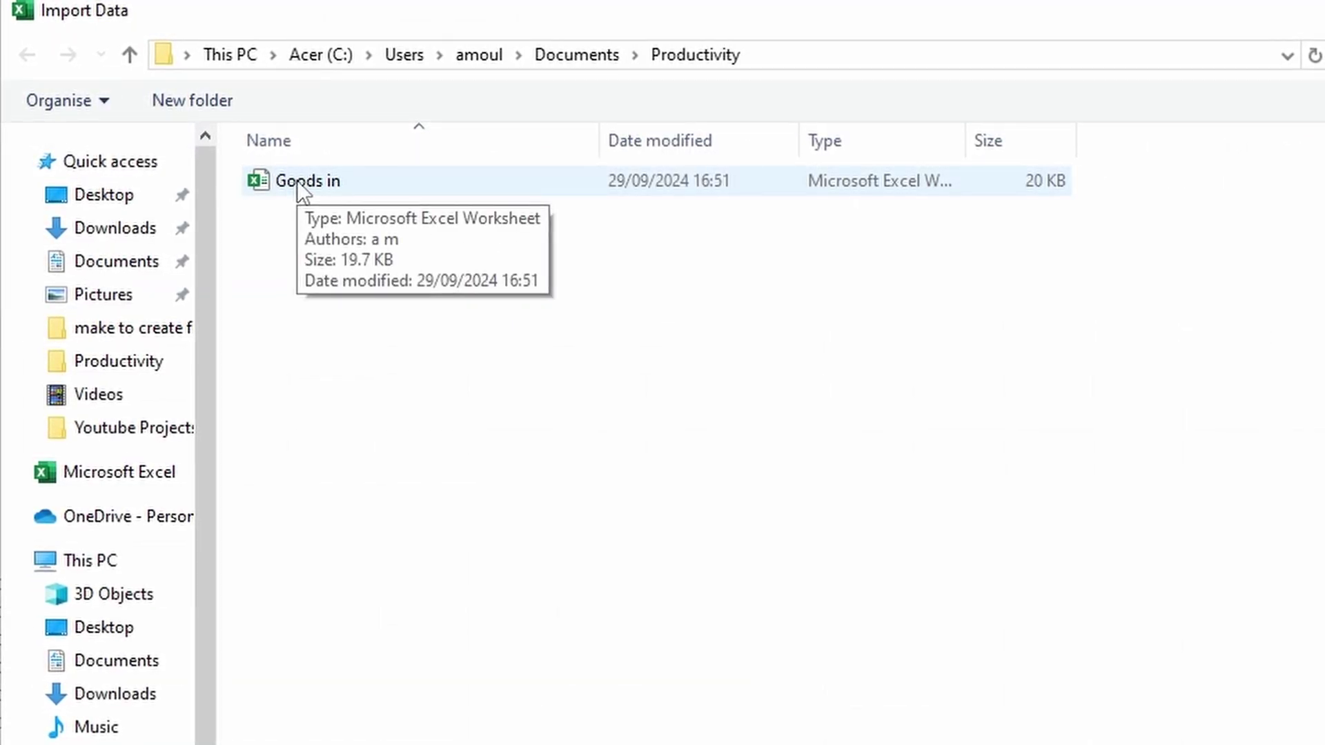
{"action": "left_click", "coordinate": [296, 180]}
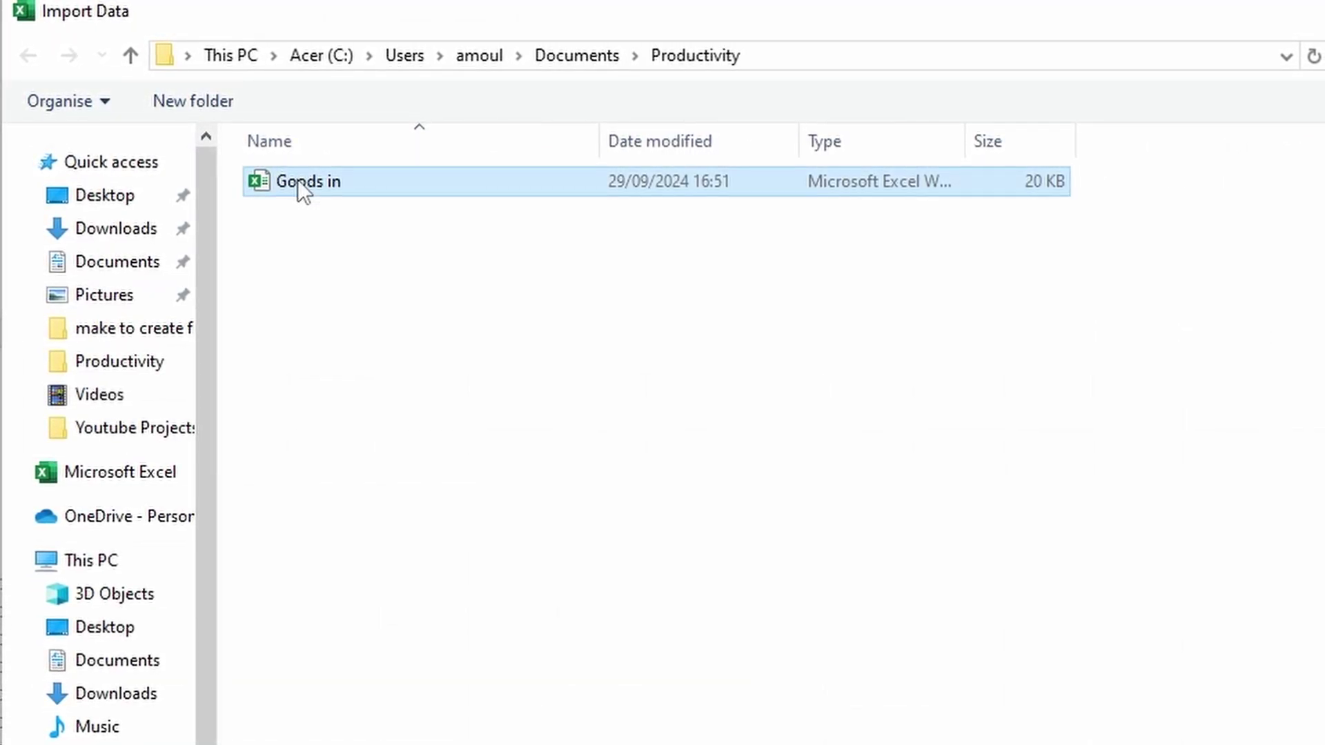
{"action": "double_click", "coordinate": [296, 181]}
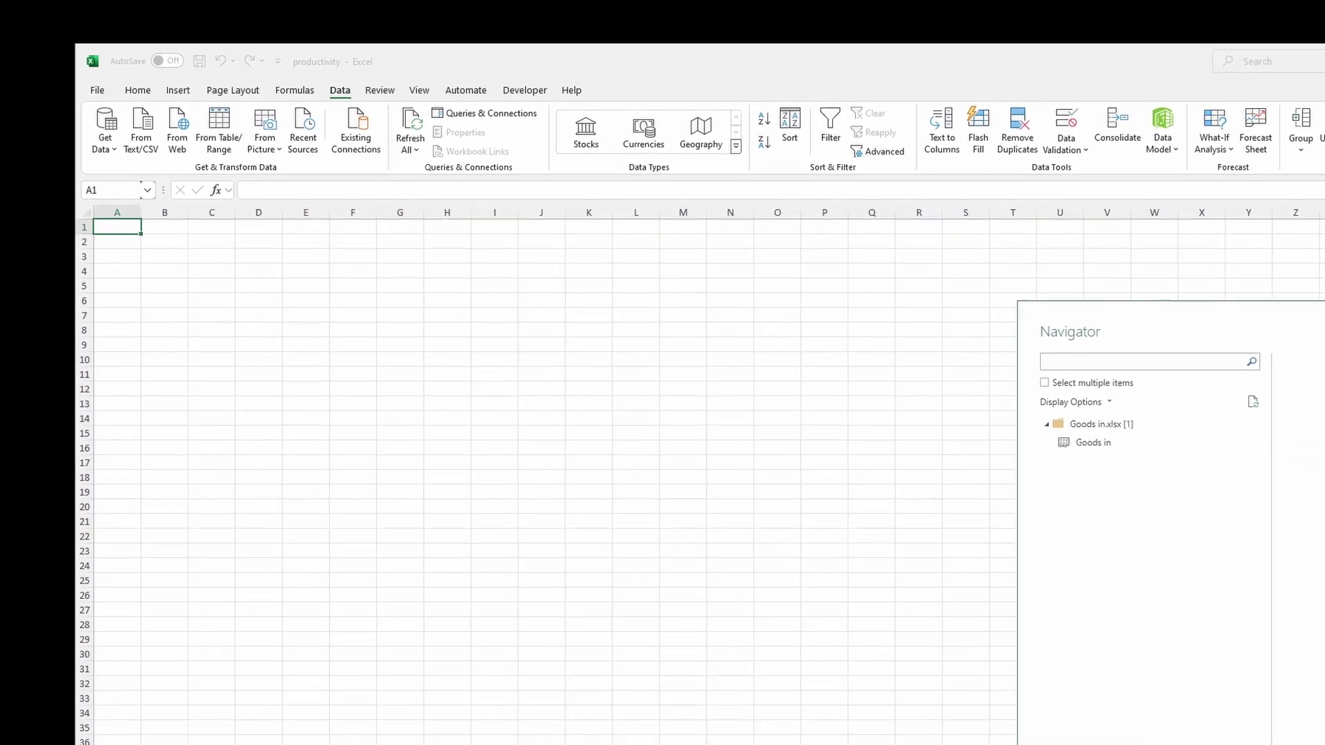
{"action": "left_click_drag", "start_coordinate": [1311, 348], "coordinate": [645, 227]}
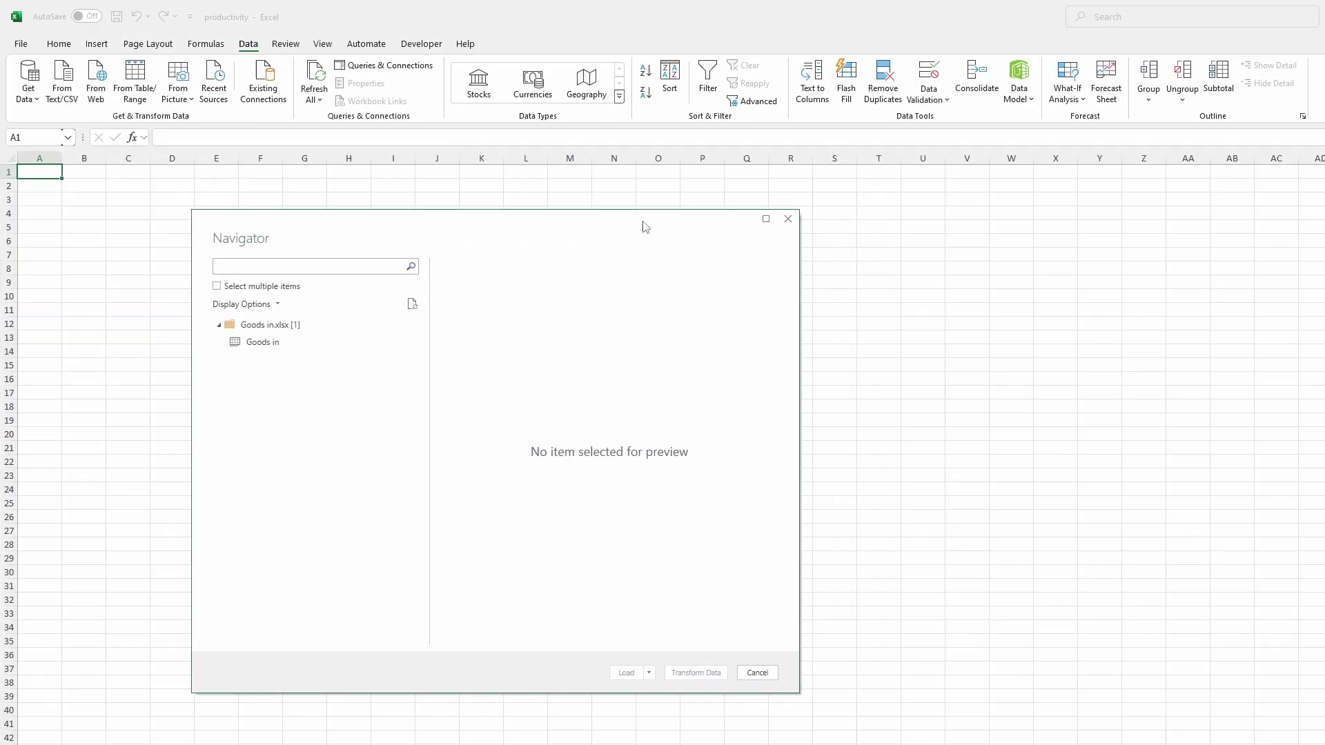
{"action": "left_click", "coordinate": [257, 343]}
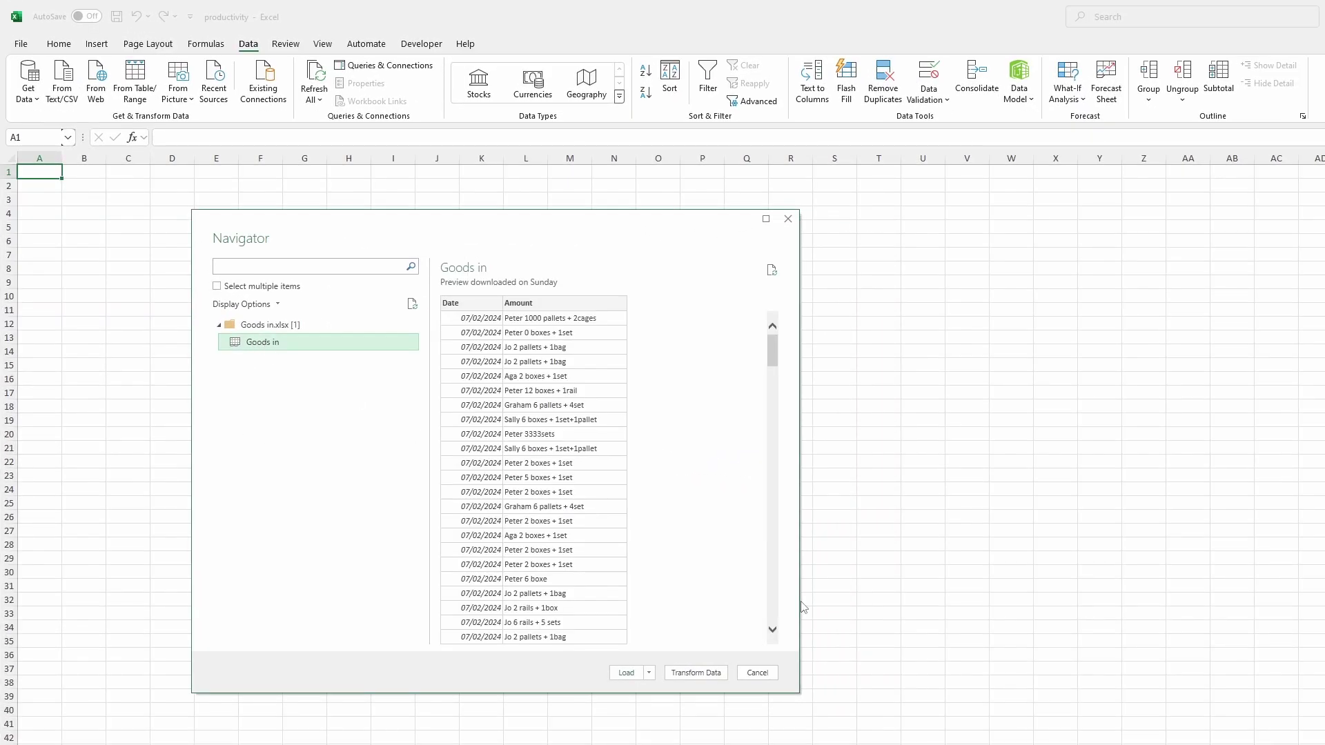
{"action": "left_click", "coordinate": [701, 674]}
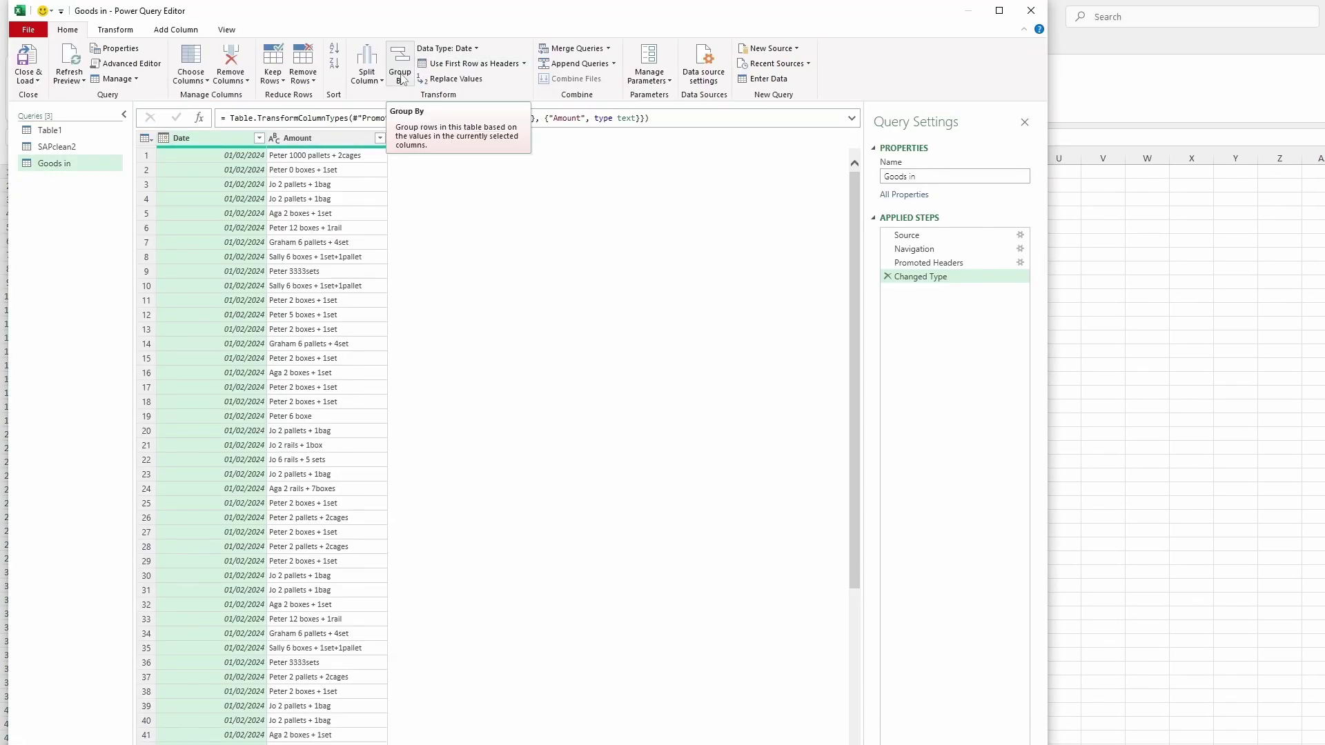
Split Amount by Non-Digit to Digit and remove the Amount.1 names column
{"action": "left_click", "coordinate": [307, 141]}
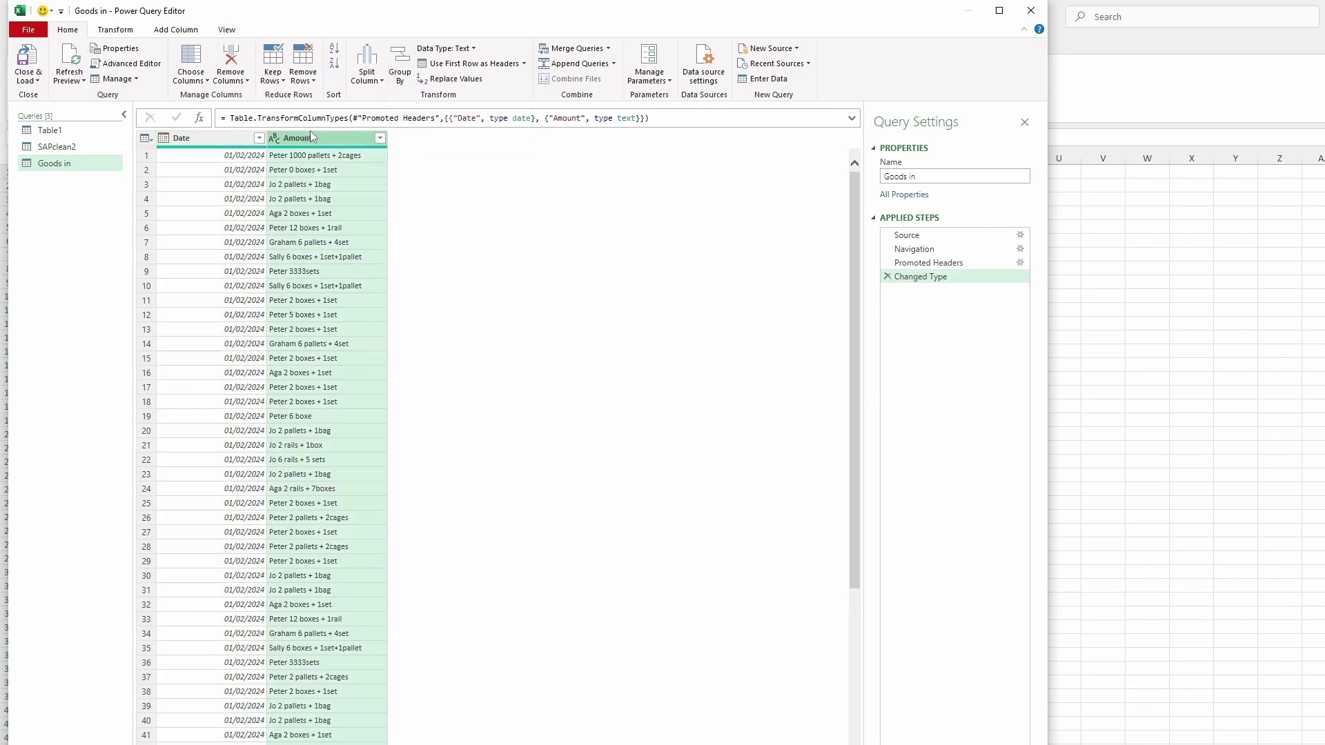
{"action": "left_click", "coordinate": [195, 145]}
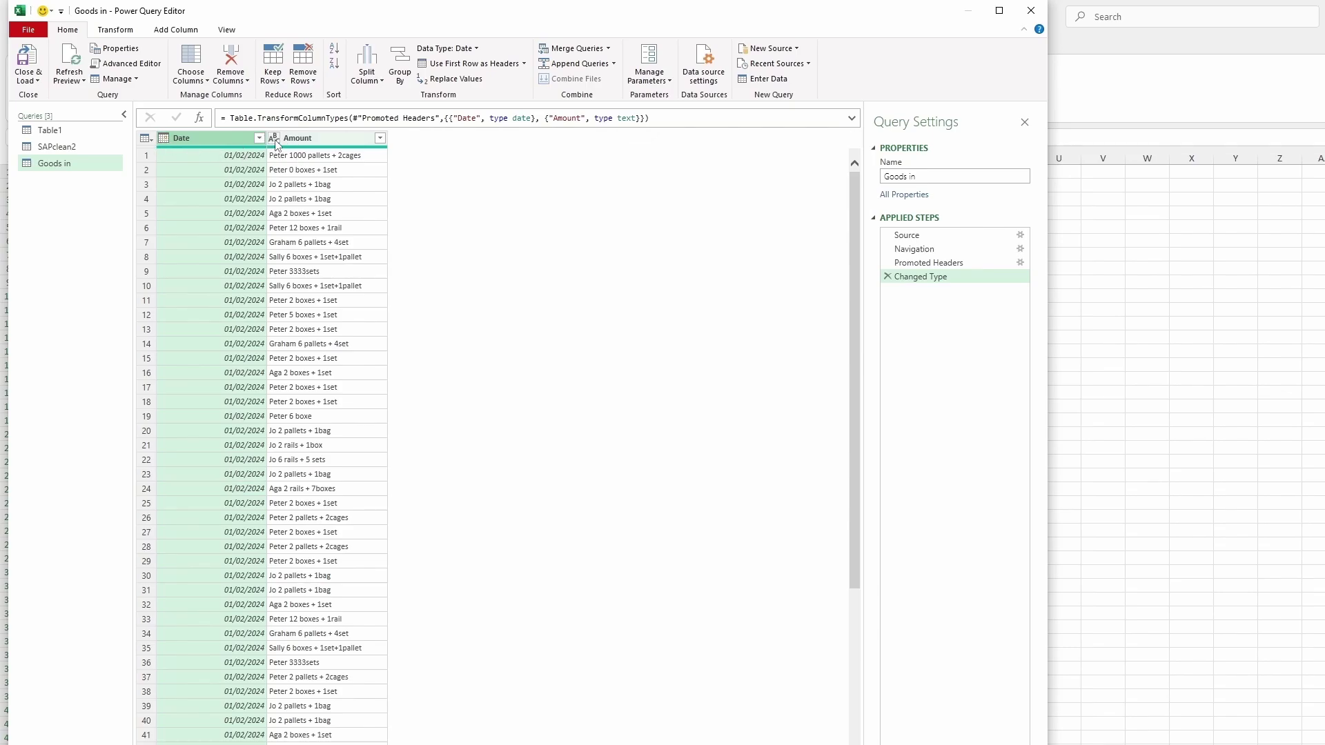
{"action": "left_click", "coordinate": [320, 141]}
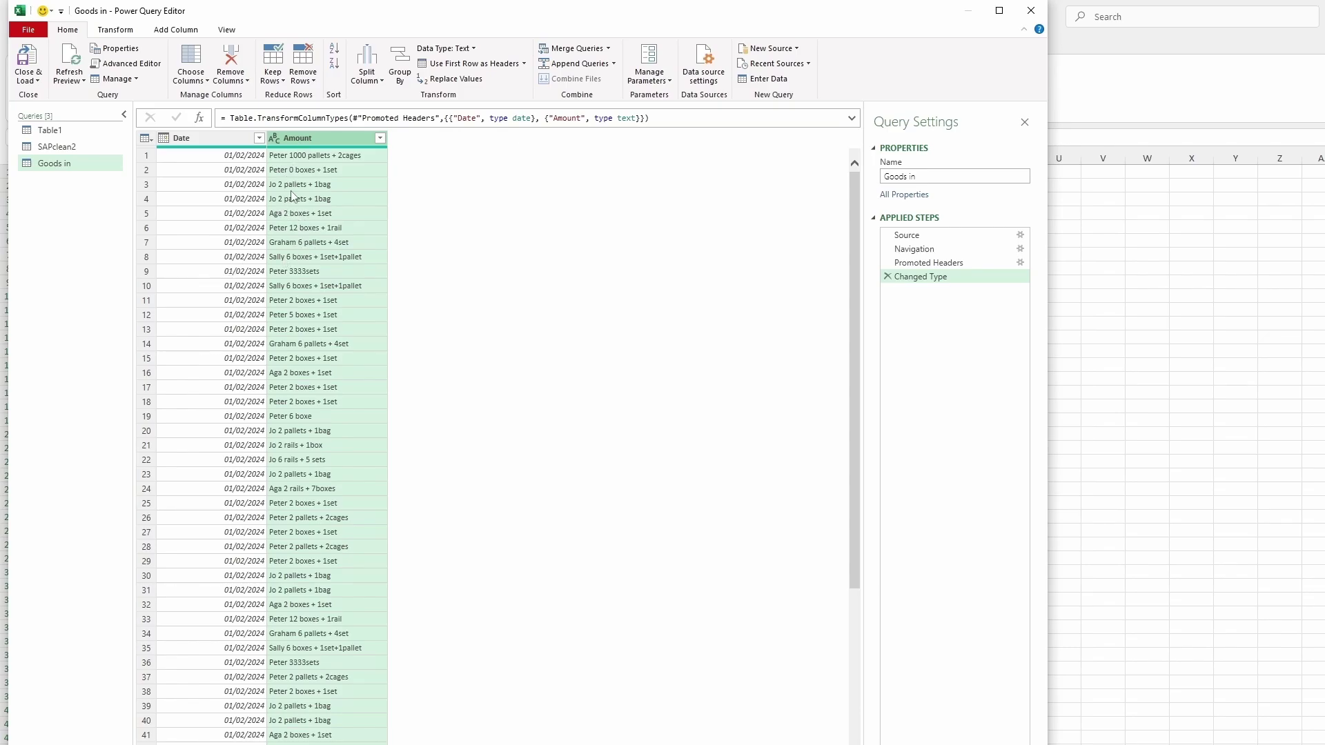
{"action": "left_click", "coordinate": [368, 77]}
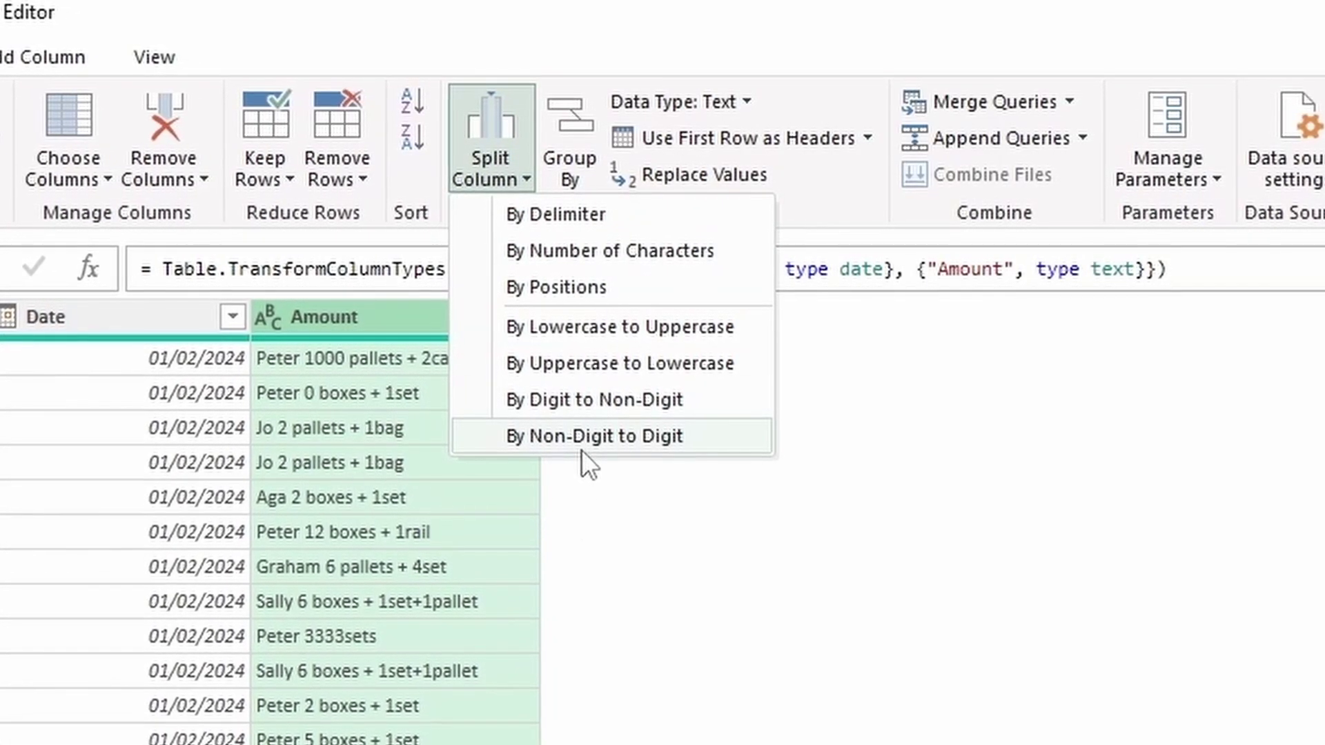
{"action": "left_click", "coordinate": [578, 445]}
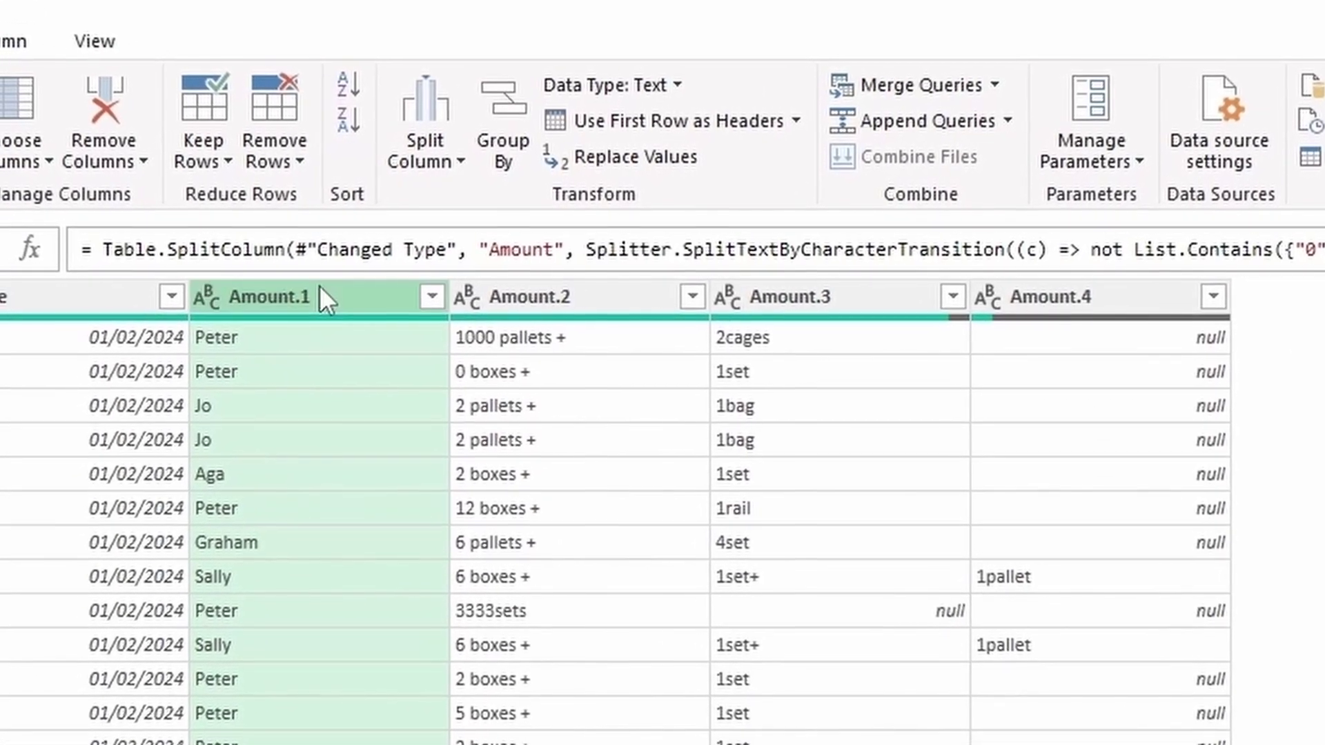
{"action": "right_click", "coordinate": [324, 296]}
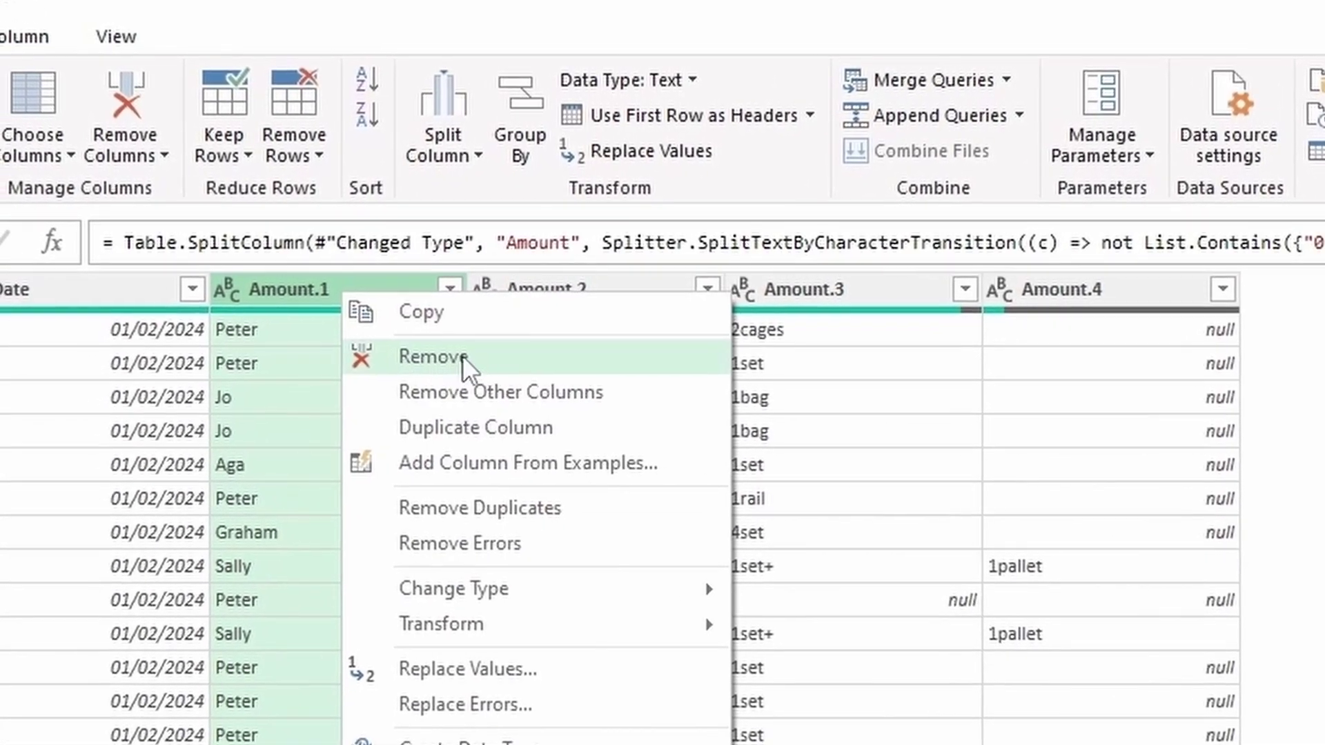
{"action": "left_click", "coordinate": [421, 362]}
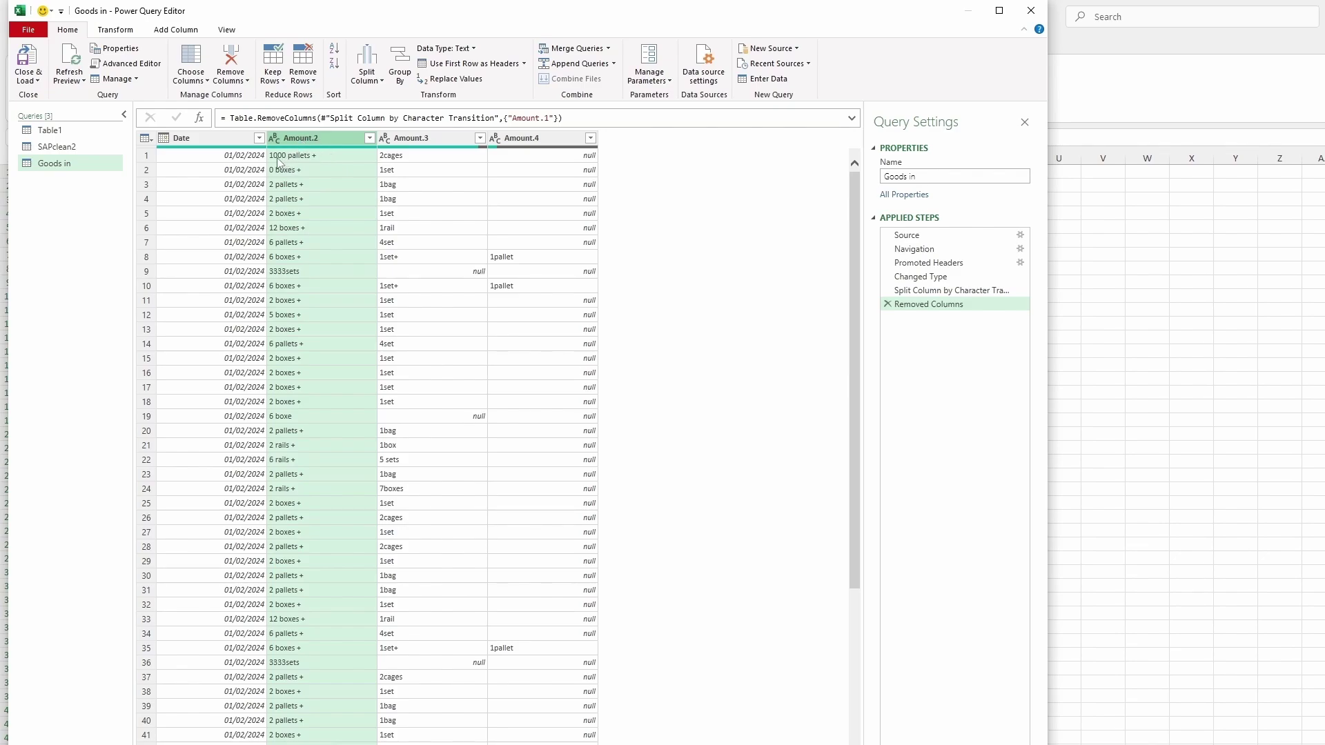
Split Amount.2 by Digit to Non-Digit into a count and unit text
{"action": "left_click", "coordinate": [278, 158]}
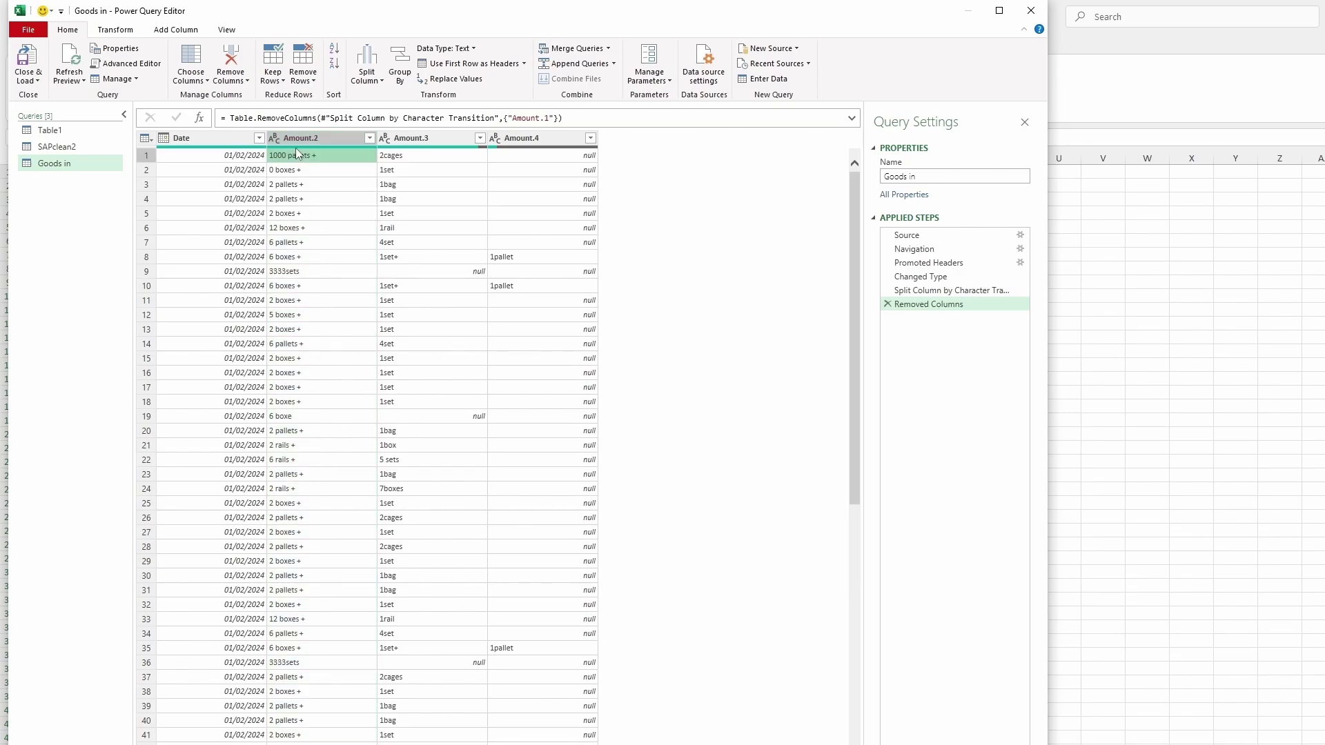
{"action": "left_click", "coordinate": [307, 138]}
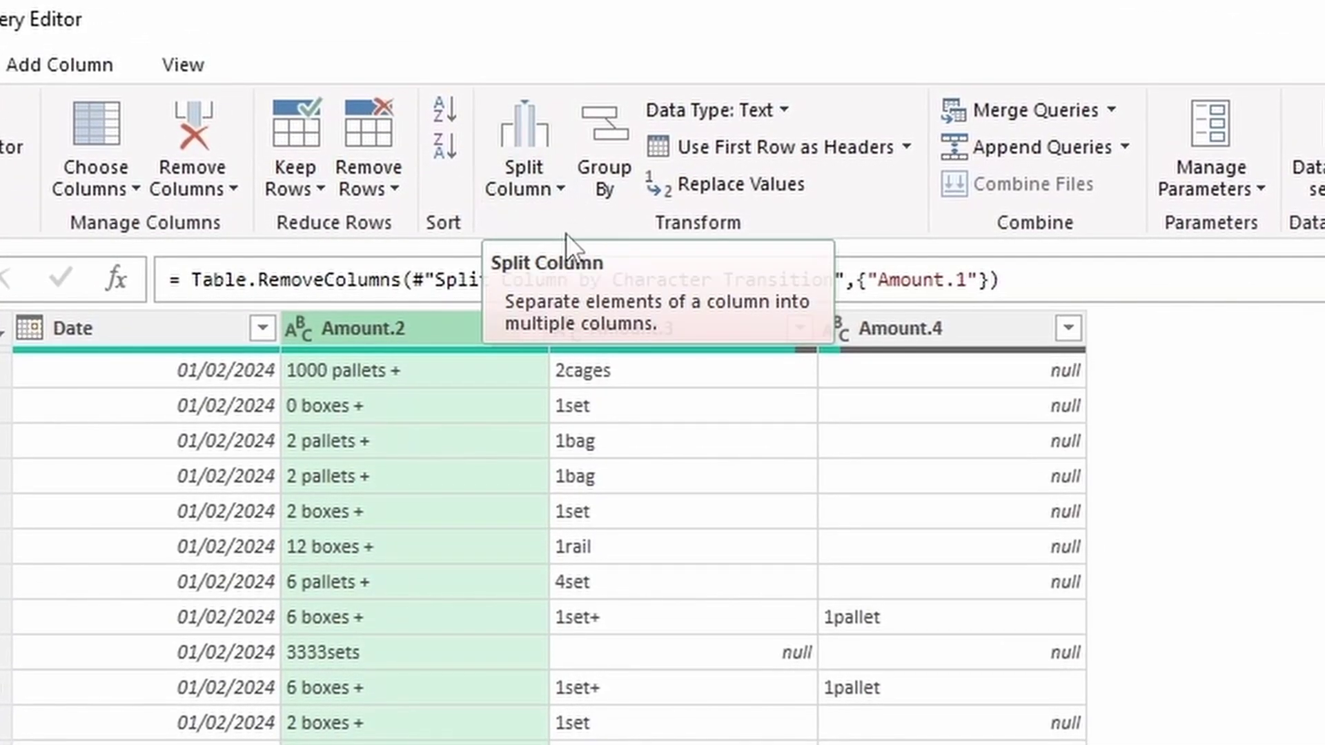
{"action": "left_click", "coordinate": [524, 172]}
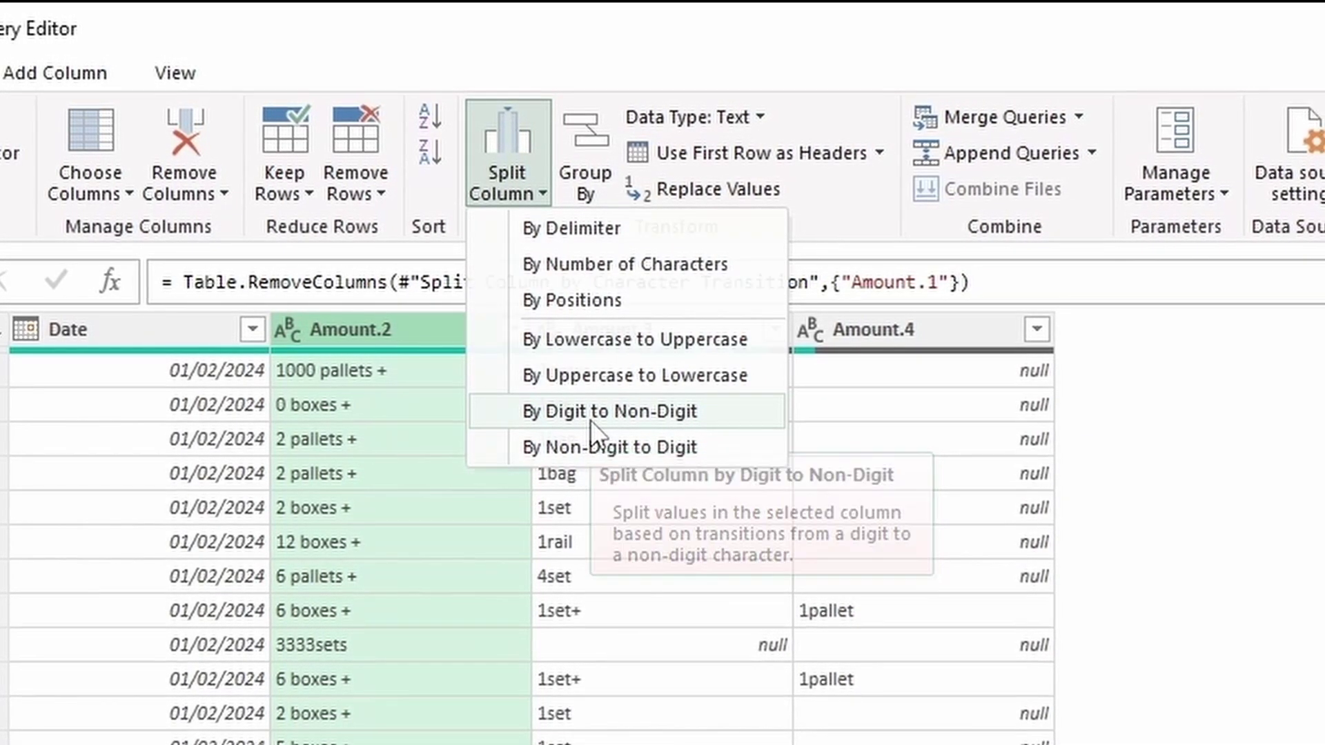
{"action": "left_click", "coordinate": [594, 412]}
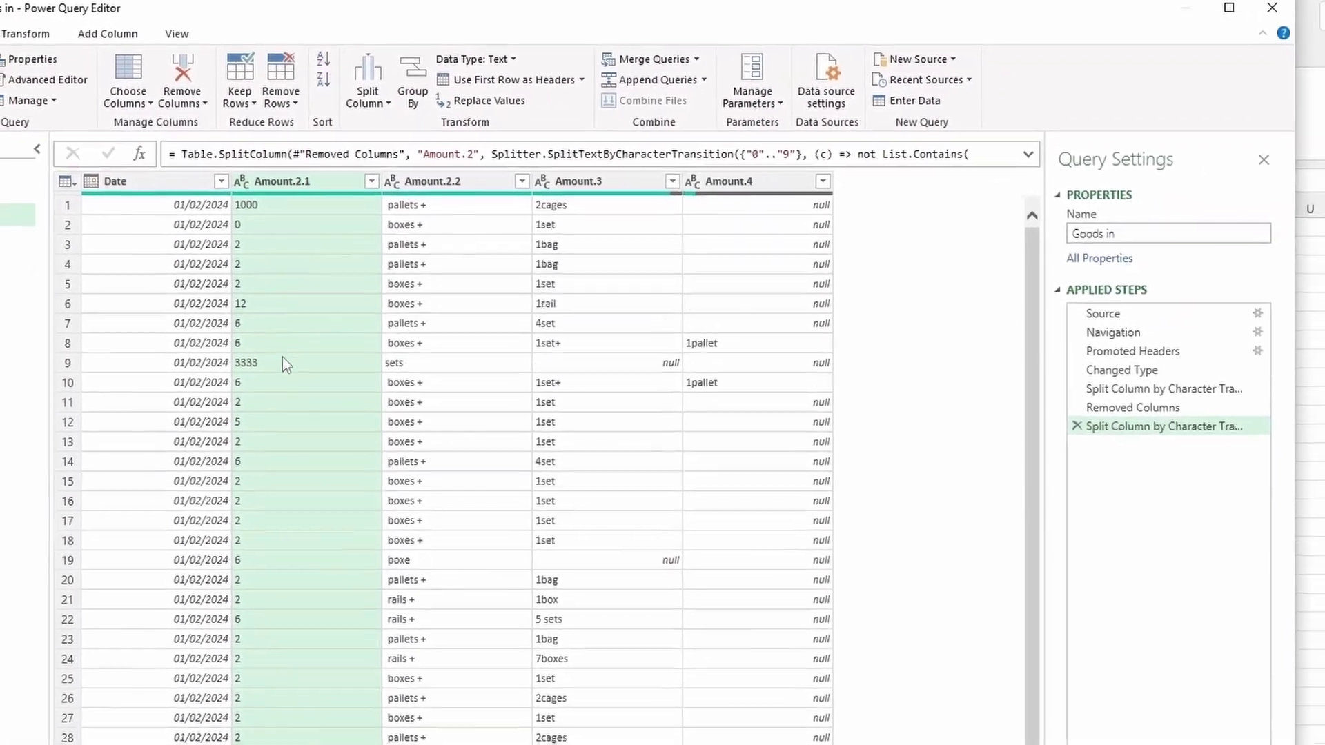
{"action": "scroll", "coordinate": [439, 742], "scroll_direction": "down", "scroll_amount": 6}
{"action": "scroll", "coordinate": [326, 453], "scroll_direction": "up", "scroll_amount": 6}
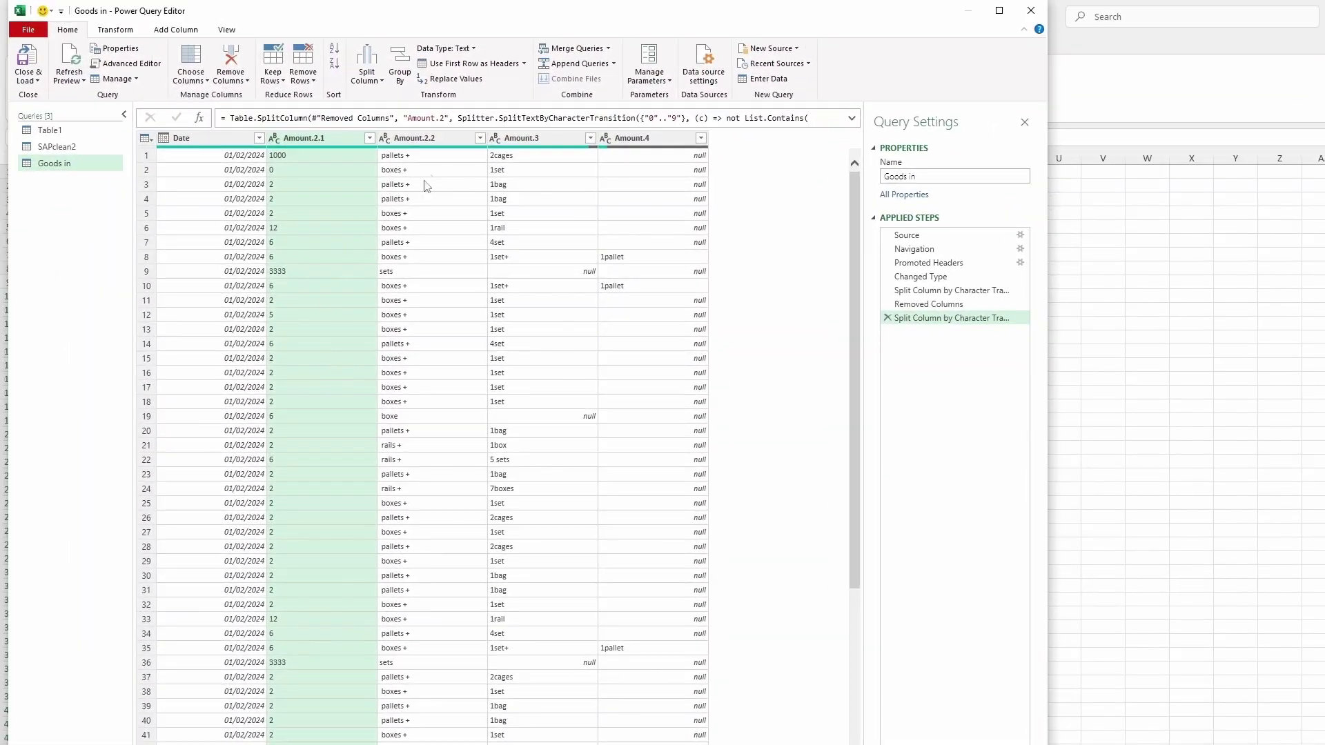
{"action": "left_click", "coordinate": [420, 159]}
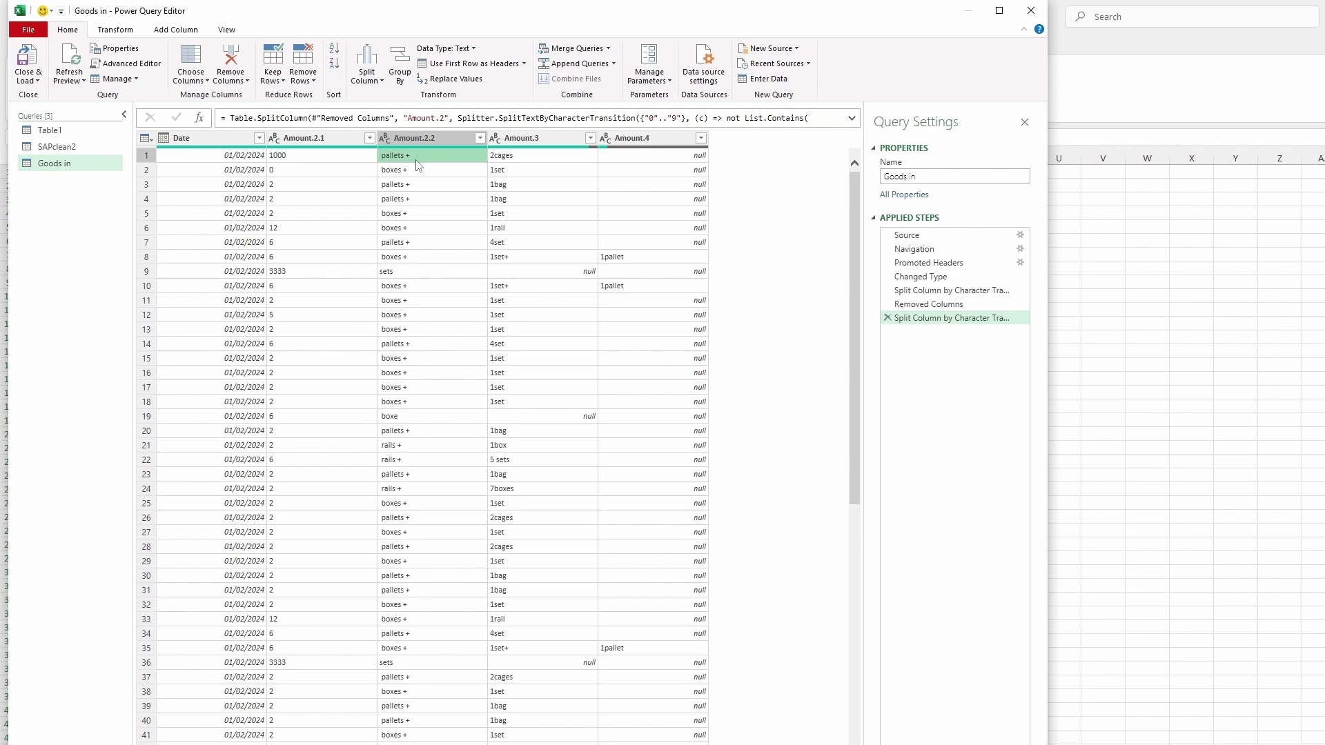
Split Amount.3 and Amount.4 by Digit to Non-Digit the same way
{"action": "left_click", "coordinate": [539, 139]}
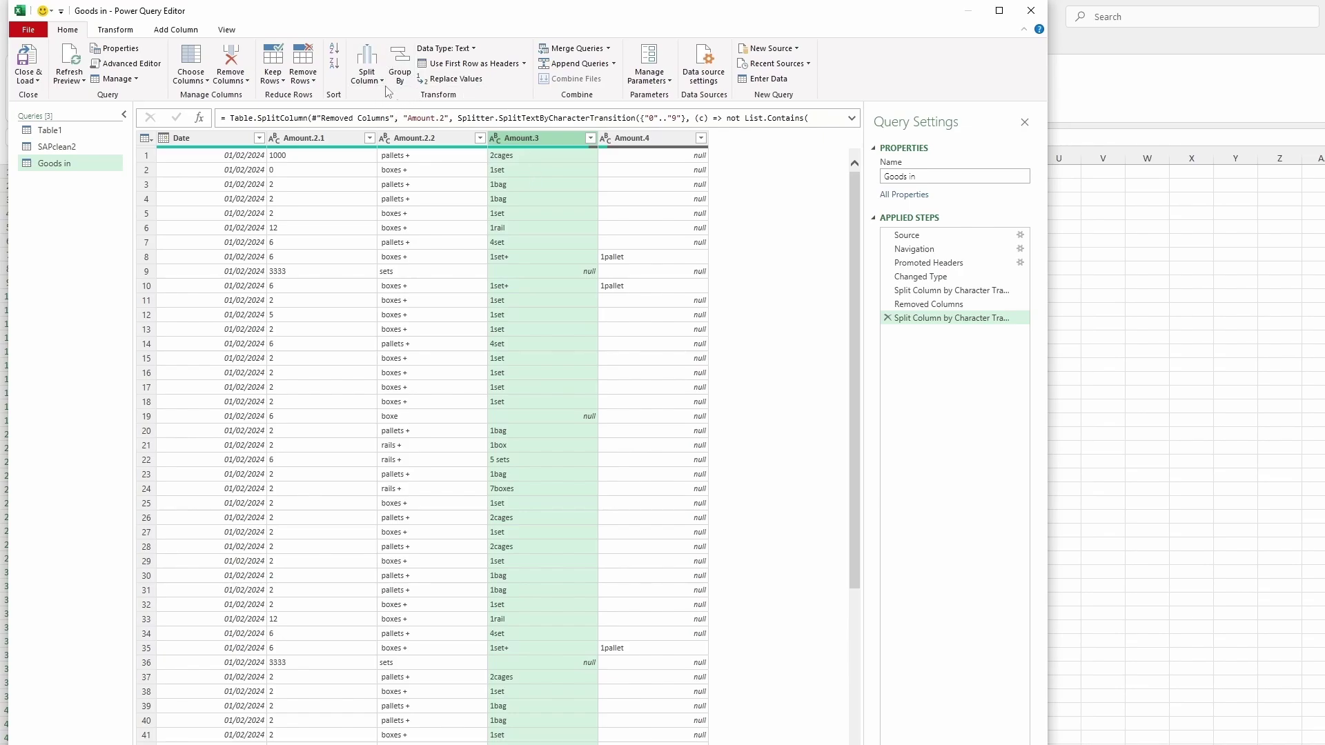
{"action": "left_click", "coordinate": [368, 74]}
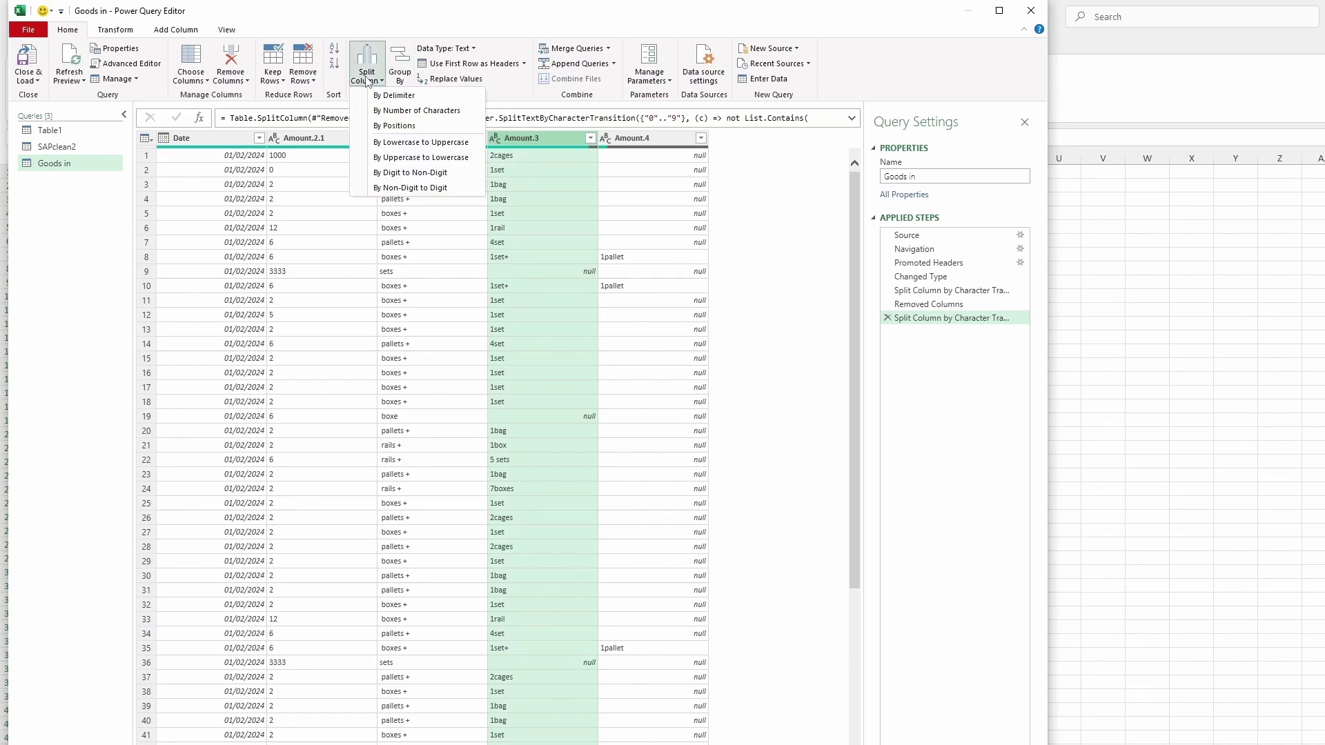
{"action": "left_click", "coordinate": [404, 178]}
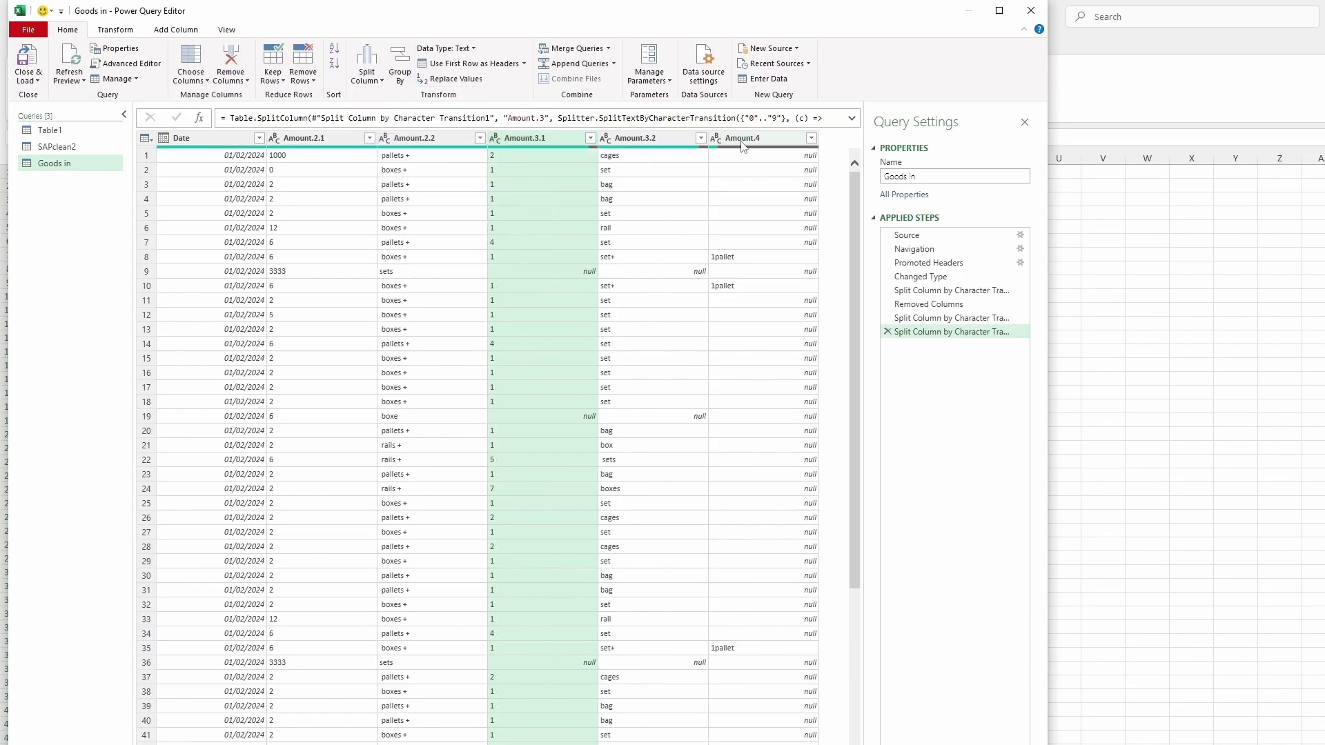
{"action": "left_click", "coordinate": [741, 143]}
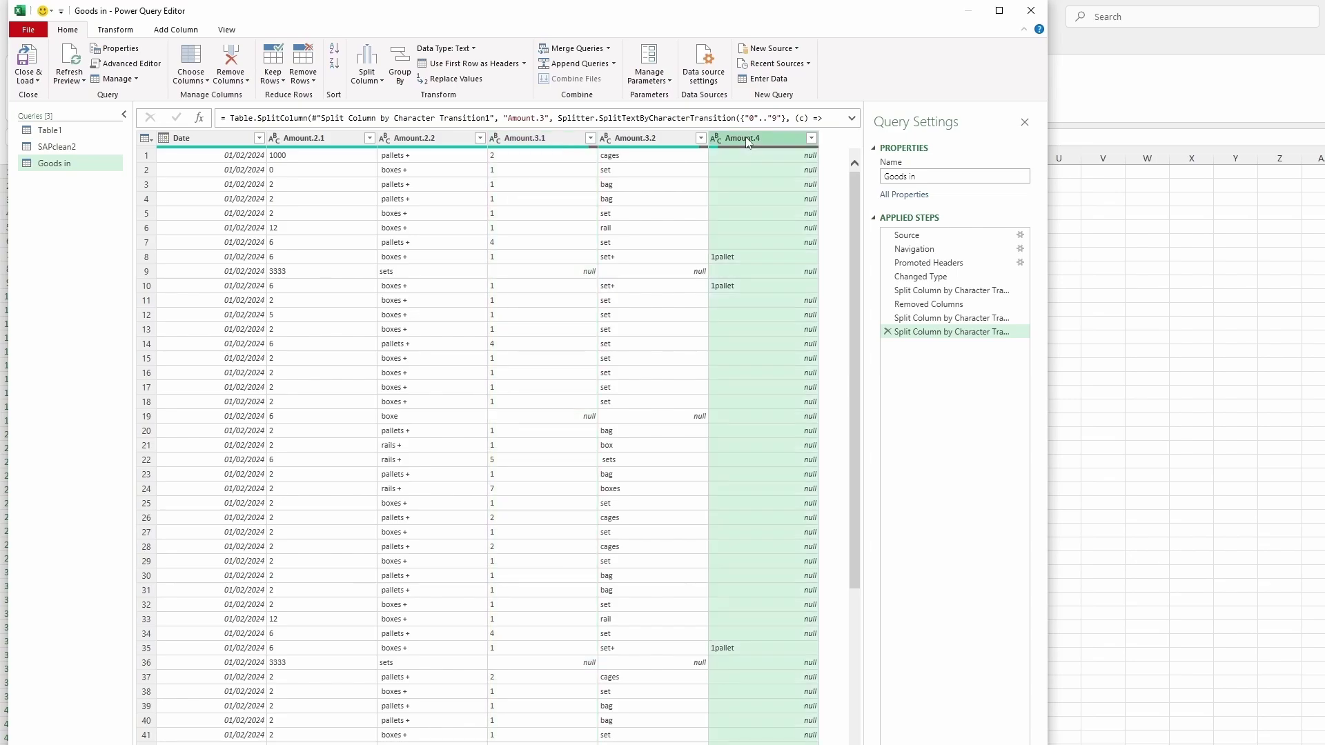
{"action": "left_click", "coordinate": [376, 80]}
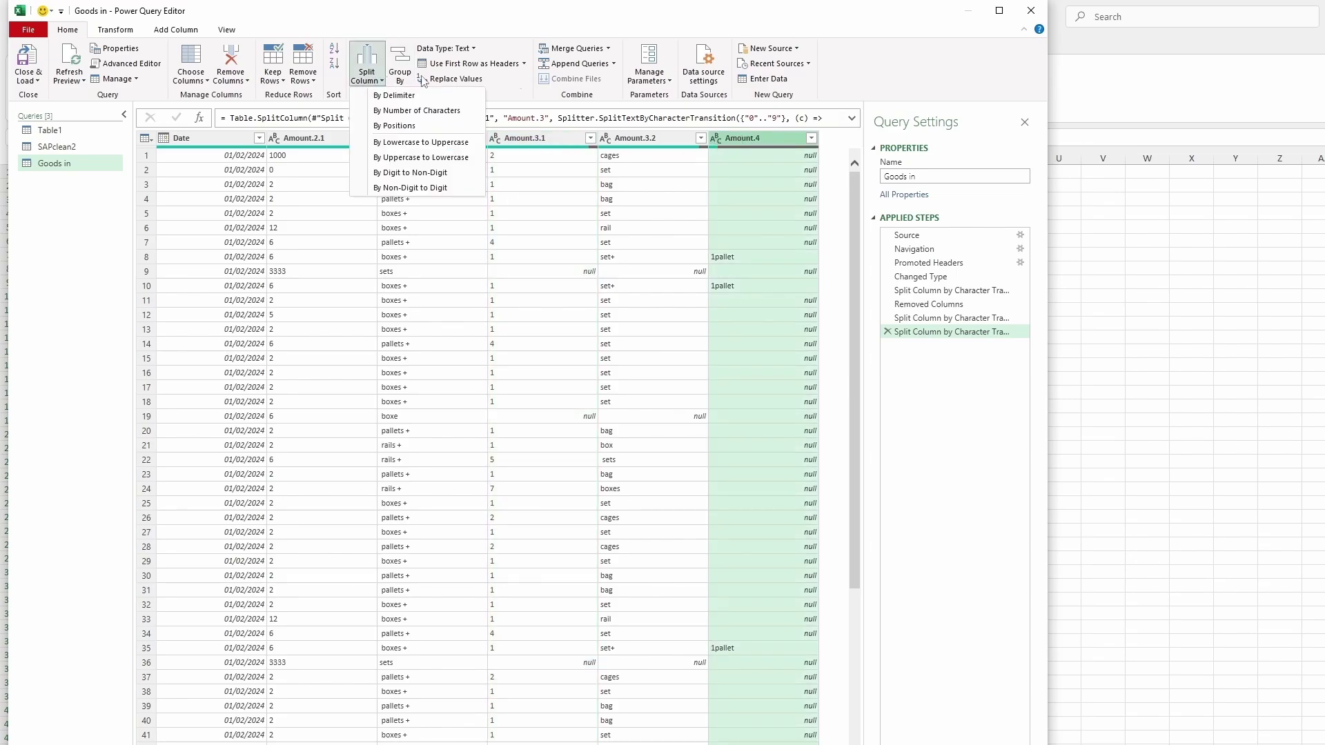
{"action": "left_click", "coordinate": [439, 176]}
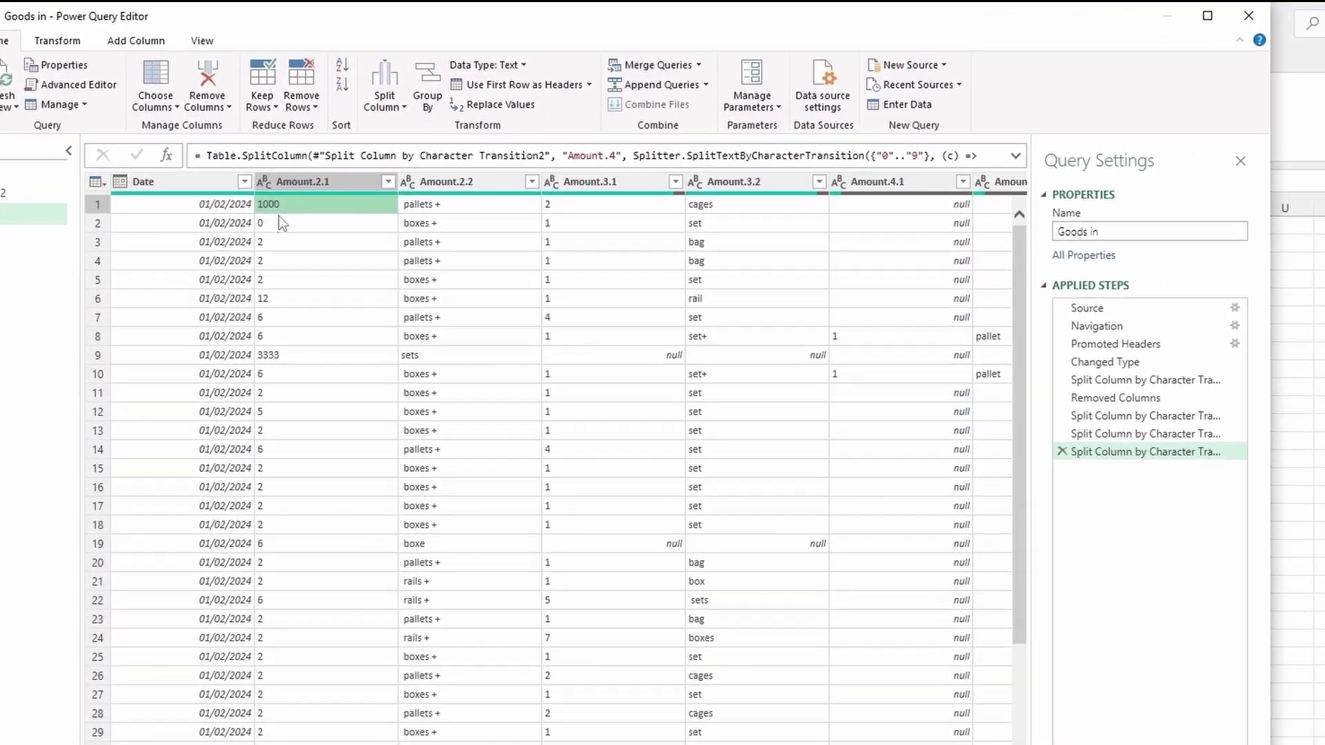
Set Amount.2.1, Amount.3.1 and Amount.4.1 to Whole Number, then Close & Load the query
{"action": "left_click", "coordinate": [281, 183]}
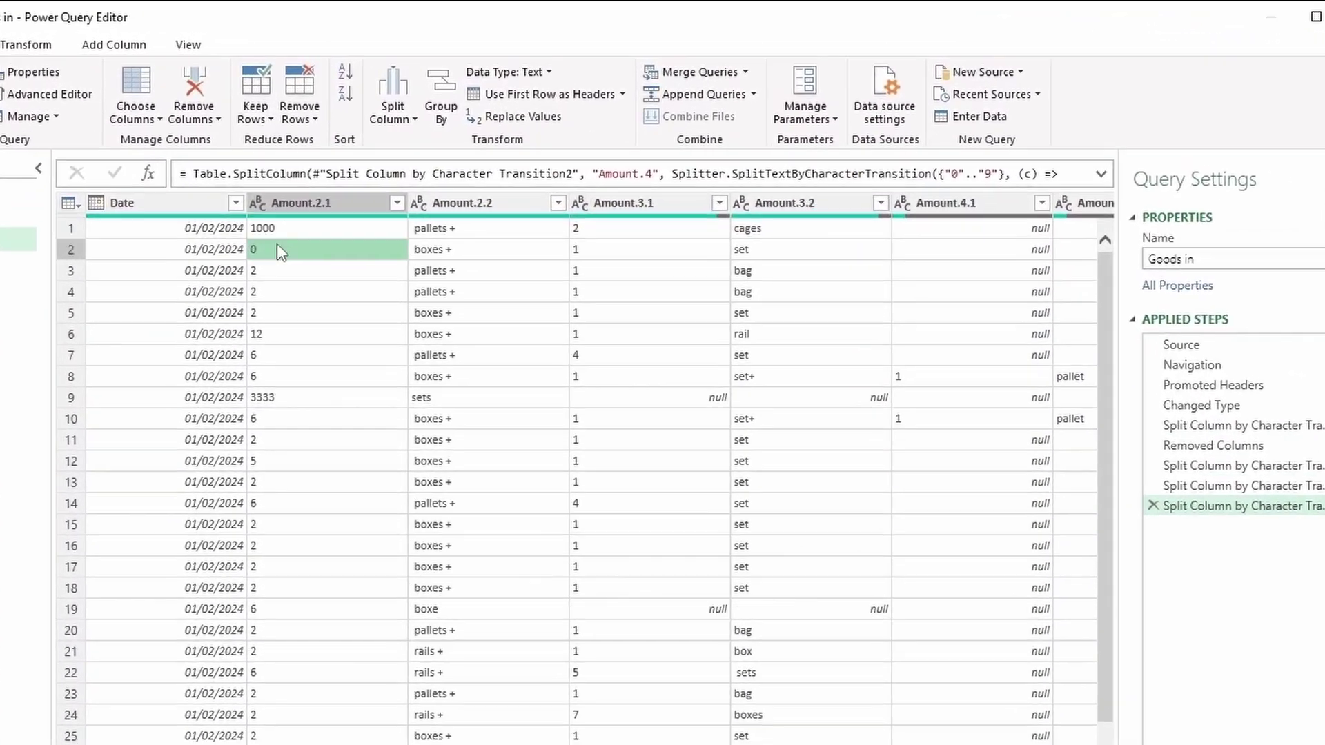
{"action": "left_click", "coordinate": [275, 316]}
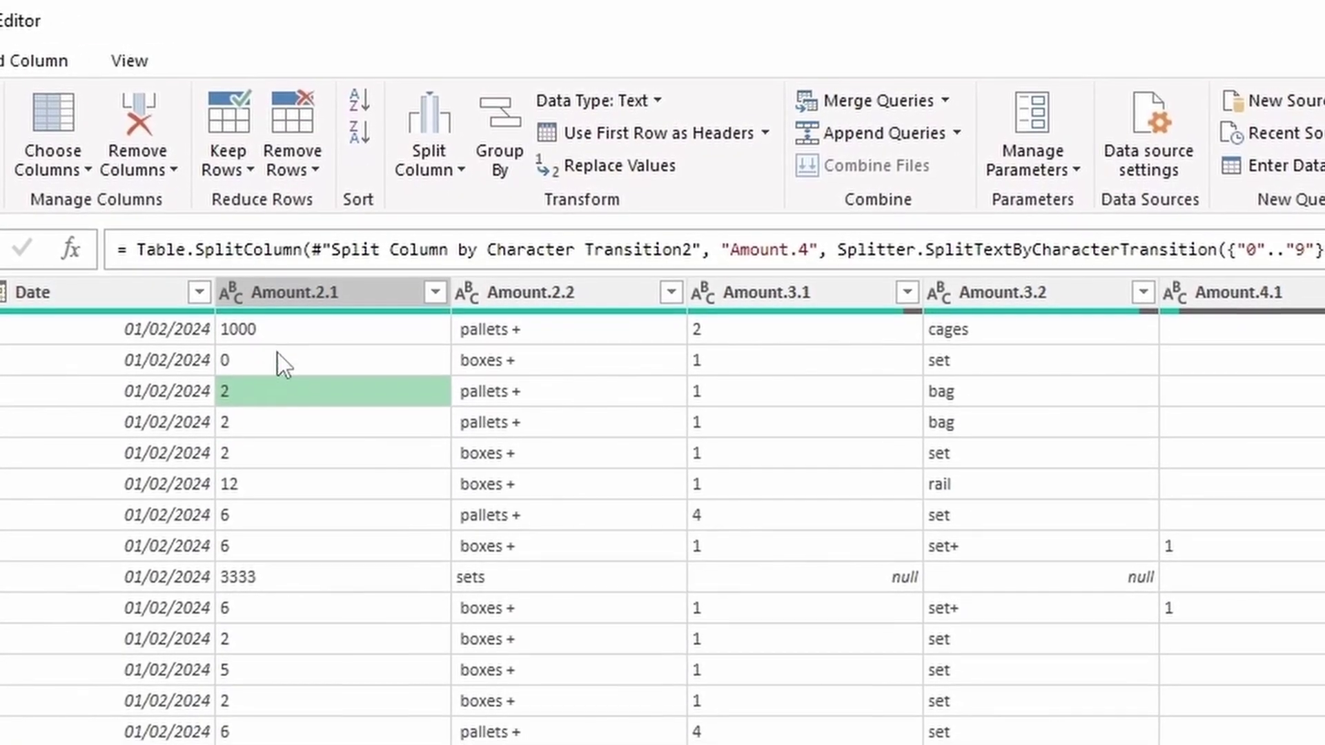
{"action": "left_click", "coordinate": [235, 290]}
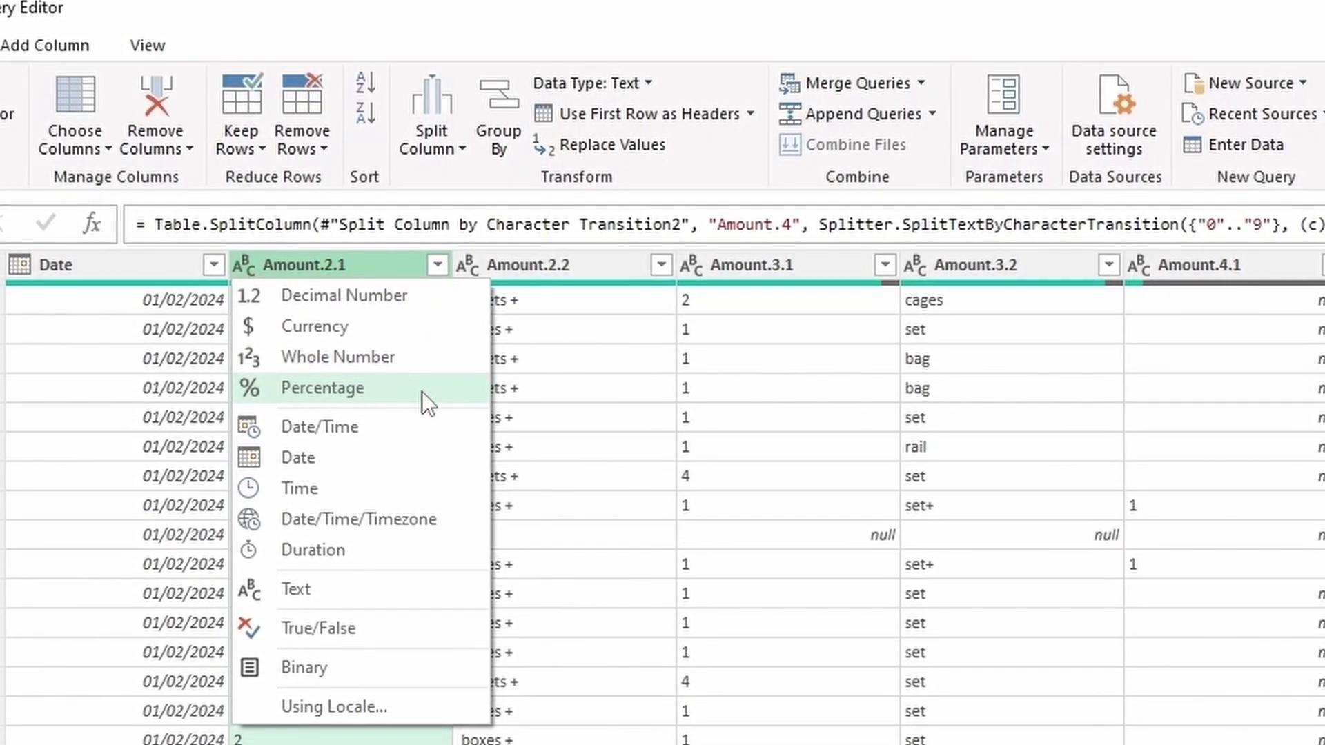
{"action": "left_click", "coordinate": [416, 353]}
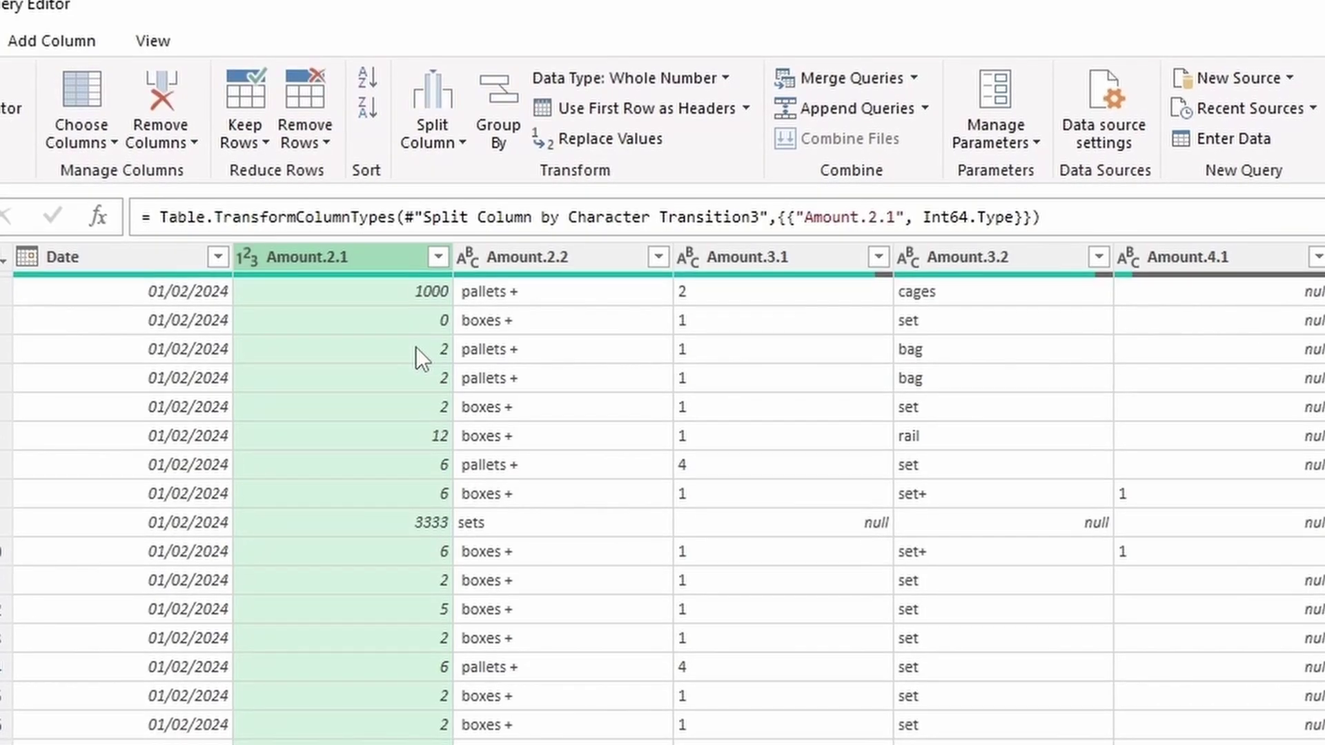
{"action": "left_click", "coordinate": [681, 258]}
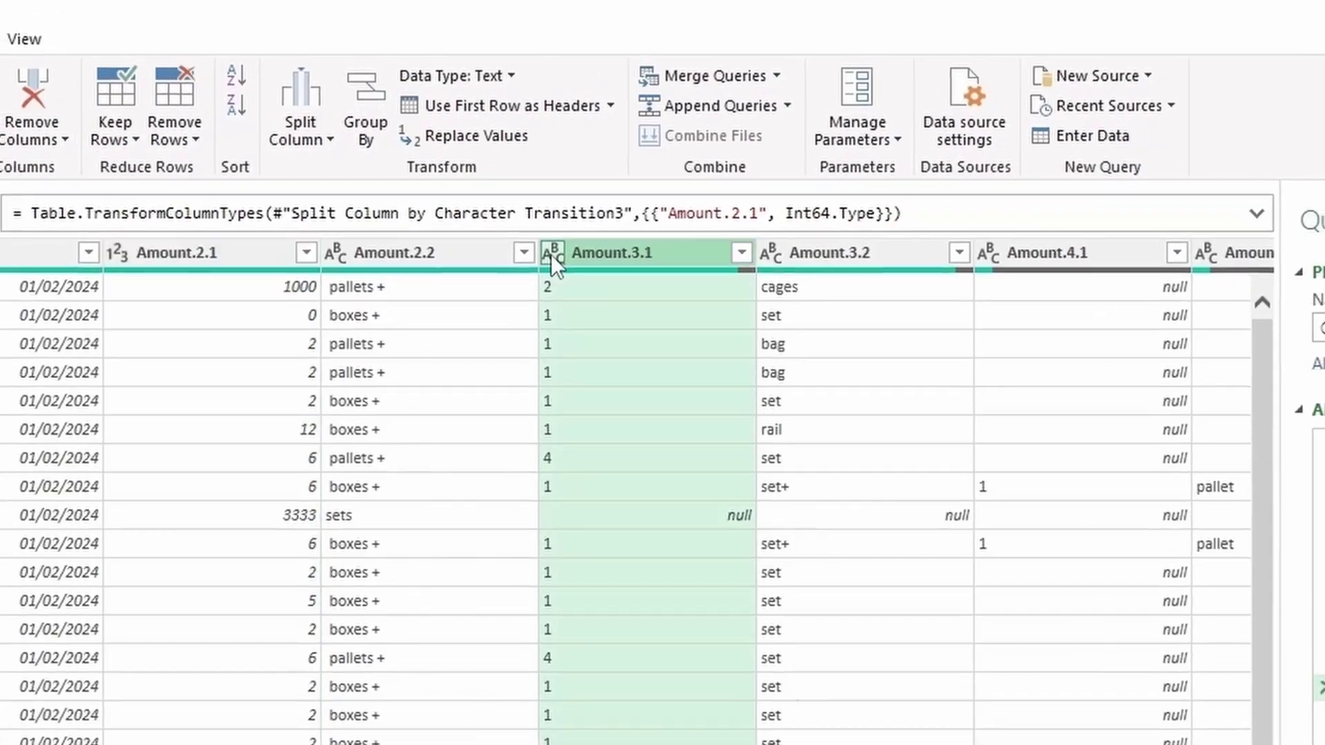
{"action": "left_click", "coordinate": [551, 254]}
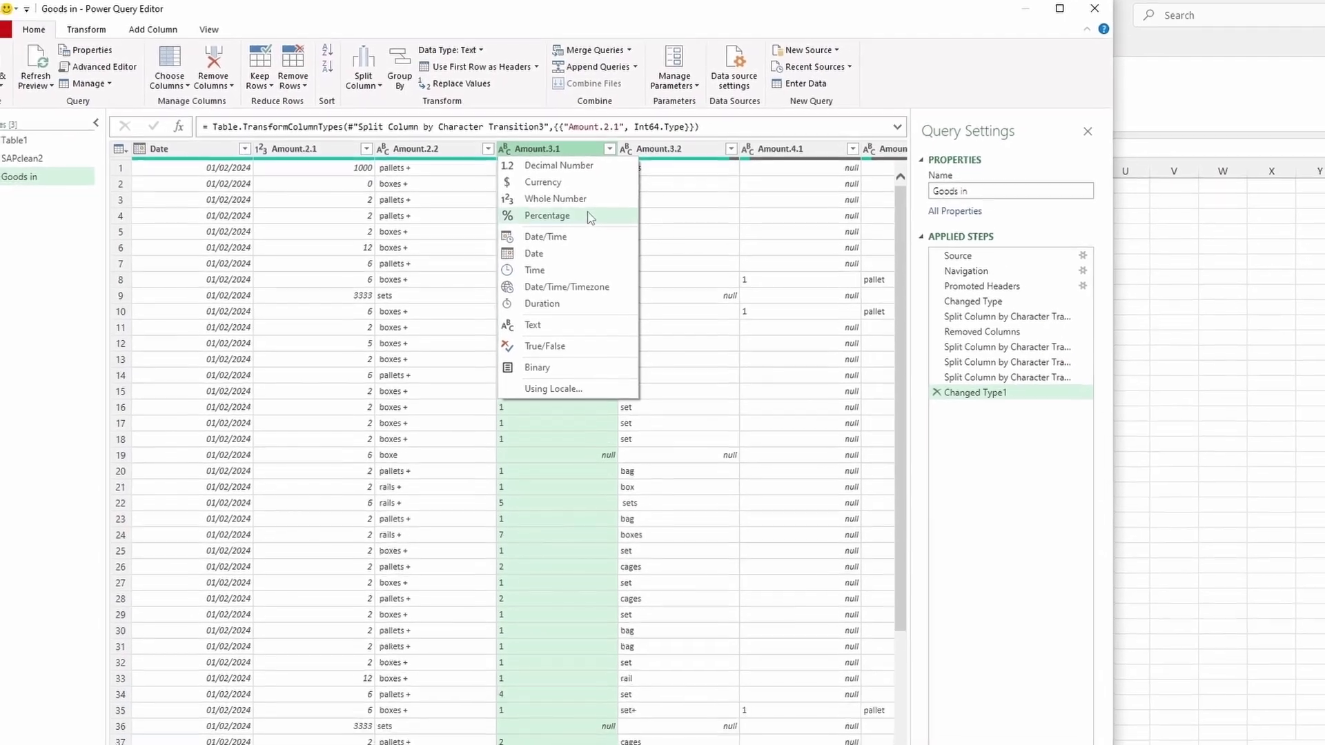
{"action": "left_click", "coordinate": [593, 200]}
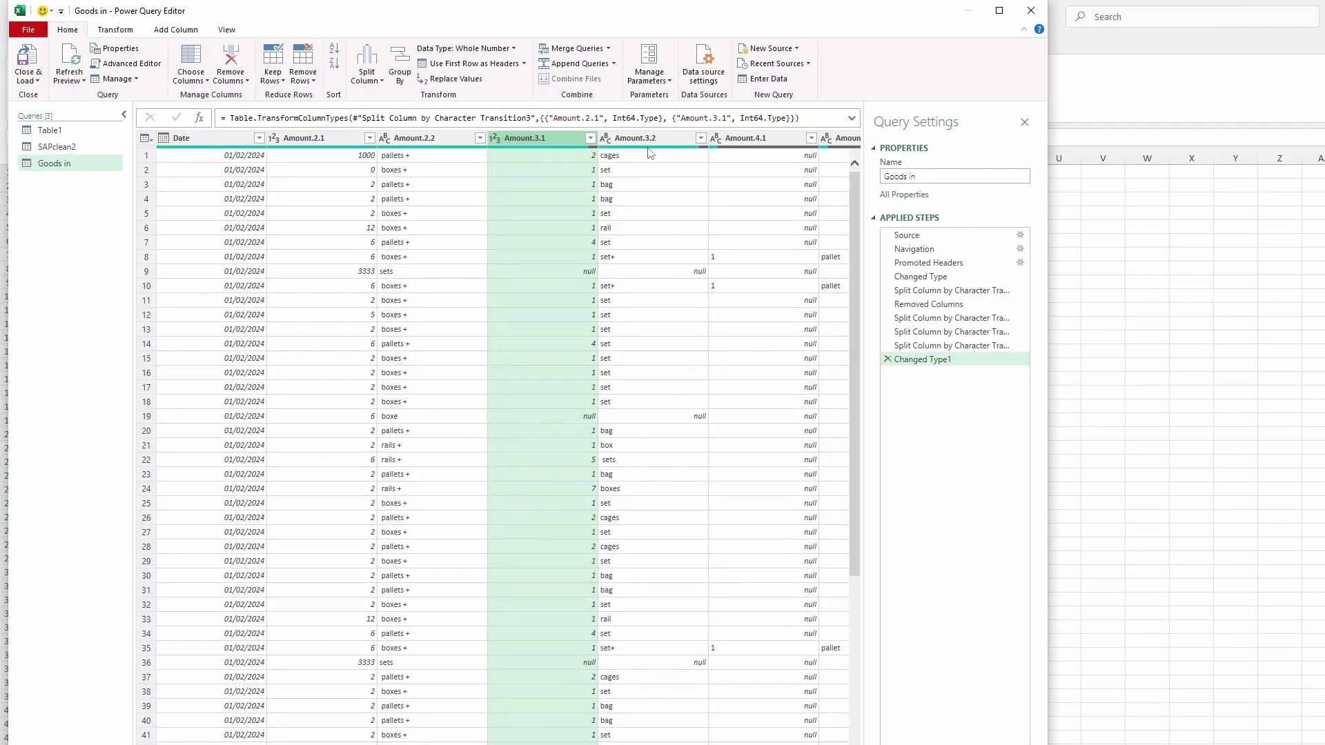
{"action": "left_click", "coordinate": [715, 138]}
{"action": "left_click", "coordinate": [772, 183]}
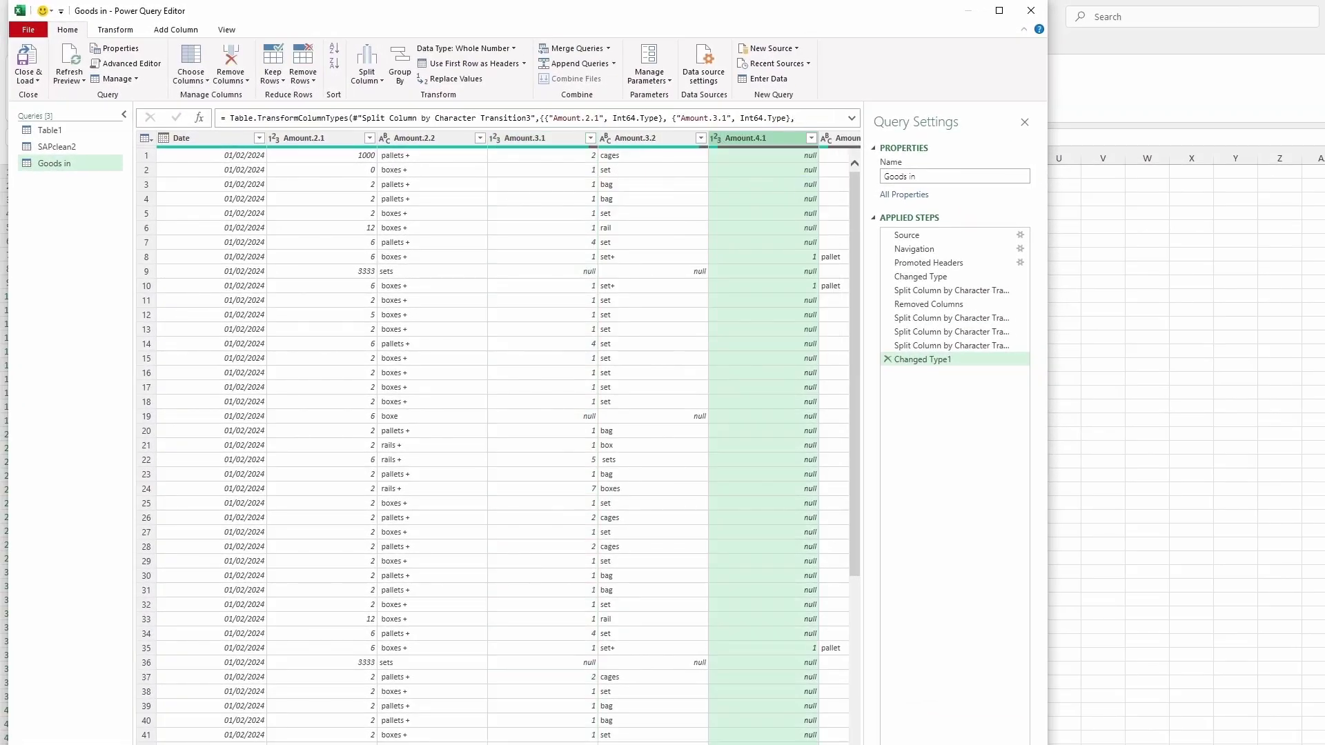
{"action": "scroll", "coordinate": [759, 483], "scroll_direction": "left", "scroll_amount": 2}
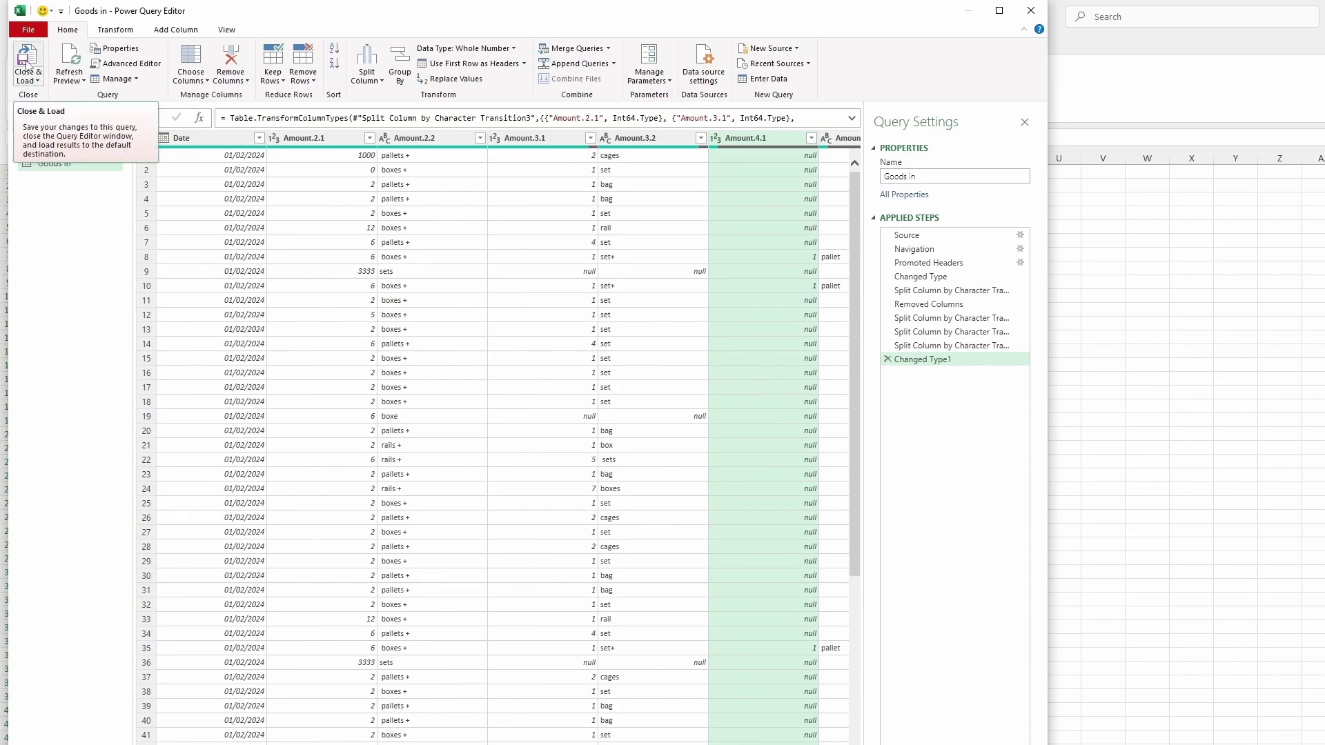
{"action": "left_click", "coordinate": [26, 62]}
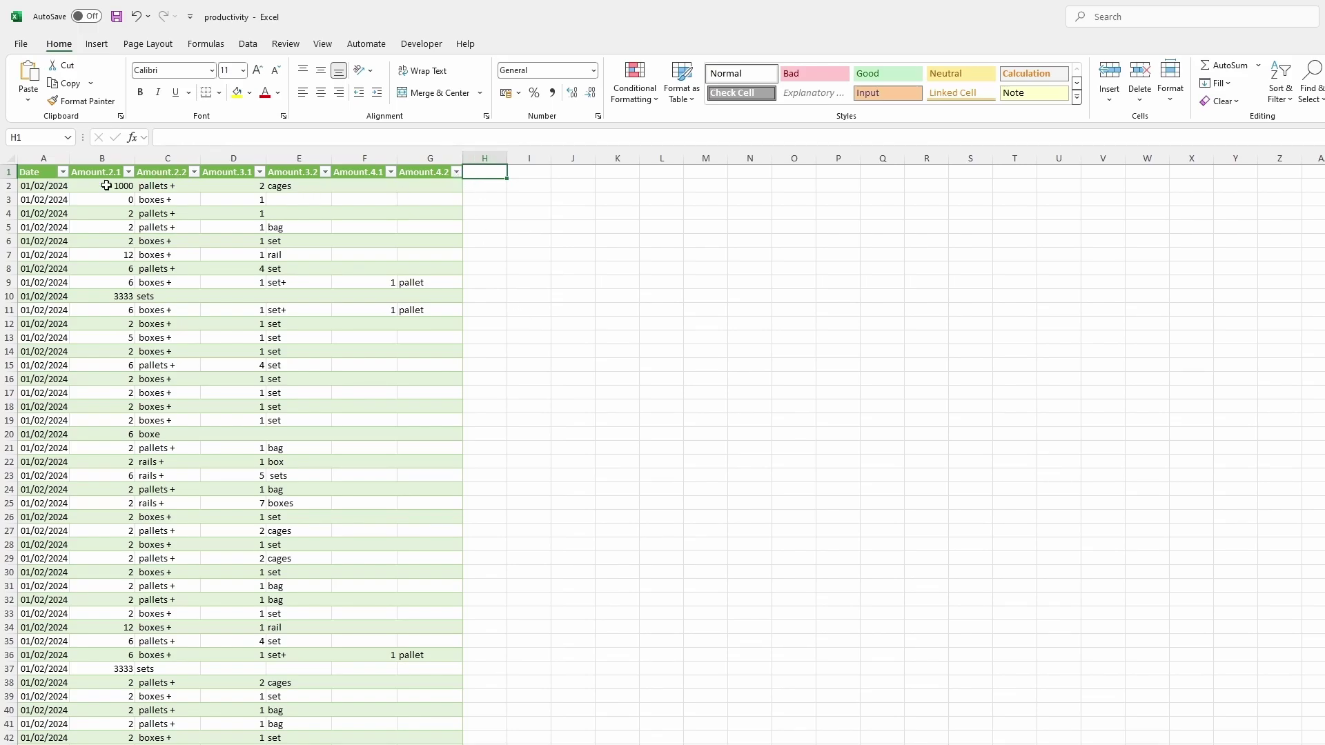
Check the loaded values in B2 and C2, switch to the Data tab, and select cell H1
{"action": "left_click", "coordinate": [98, 185]}
{"action": "left_click", "coordinate": [152, 186]}
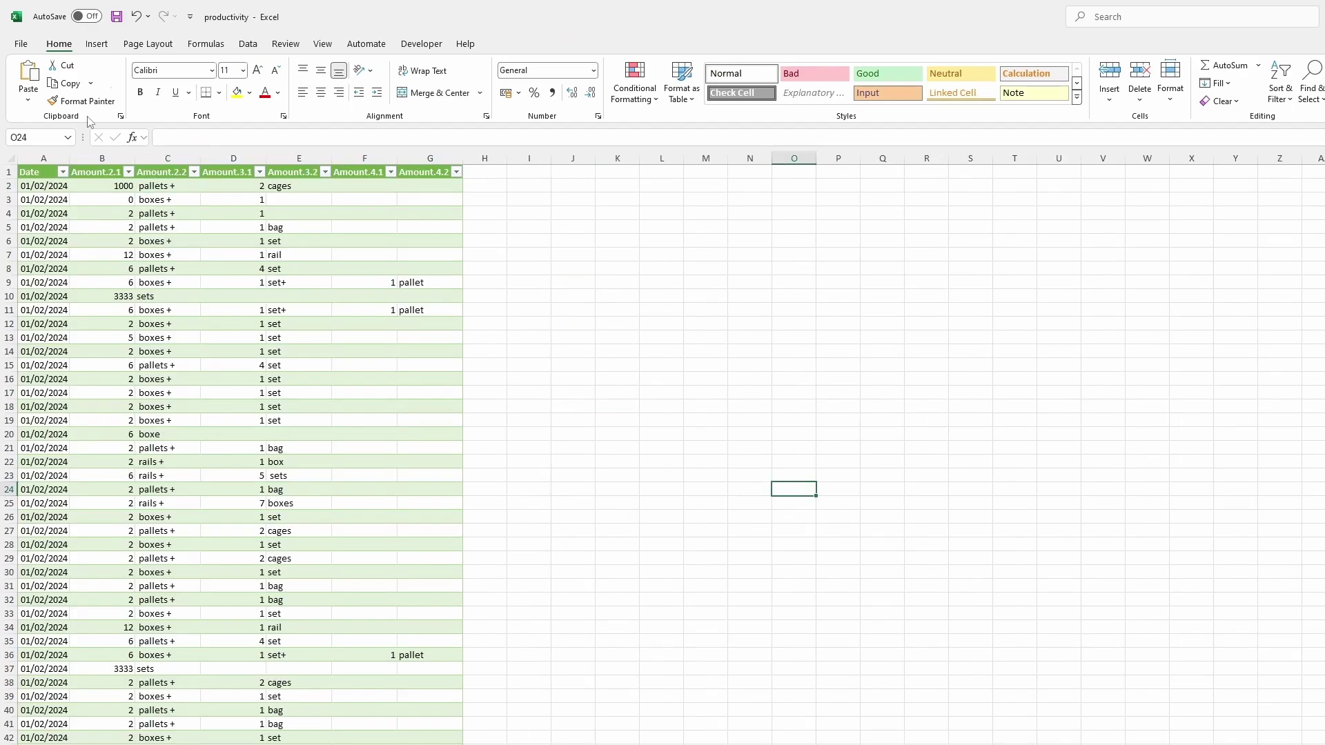
{"action": "left_click", "coordinate": [248, 47]}
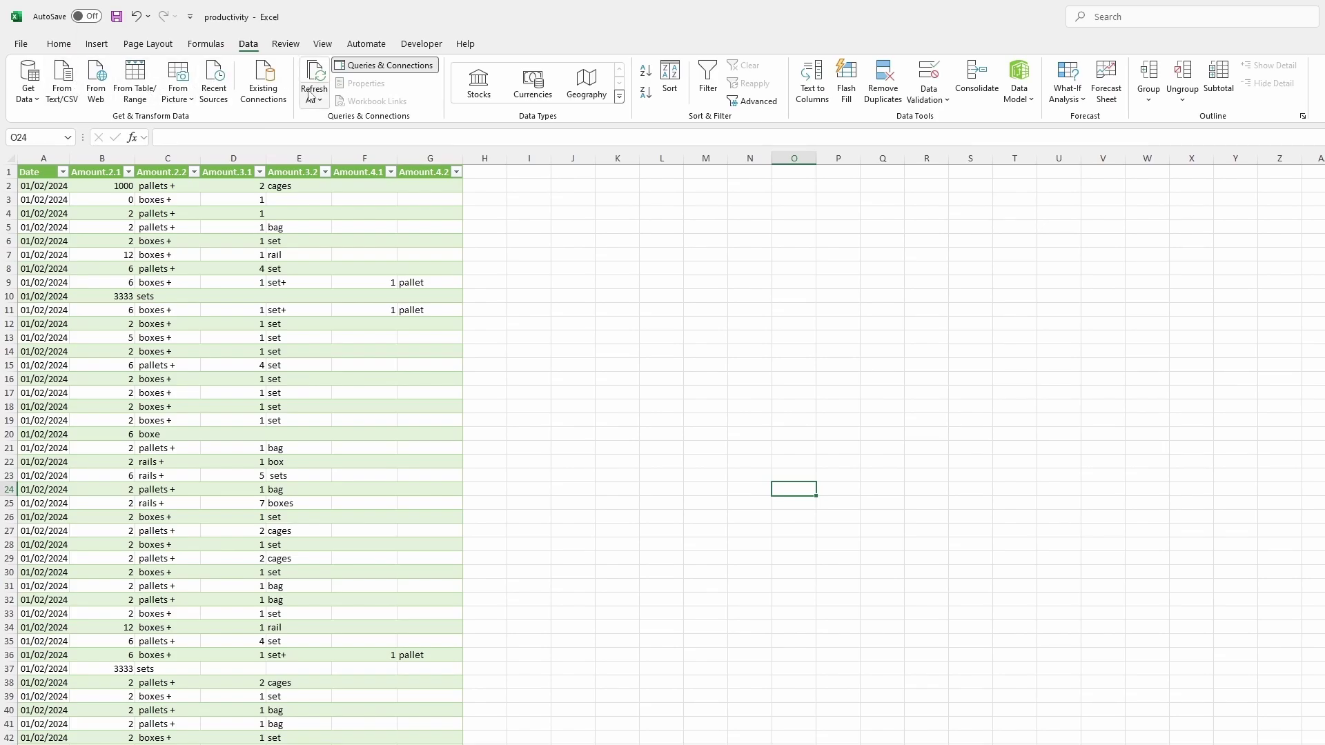
{"action": "left_click", "coordinate": [570, 549]}
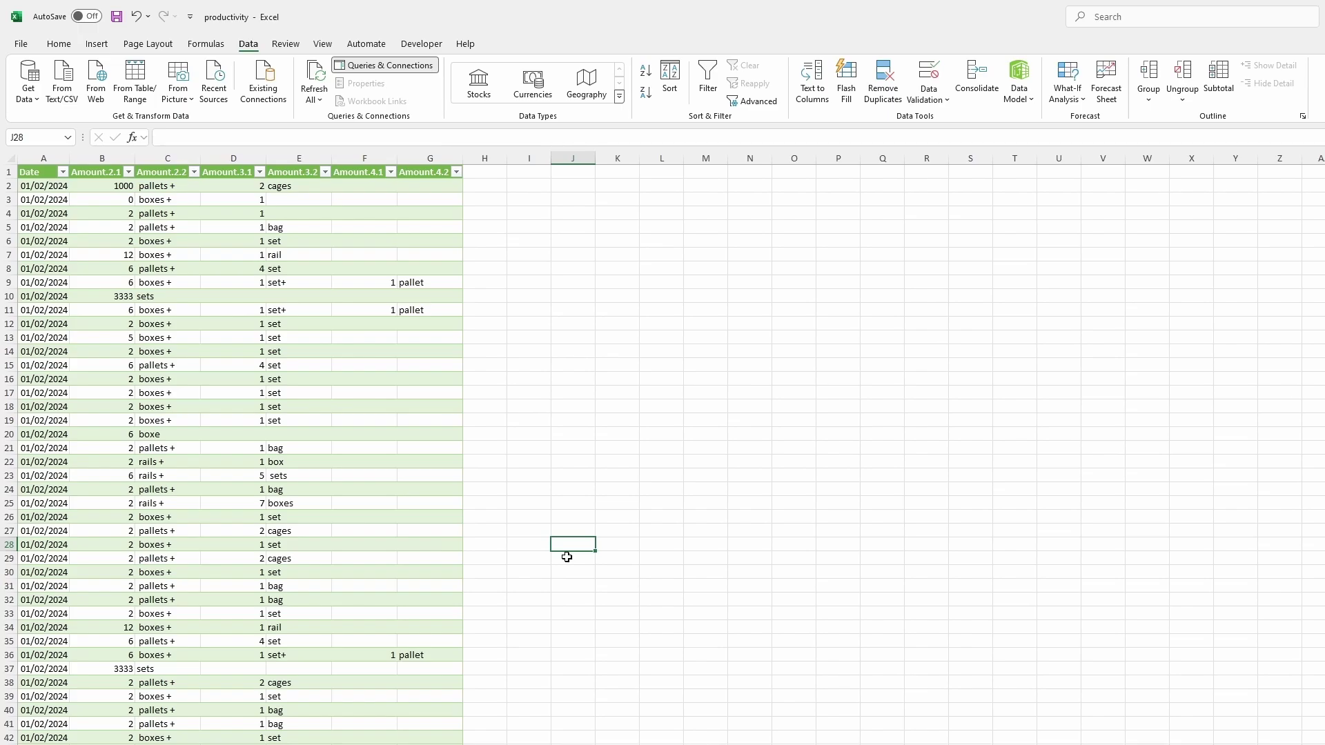
{"action": "left_click", "coordinate": [490, 172]}
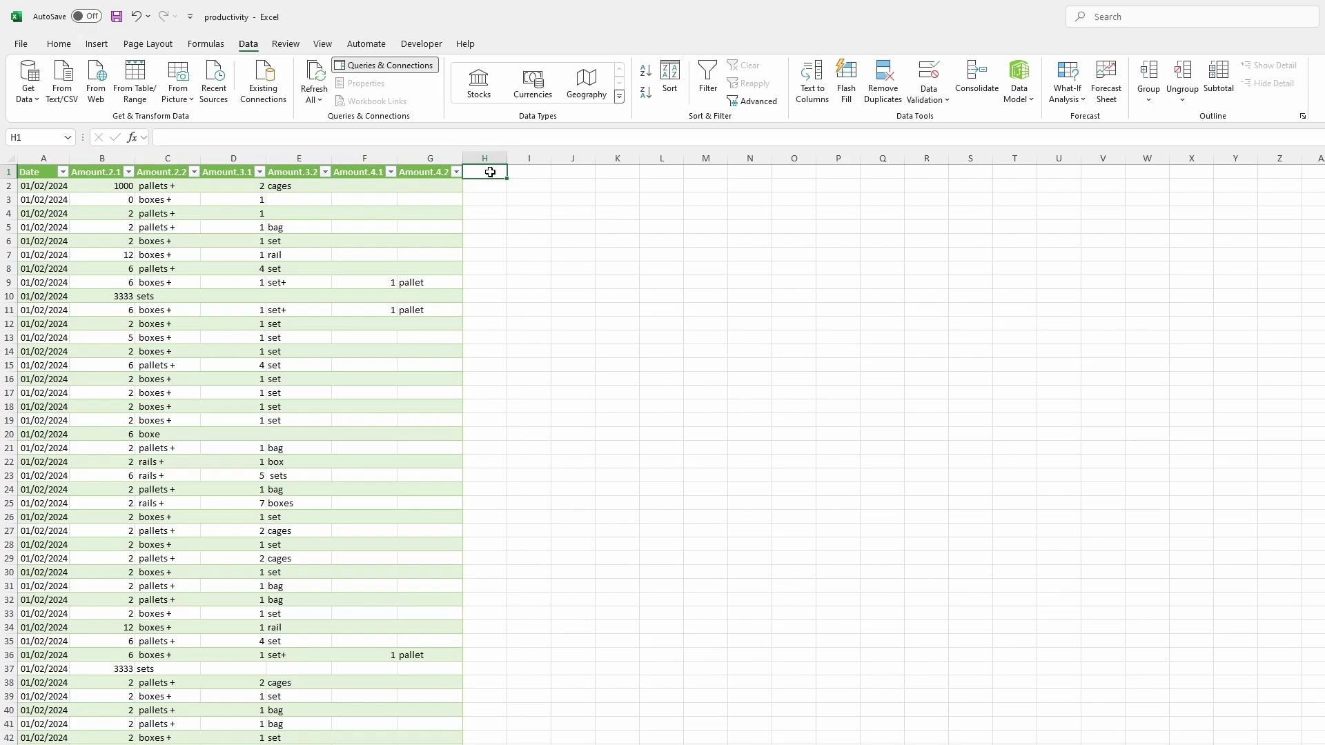
{"action": "right_click", "coordinate": [490, 172]}
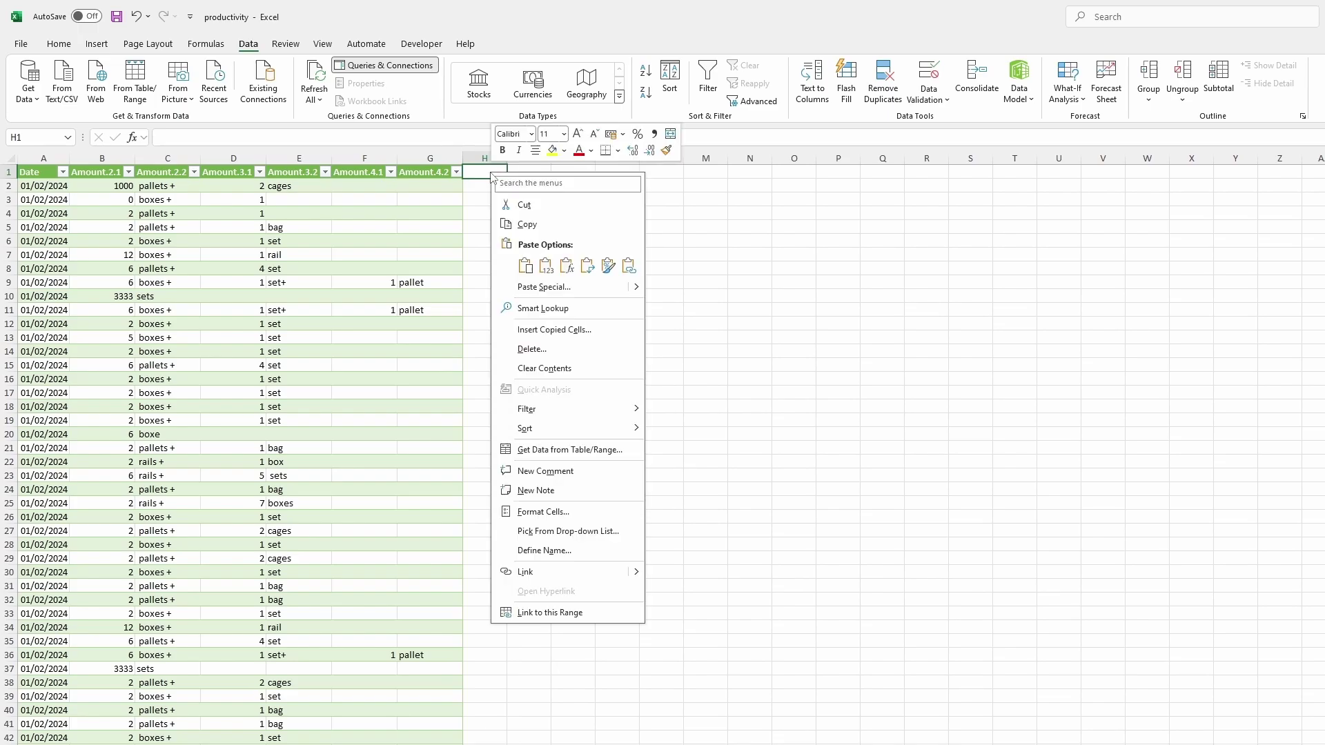
{"action": "left_click", "coordinate": [525, 272]}
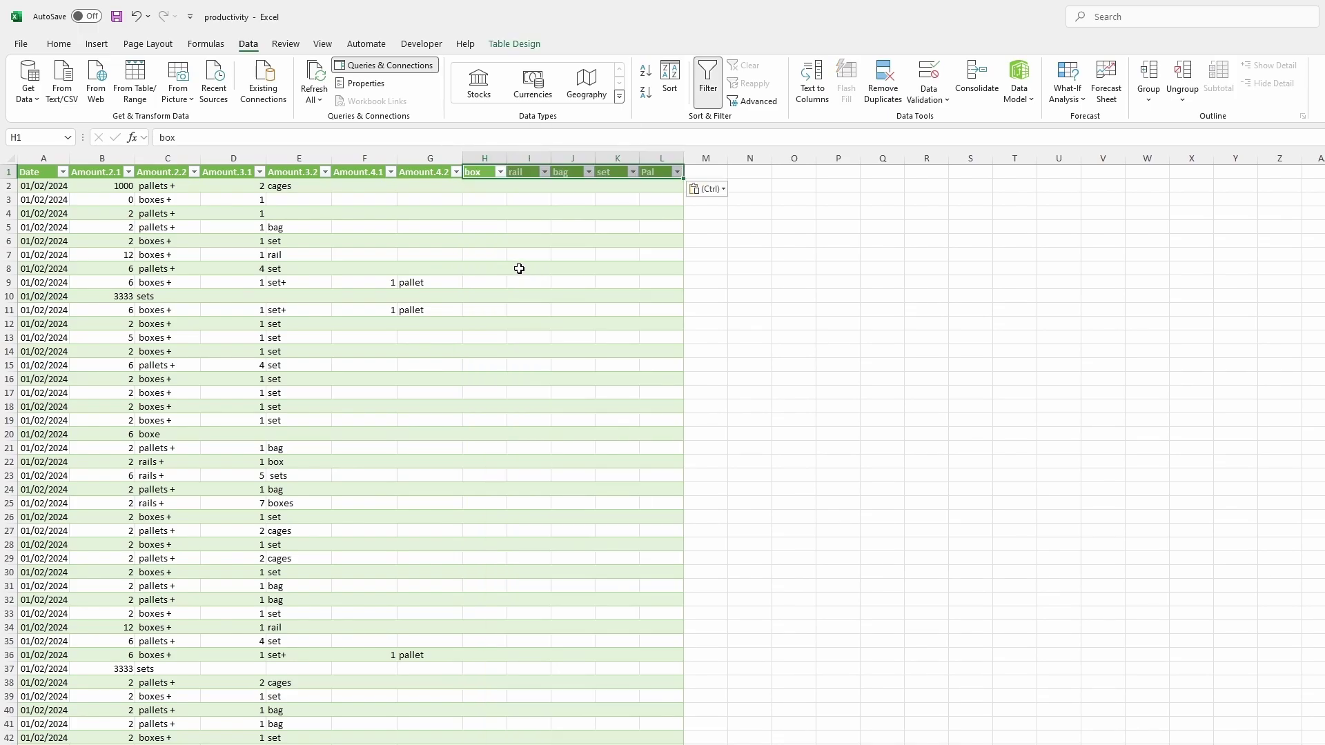
{"action": "left_click", "coordinate": [478, 185]}
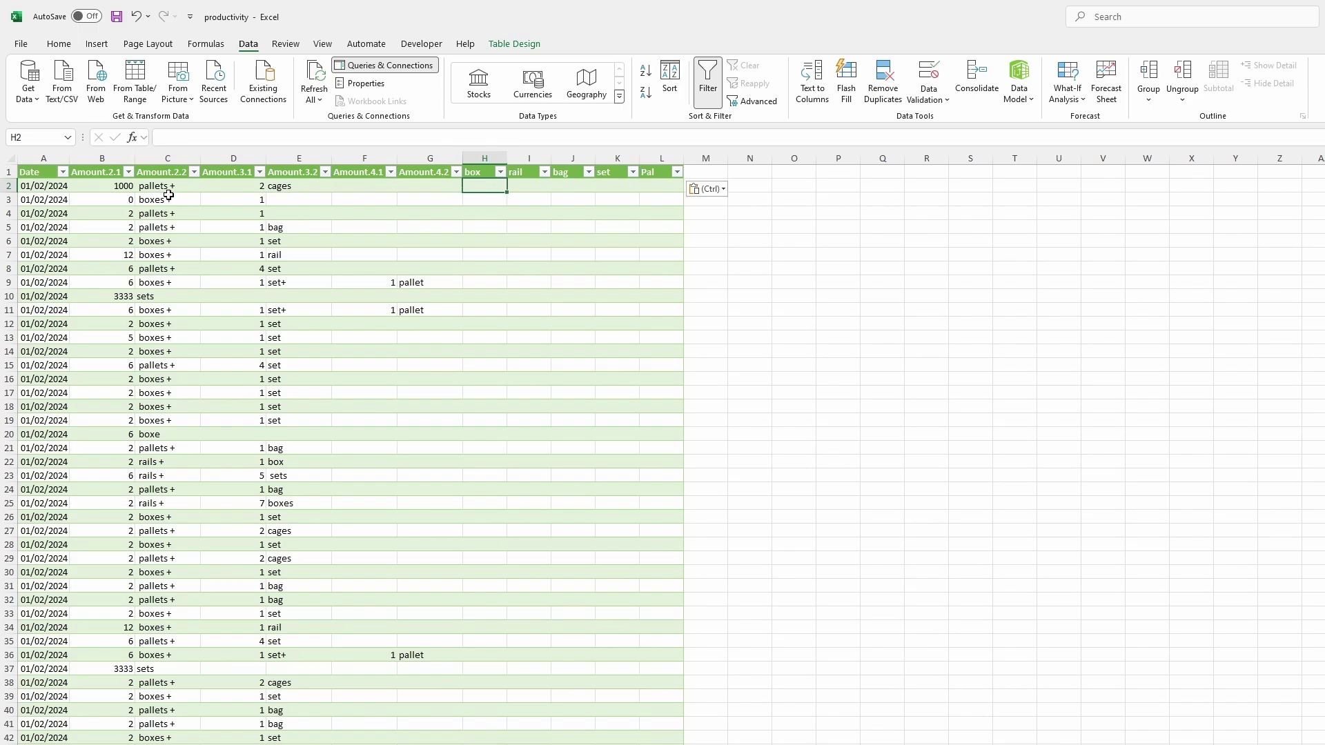
{"action": "left_click", "coordinate": [149, 188]}
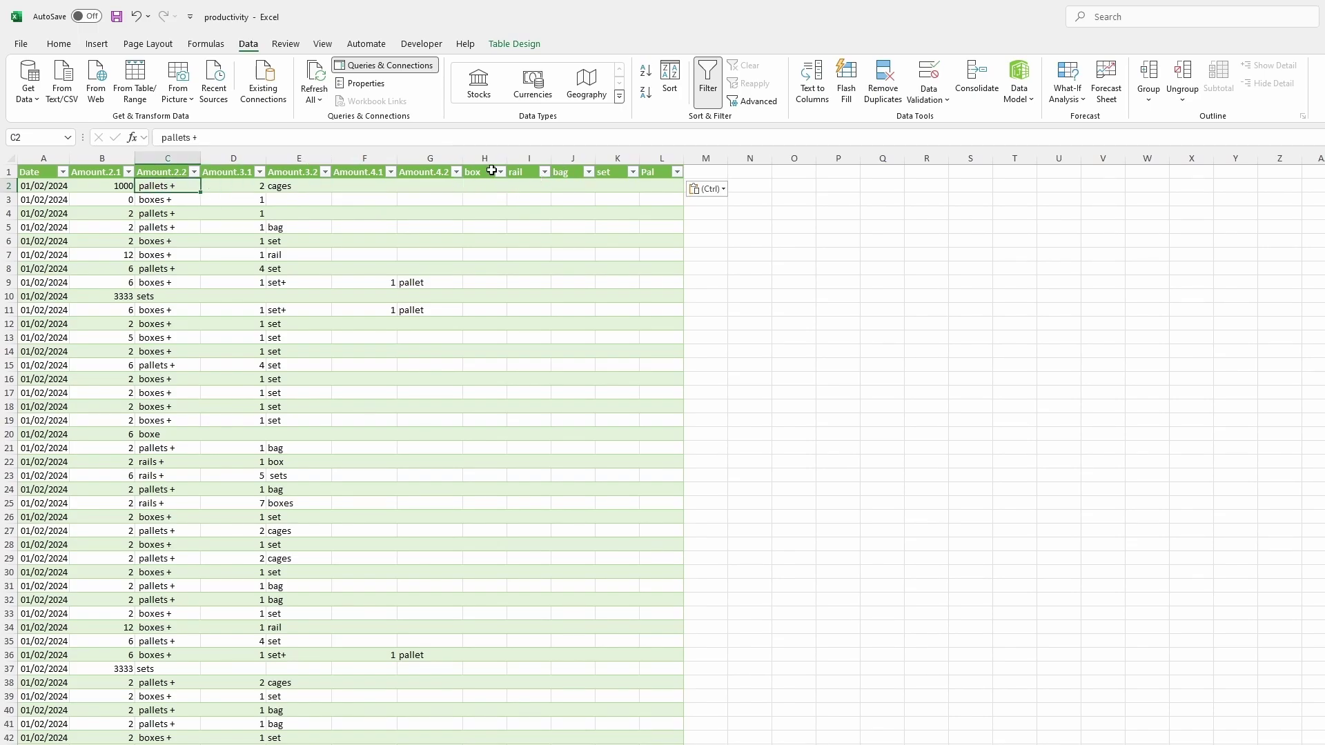
{"action": "left_click", "coordinate": [474, 171]}
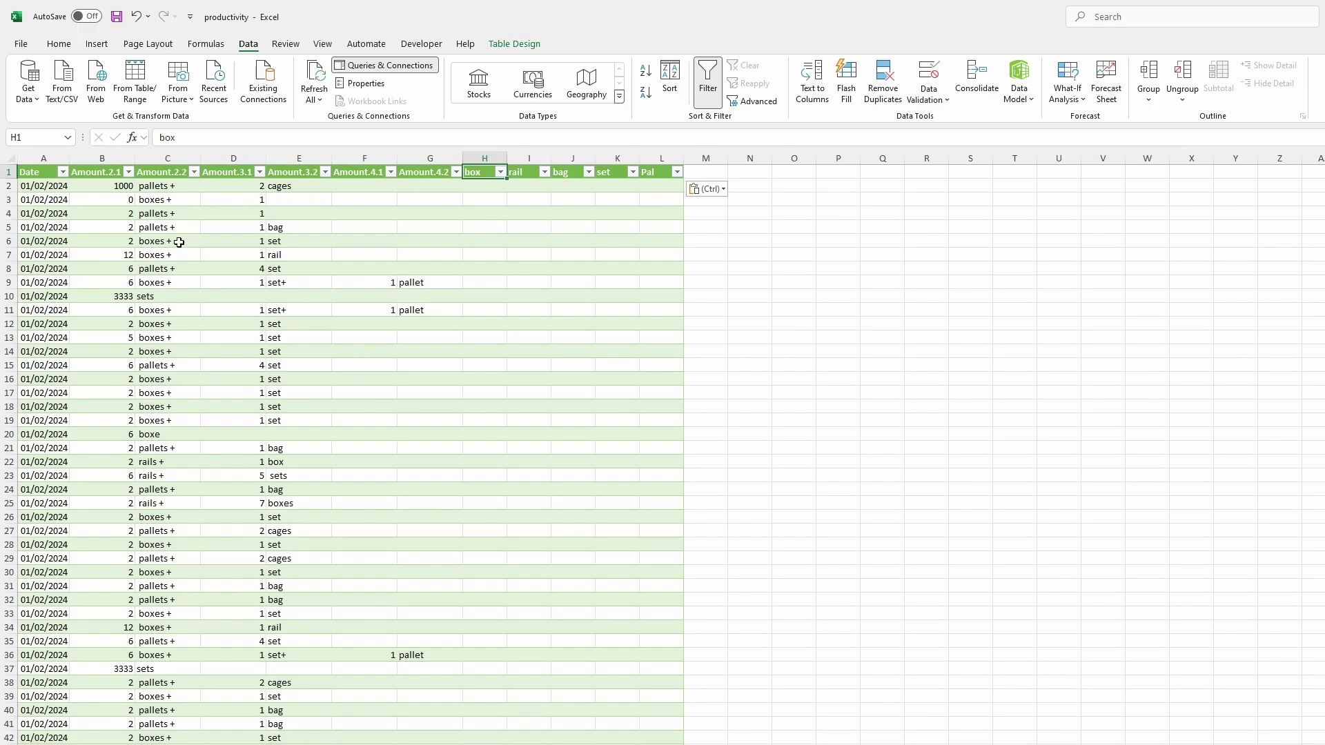
{"action": "left_click", "coordinate": [147, 188]}
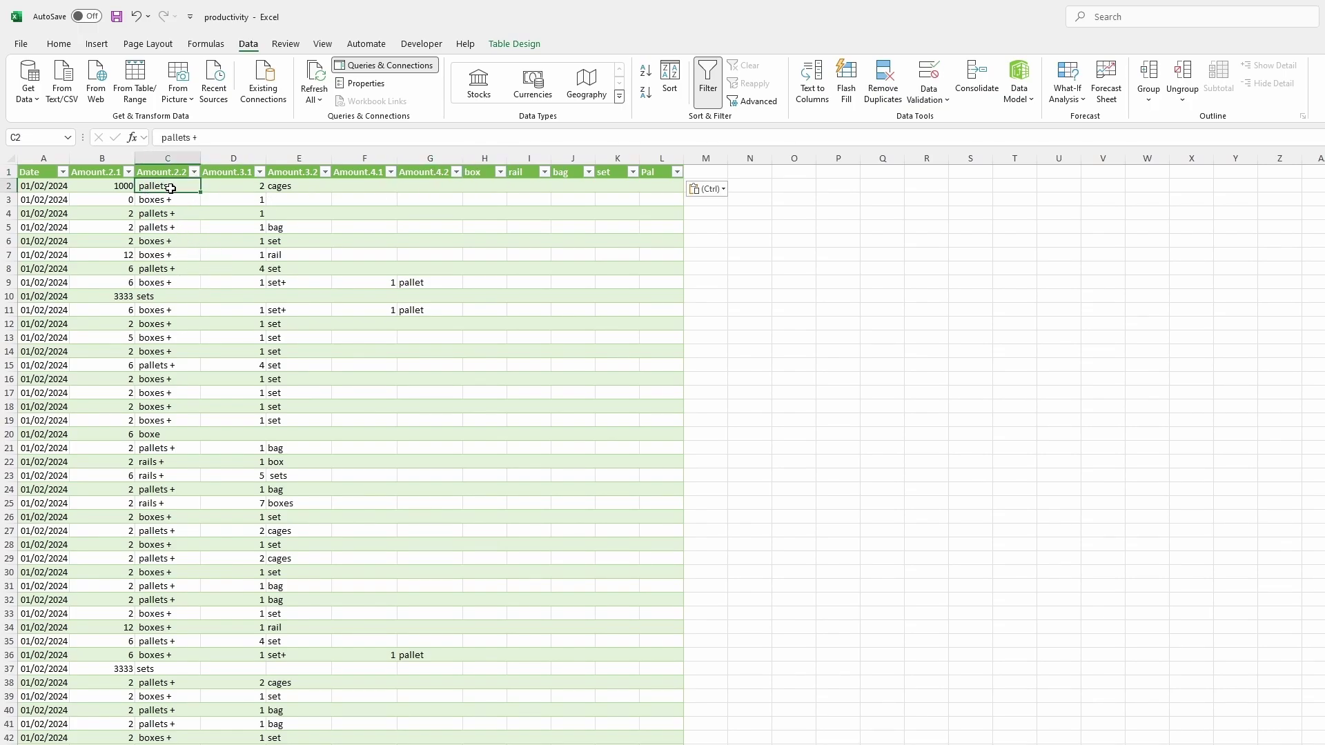
{"action": "left_click", "coordinate": [223, 185]}
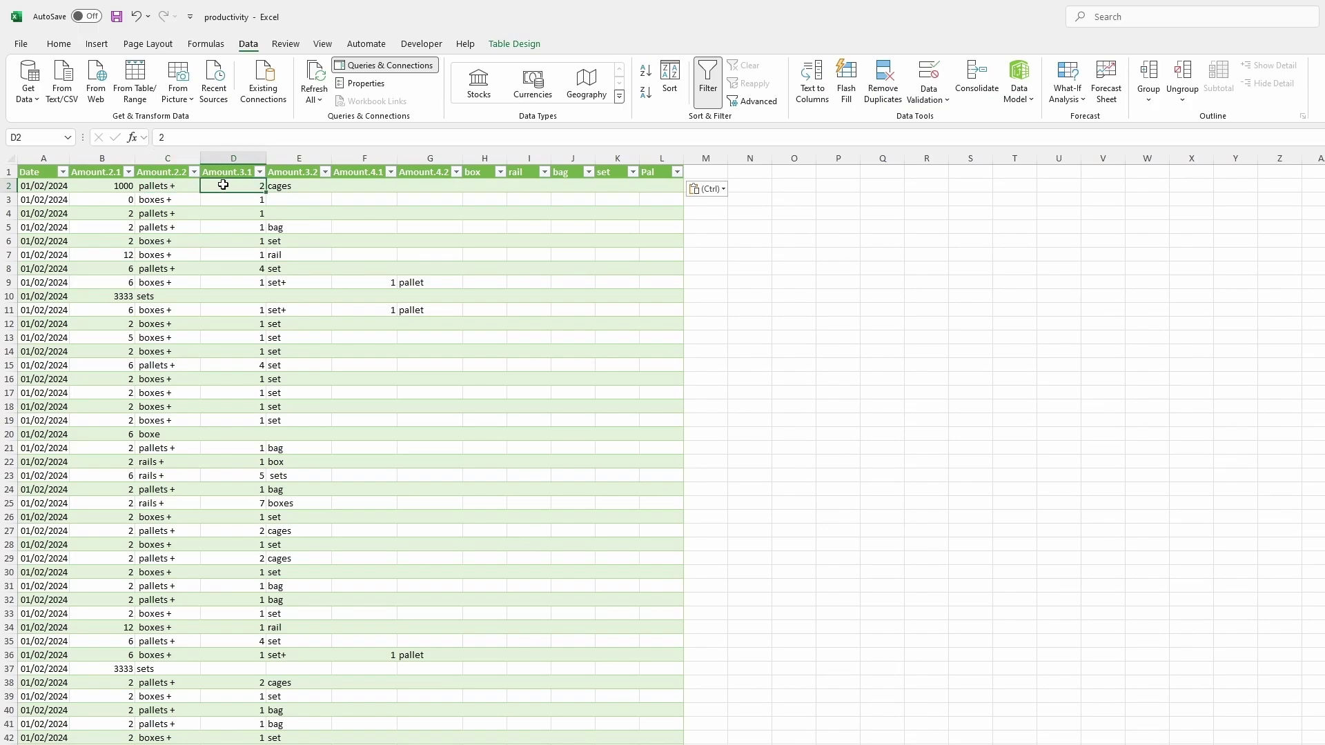
{"action": "left_click", "coordinate": [111, 184]}
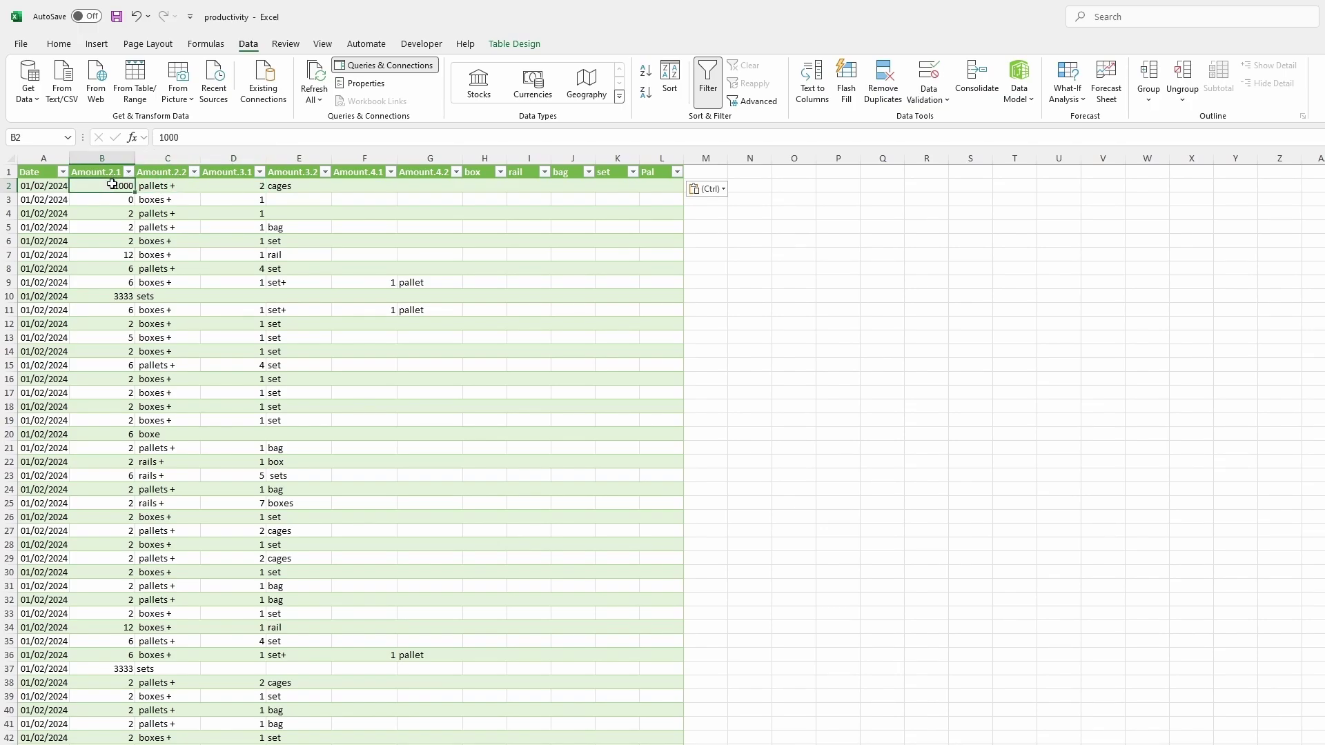
{"action": "left_click", "coordinate": [158, 186]}
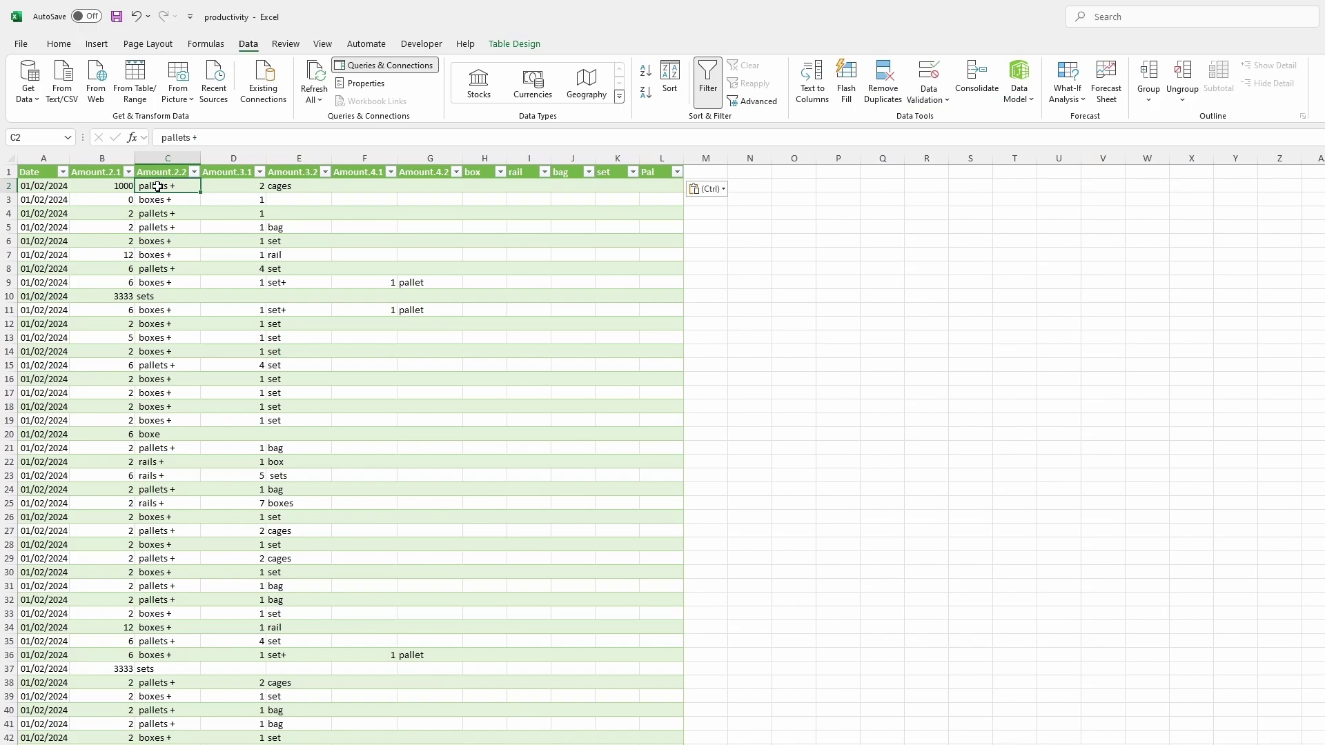
{"action": "left_click", "coordinate": [481, 186]}
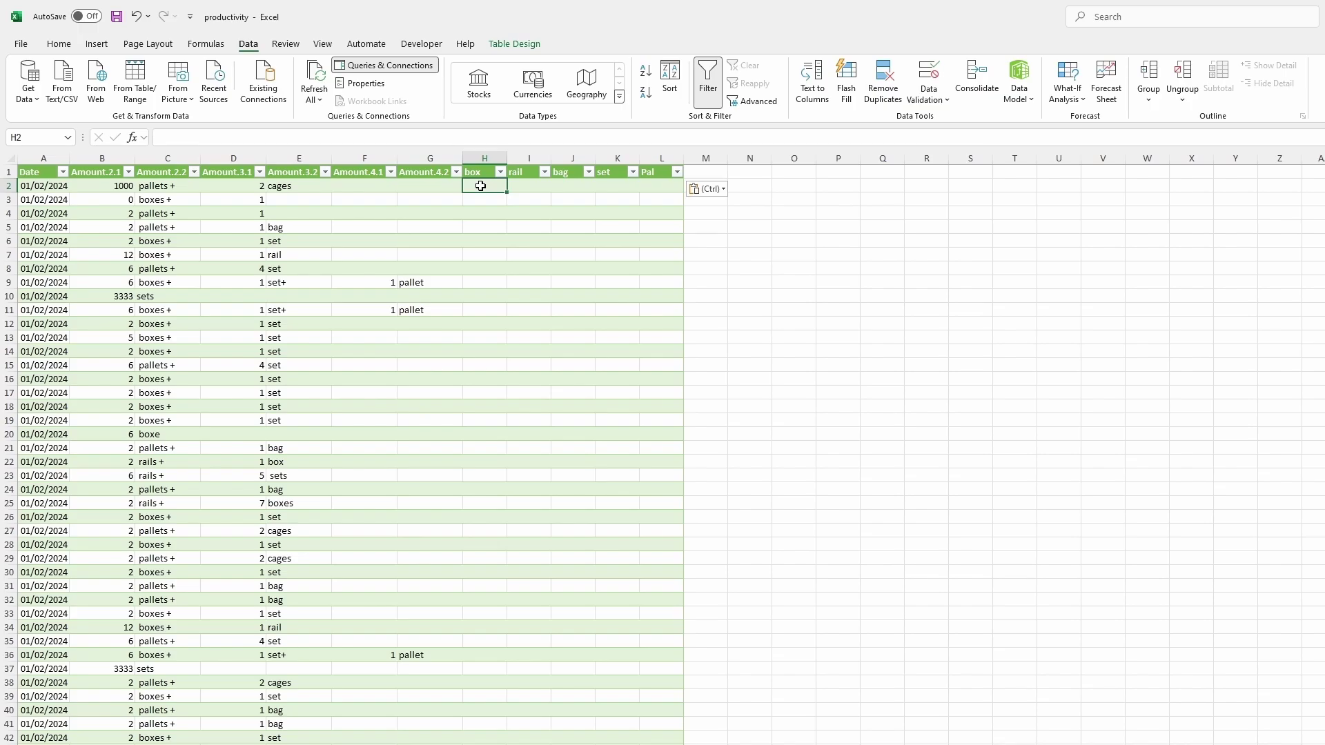
{"action": "scroll", "coordinate": [481, 186], "scroll_direction": "right", "scroll_amount": 7}
{"action": "left_click", "coordinate": [1055, 171]}
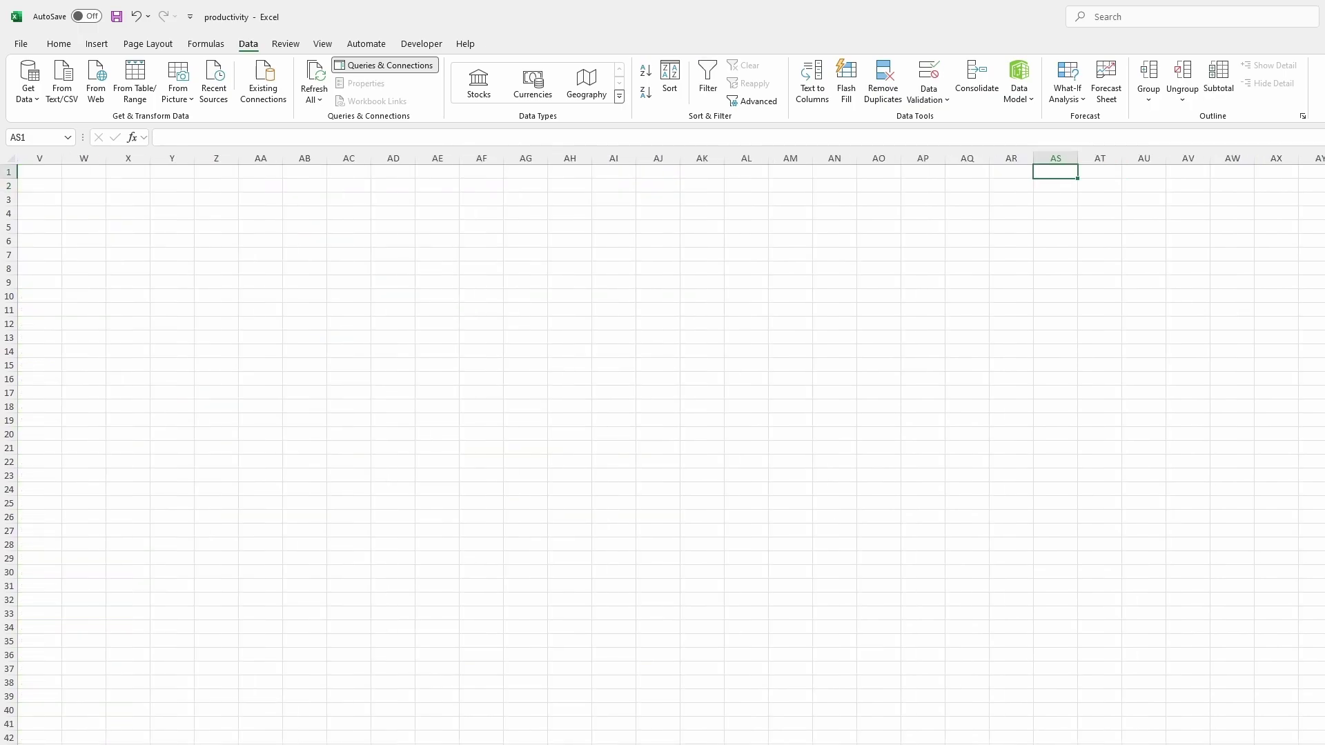
{"action": "scroll", "coordinate": [663, 442], "scroll_direction": "left", "scroll_amount": 7}
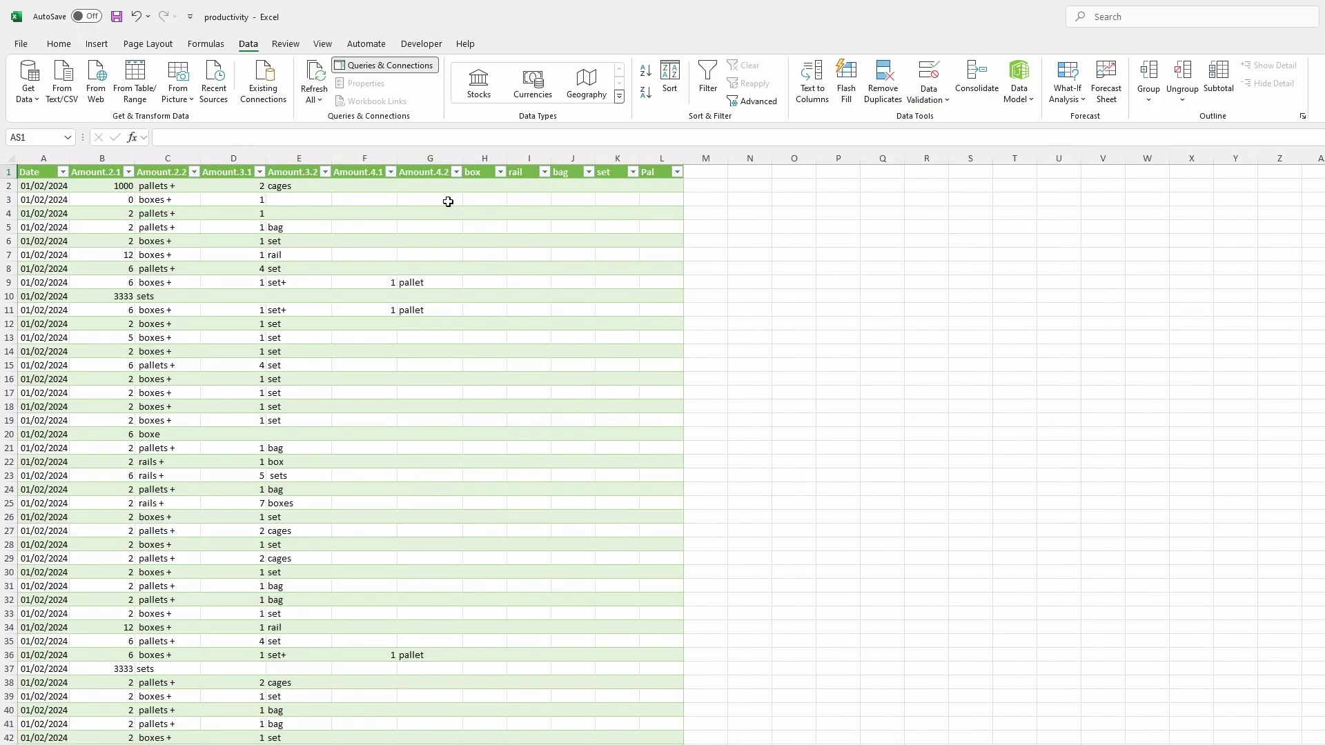
Start a MATCH formula in H2 with the row-locked lookup value H$1
{"action": "left_click", "coordinate": [481, 184]}
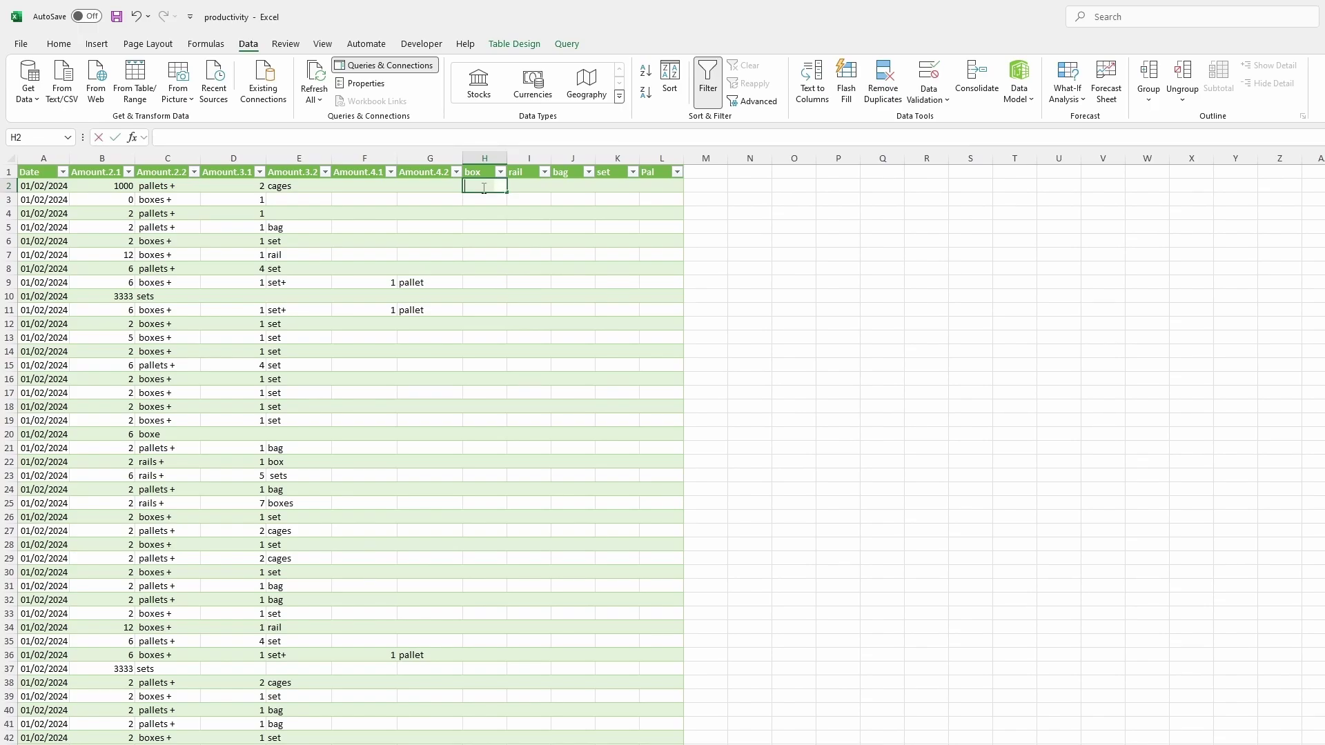
{"action": "type", "text": "=matc"}
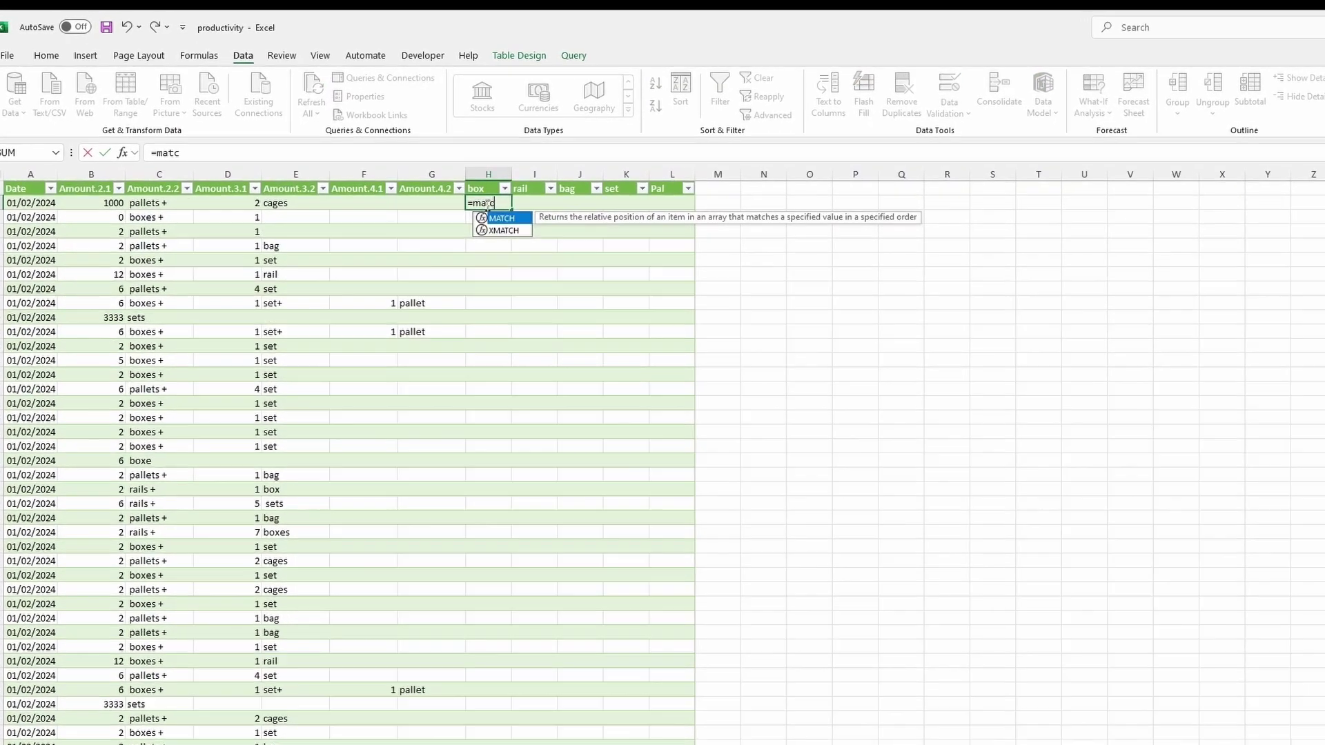
{"action": "key", "text": "Tab"}
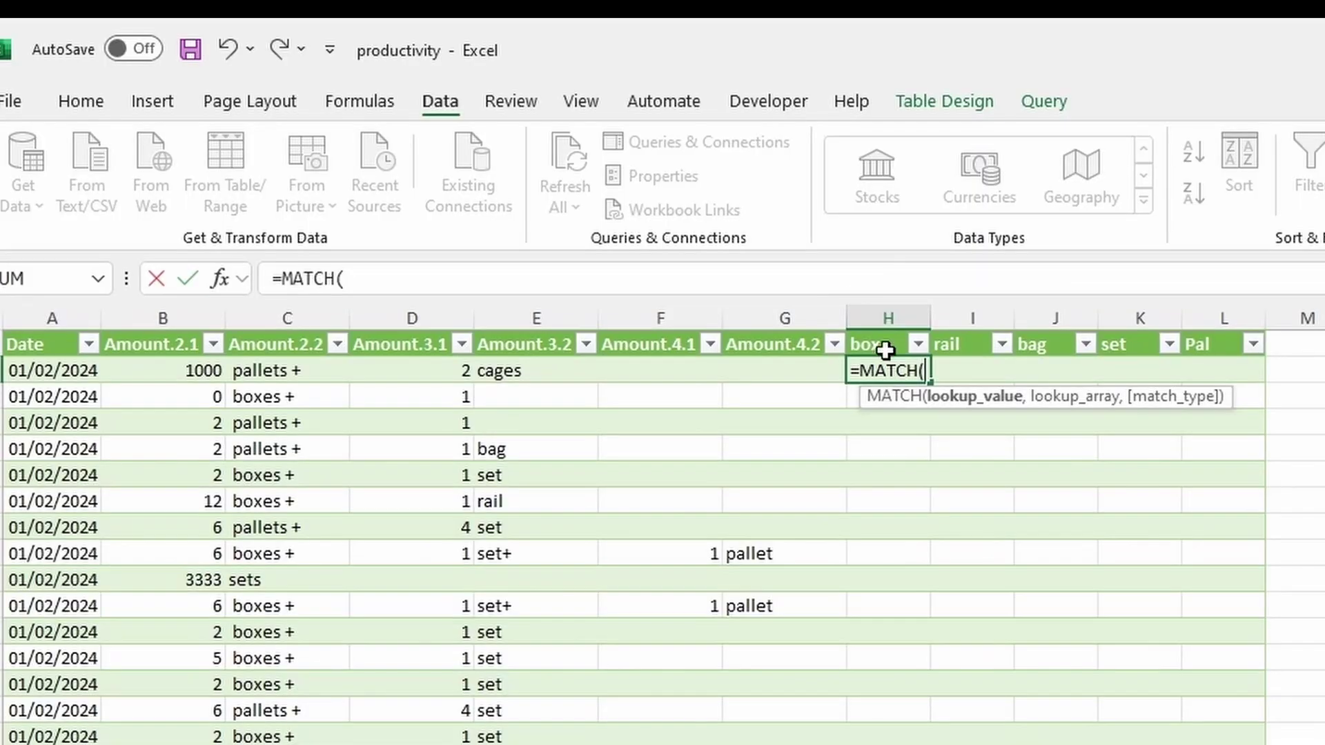
{"action": "left_click", "coordinate": [474, 243]}
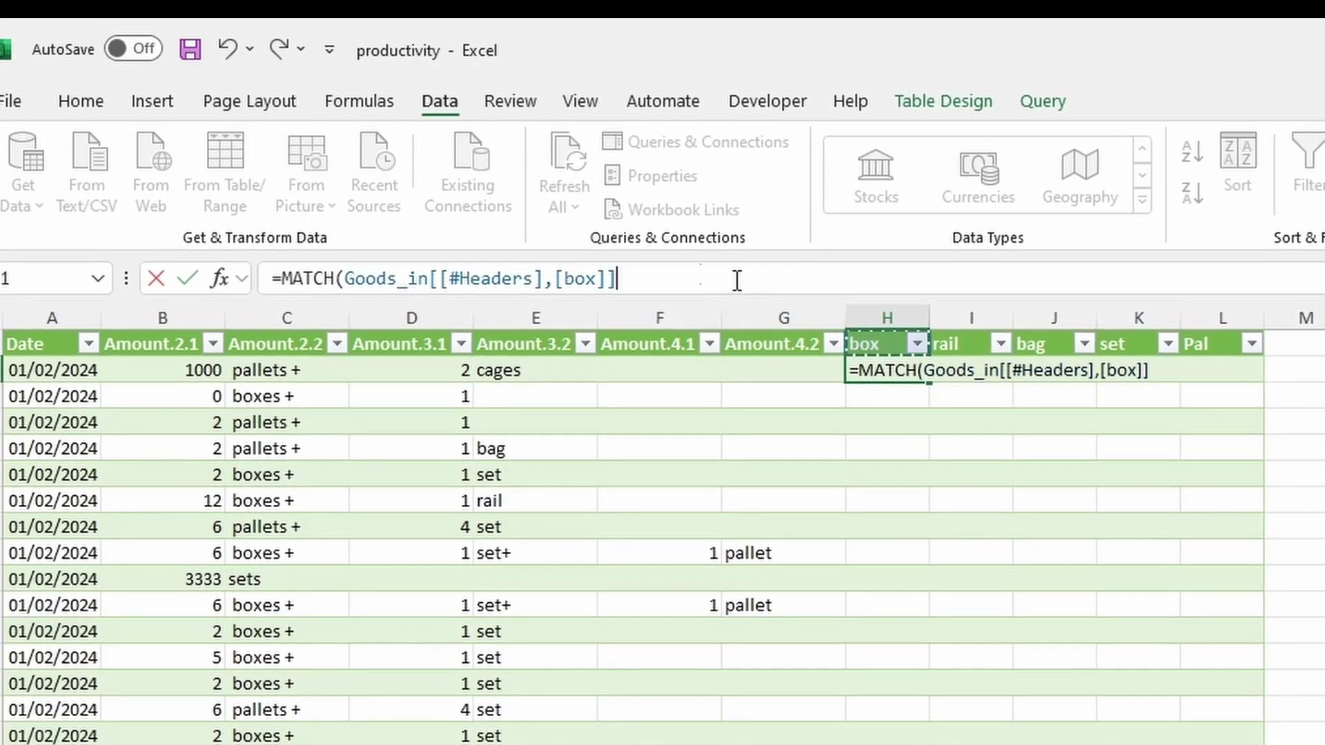
{"action": "left_click_drag", "start_coordinate": [616, 279], "coordinate": [354, 291]}
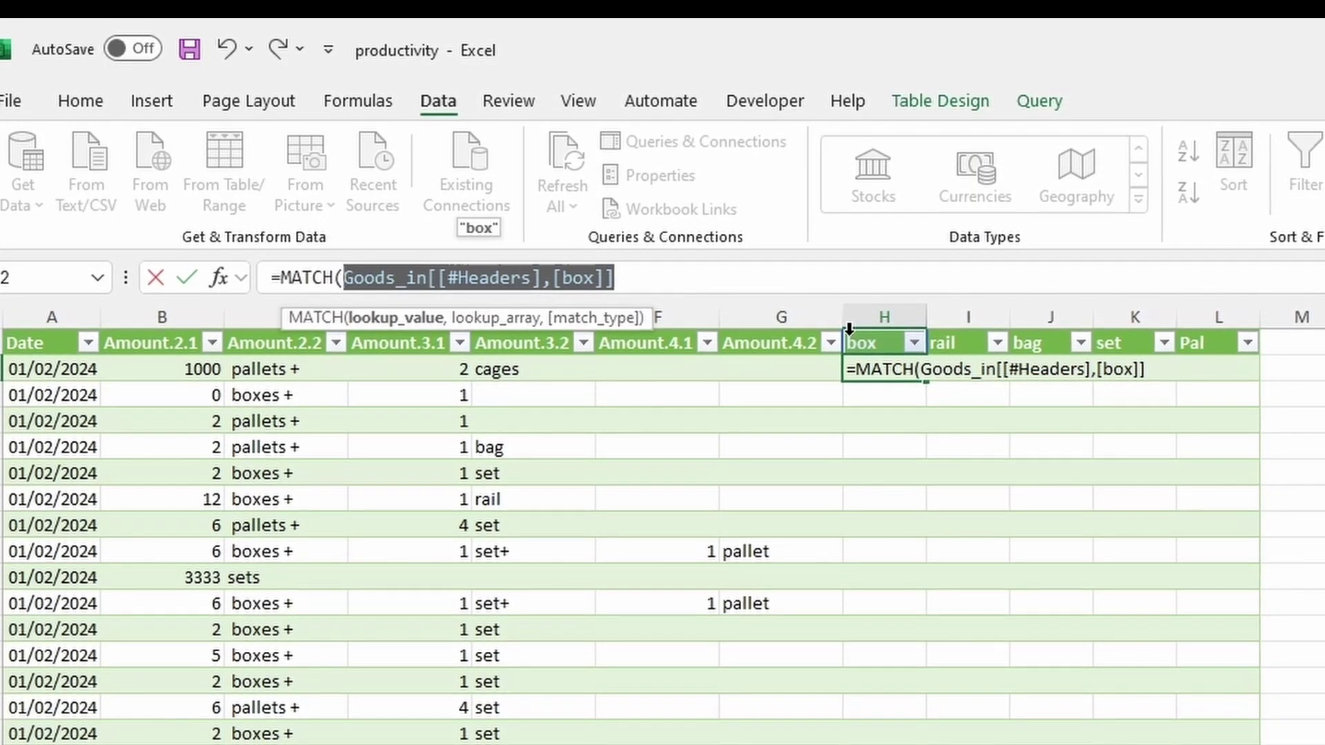
{"action": "type", "text": "H1"}
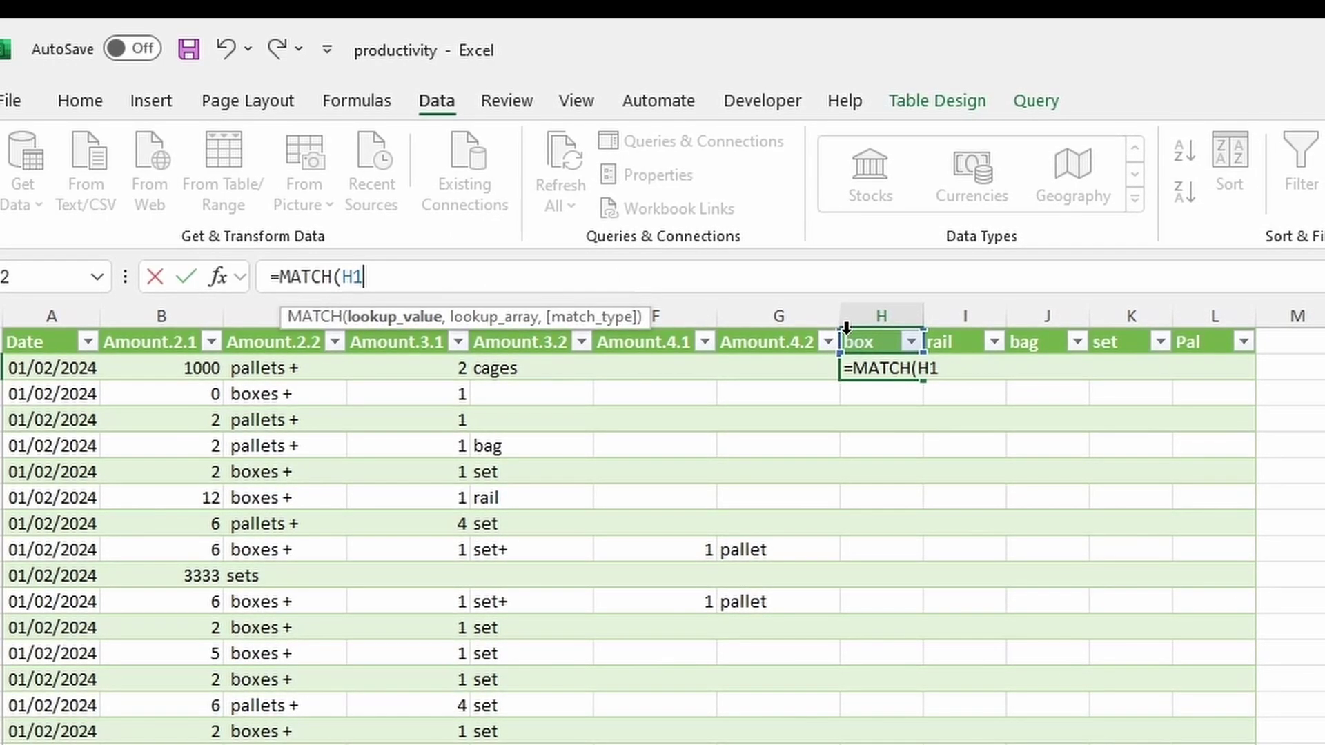
{"action": "key", "text": "F4"}
{"action": "key", "text": "F4"}
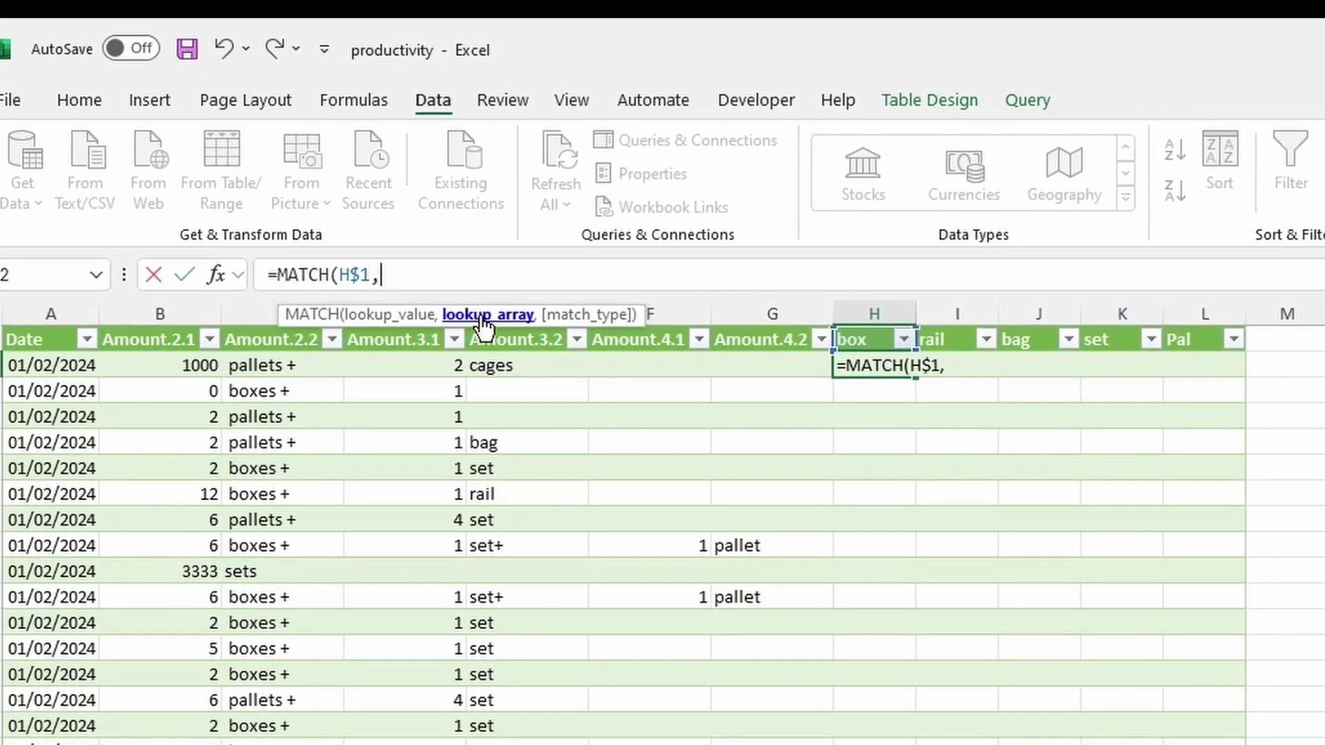
Complete it with lookup range B2:G2 and match type 0 (exact), then enter it
{"action": "left_click", "coordinate": [152, 366]}
{"action": "left_click_drag", "start_coordinate": [204, 366], "coordinate": [738, 373]}
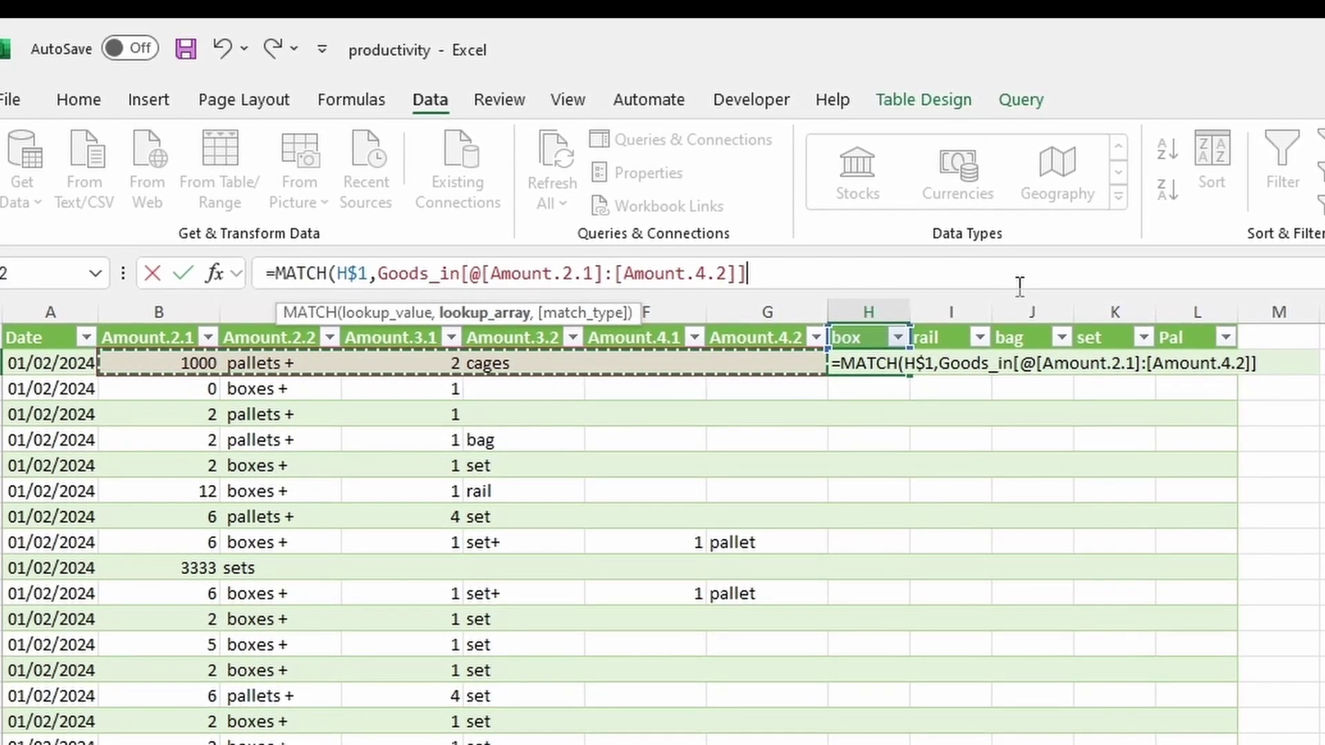
{"action": "type", "text": ","}
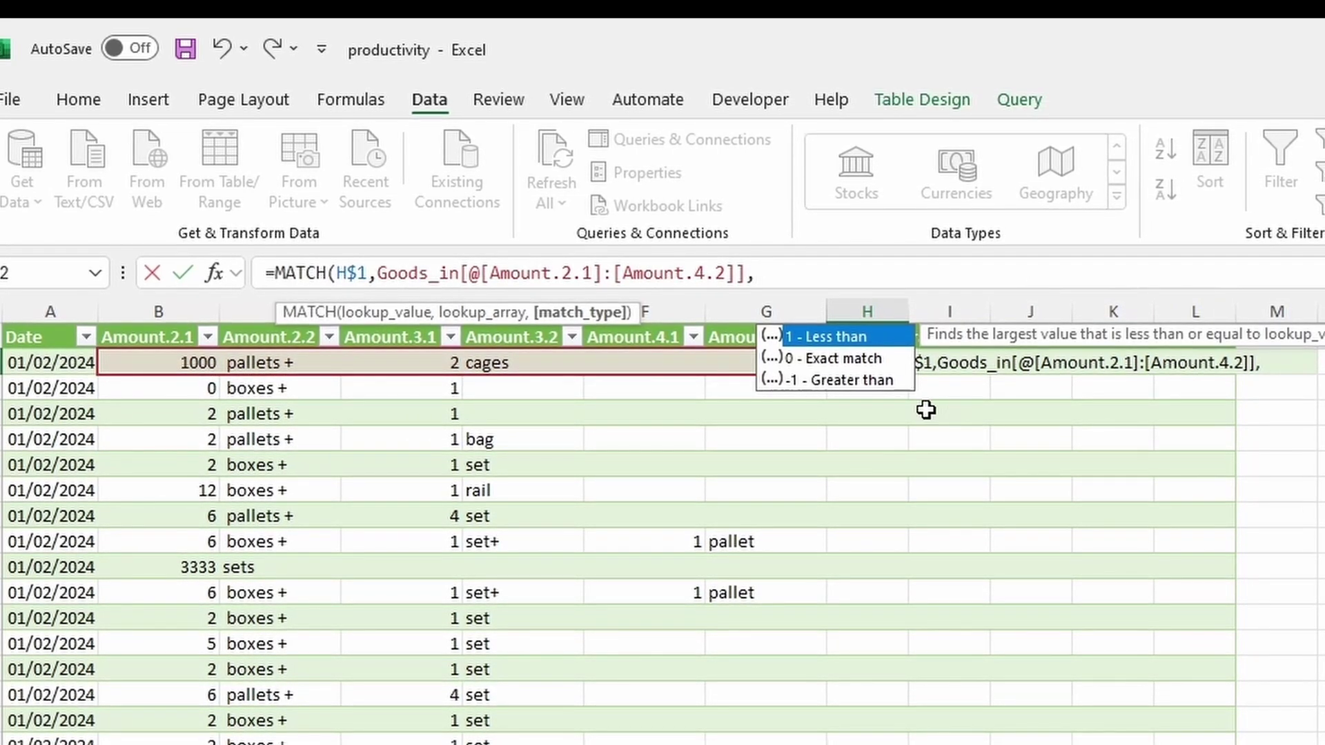
{"action": "double_click", "coordinate": [873, 366]}
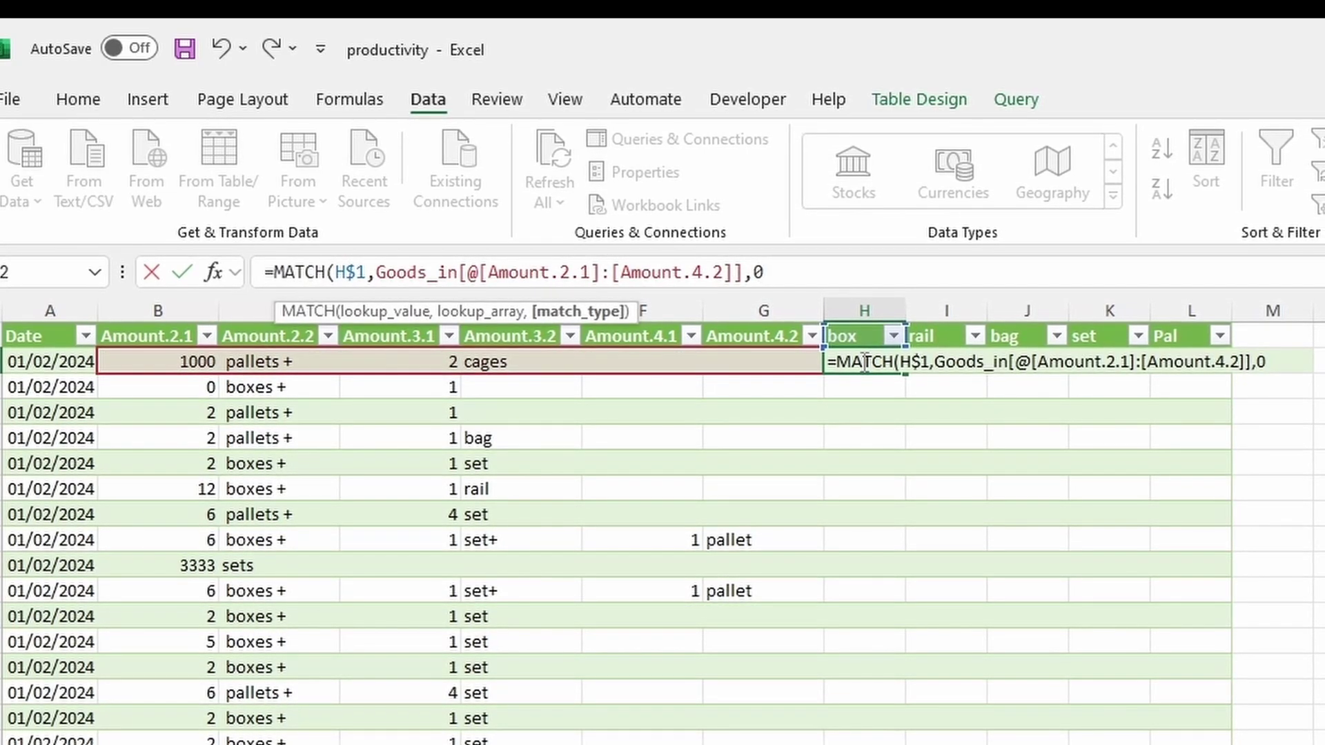
{"action": "type", "text": ")"}
{"action": "key", "text": "Return"}
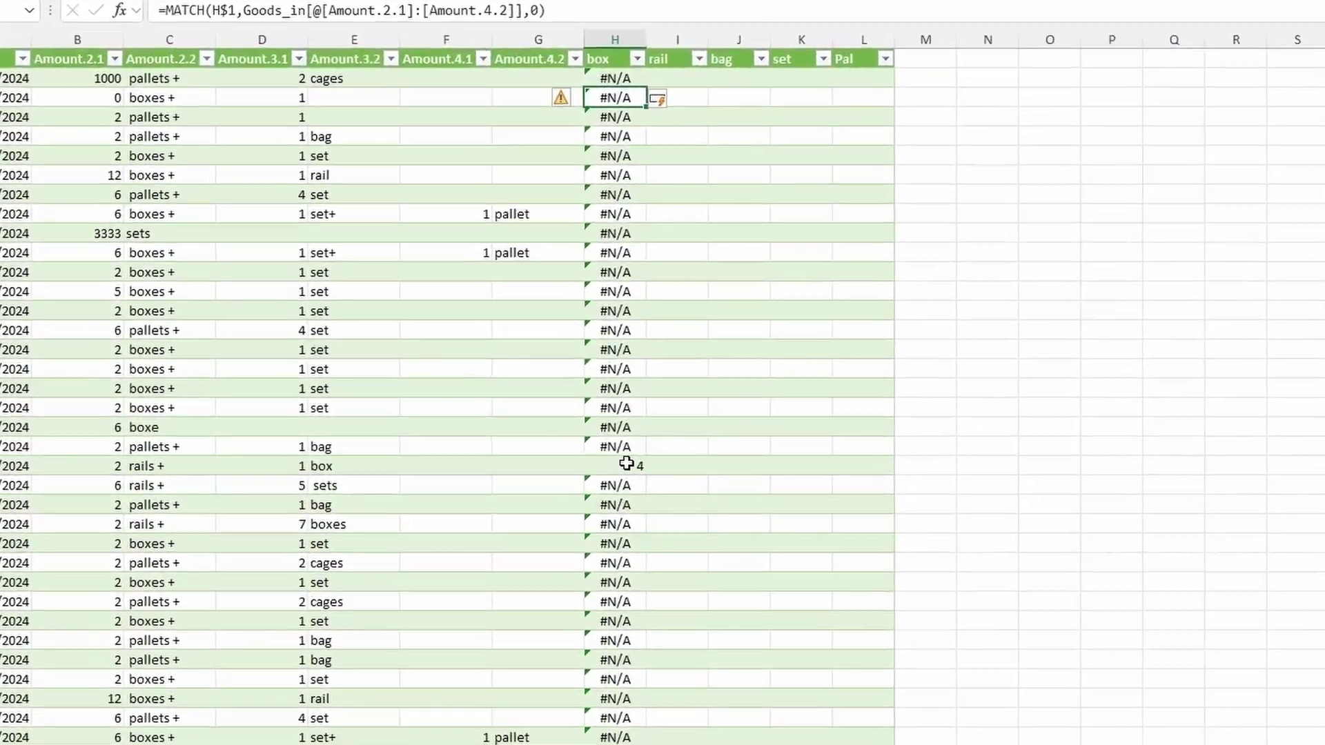
{"action": "left_click", "coordinate": [628, 464]}
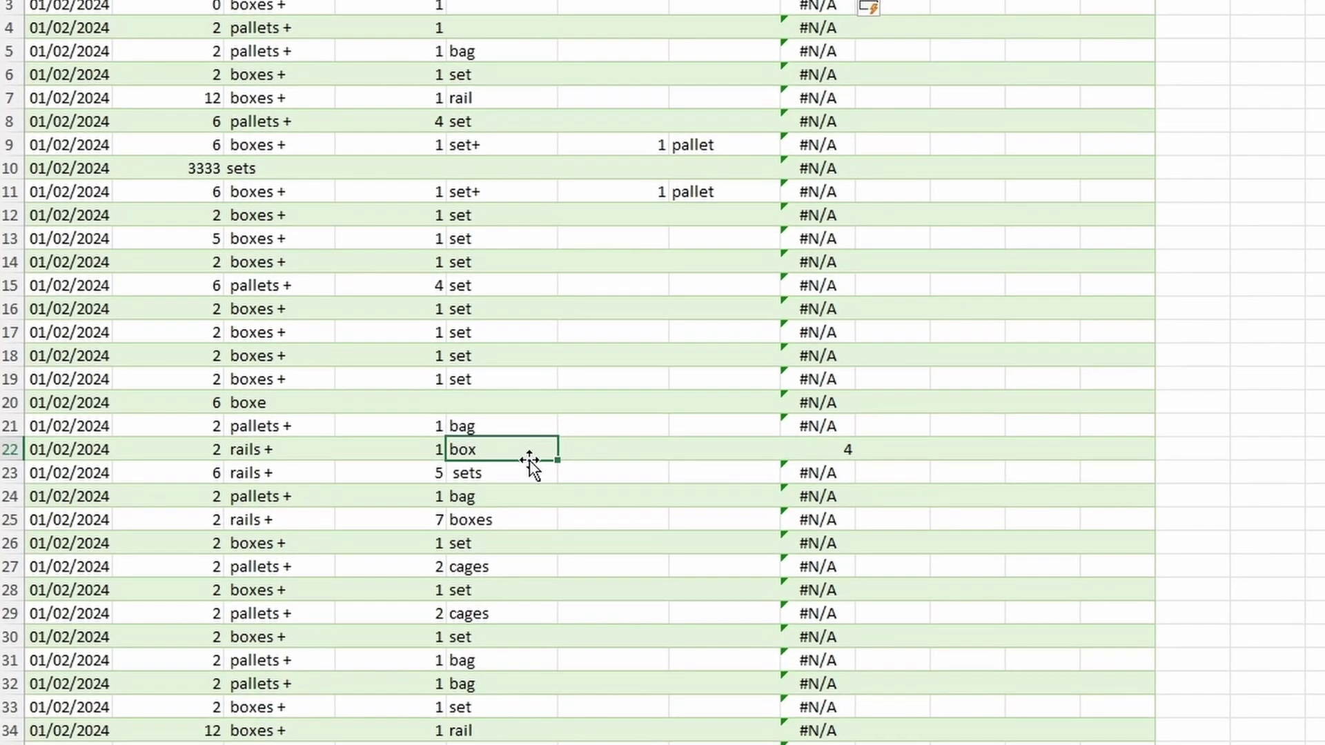
{"action": "left_click", "coordinate": [162, 456]}
{"action": "left_click", "coordinate": [278, 461]}
{"action": "left_click", "coordinate": [433, 449]}
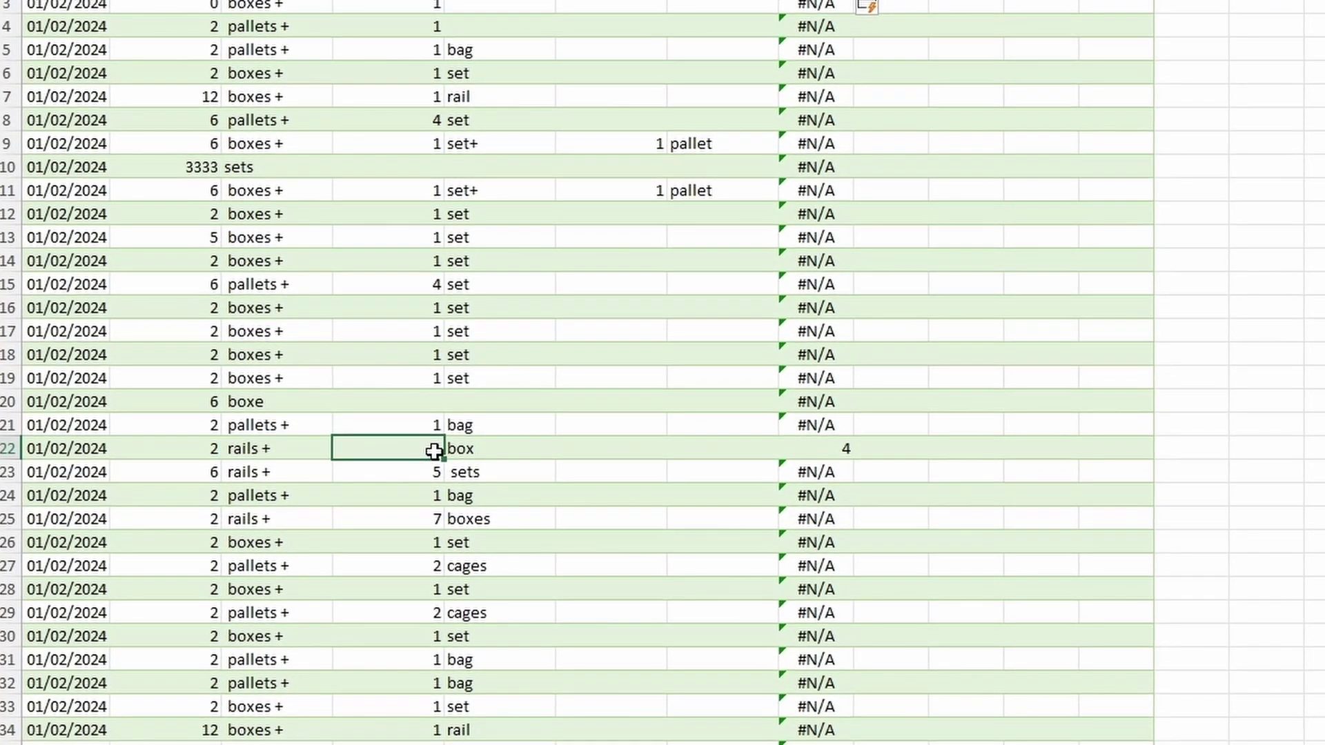
{"action": "left_click", "coordinate": [504, 453]}
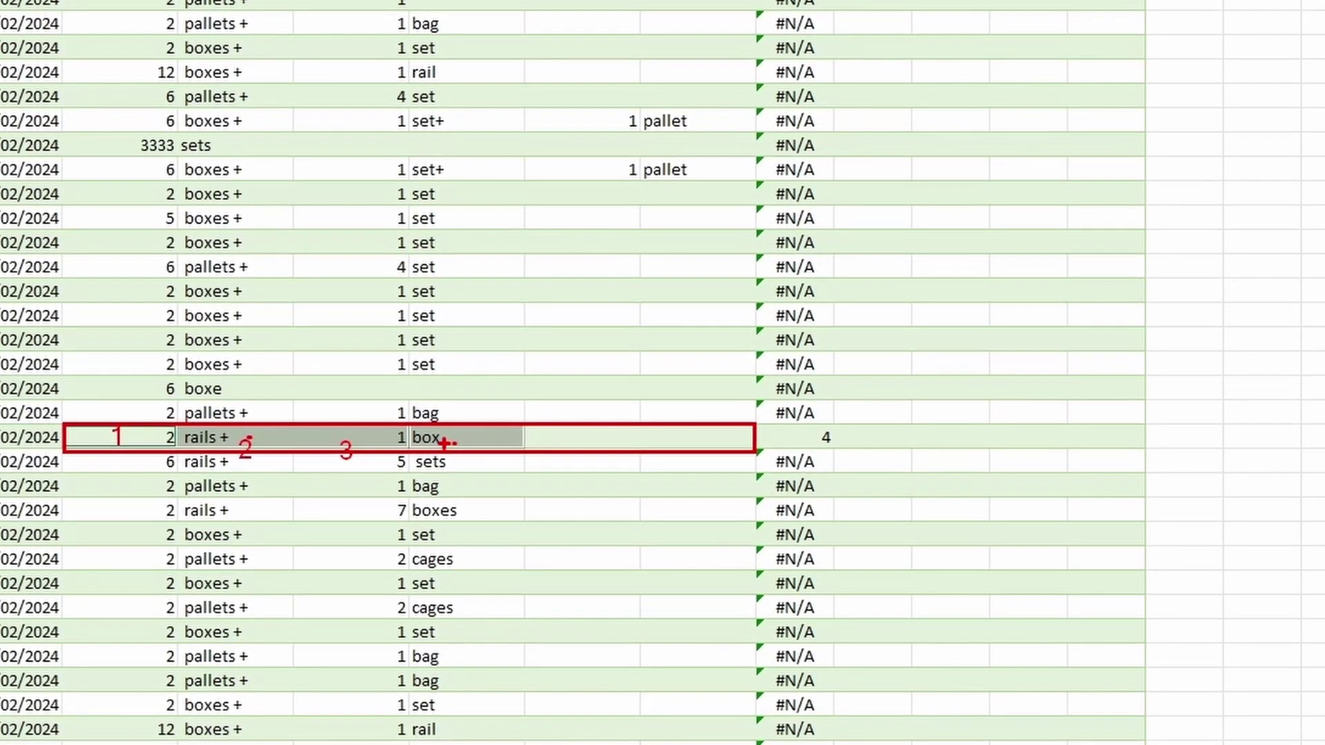
{"action": "left_click_drag", "start_coordinate": [459, 423], "coordinate": [466, 442]}
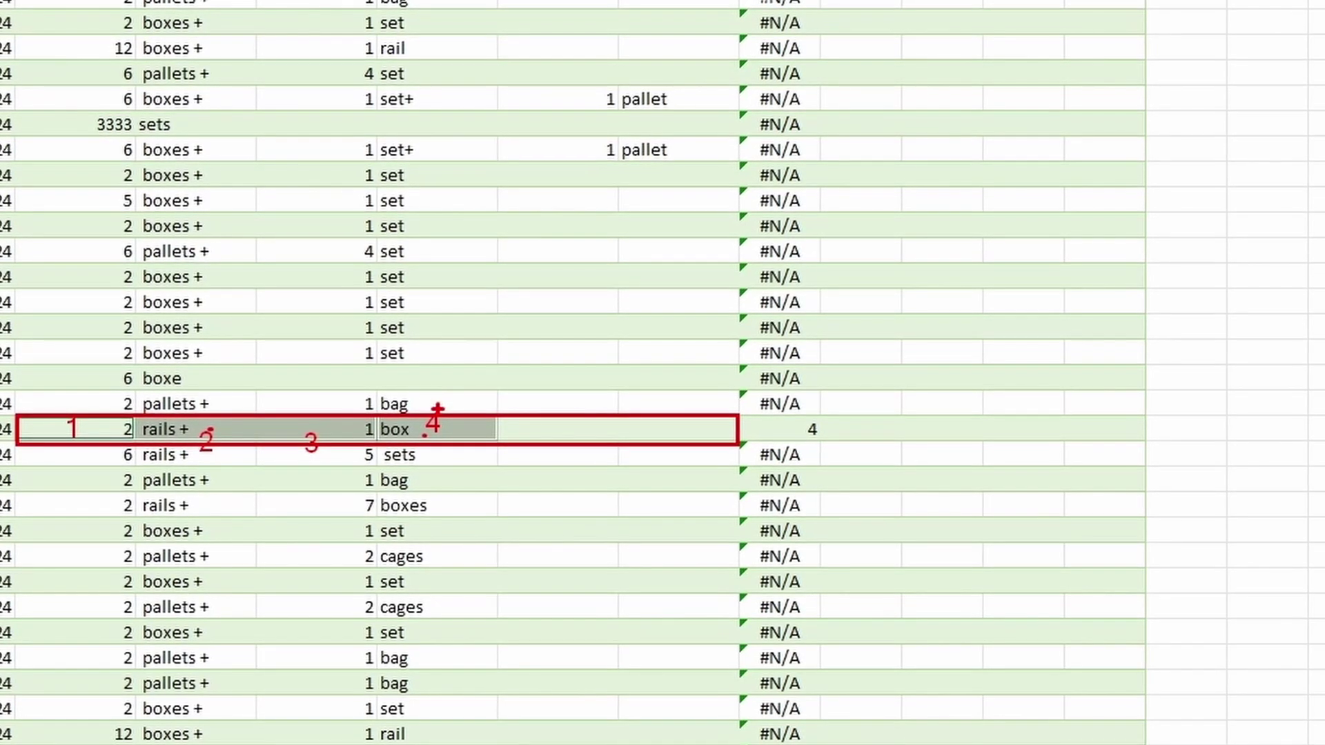
{"action": "key", "text": "Escape"}
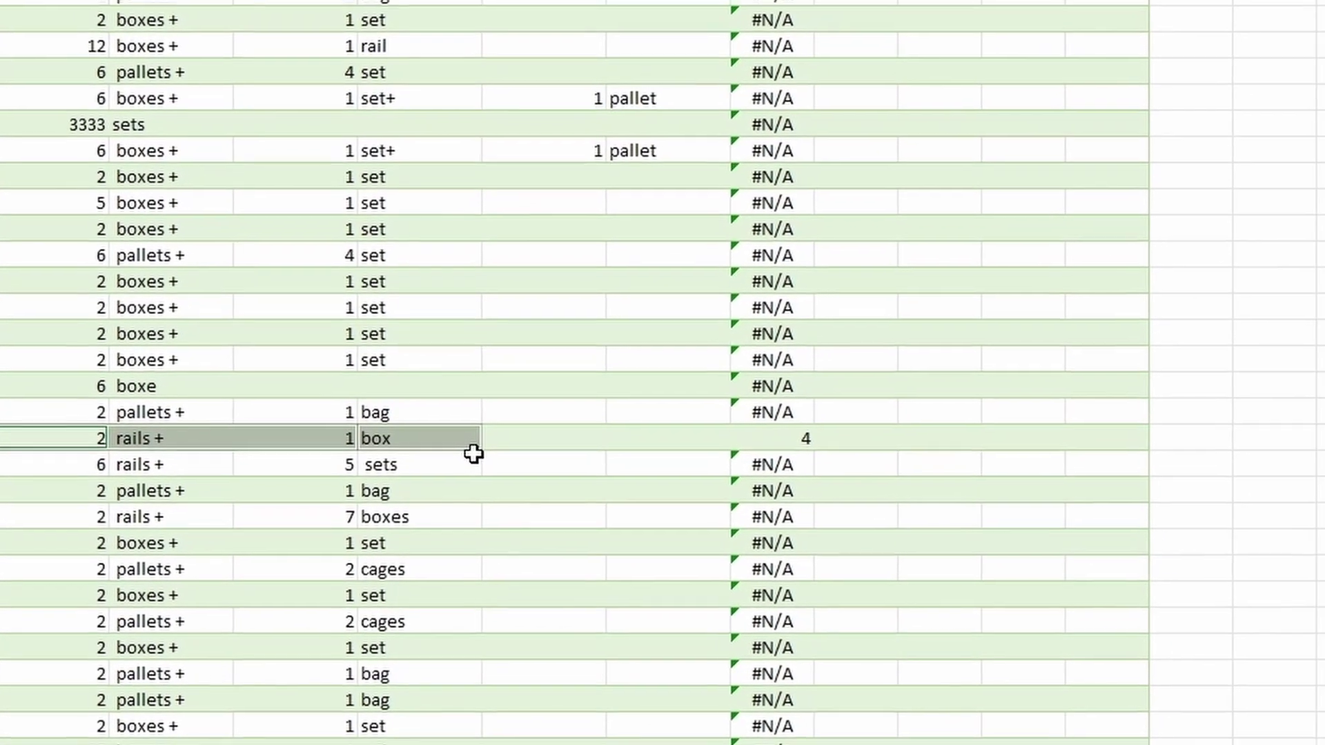
Change the box MATCH formula's match type to 1 (less than) and commit it
{"action": "left_click", "coordinate": [556, 225]}
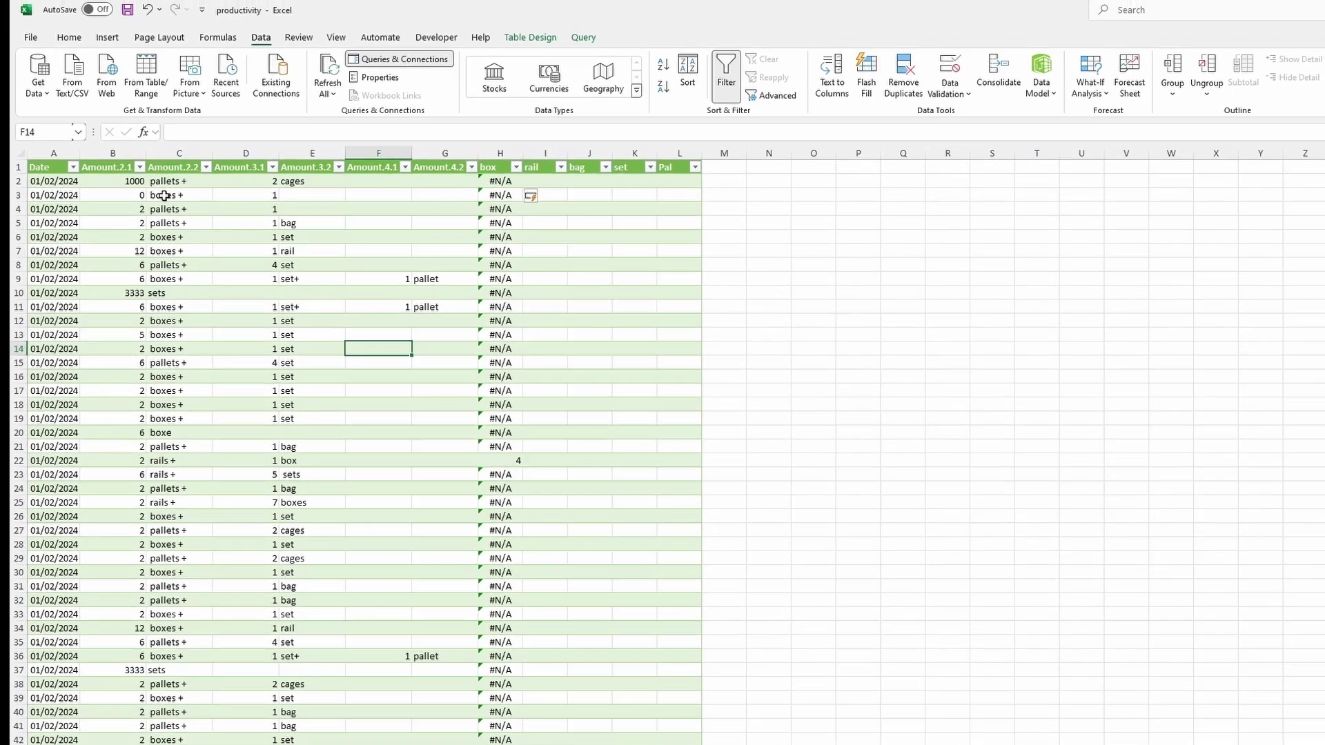
{"action": "left_click", "coordinate": [143, 106]}
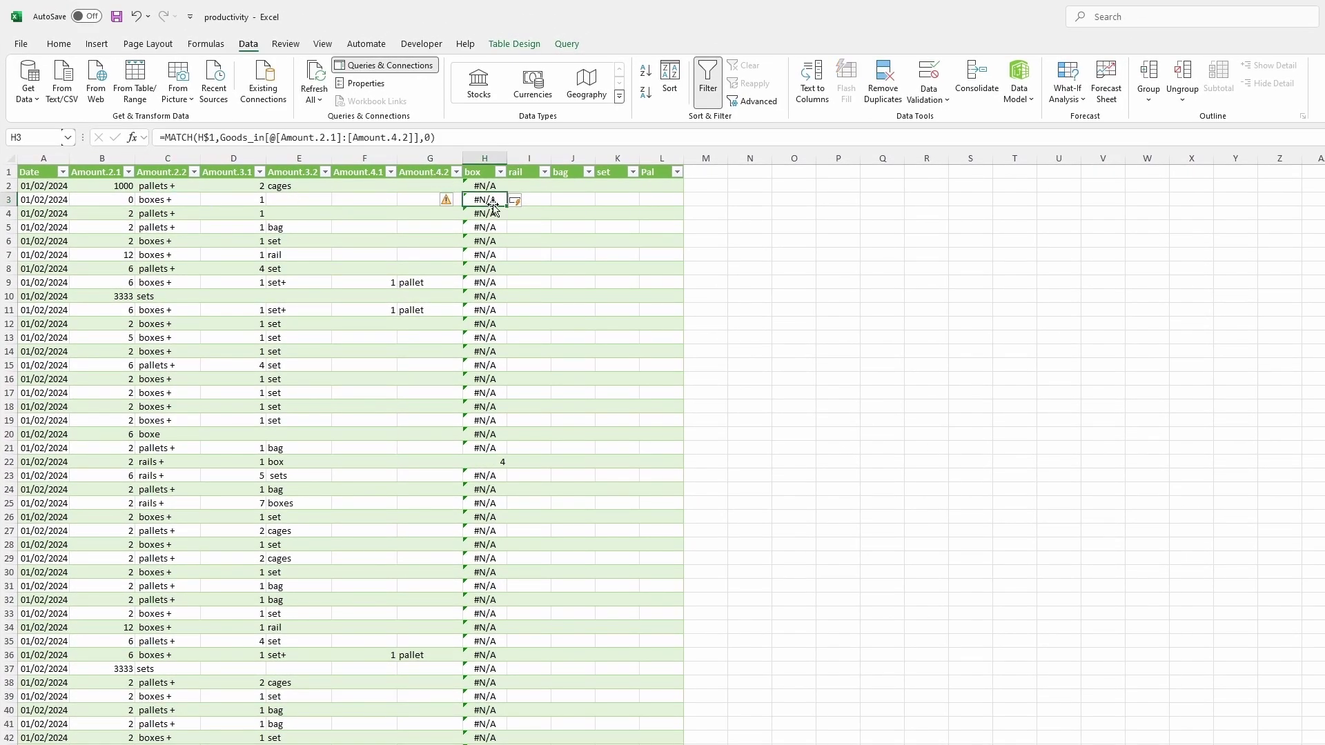
{"action": "left_click", "coordinate": [428, 138]}
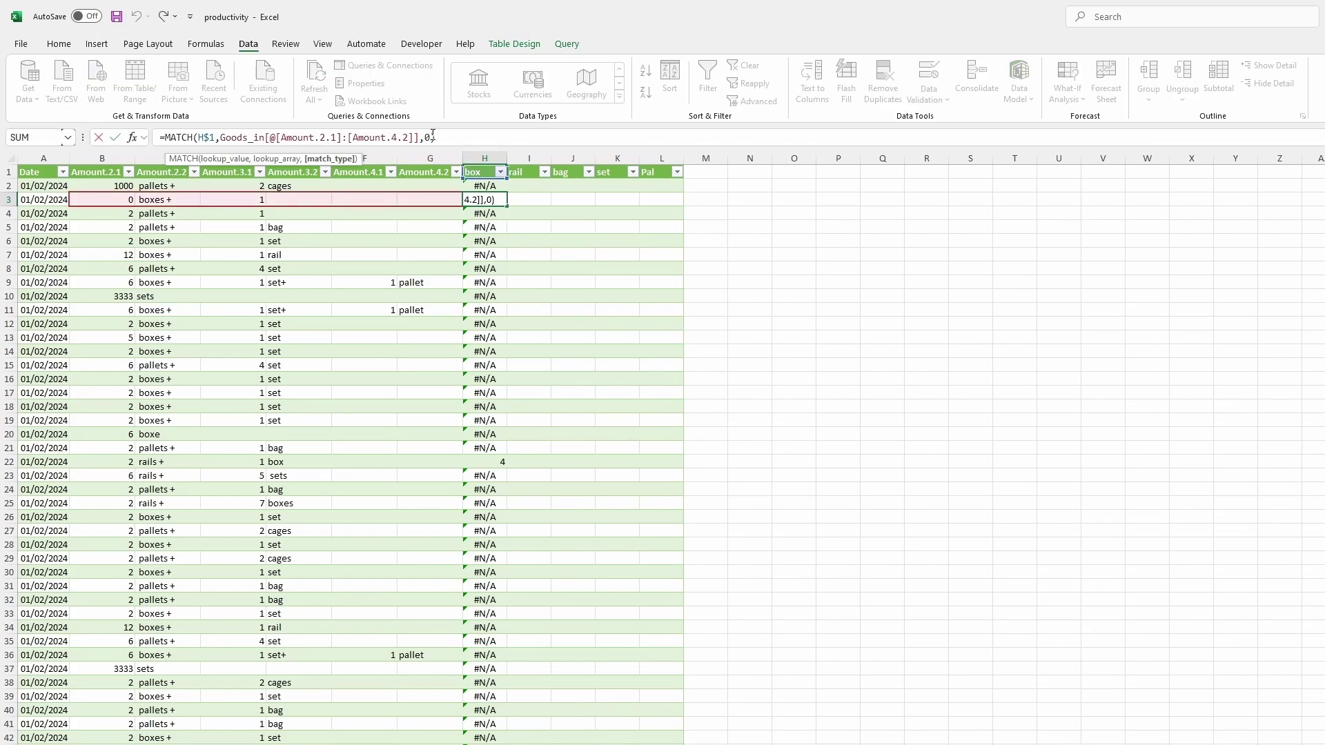
{"action": "key", "text": "BackSpace"}
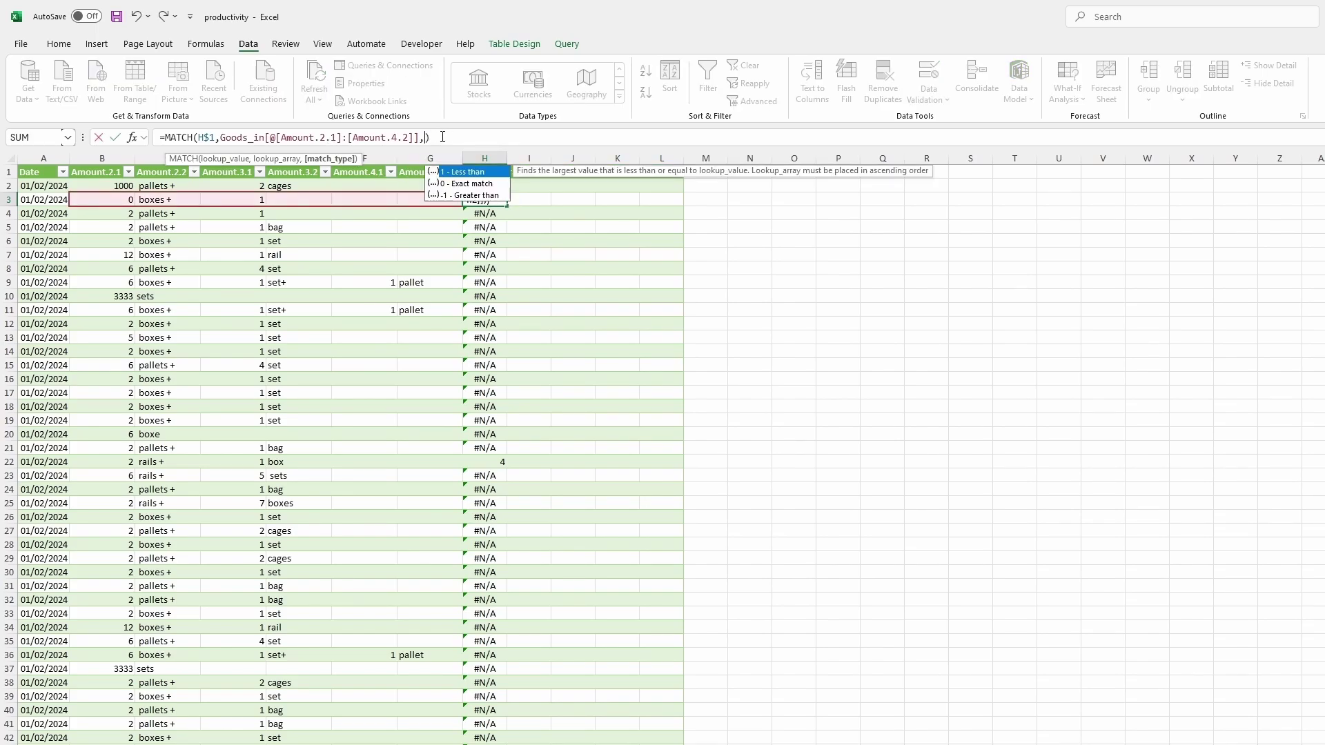
{"action": "double_click", "coordinate": [481, 174]}
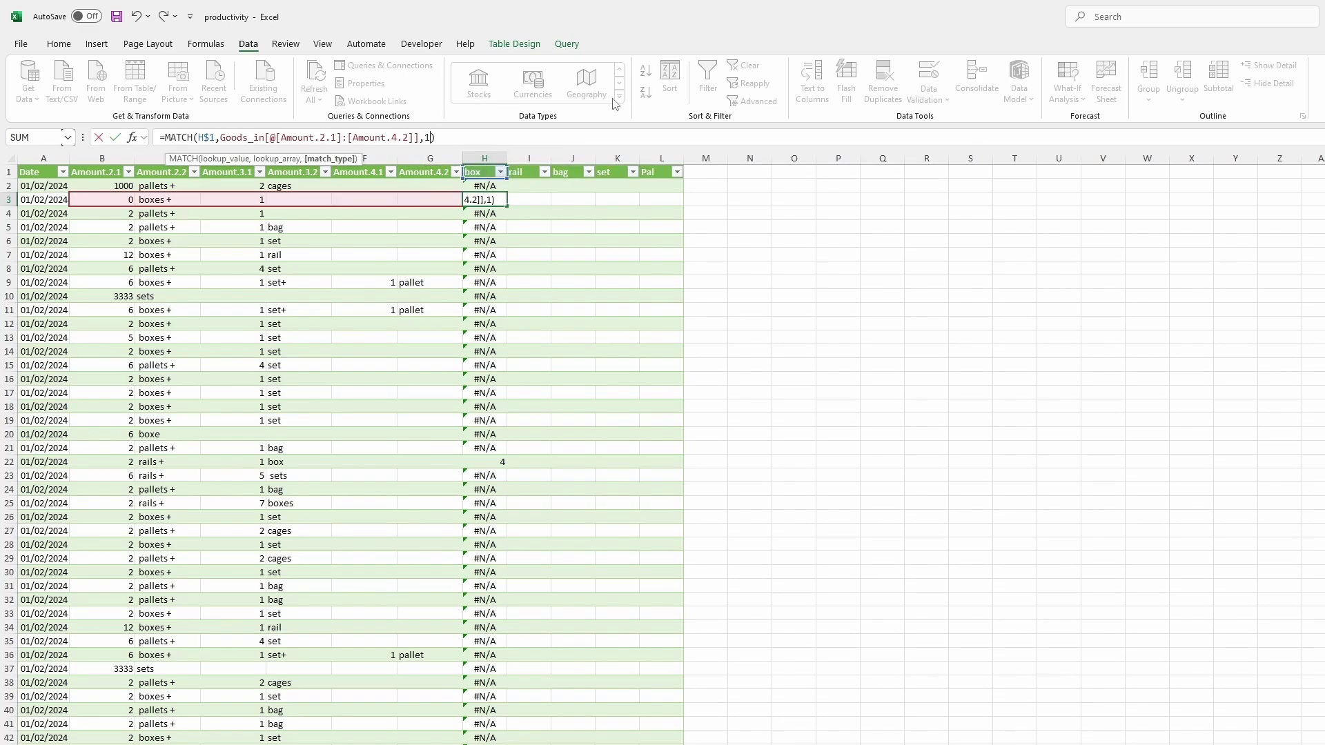
{"action": "key", "text": "Return"}
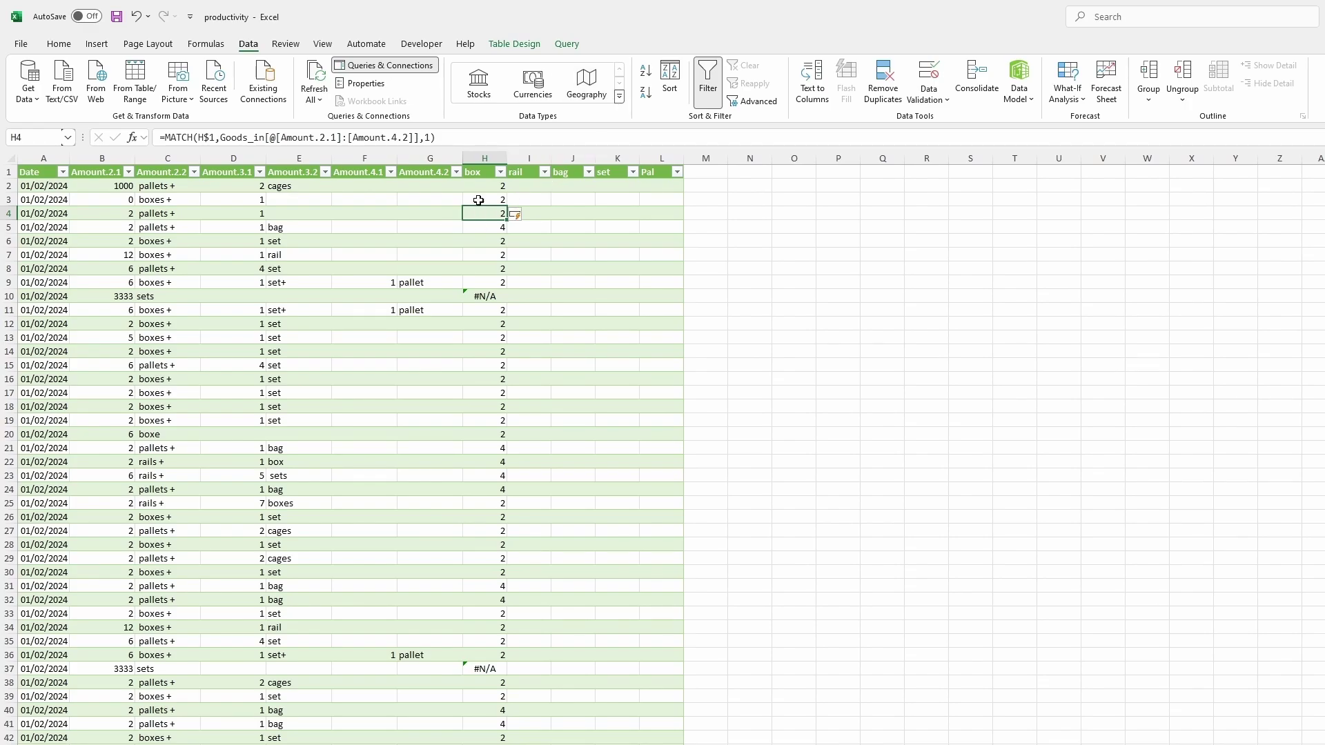
Inspect row 5's pallets and bag entries and its MATCH result
{"action": "left_click", "coordinate": [174, 229]}
{"action": "left_click", "coordinate": [301, 226]}
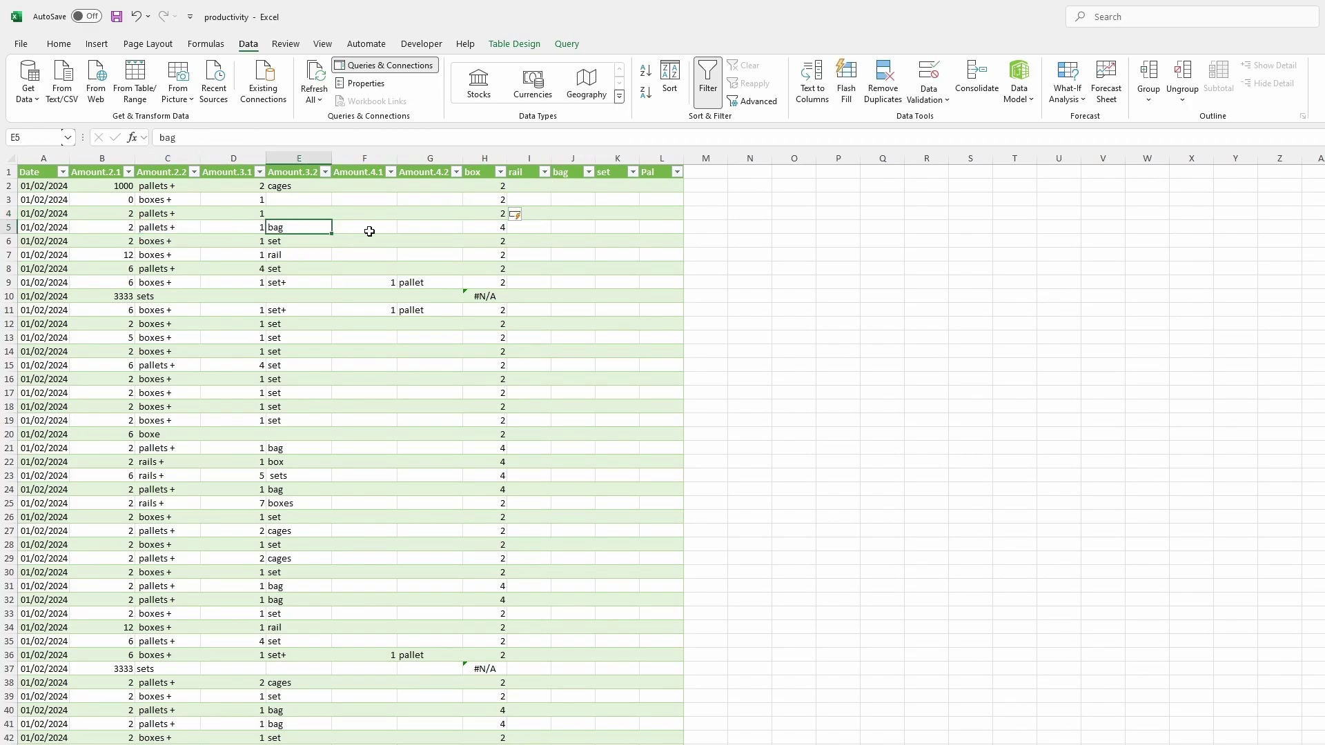
{"action": "left_click", "coordinate": [166, 228]}
{"action": "left_click", "coordinate": [287, 226]}
{"action": "left_click", "coordinate": [484, 227]}
{"action": "left_click", "coordinate": [319, 232]}
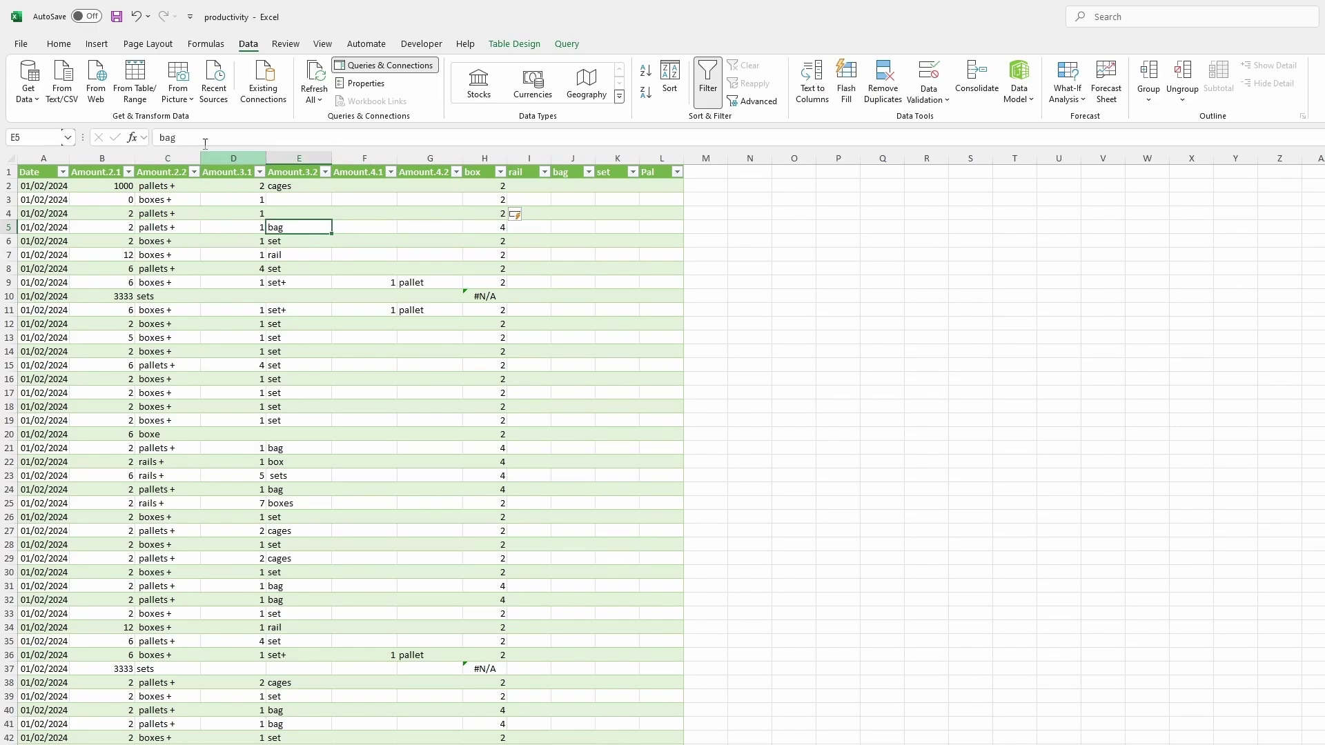
{"action": "left_click", "coordinate": [167, 138]}
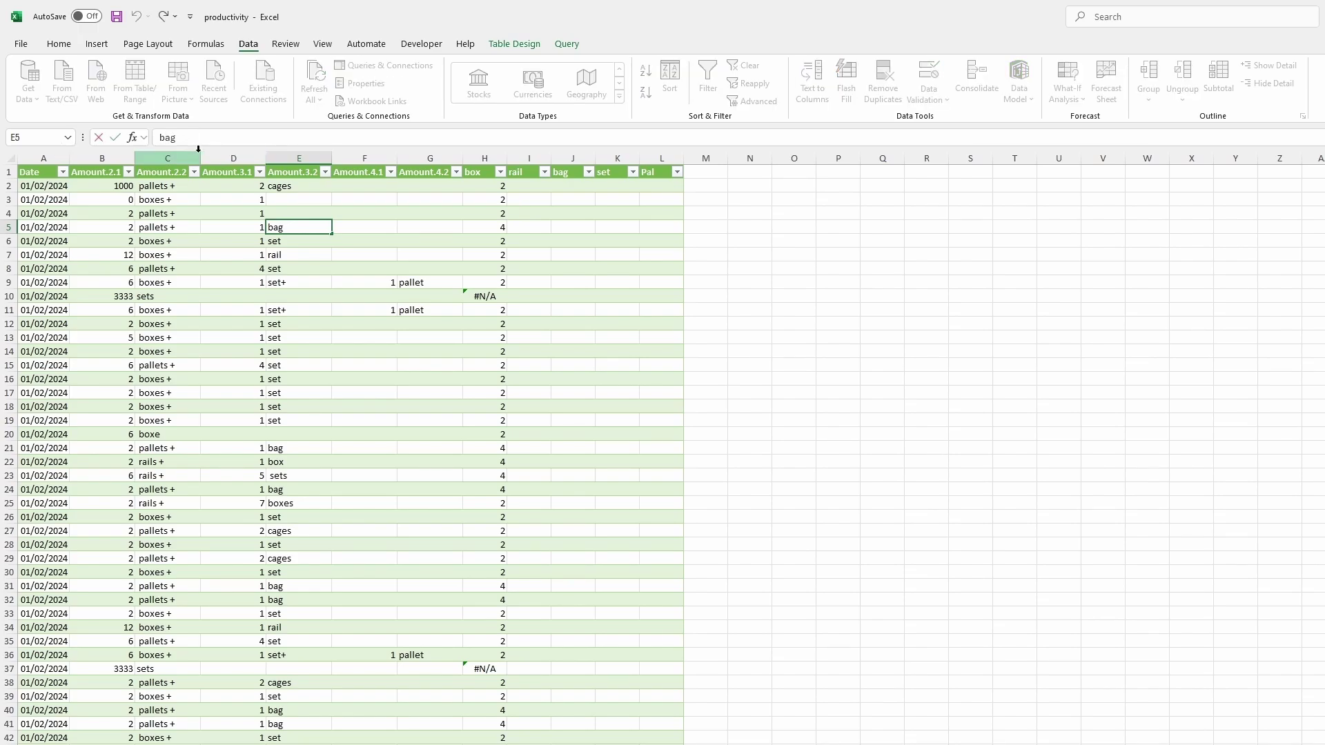
Edit H2's MATCH formula to use match type -1
{"action": "left_click", "coordinate": [491, 186]}
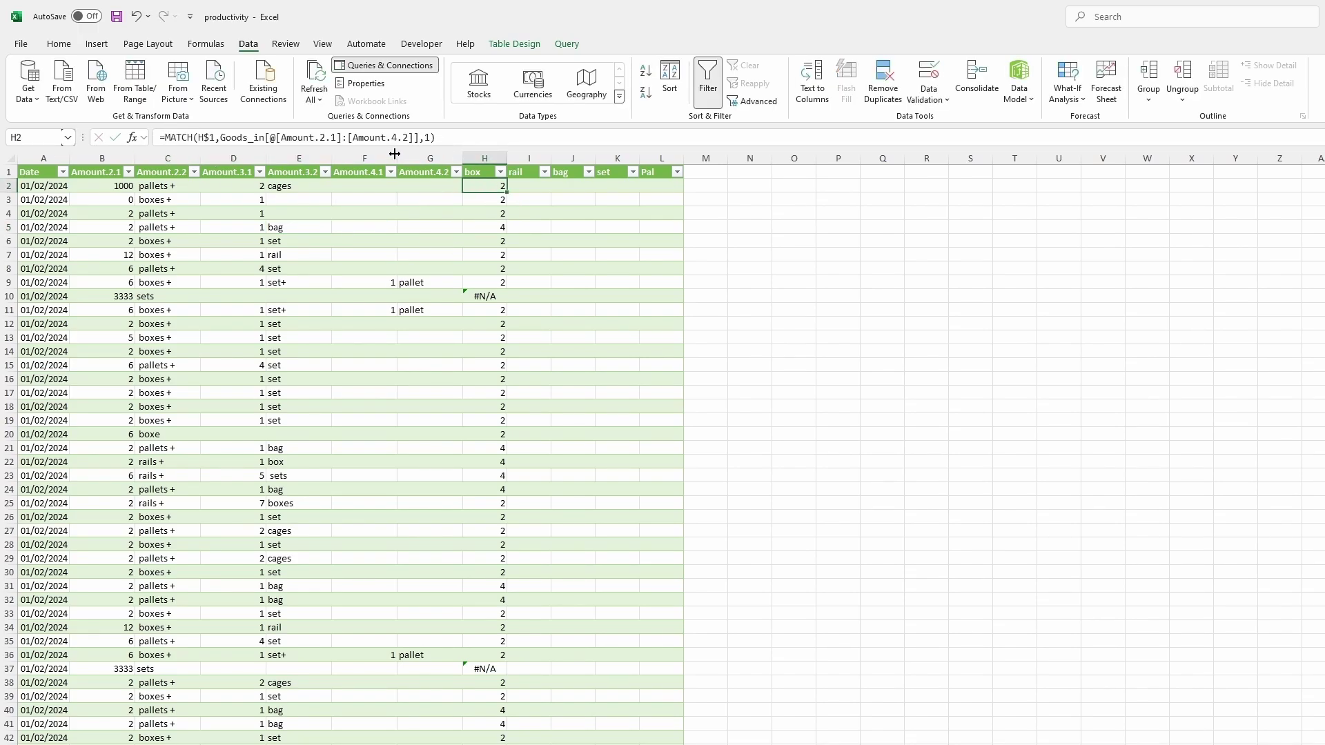
{"action": "left_click", "coordinate": [434, 138]}
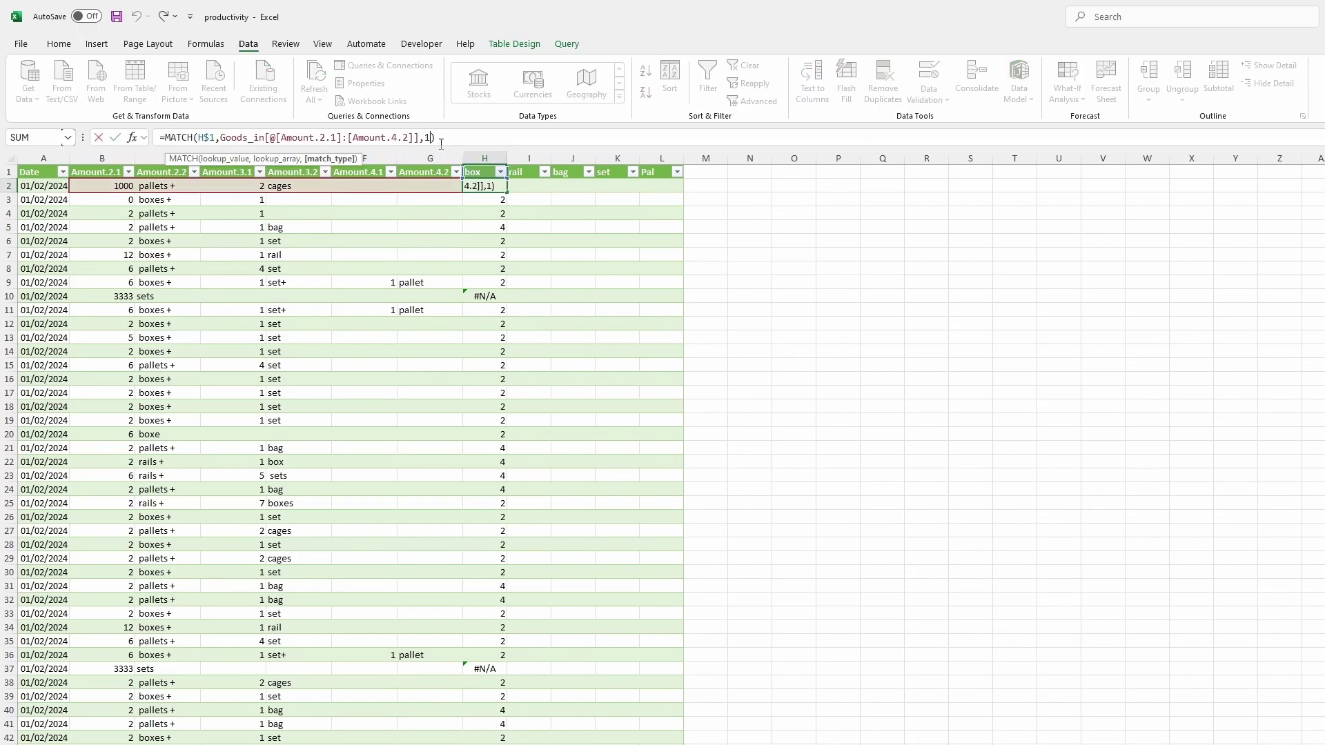
{"action": "key", "text": "BackSpace"}
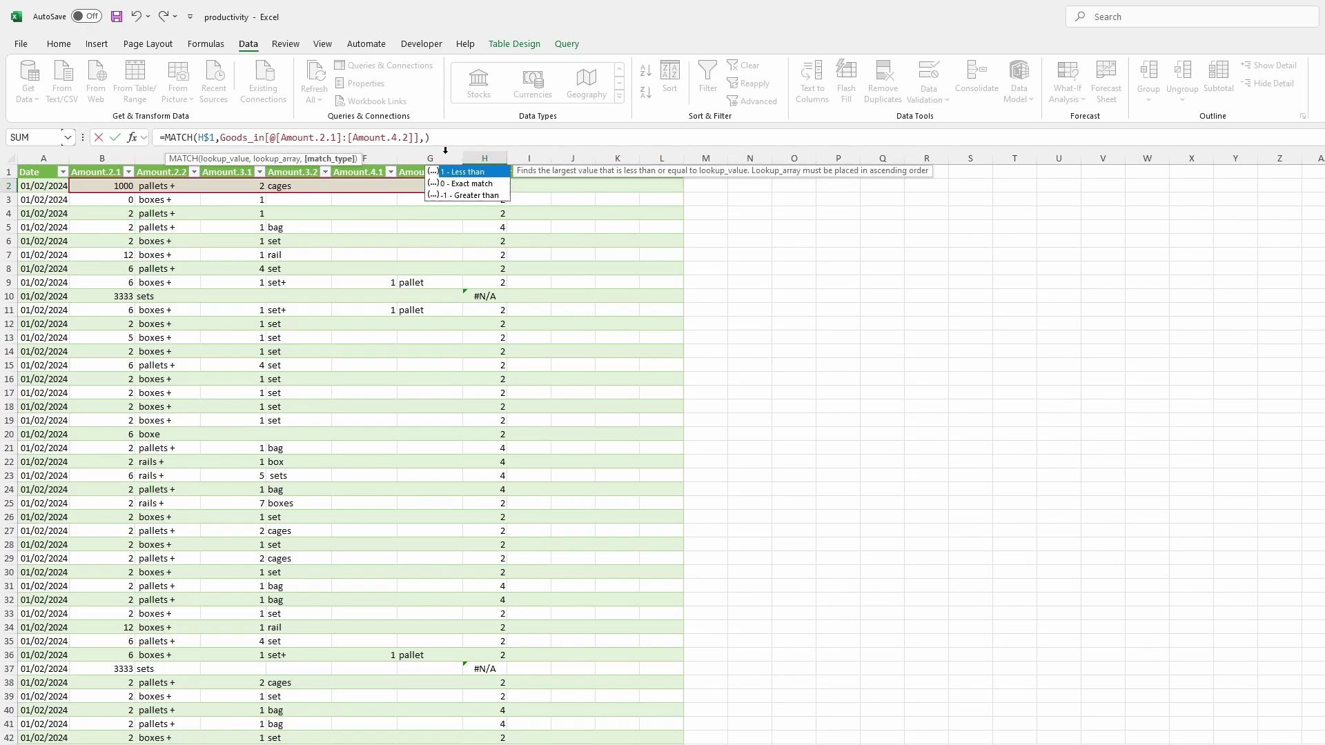
{"action": "left_click", "coordinate": [471, 195]}
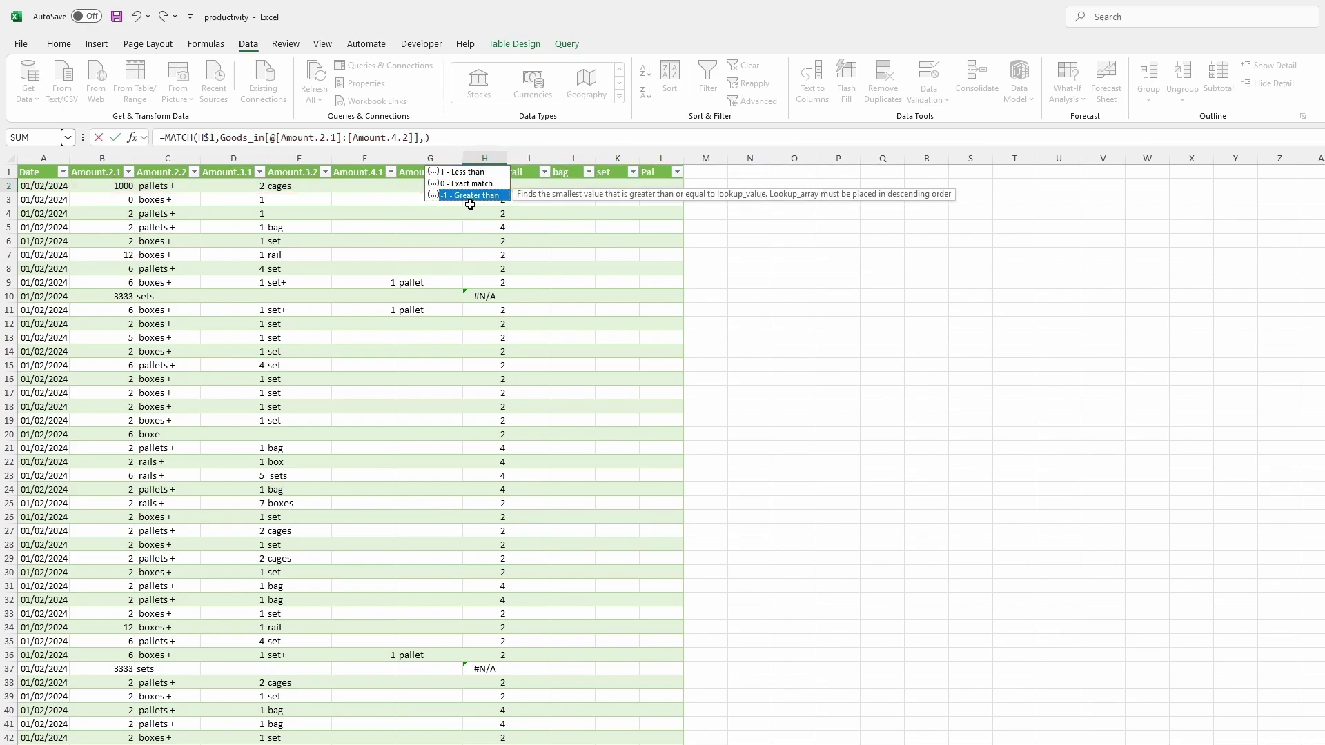
{"action": "left_click", "coordinate": [472, 203]}
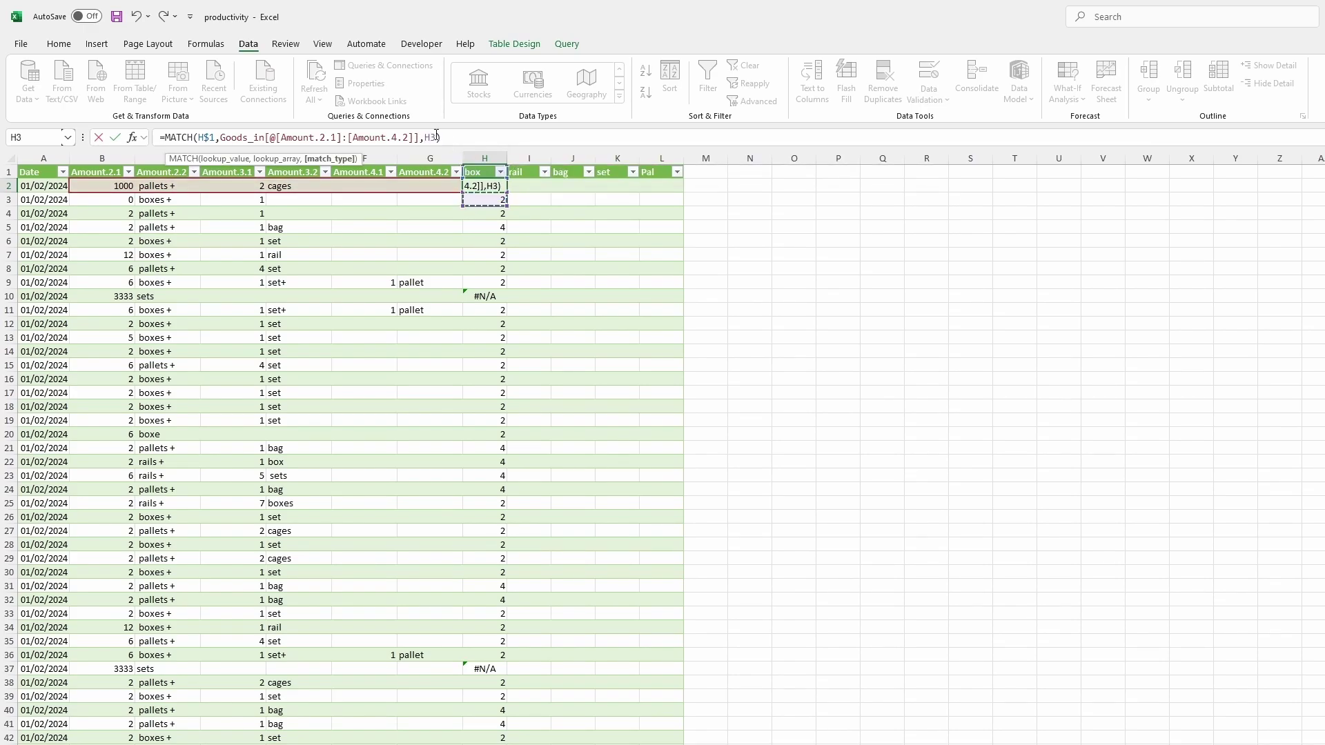
{"action": "double_click", "coordinate": [430, 137]}
{"action": "type", "text": "-1"}
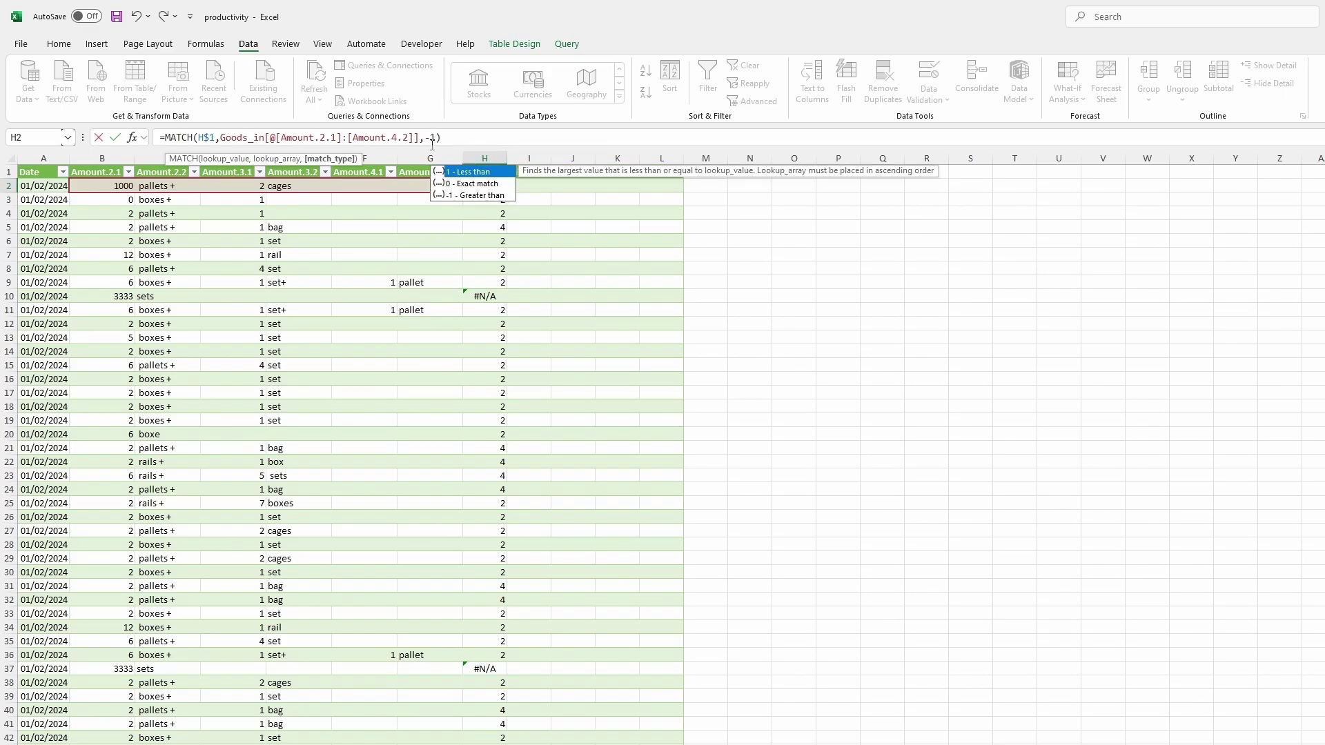
{"action": "key", "text": "Return"}
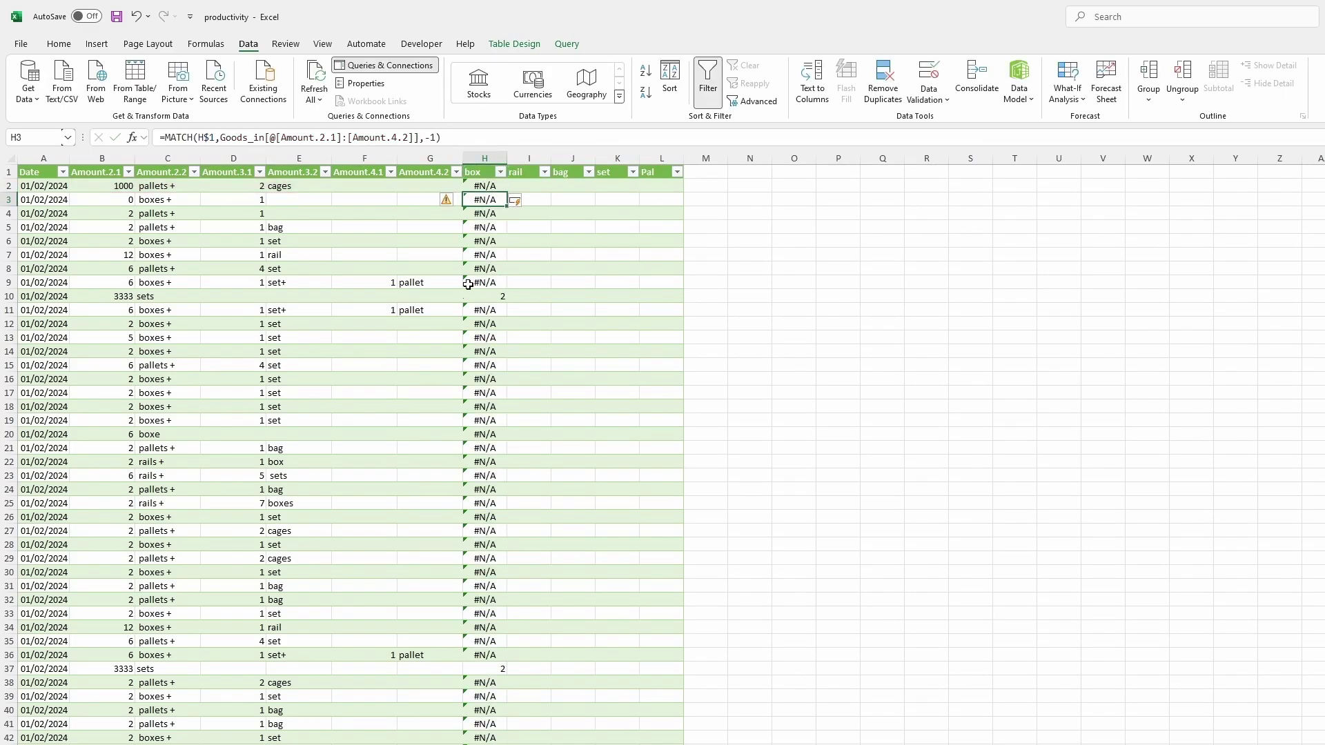
{"action": "left_click", "coordinate": [147, 246]}
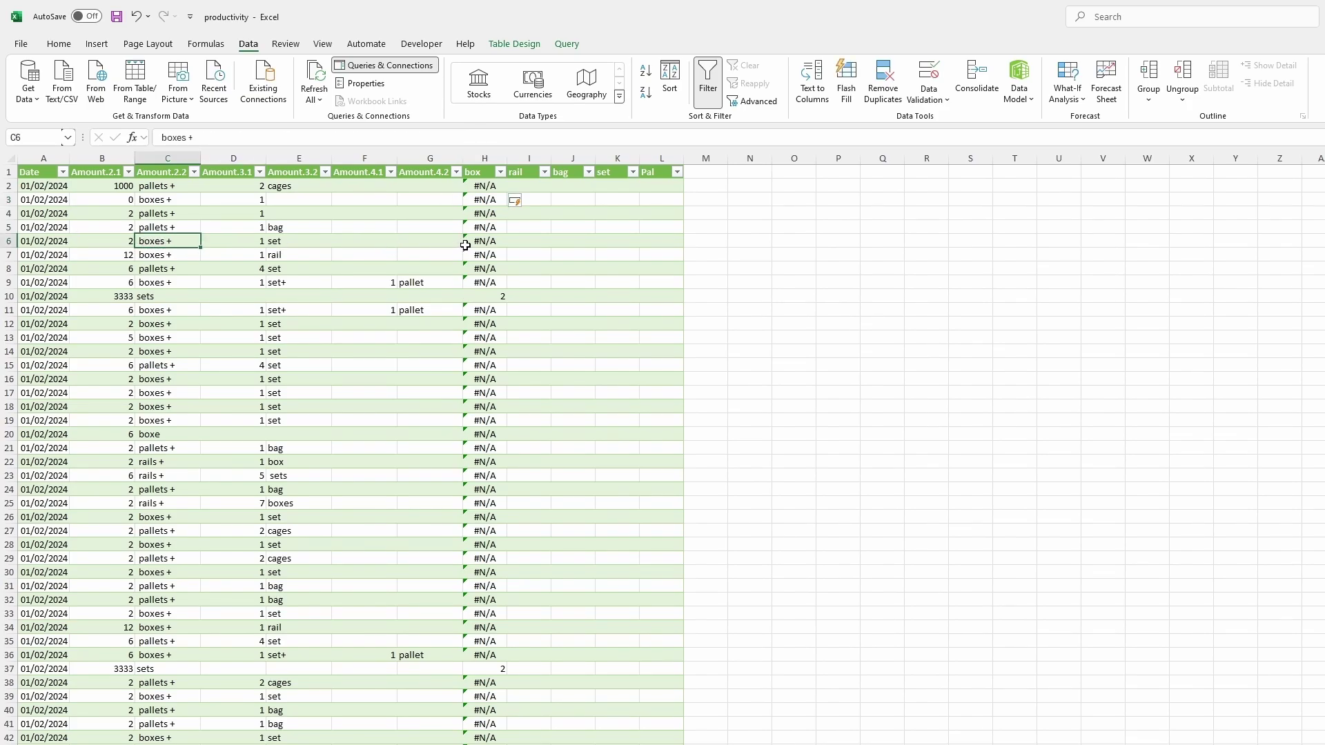
Try match type 0 in H2, cancel to keep -1, and reopen the H$1 lookup value
{"action": "left_click", "coordinate": [482, 187]}
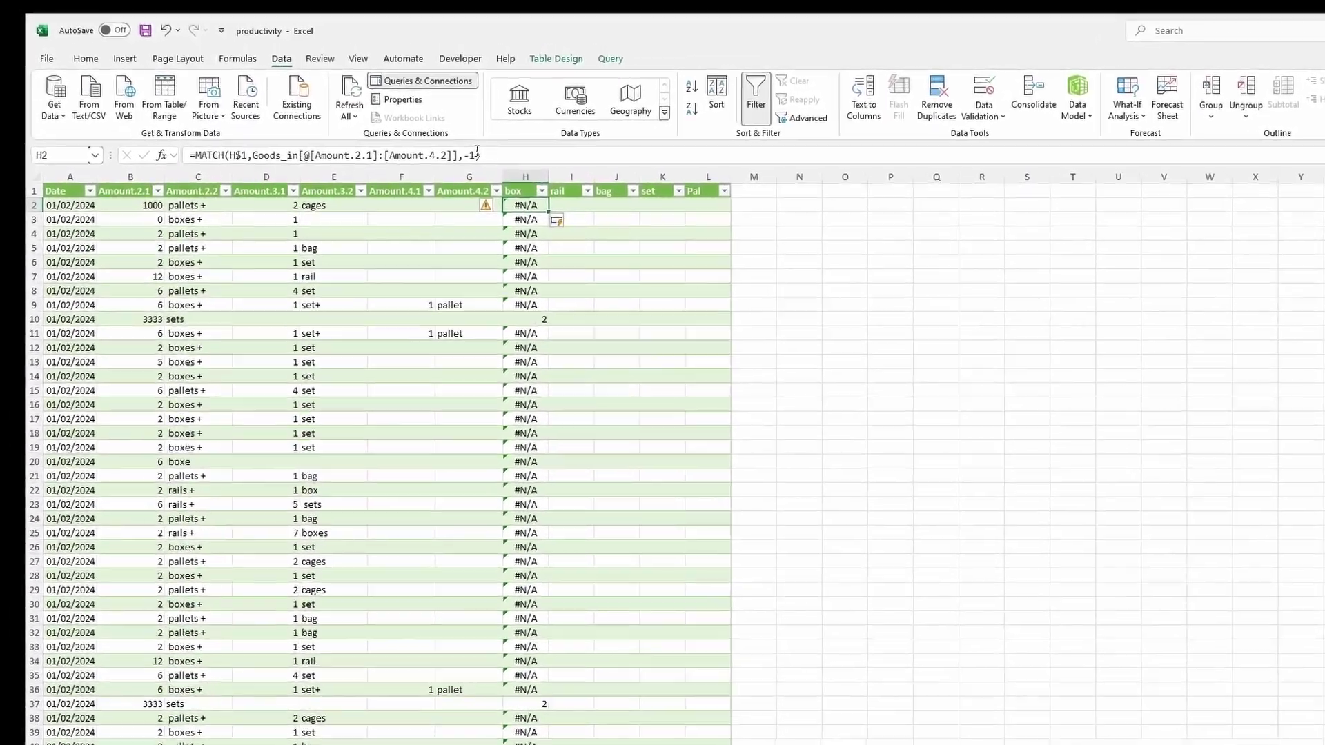
{"action": "left_click", "coordinate": [448, 146]}
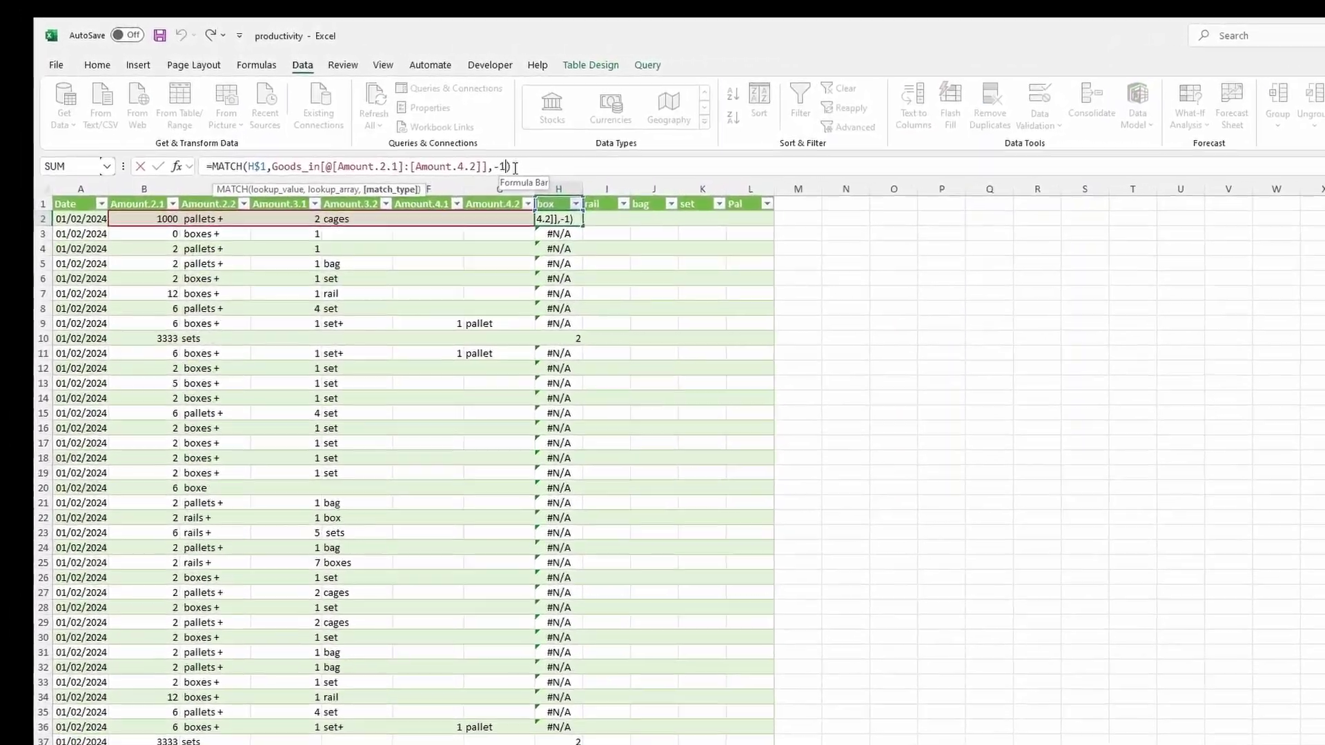
{"action": "key", "text": "BackSpace"}
{"action": "key", "text": "Delete"}
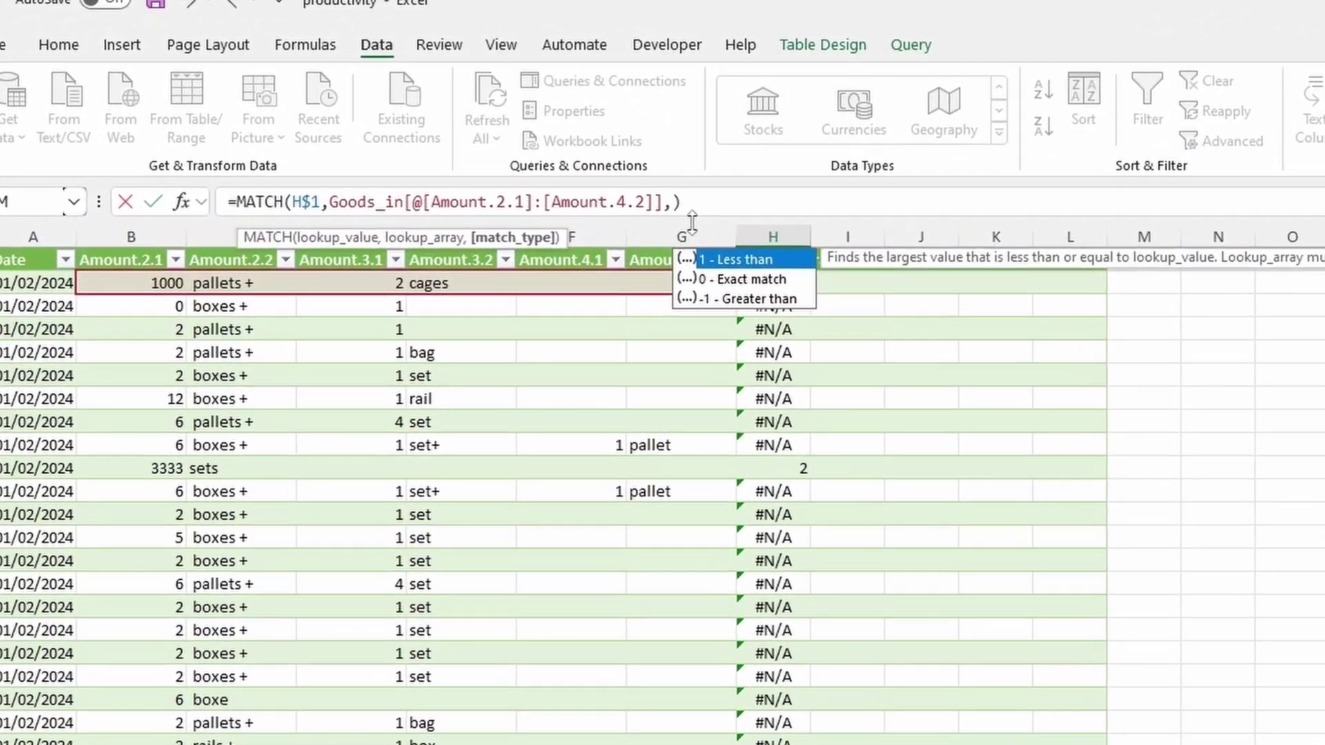
{"action": "type", "text": "0"}
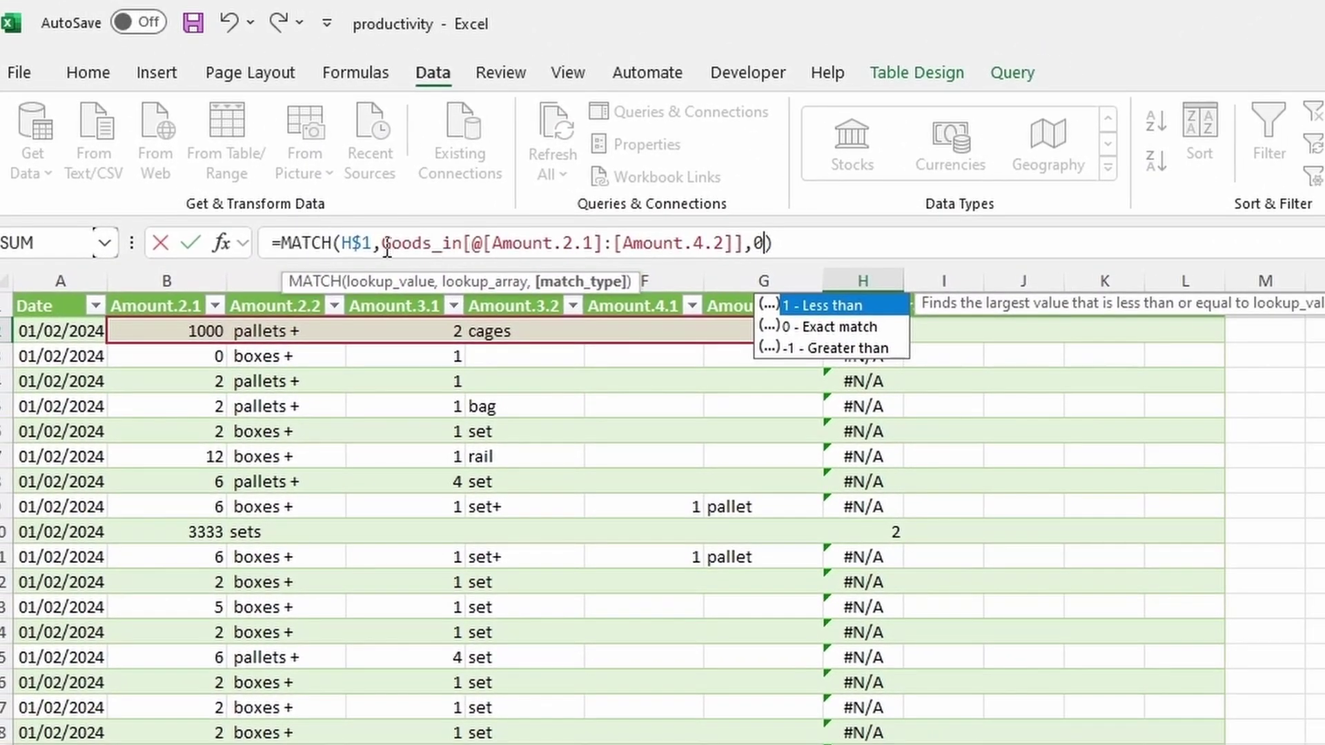
{"action": "left_click", "coordinate": [377, 243]}
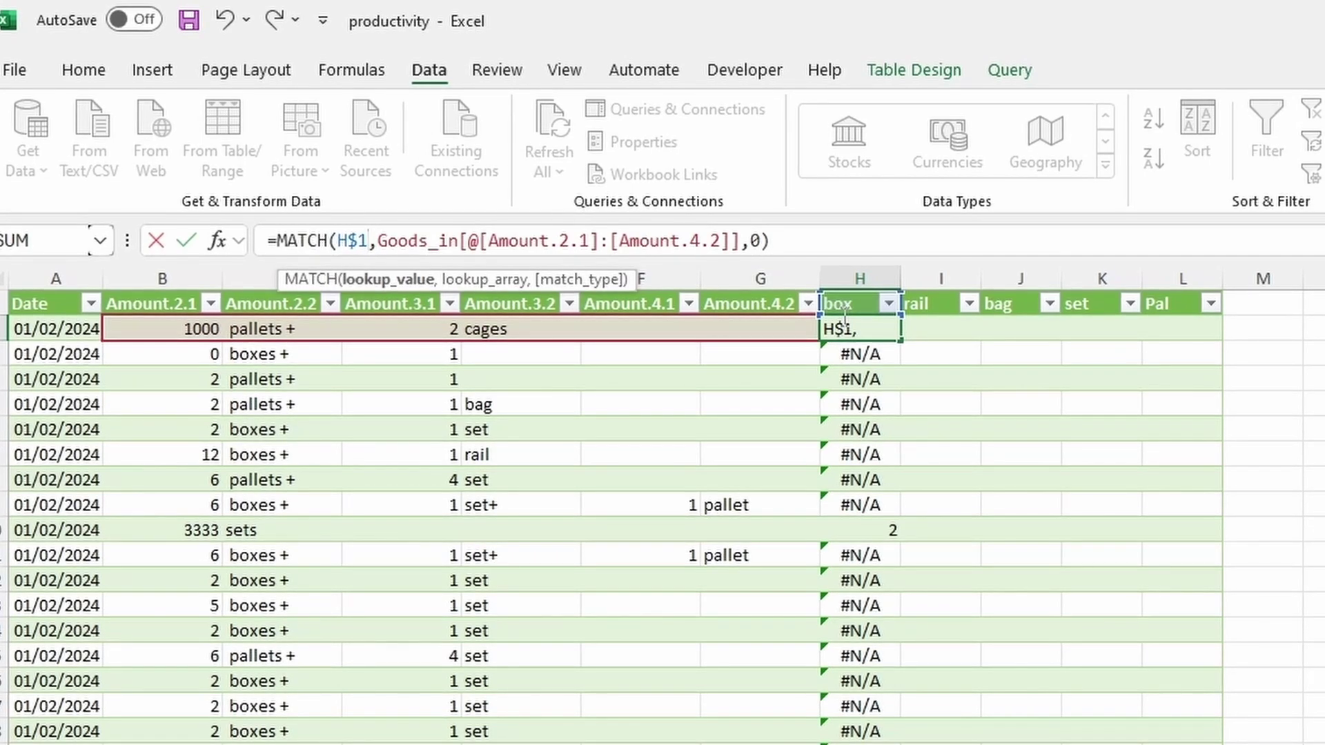
{"action": "key", "text": "Escape"}
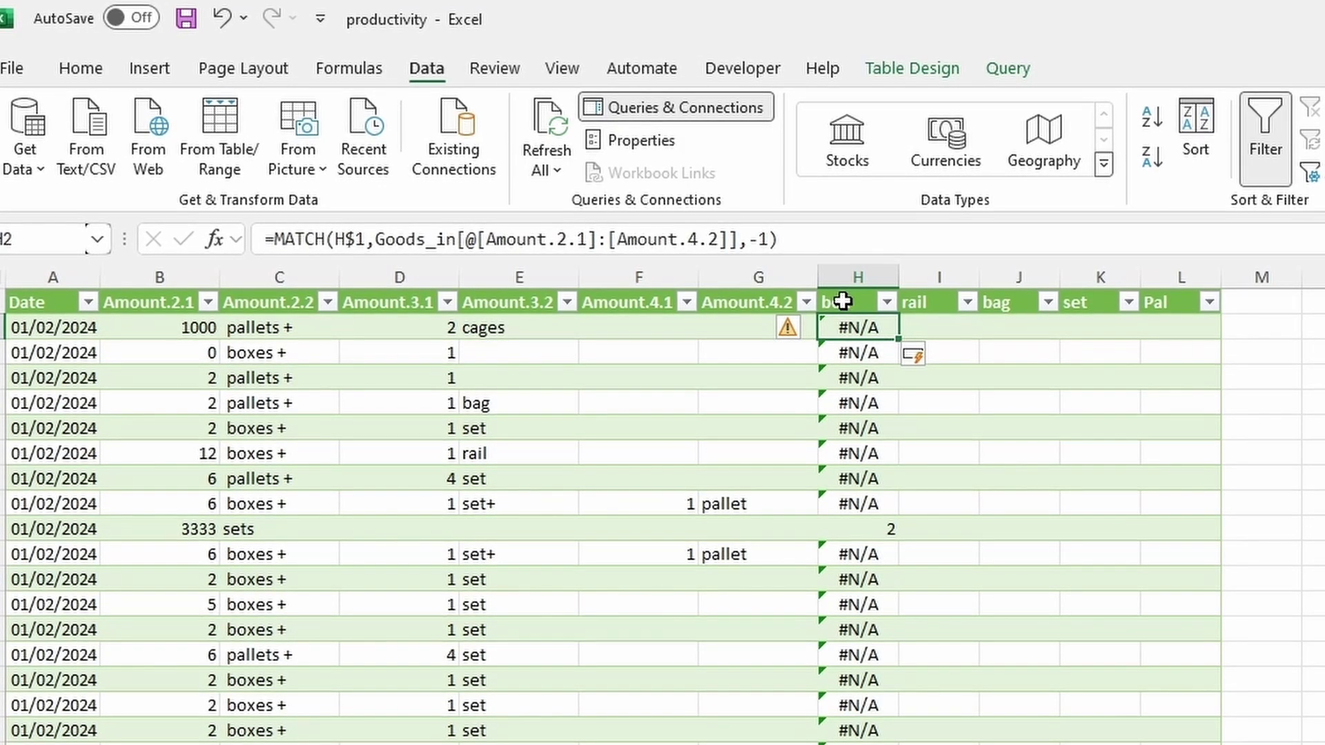
{"action": "left_click", "coordinate": [361, 238]}
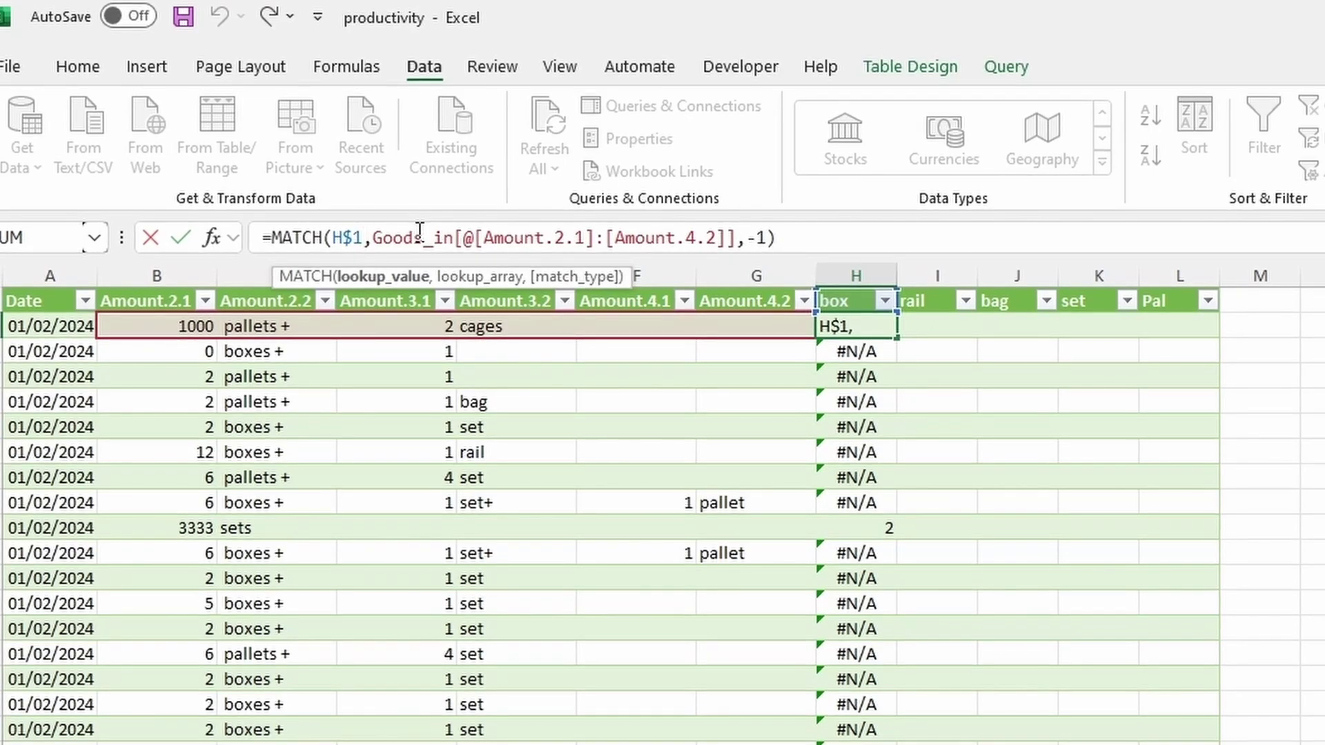
Change the lookup value to "*"&H$1&"*" so box matches within longer names
{"action": "type", "text": "&"}
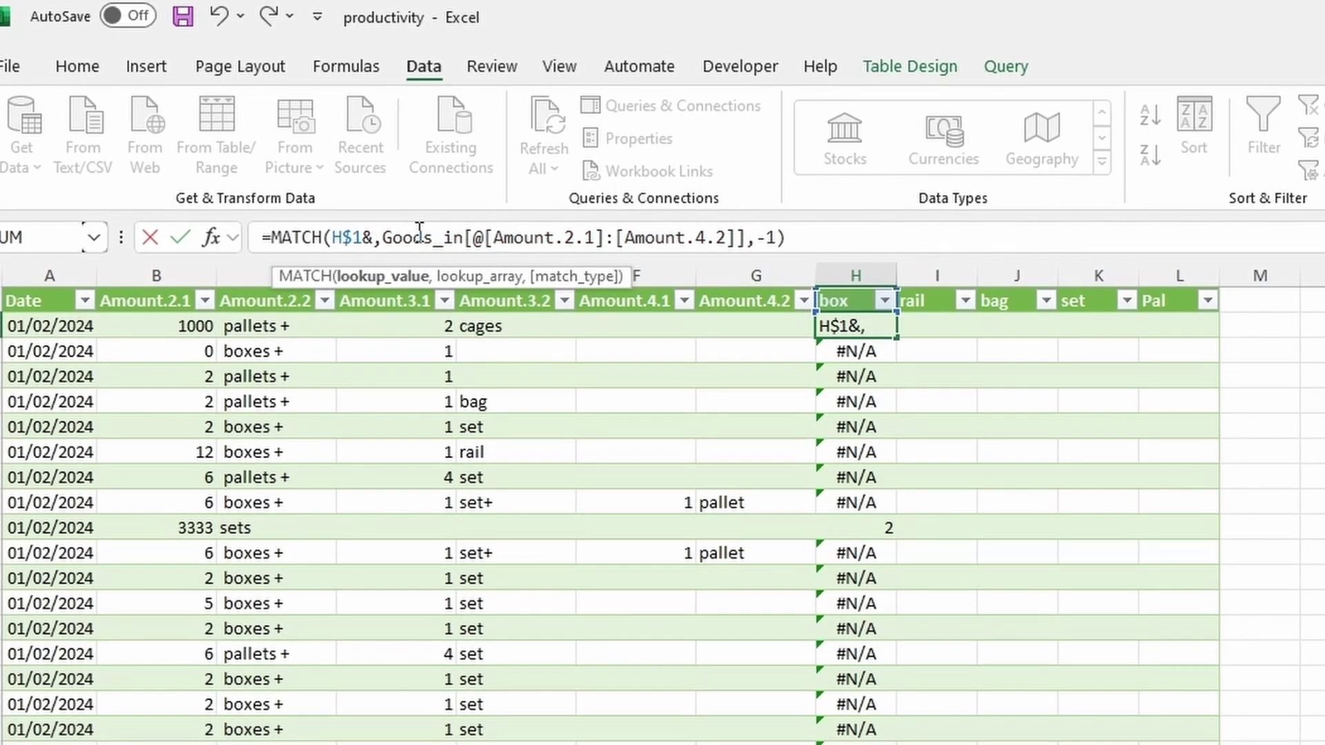
{"action": "type", "text": "\"*\""}
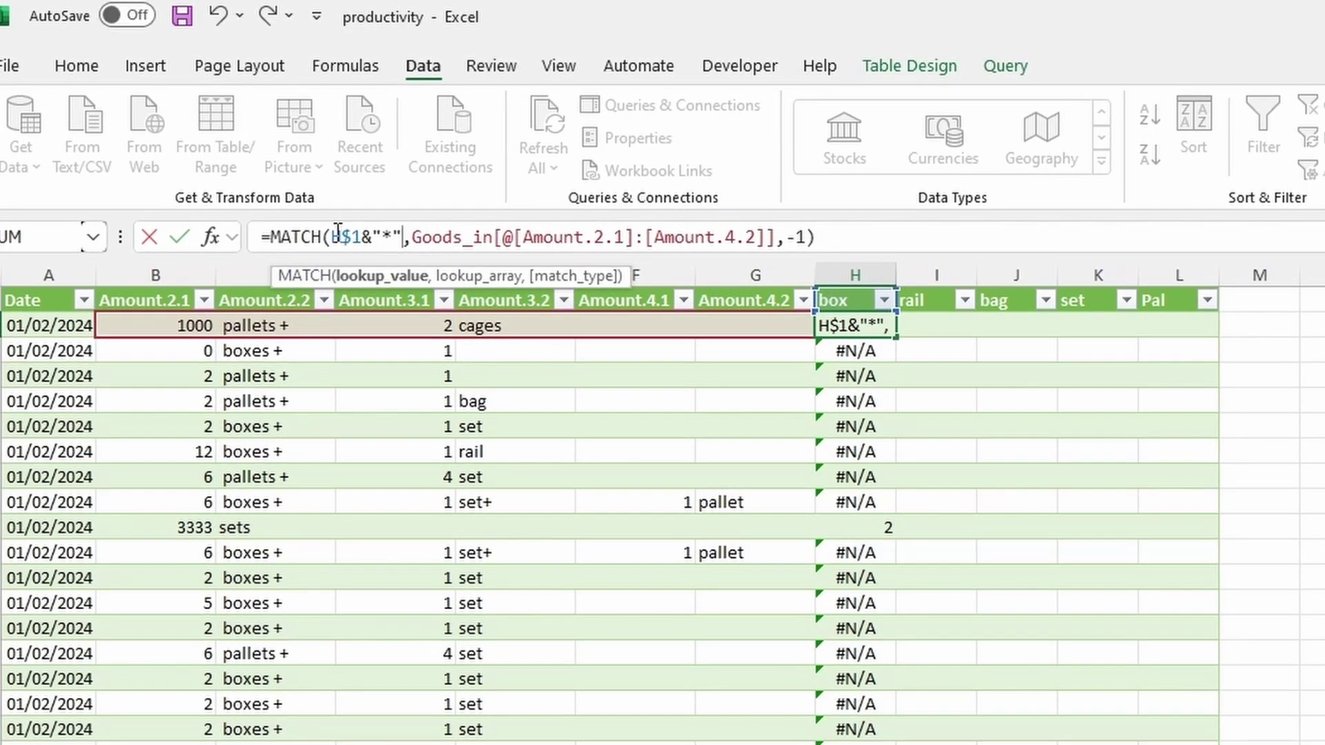
{"action": "left_click", "coordinate": [332, 235]}
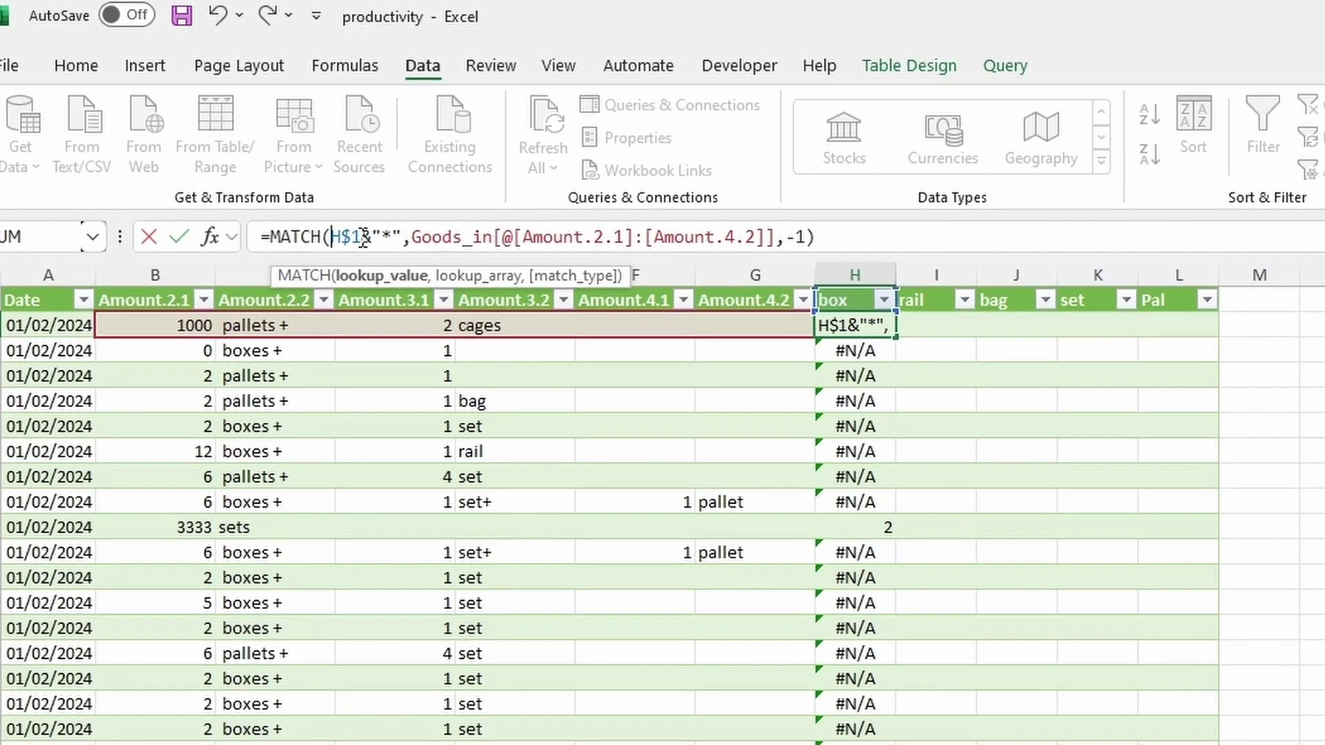
{"action": "type", "text": "\""}
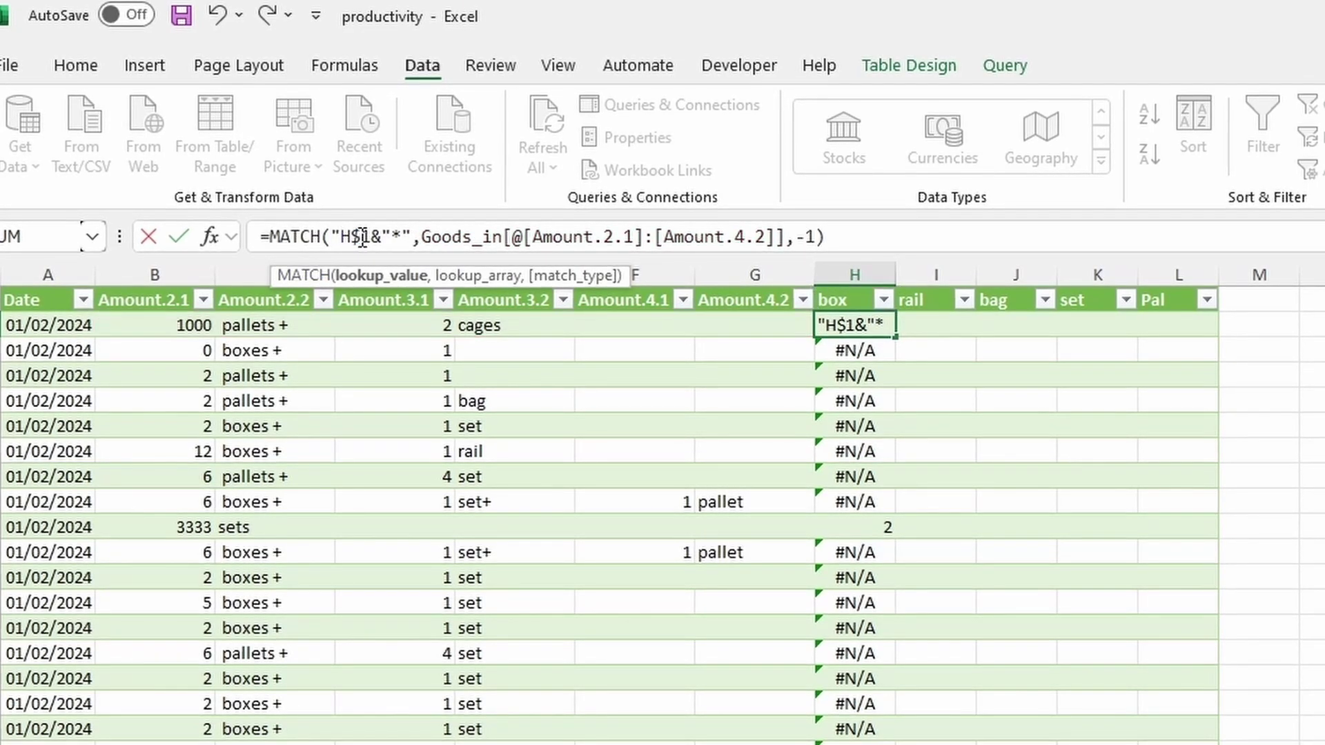
{"action": "type", "text": "*\""}
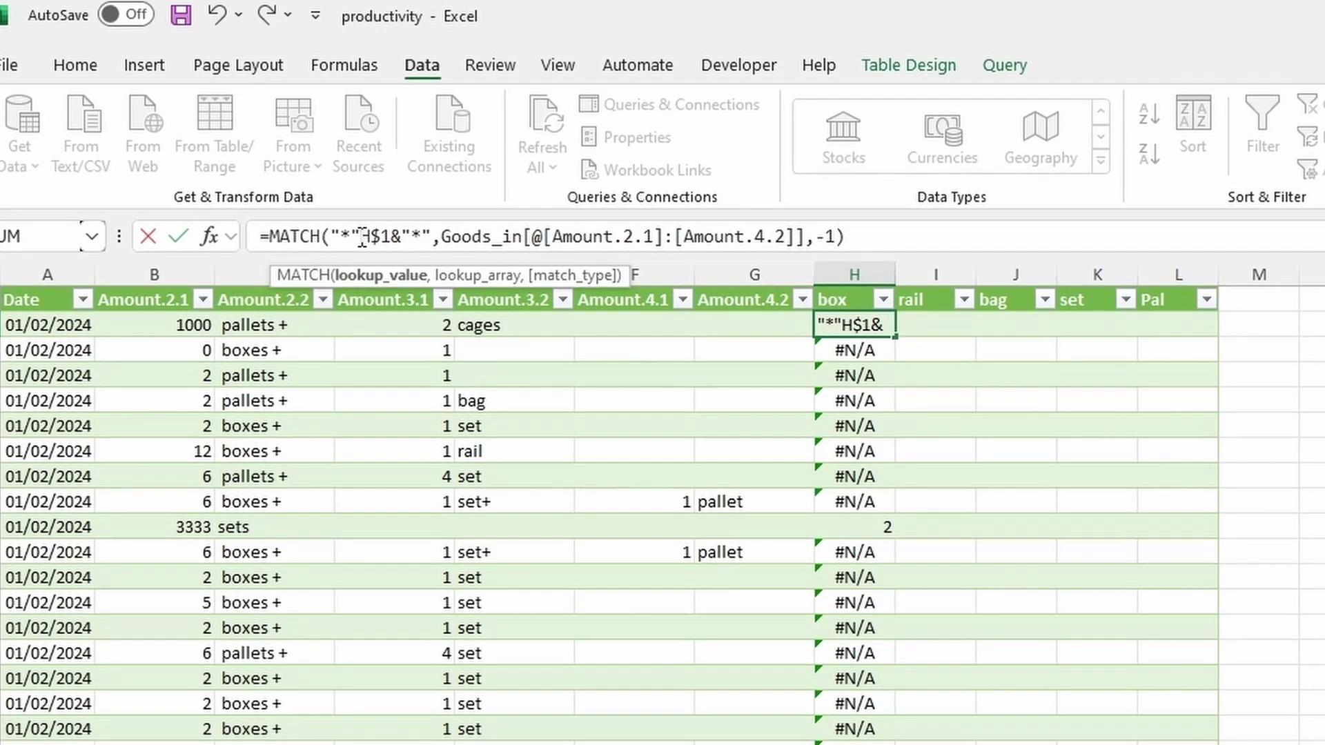
{"action": "type", "text": "&"}
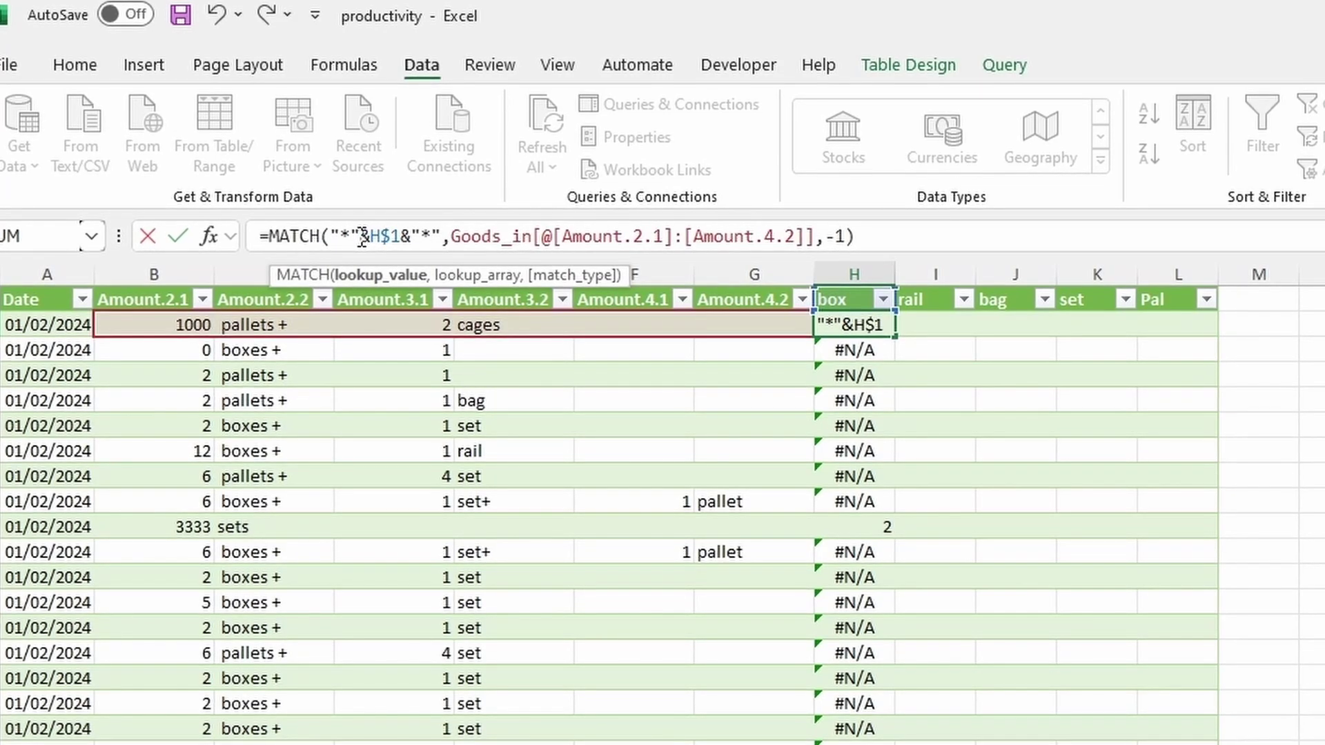
{"action": "key", "text": "Return"}
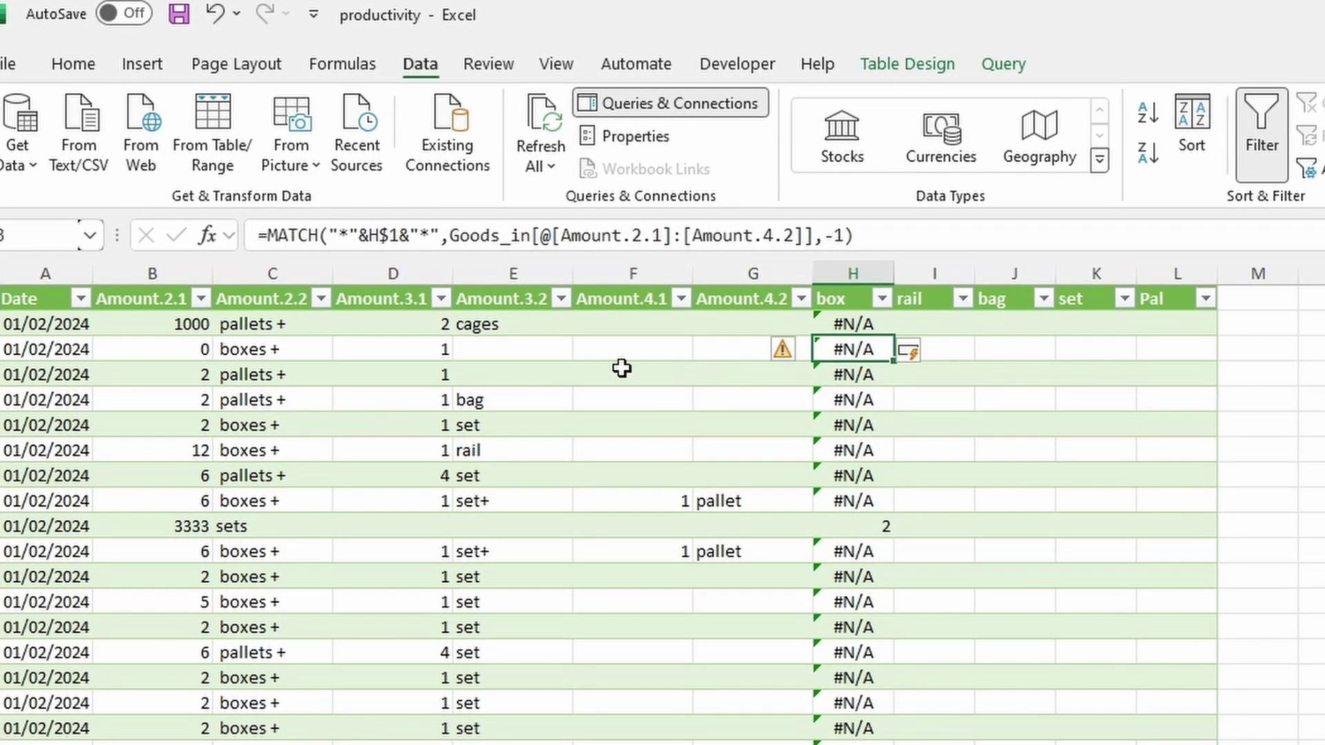
Change the formula's match type to 0 for an exact wildcard match
{"action": "left_click", "coordinate": [847, 247]}
{"action": "key", "text": "BackSpace"}
{"action": "key", "text": "BackSpace"}
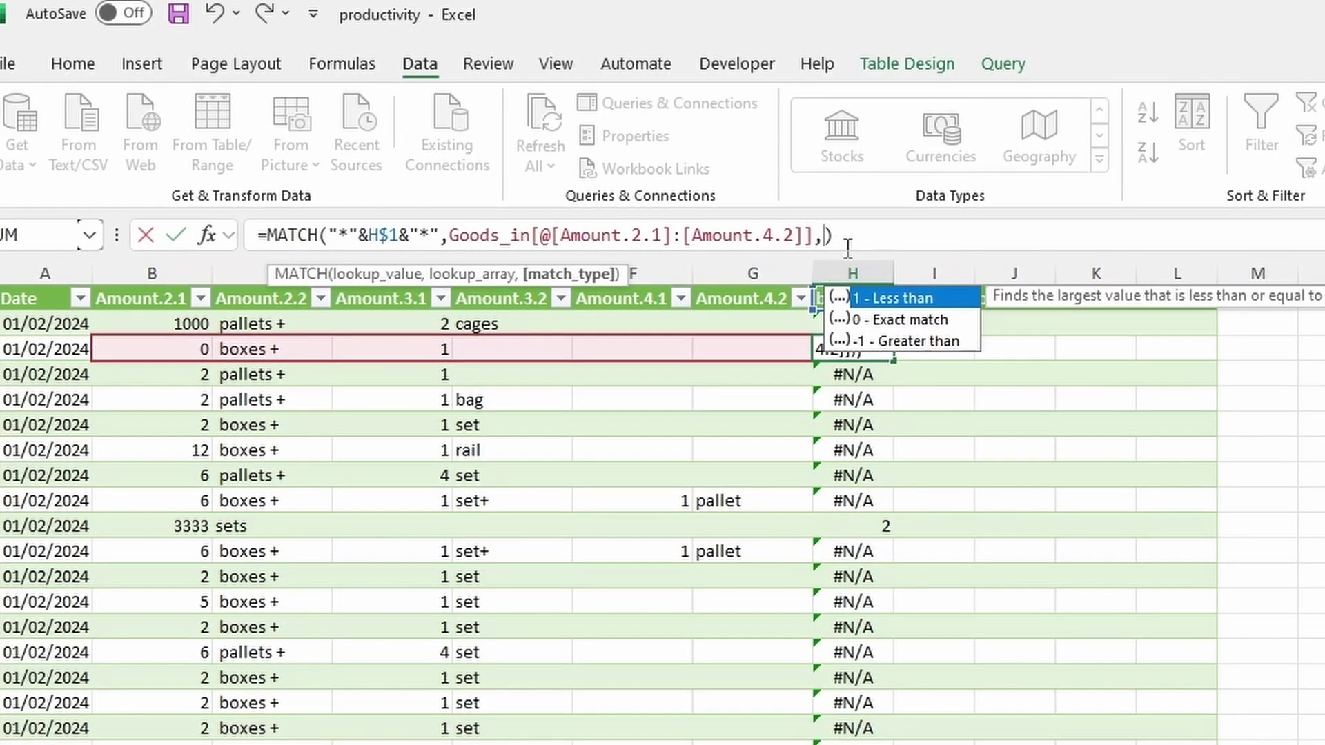
{"action": "type", "text": "0"}
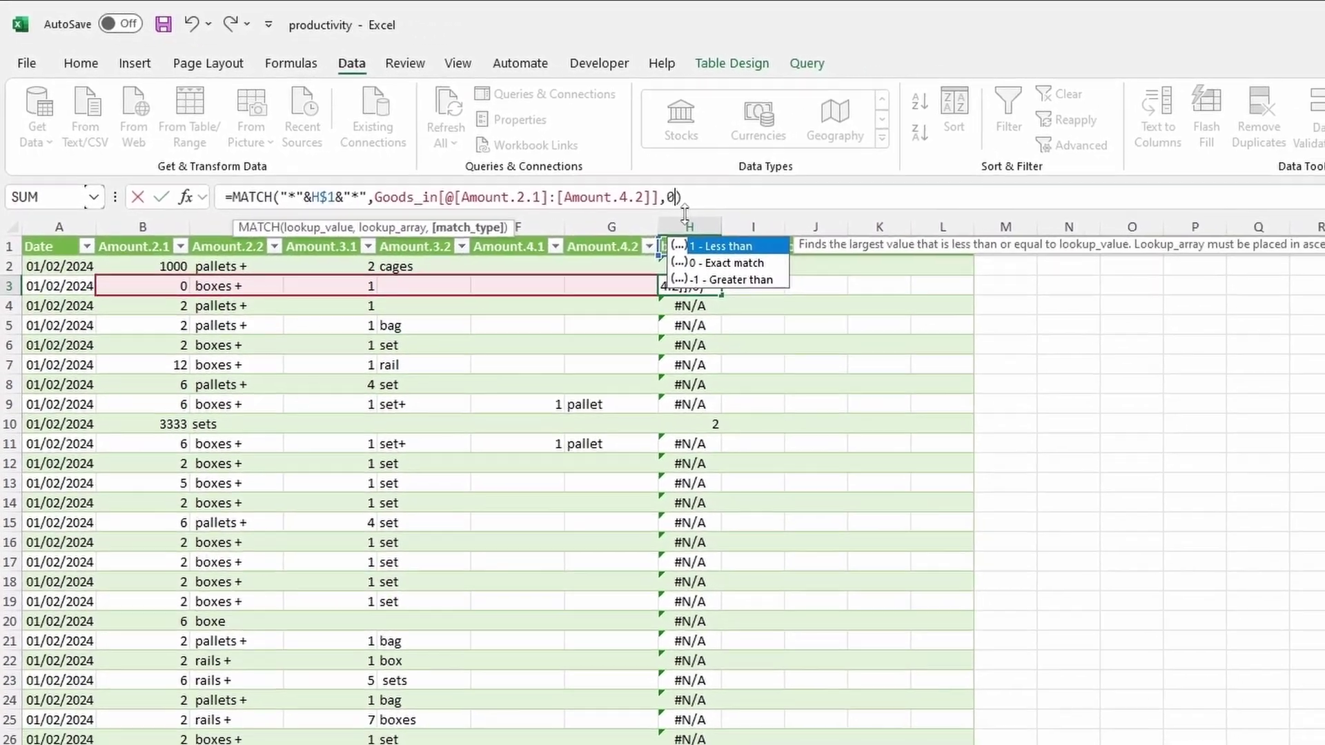
{"action": "key", "text": "Return"}
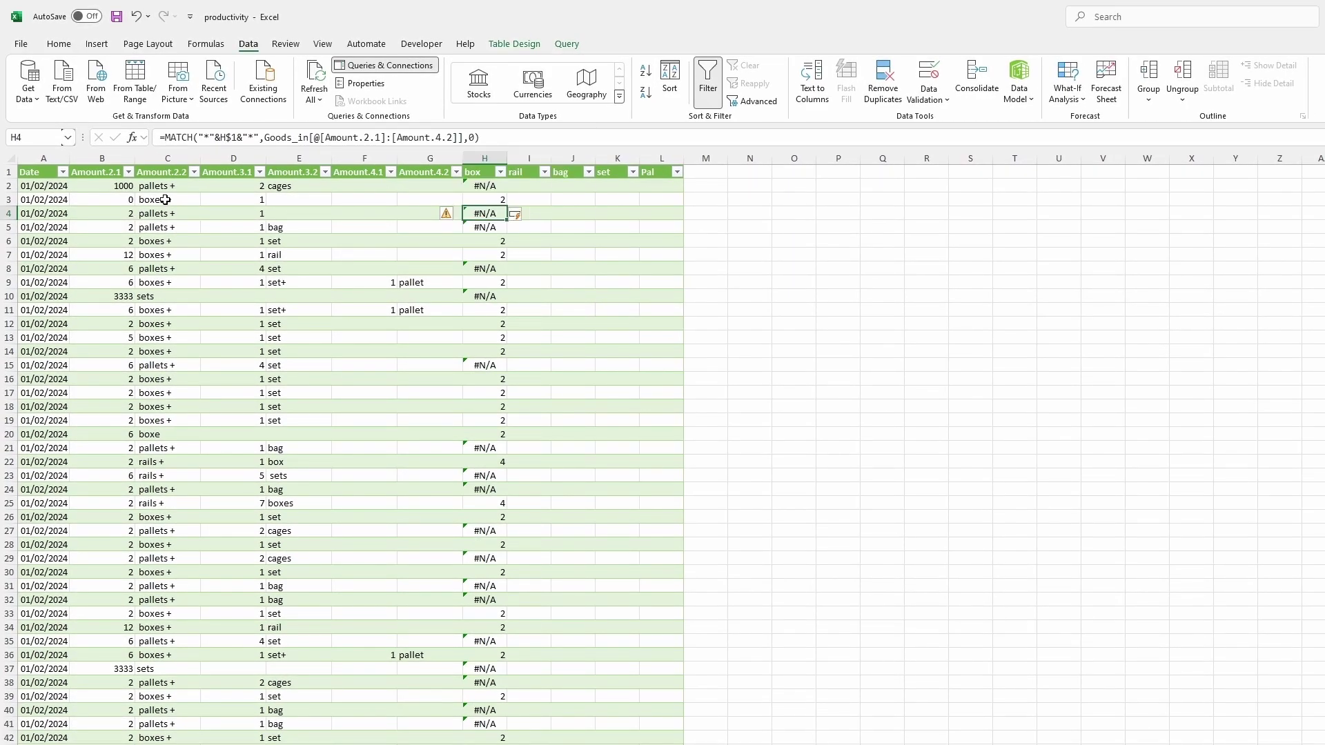
Check C3's goods text, then reopen H2's formula with the caret right after the = sign
{"action": "left_click", "coordinate": [145, 200]}
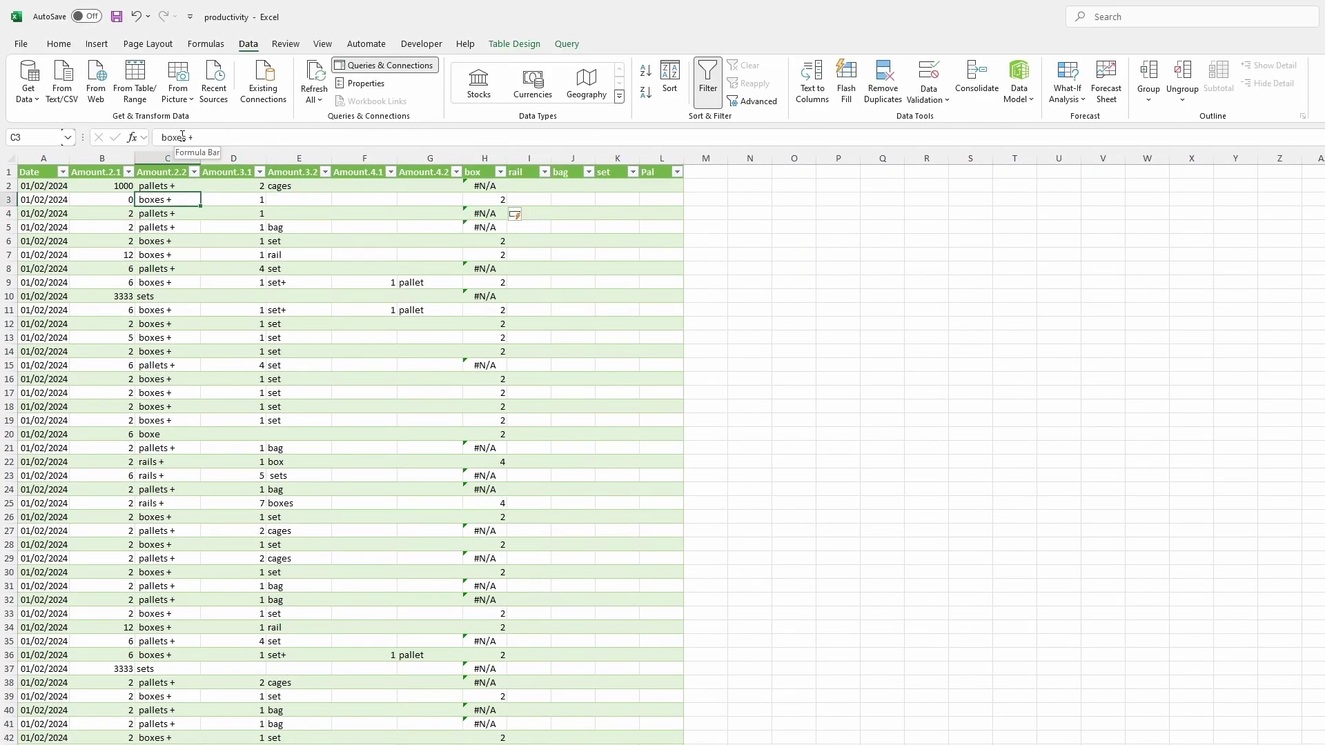
{"action": "left_click_drag", "start_coordinate": [177, 138], "coordinate": [157, 155]}
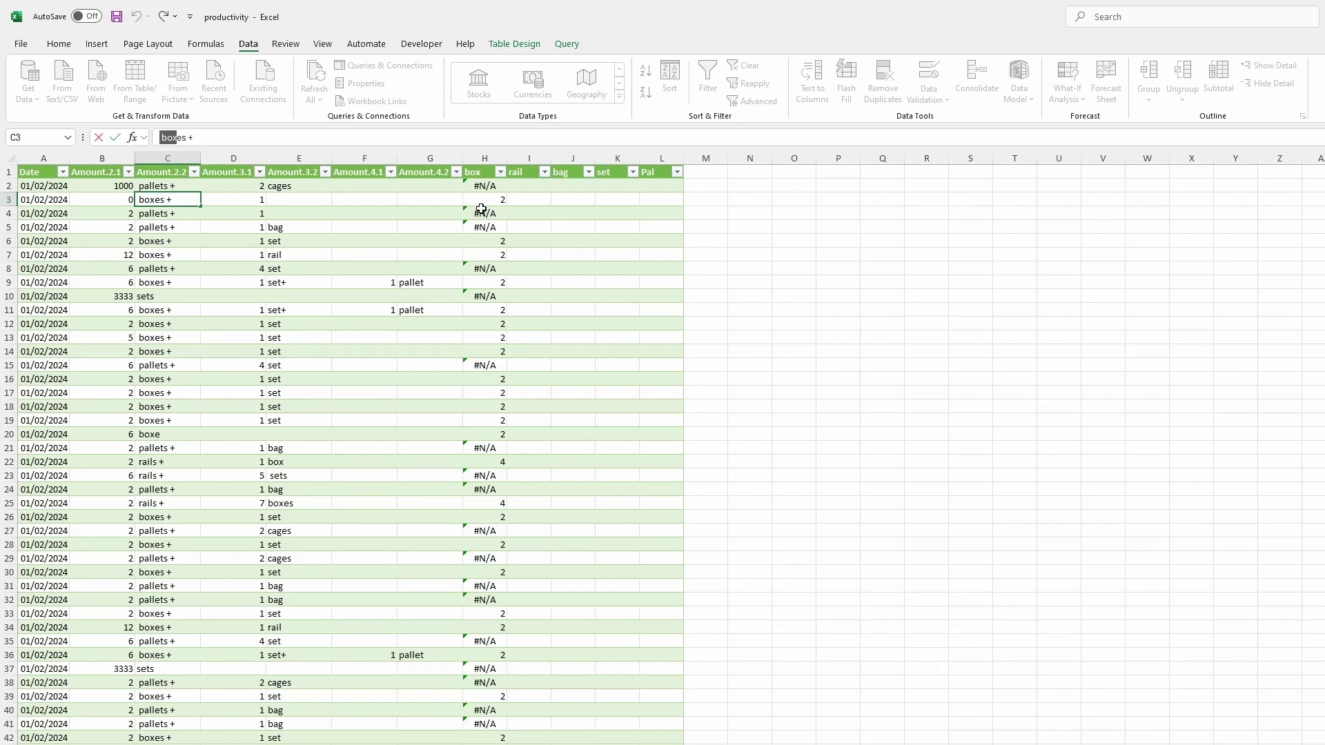
{"action": "left_click", "coordinate": [481, 185]}
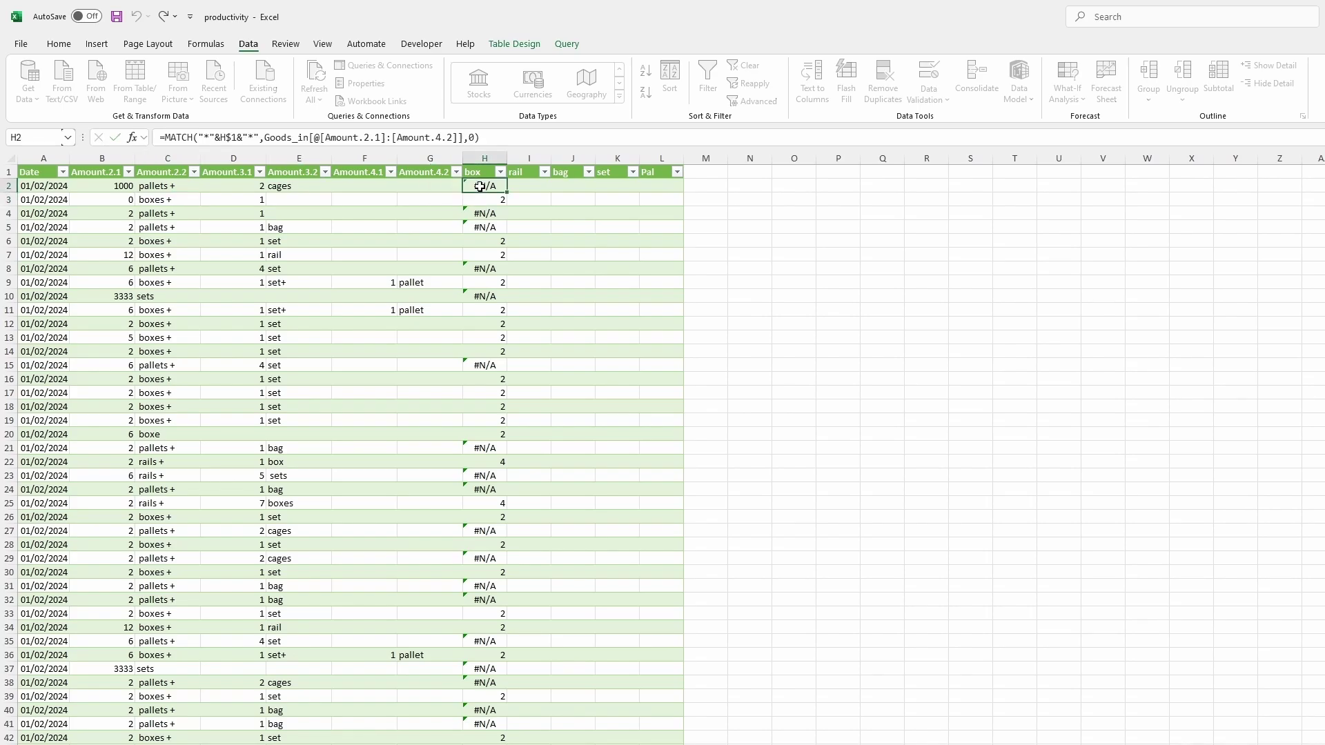
{"action": "left_click", "coordinate": [434, 135]}
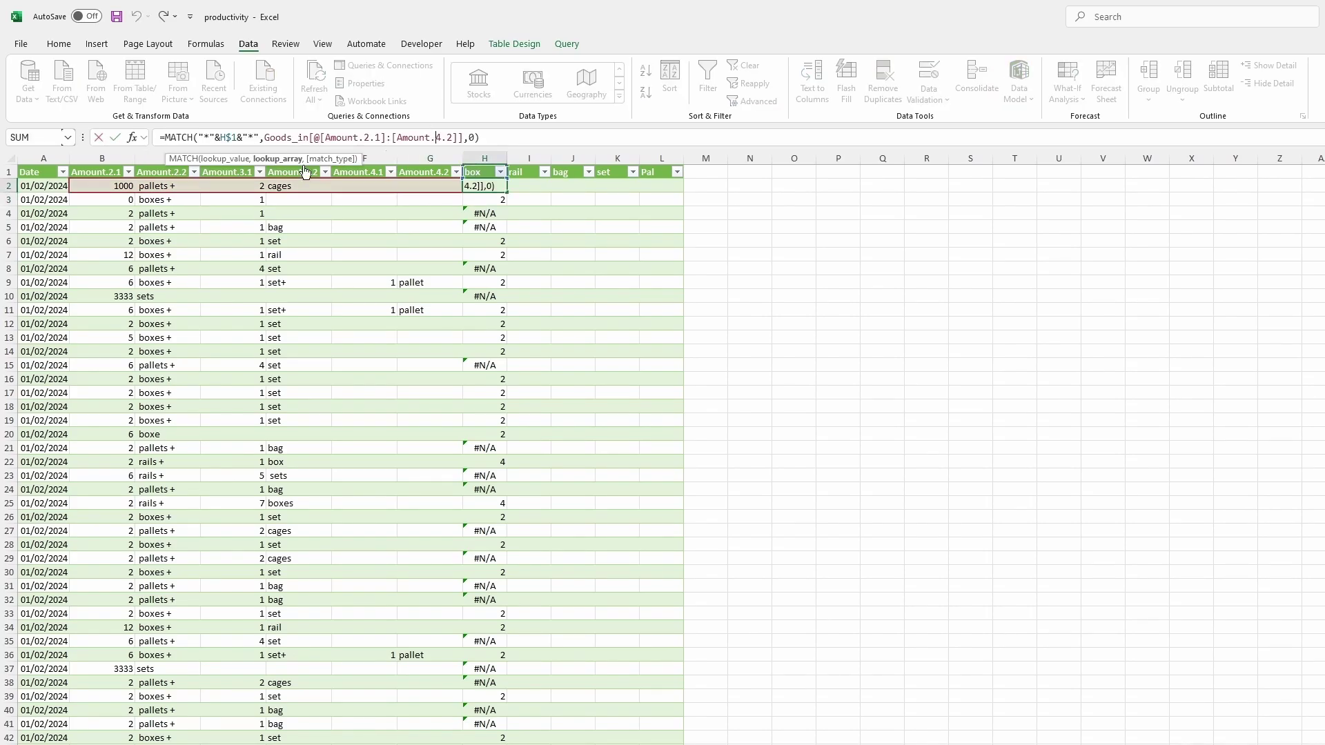
{"action": "left_click", "coordinate": [110, 187]}
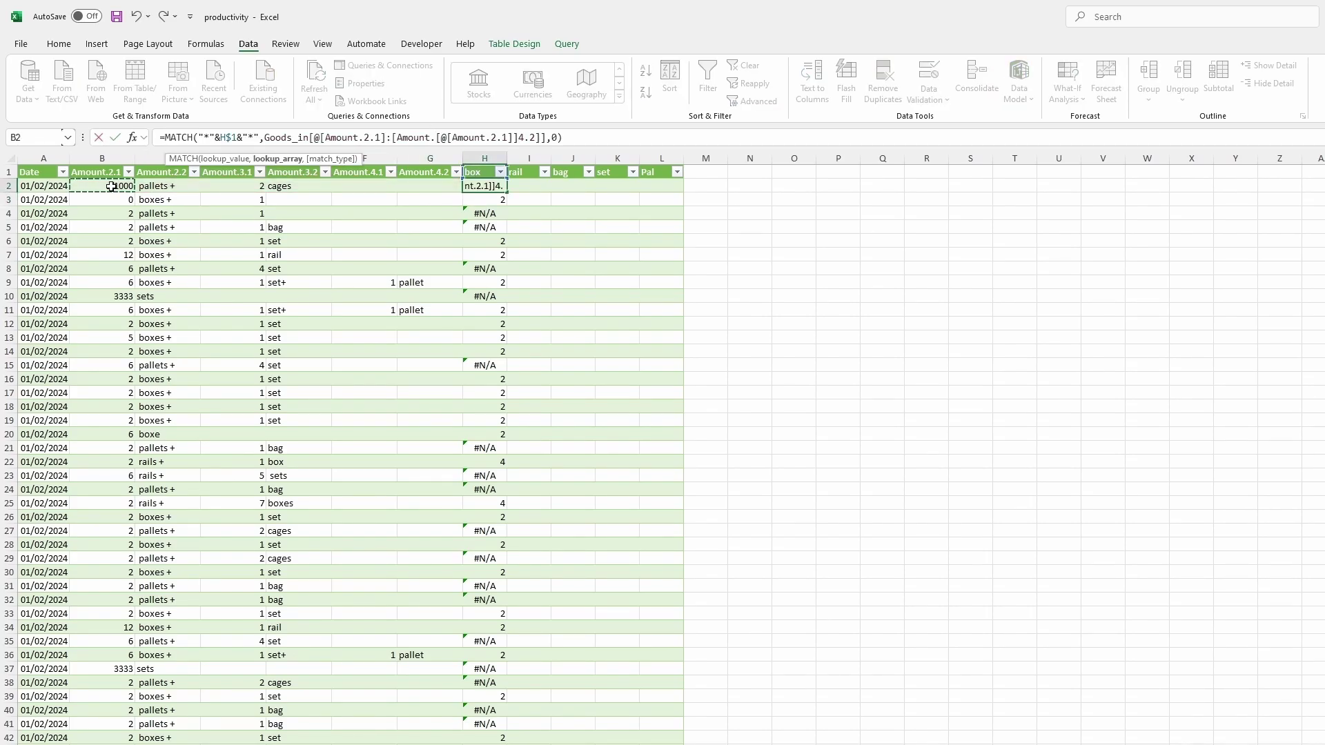
{"action": "key", "text": "Escape"}
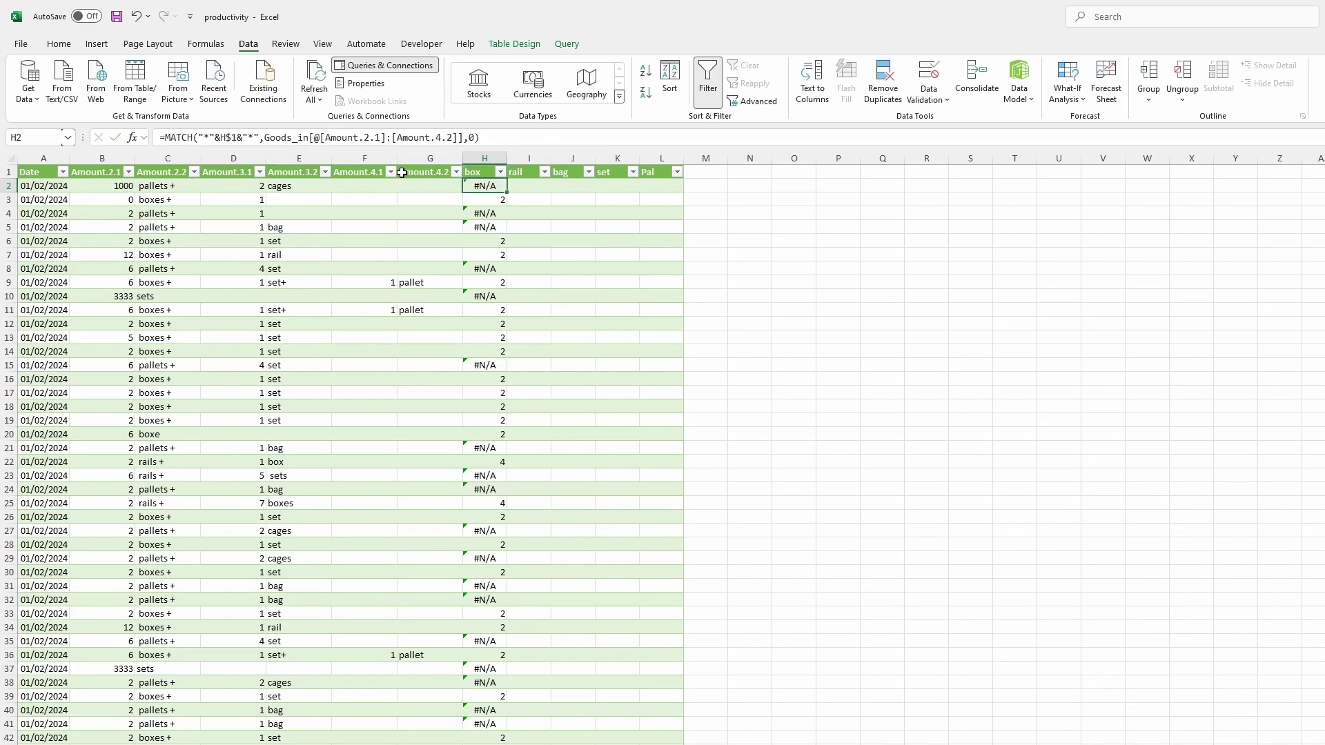
{"action": "left_click", "coordinate": [491, 138]}
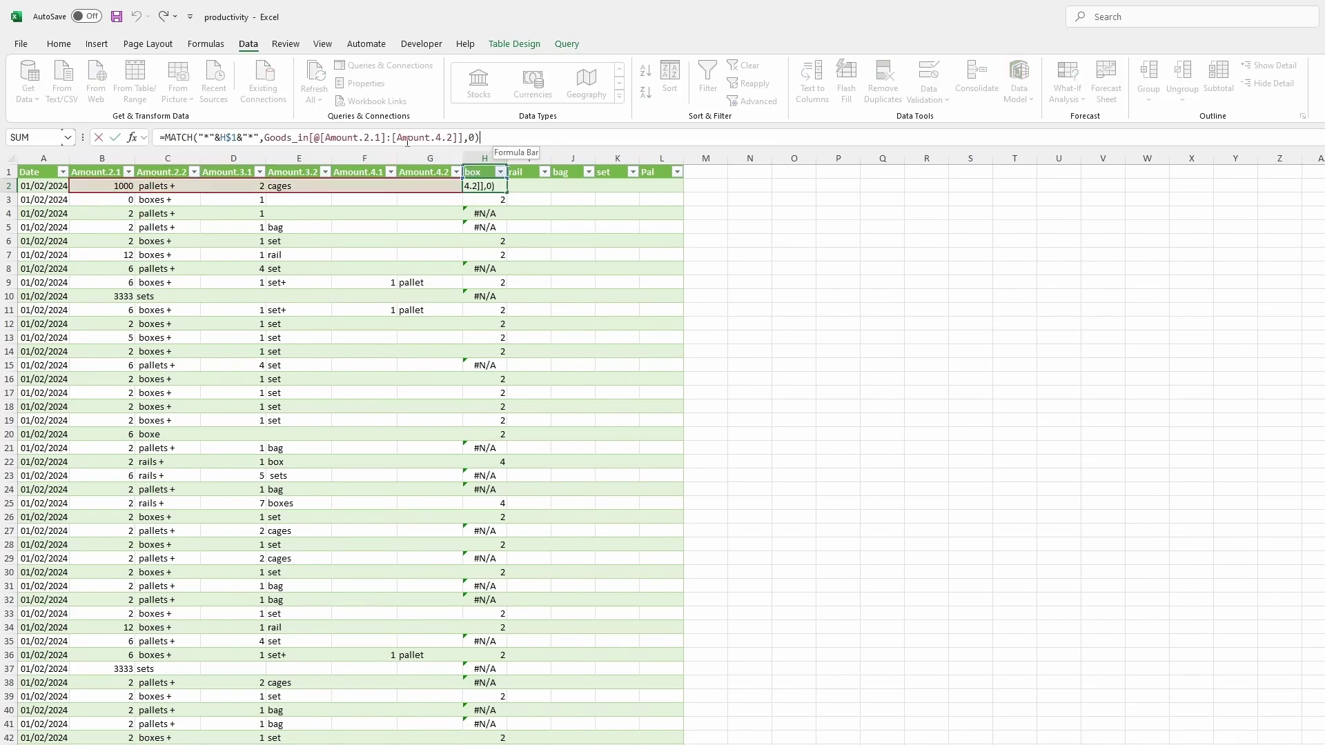
{"action": "left_click", "coordinate": [161, 137]}
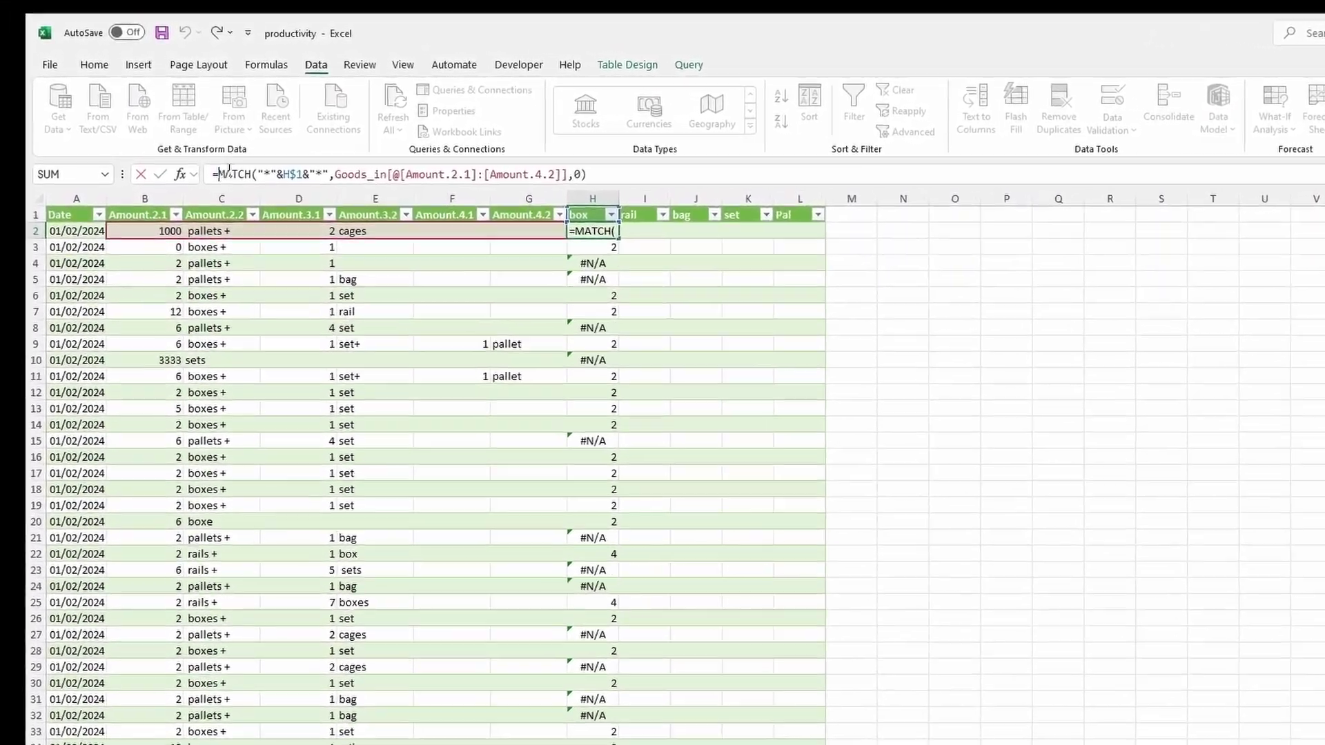
Wrap the box MATCH in INDEX over B2:G2, adding 1 and -1, so it returns box quantities
{"action": "type", "text": "INDEX("}
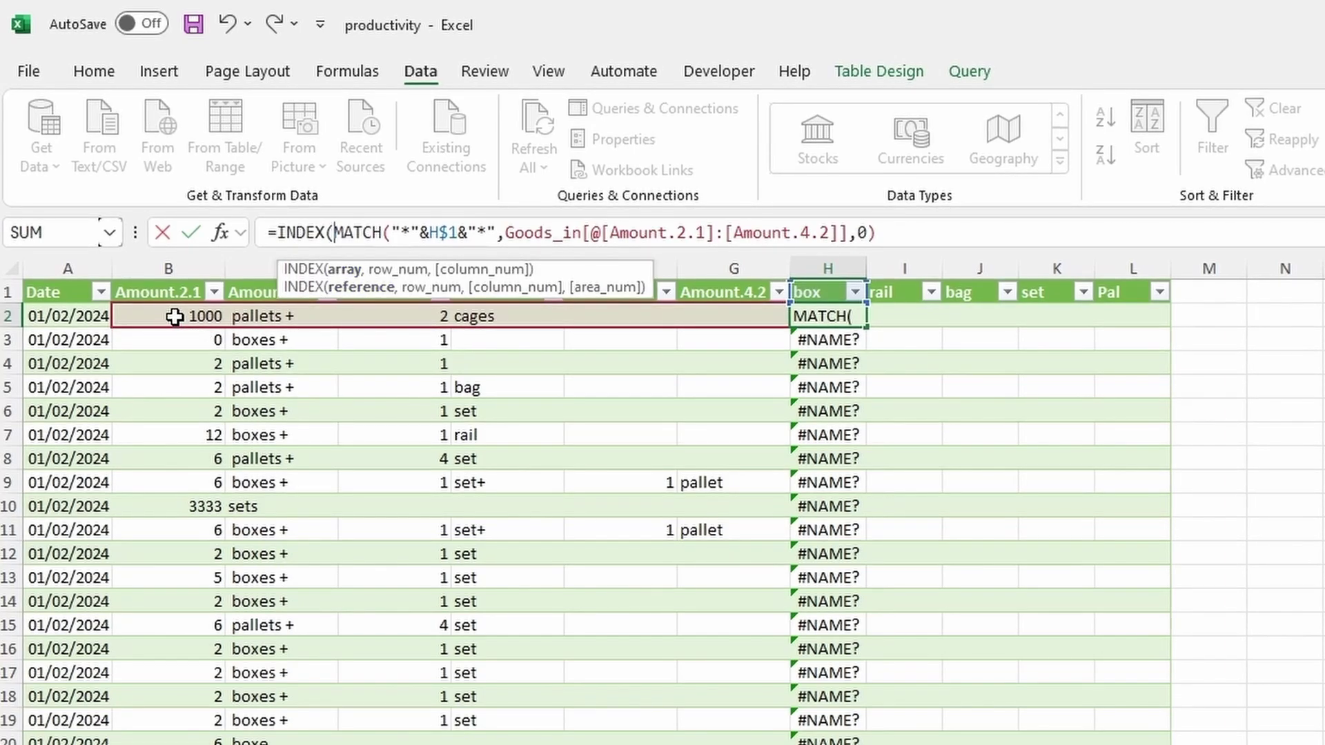
{"action": "left_click_drag", "start_coordinate": [173, 316], "coordinate": [736, 313]}
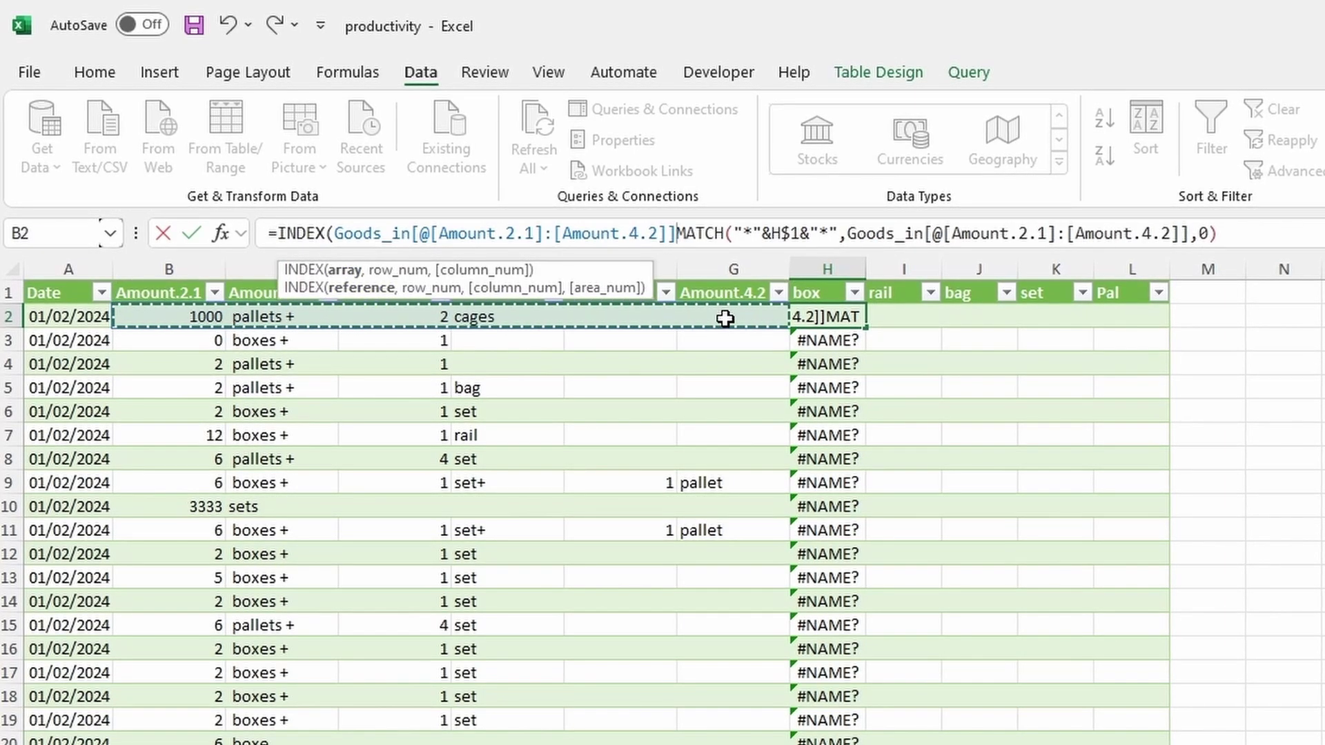
{"action": "type", "text": ","}
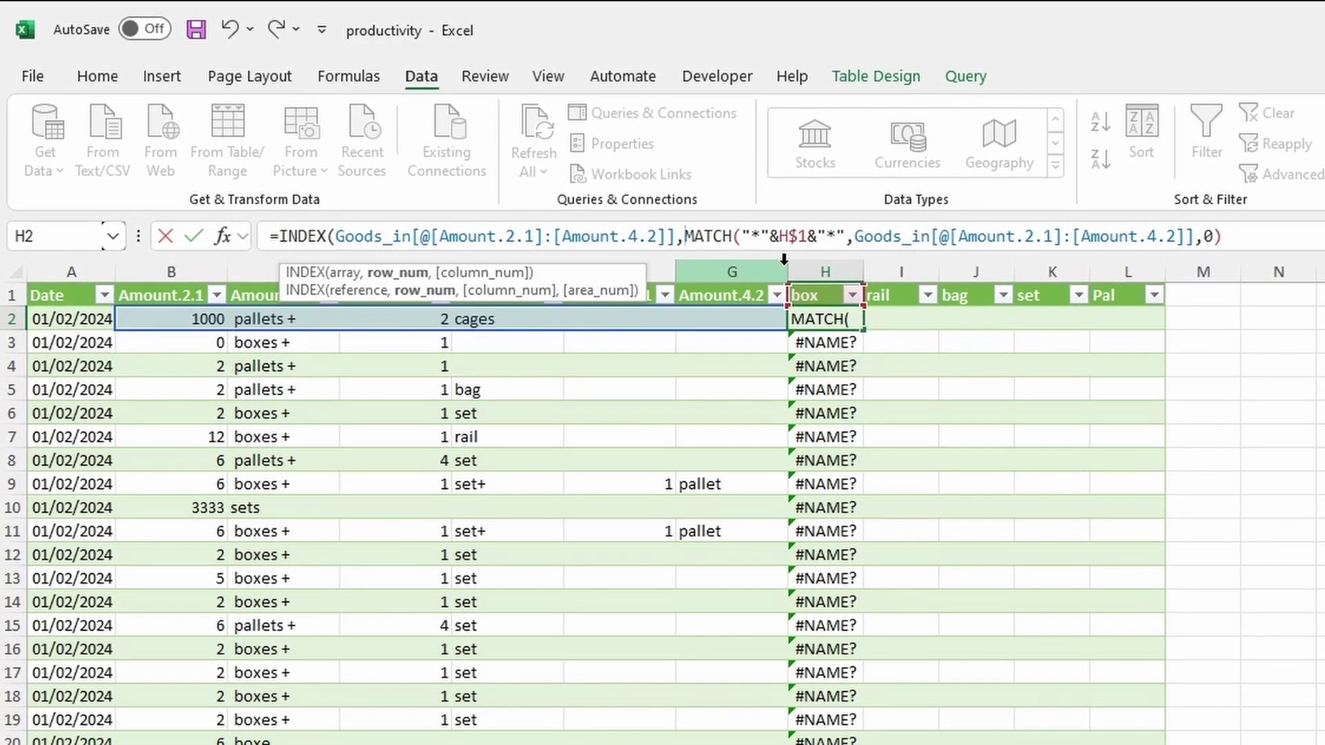
{"action": "type", "text": "1,"}
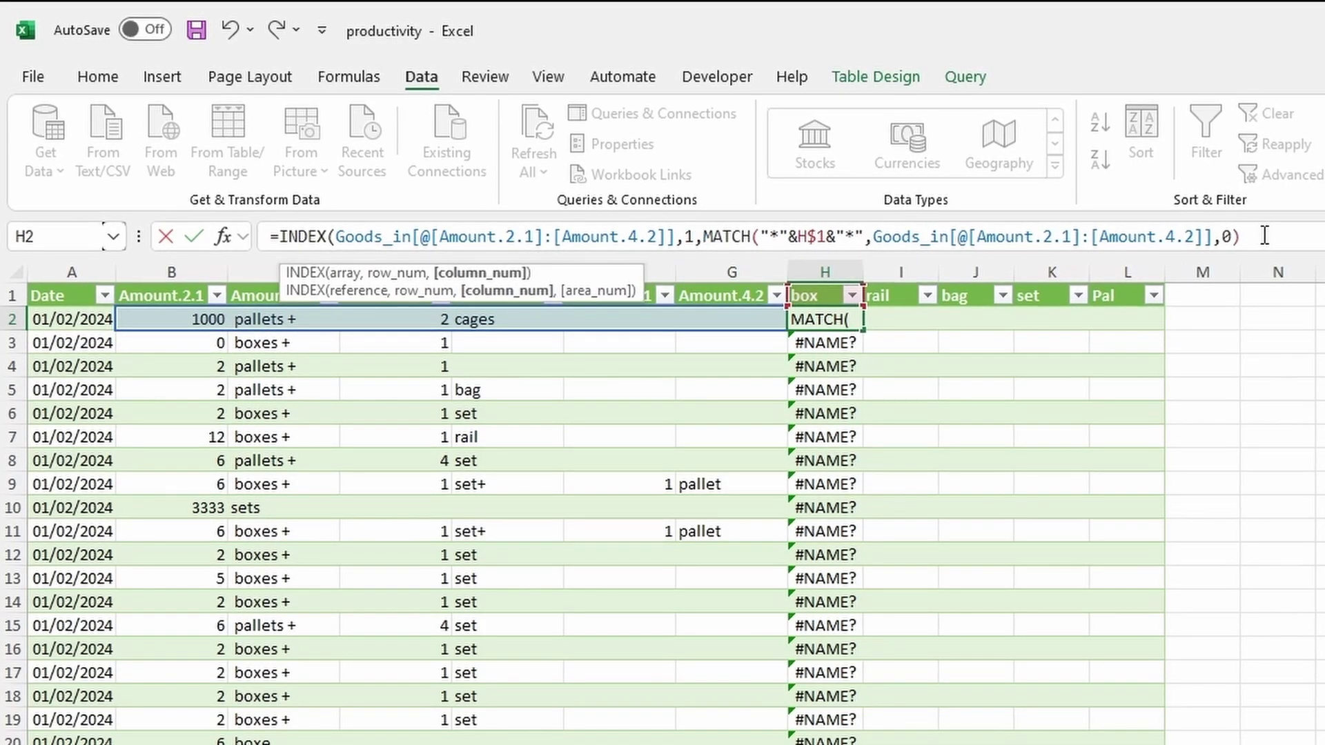
{"action": "left_click", "coordinate": [1265, 235]}
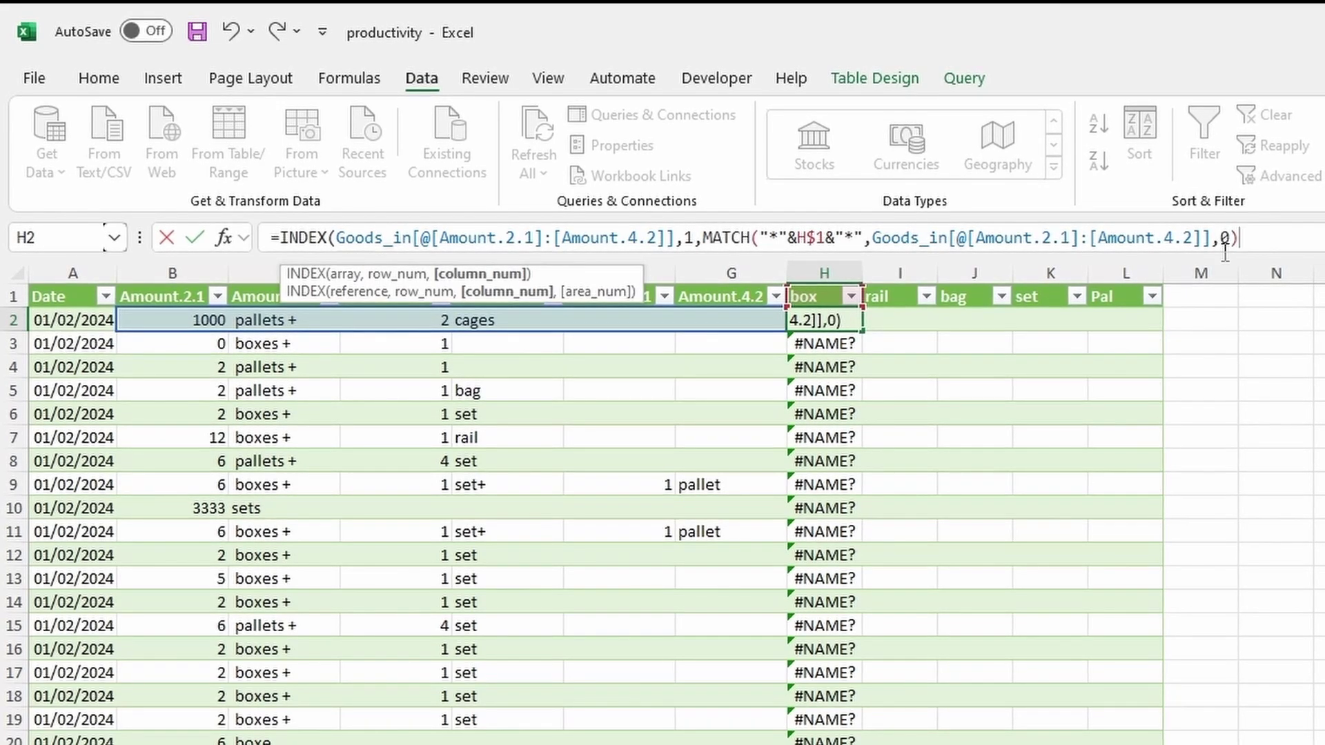
{"action": "type", "text": "-1"}
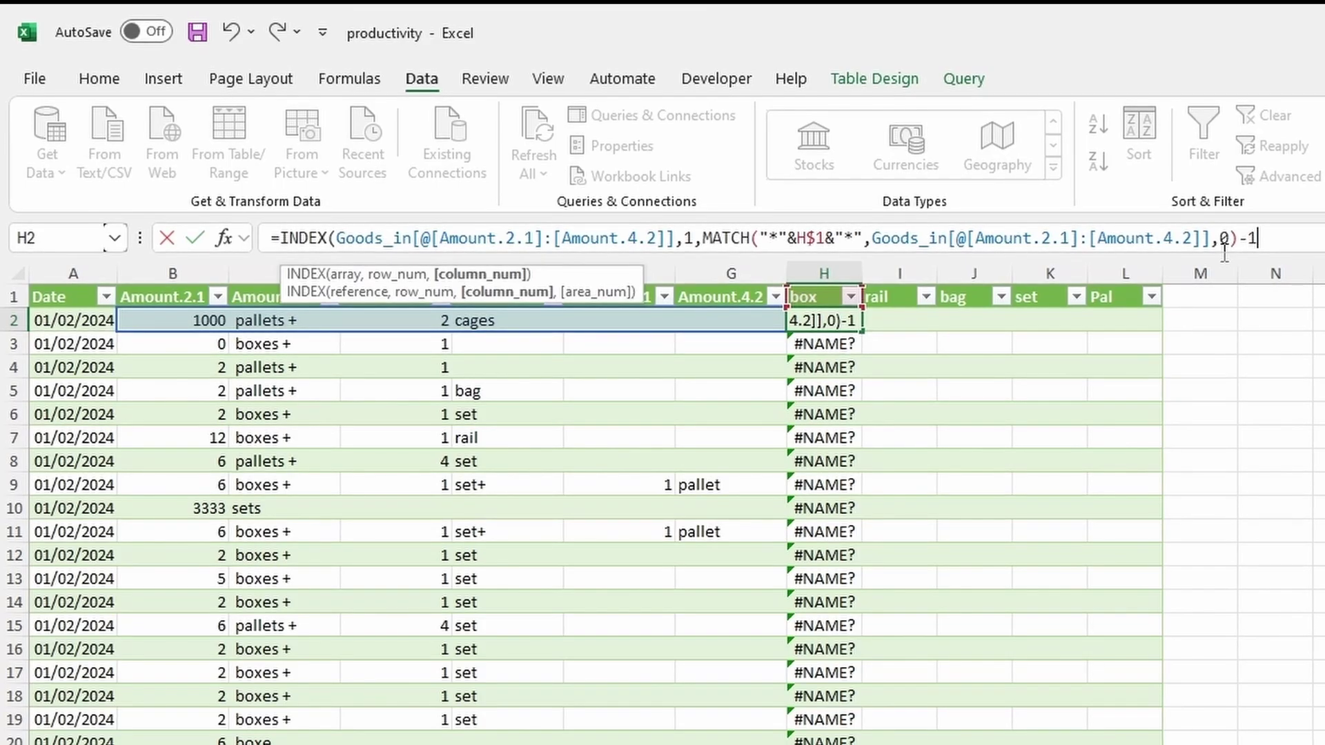
{"action": "type", "text": ")"}
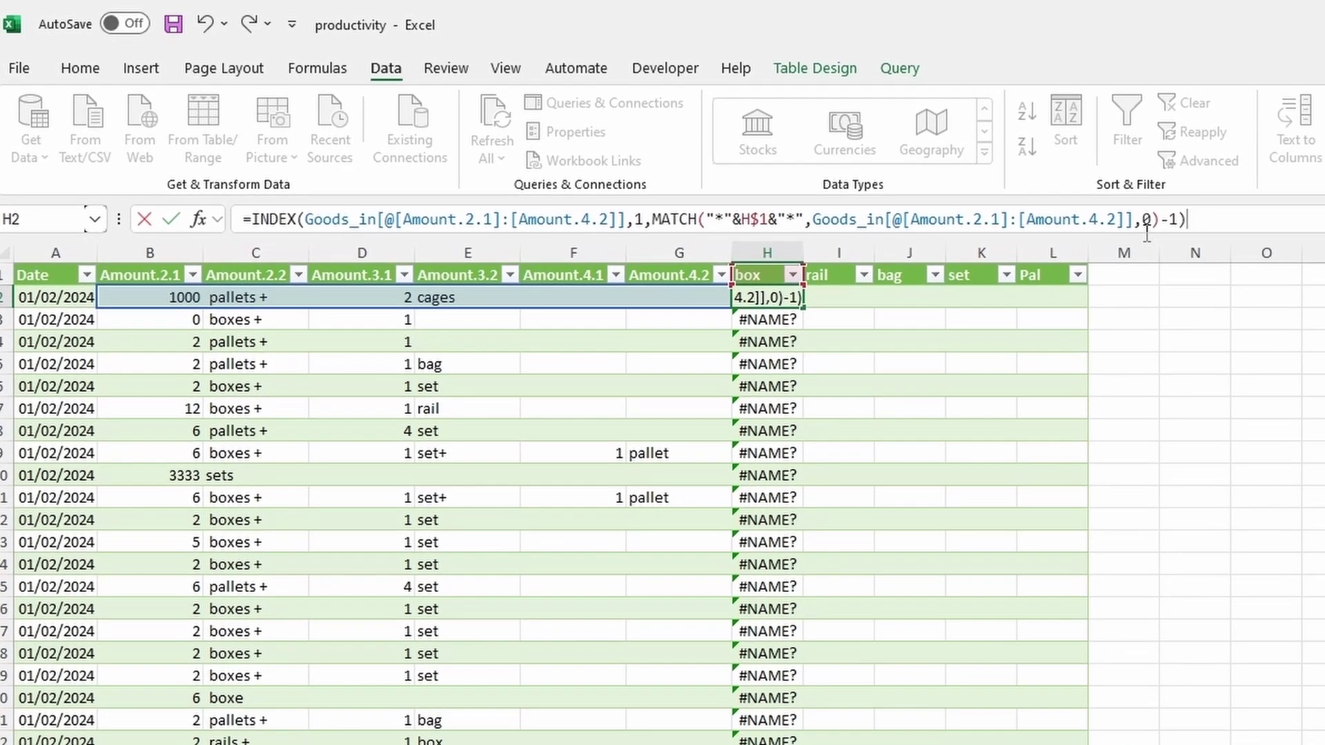
{"action": "key", "text": "Return"}
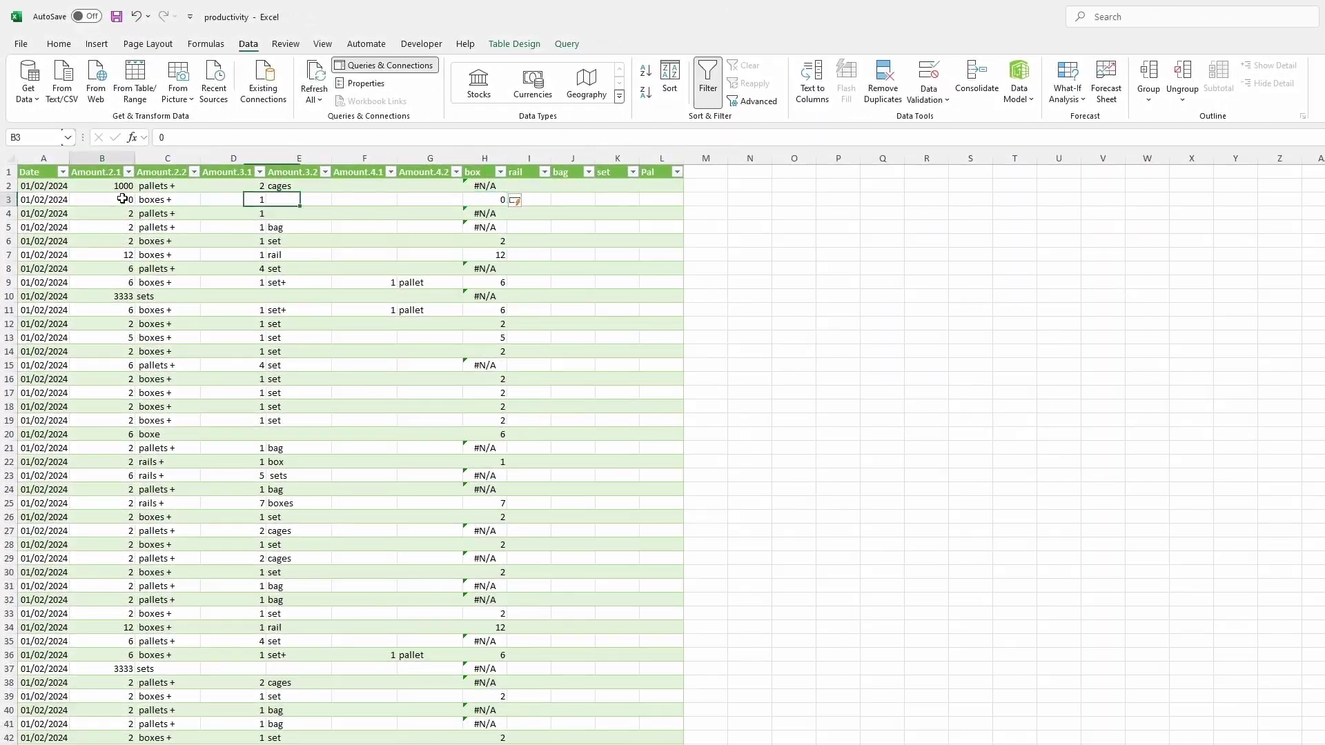
Spot-check box results against Amount.2.1 values in rows 3, 6, 8 and 9, then review H2
{"action": "left_click", "coordinate": [140, 228]}
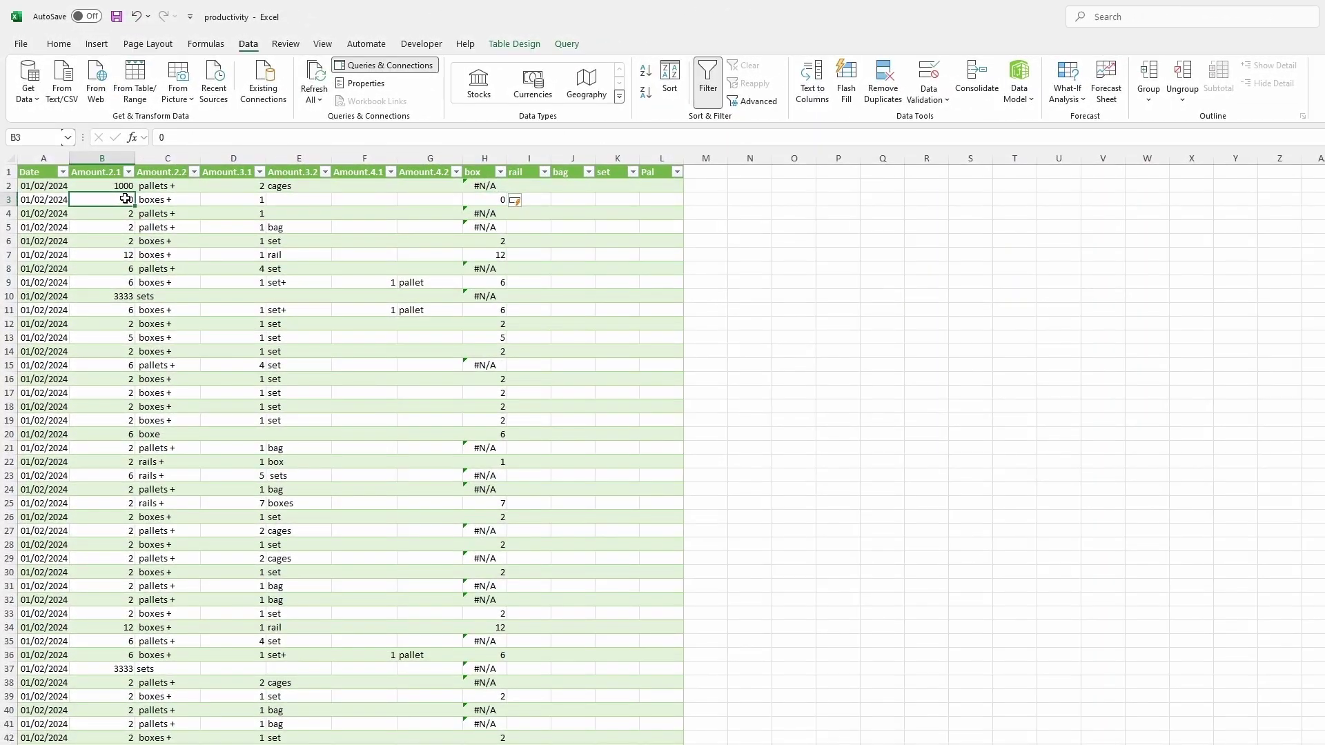
{"action": "left_click", "coordinate": [124, 240]}
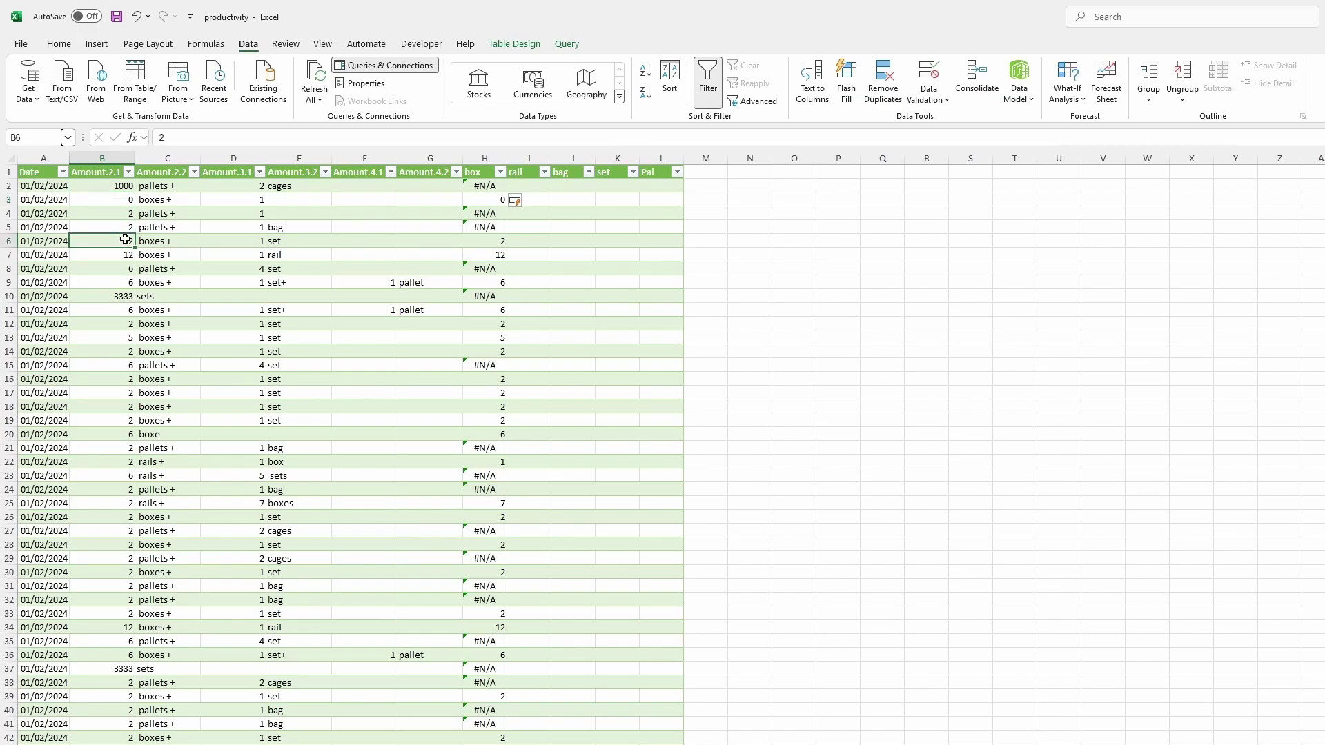
{"action": "left_click", "coordinate": [491, 284]}
{"action": "left_click", "coordinate": [115, 272]}
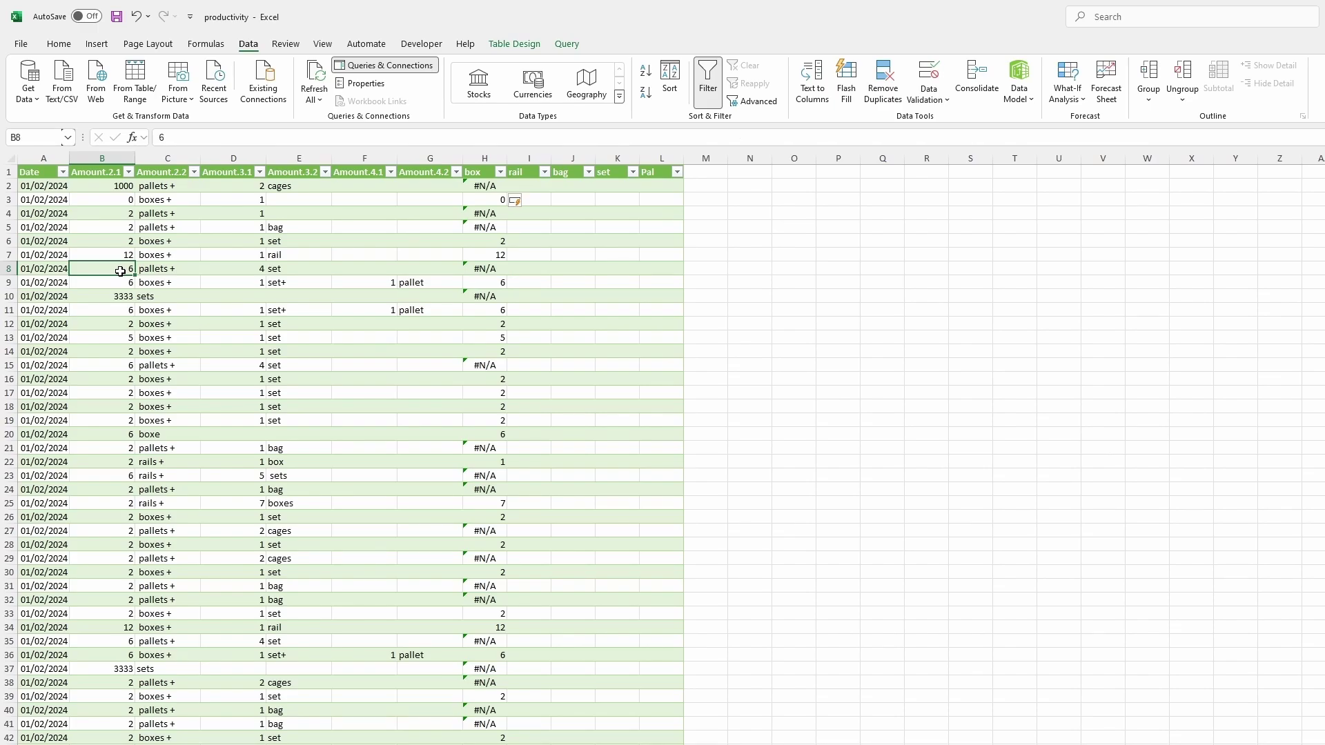
{"action": "left_click", "coordinate": [484, 186]}
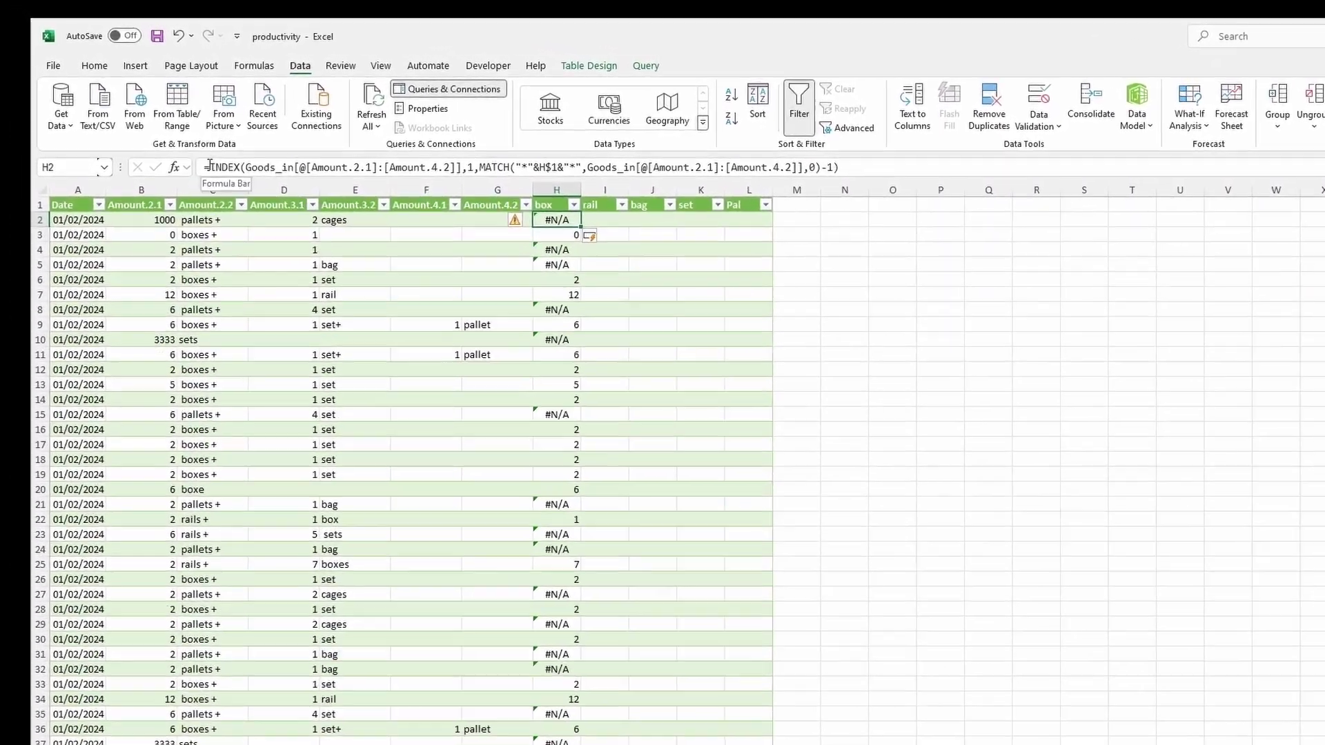
Wrap the H2 formula in IFERROR(...,"") to blank the #N/A results, and check row 25
{"action": "left_click", "coordinate": [209, 166]}
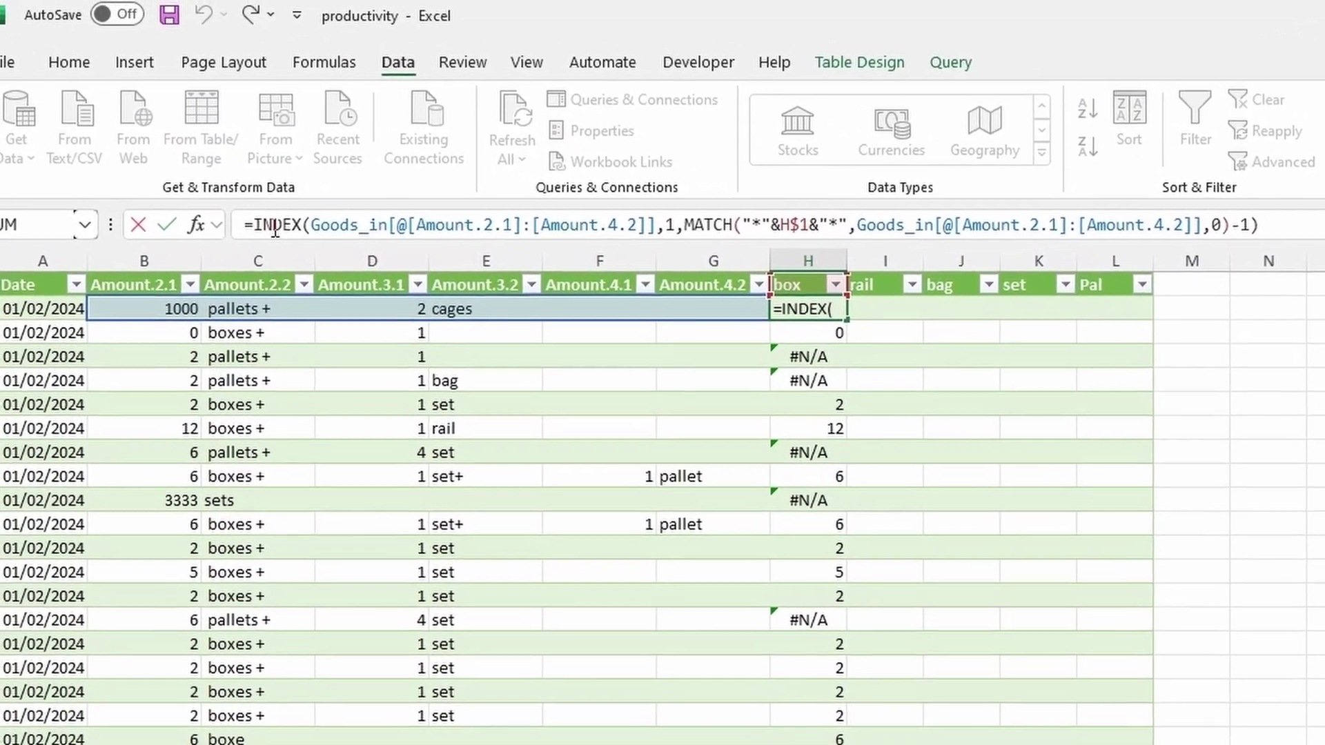
{"action": "type", "text": "ifer"}
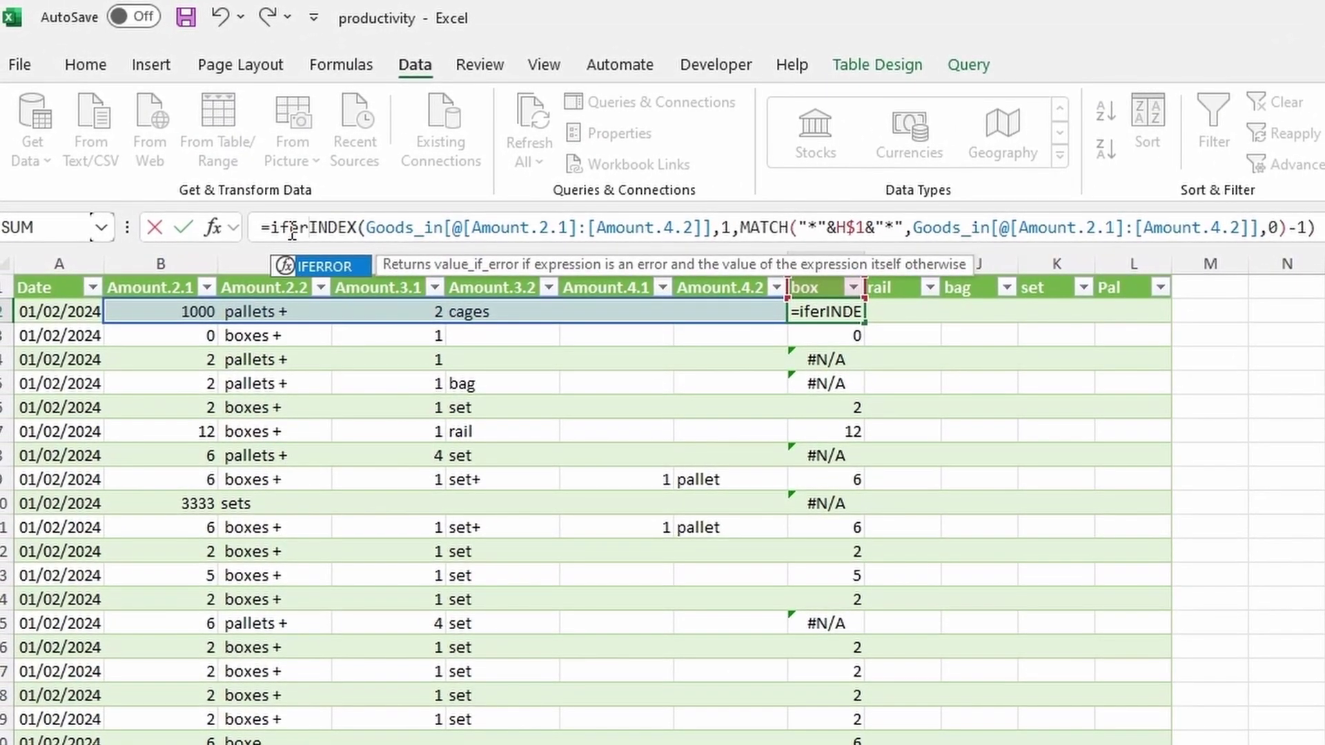
{"action": "key", "text": "Tab"}
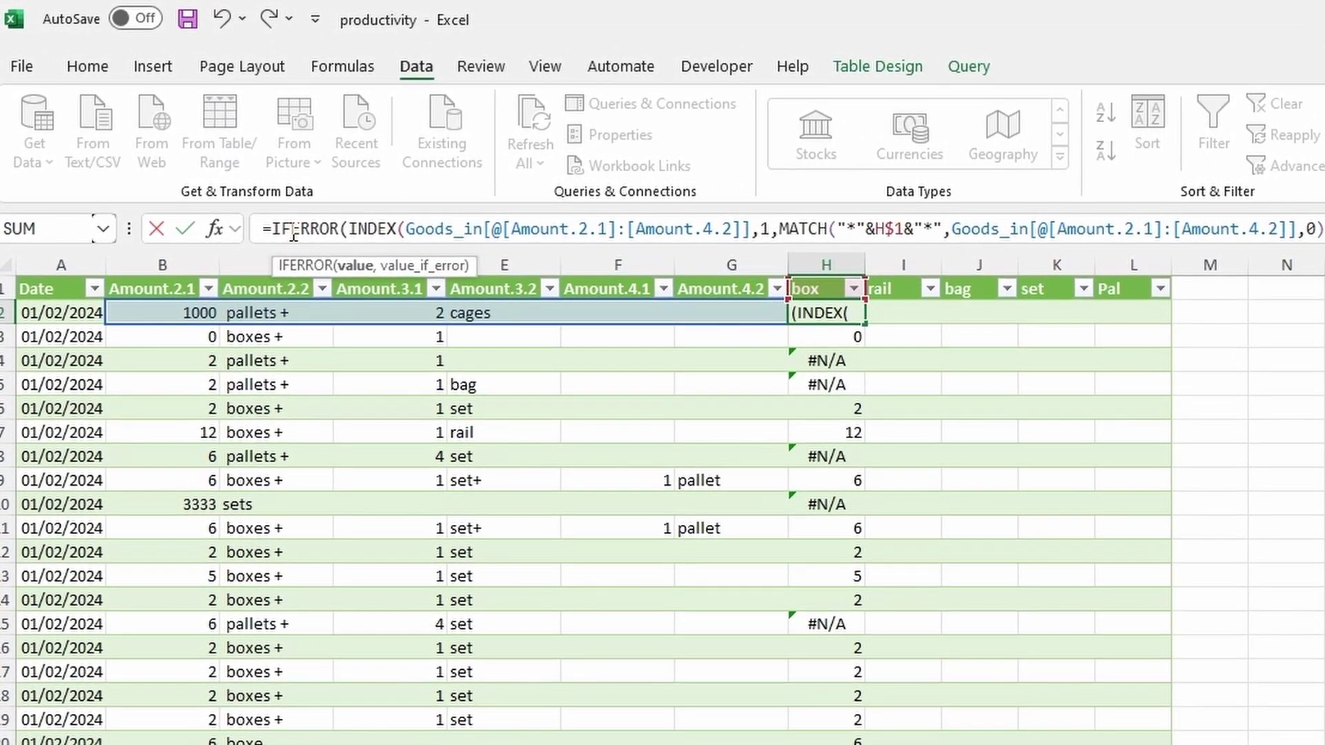
{"action": "key", "text": "End"}
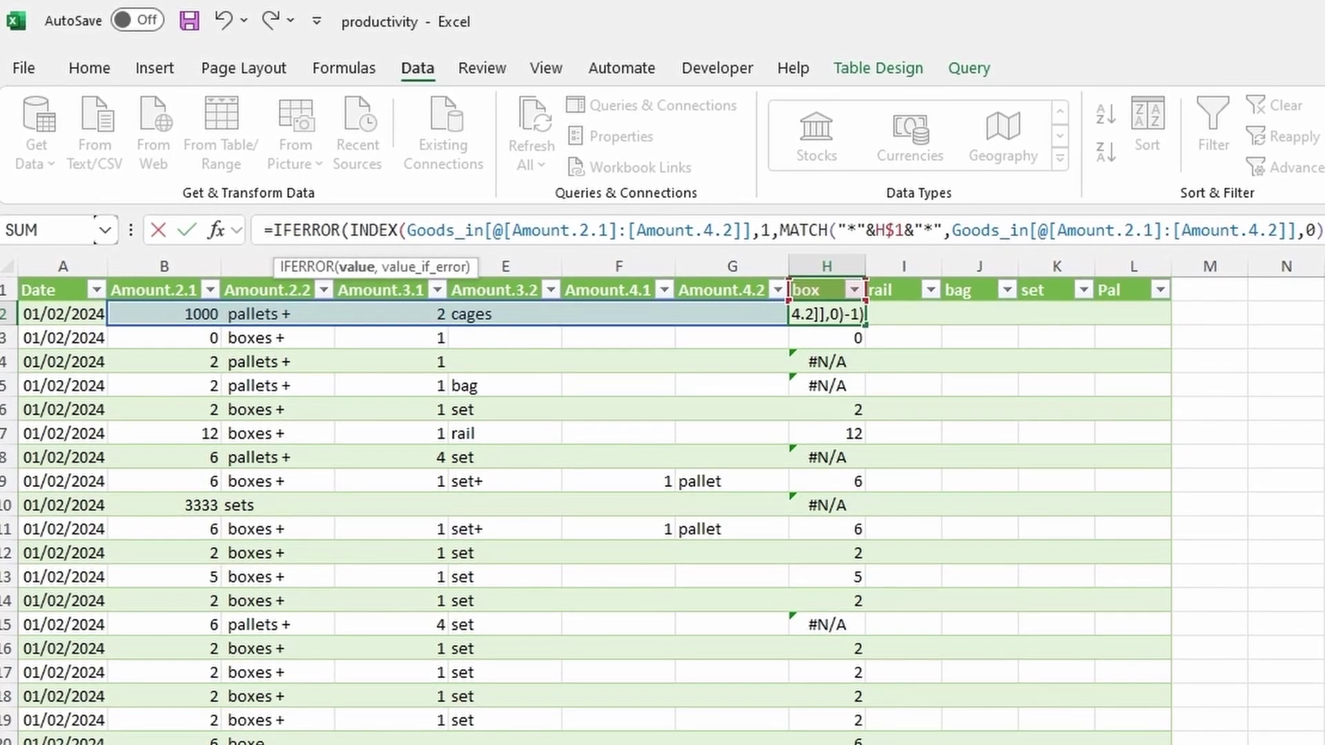
{"action": "type", "text": ","}
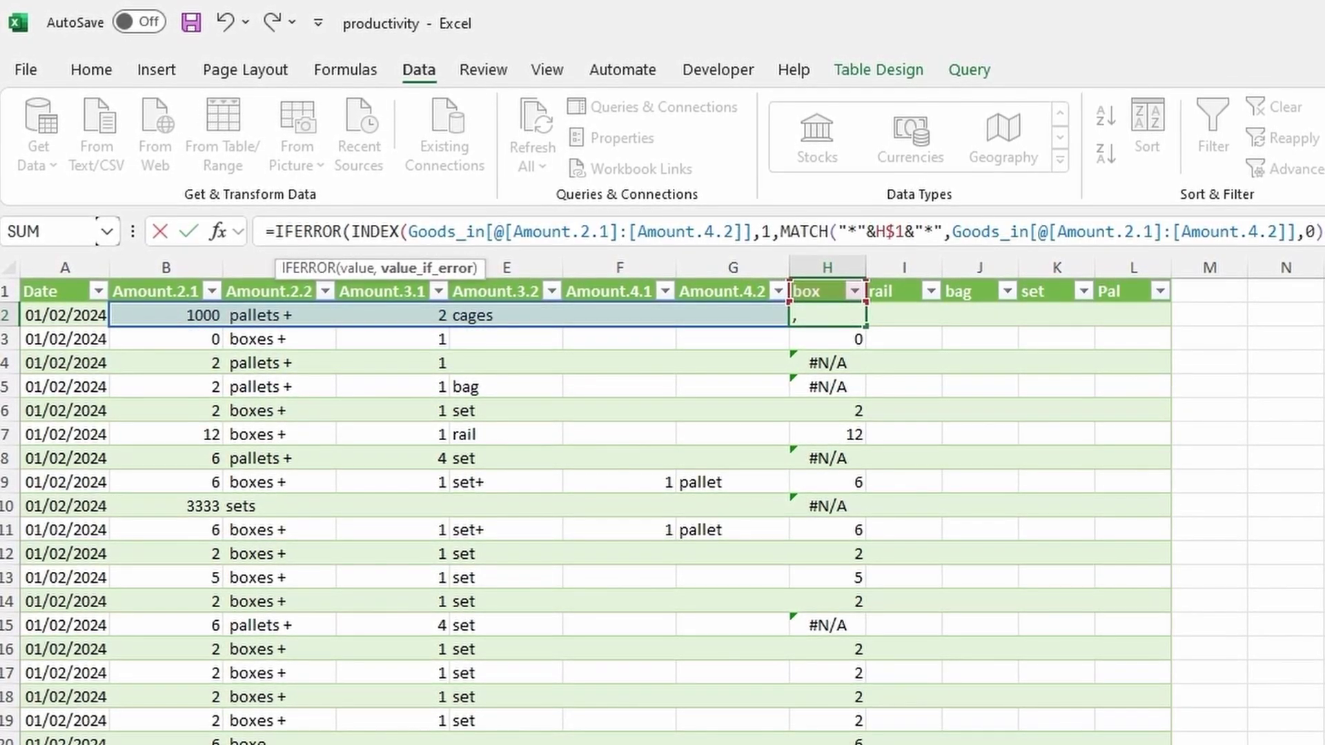
{"action": "type", "text": "\"\""}
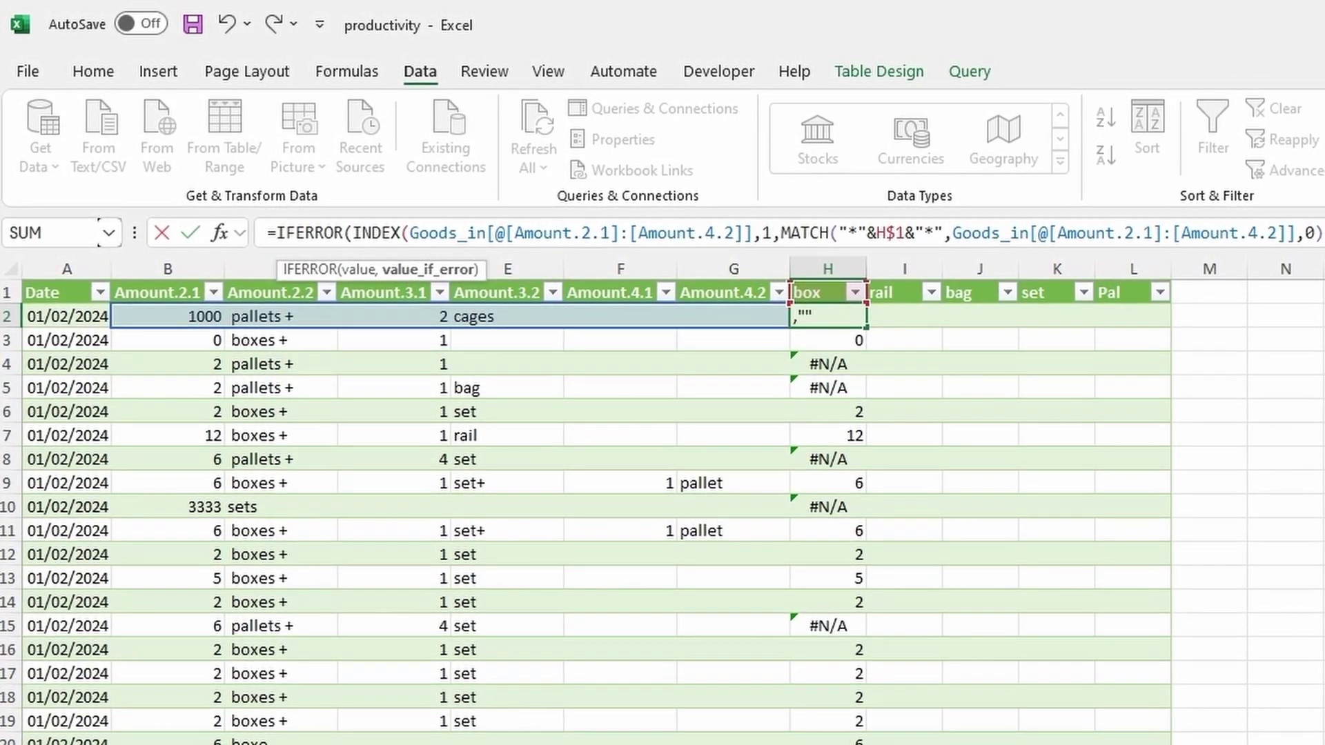
{"action": "type", "text": ")"}
{"action": "key", "text": "Return"}
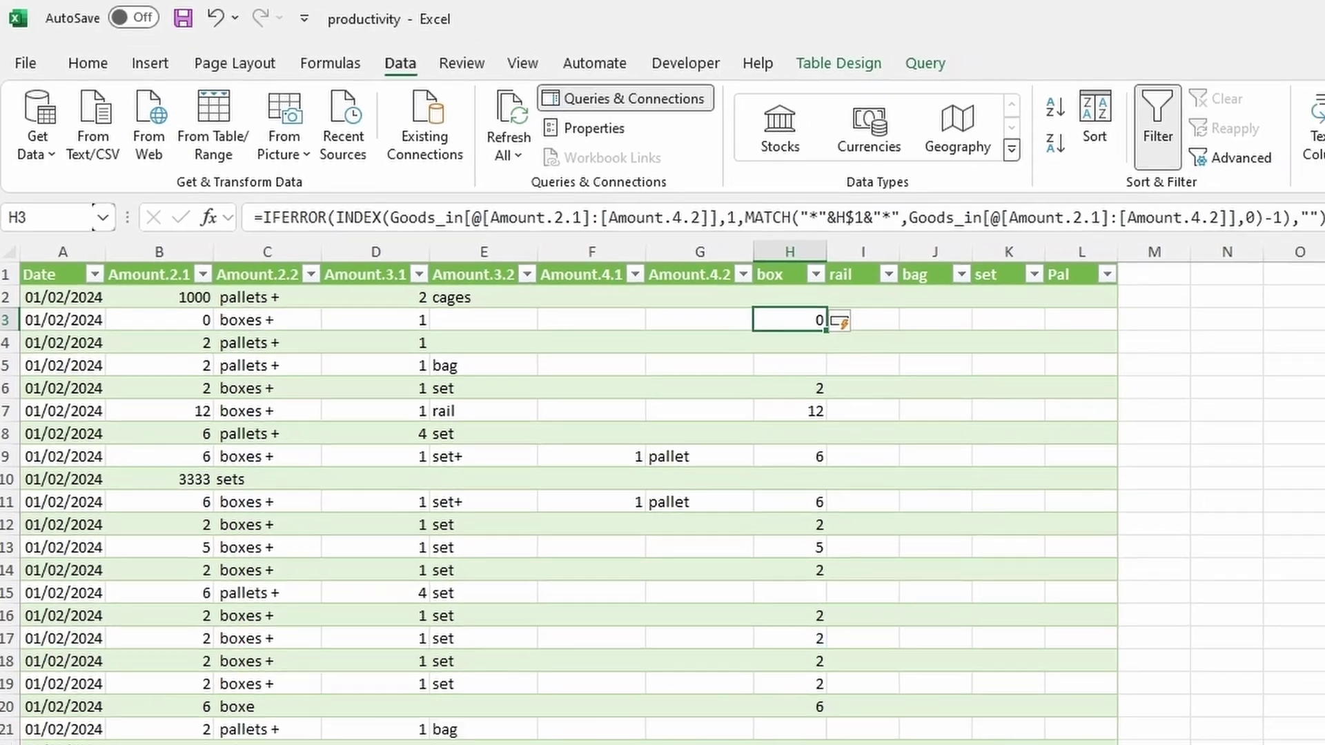
{"action": "left_click", "coordinate": [704, 598]}
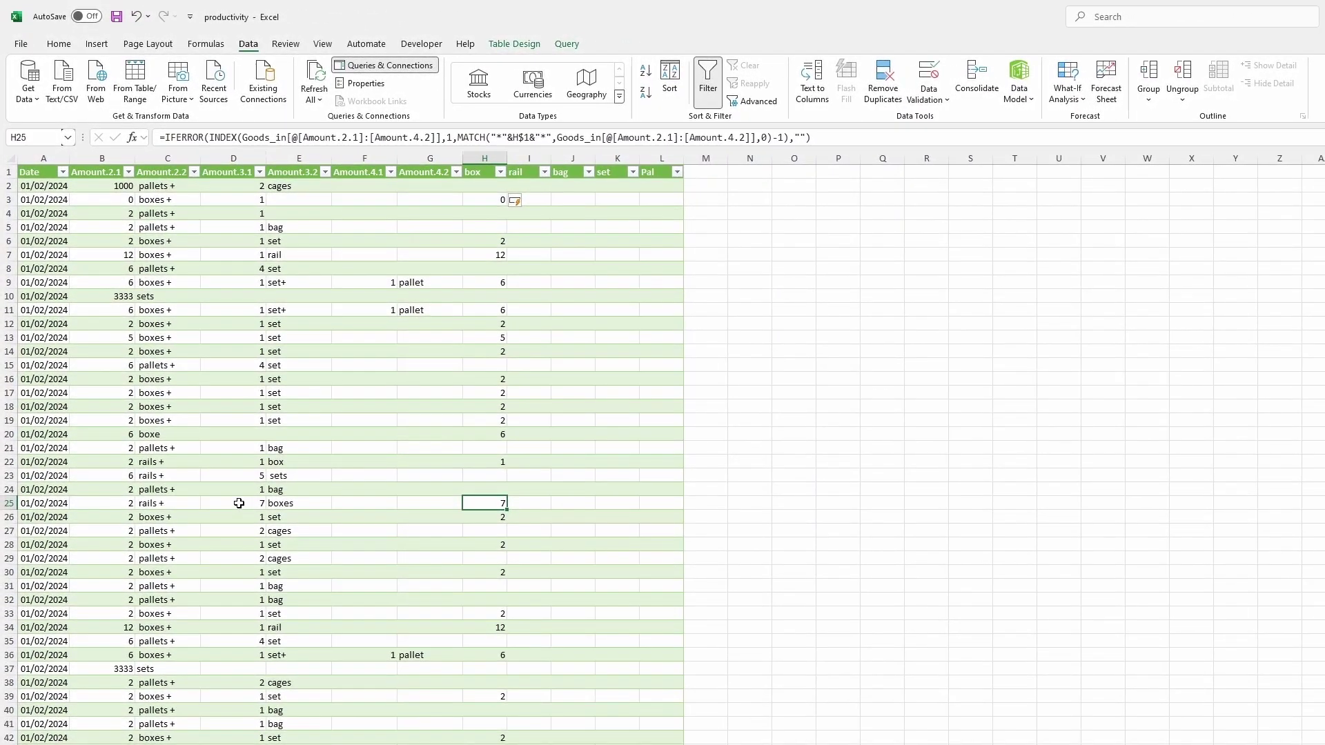
{"action": "left_click", "coordinate": [239, 504]}
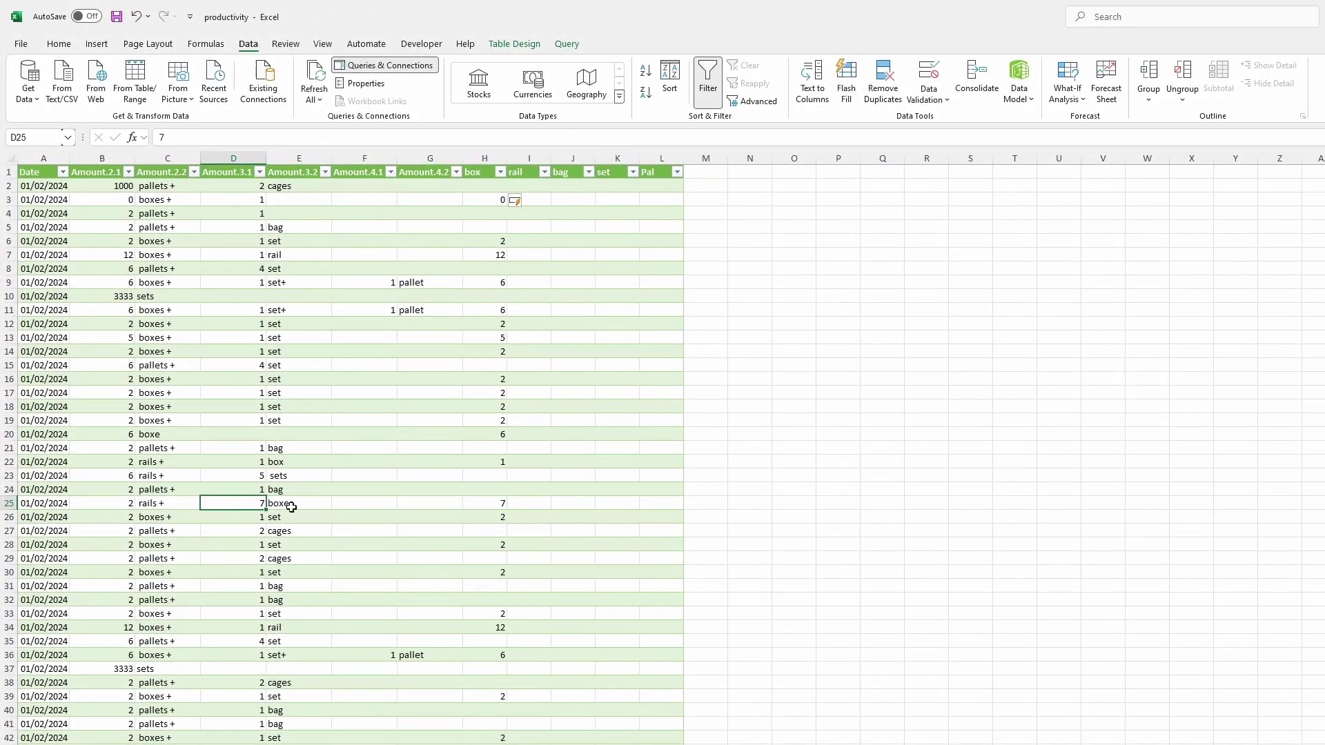
{"action": "left_click", "coordinate": [291, 507]}
{"action": "left_click", "coordinate": [256, 506]}
{"action": "left_click", "coordinate": [490, 503]}
Copy the H2 formula right across the rail, bag, set and Pal columns
{"action": "left_click", "coordinate": [492, 184]}
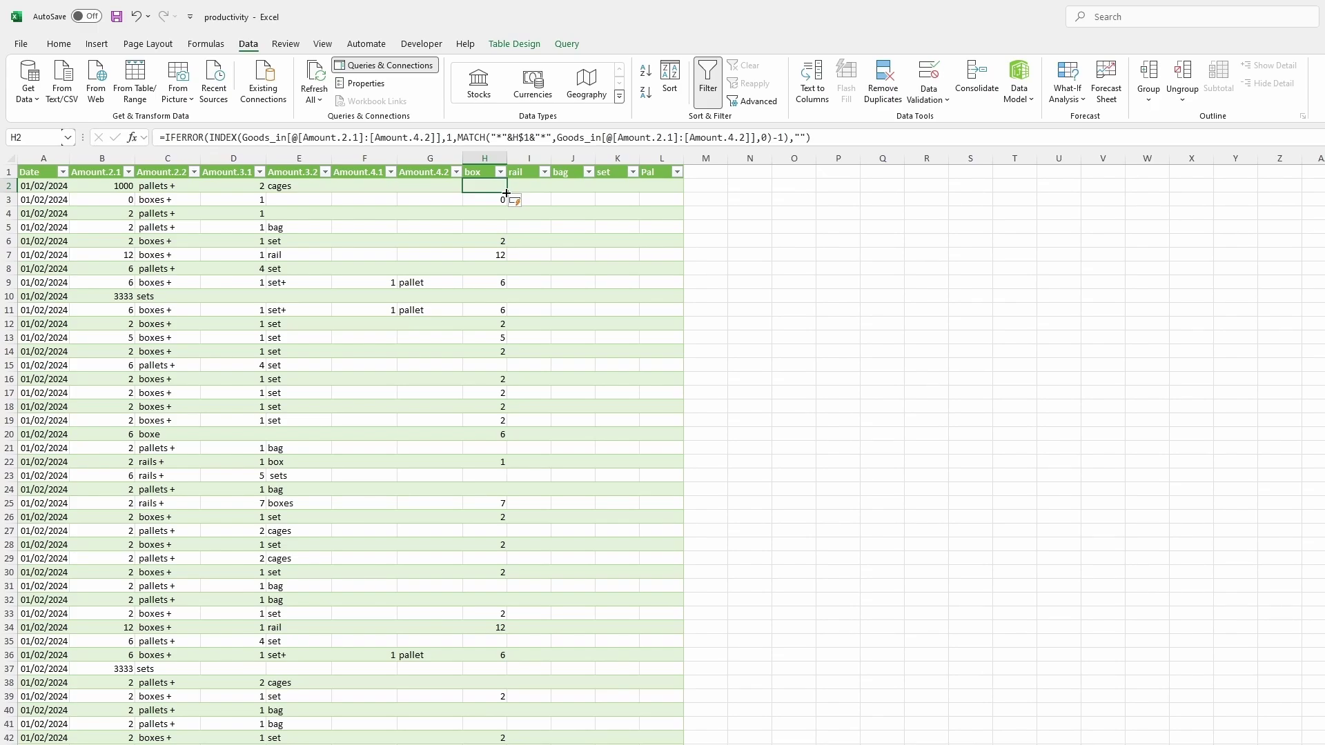
{"action": "left_click_drag", "start_coordinate": [507, 193], "coordinate": [670, 188]}
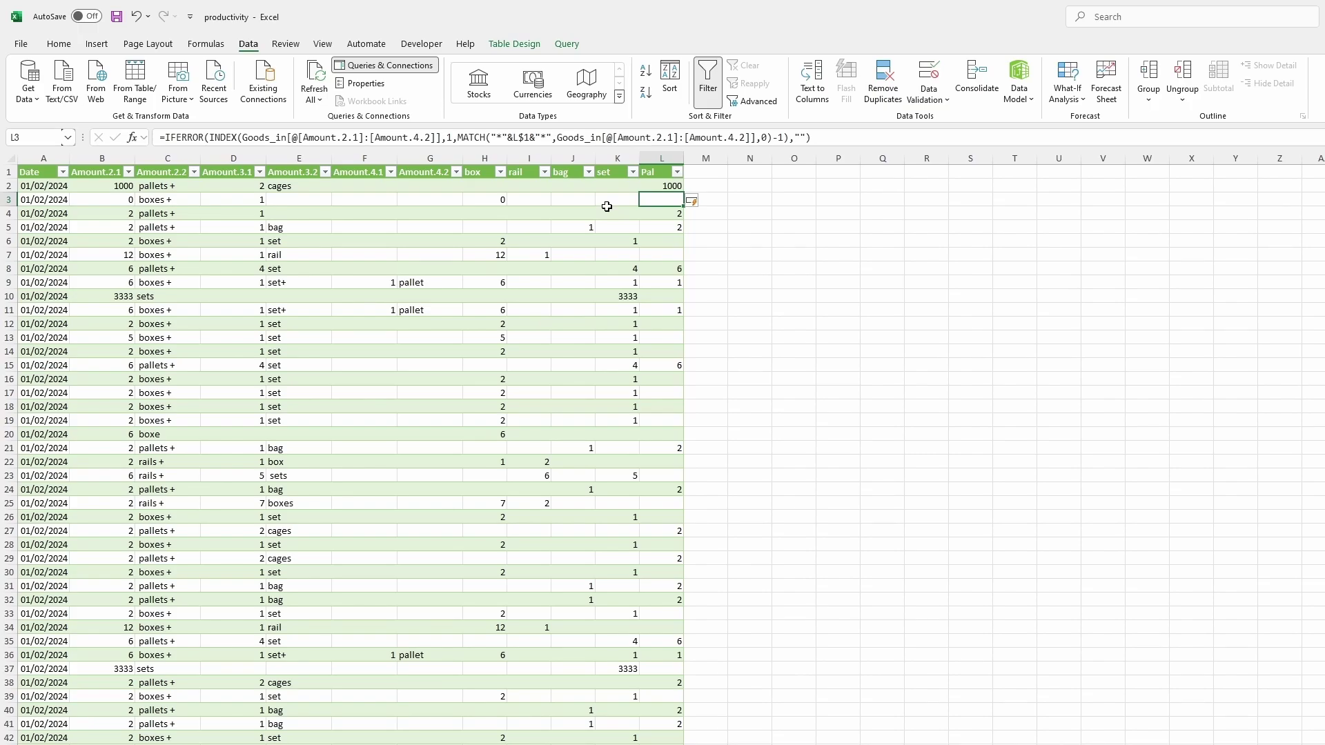
{"action": "left_click_drag", "start_coordinate": [473, 185], "coordinate": [656, 476]}
{"action": "left_click", "coordinate": [488, 295]}
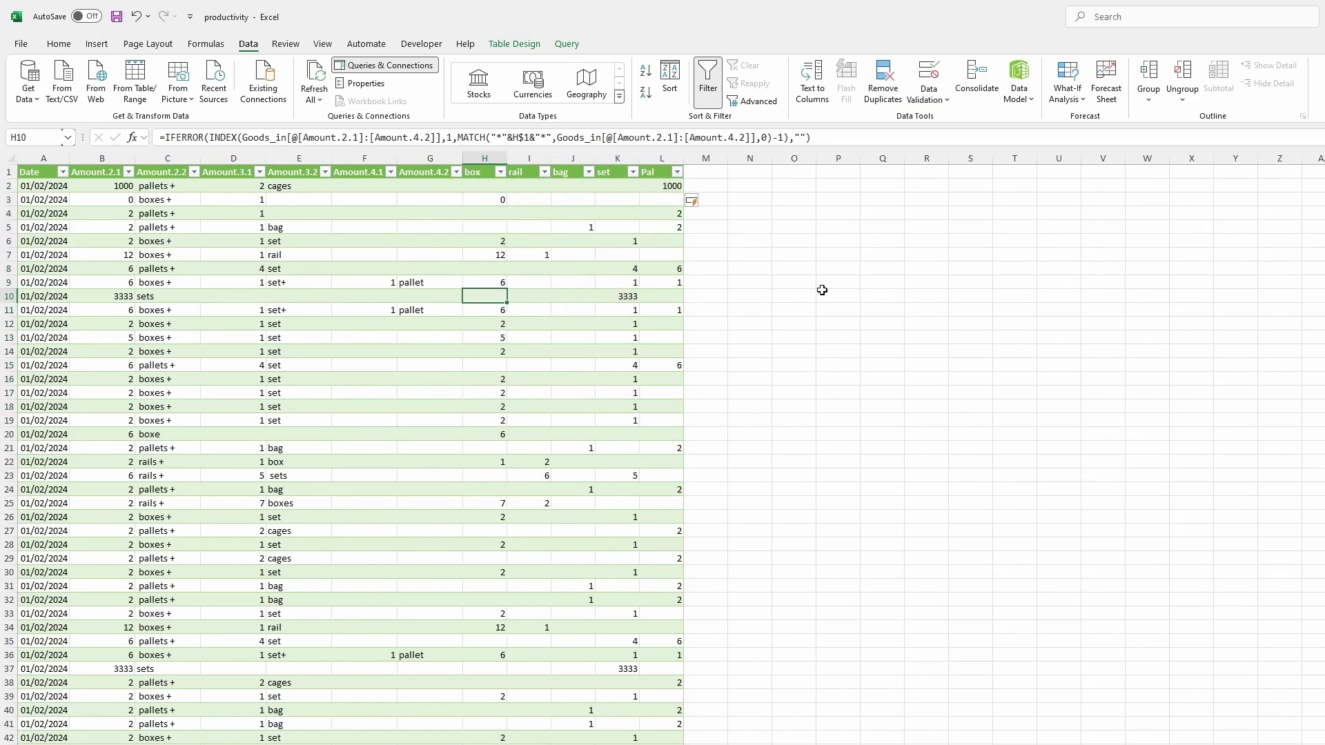
{"action": "left_click", "coordinate": [716, 353]}
Paste the item header row and copy all of column A's dates beneath it in the summary
{"action": "type", "text": "Boxes\trail\tbag\tPallet\tset"}
{"action": "left_click", "coordinate": [851, 425]}
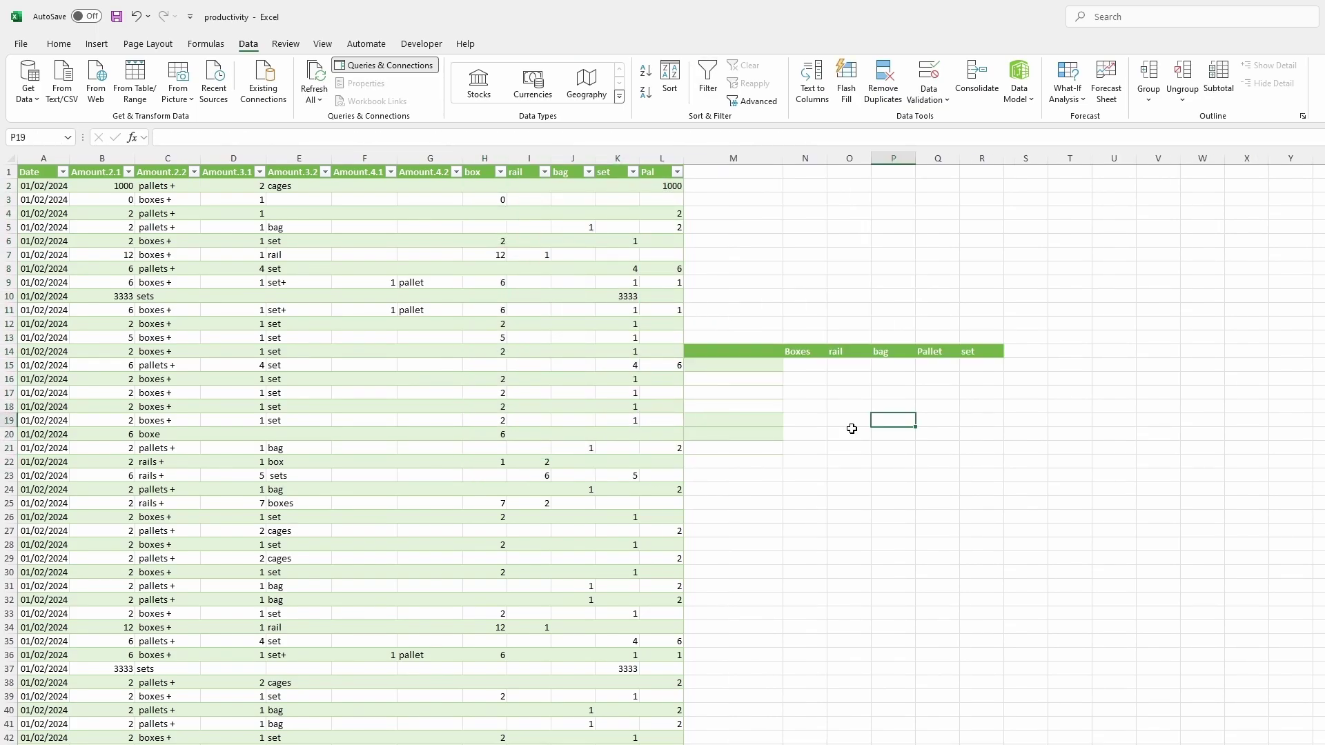
{"action": "left_click", "coordinate": [816, 404]}
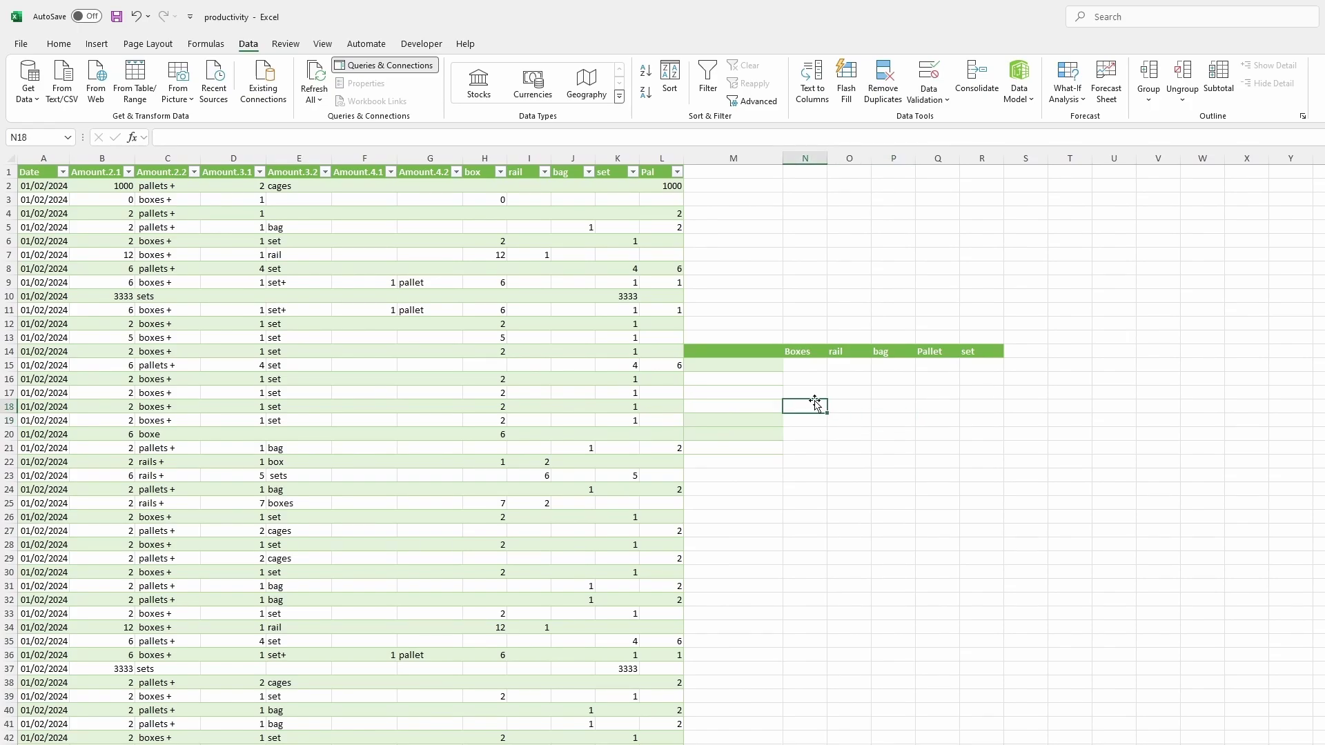
{"action": "left_click", "coordinate": [769, 366]}
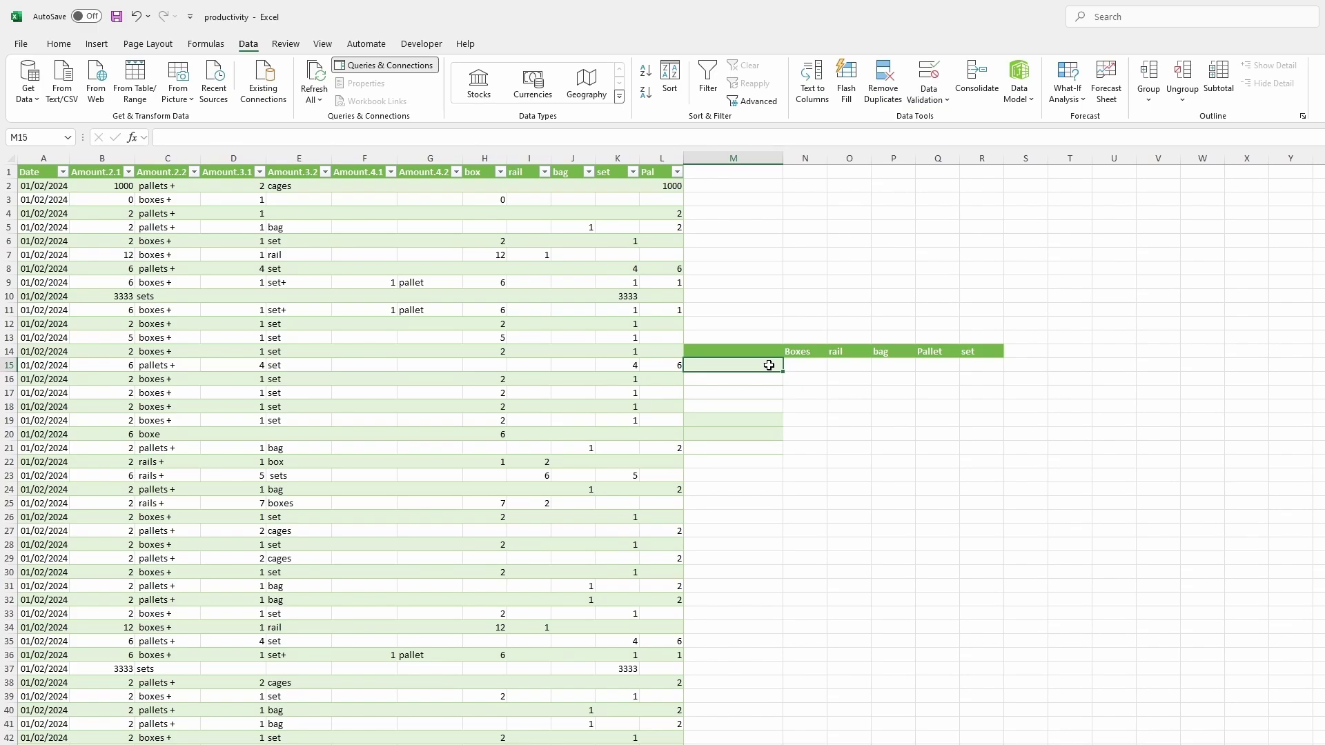
{"action": "left_click", "coordinate": [41, 187]}
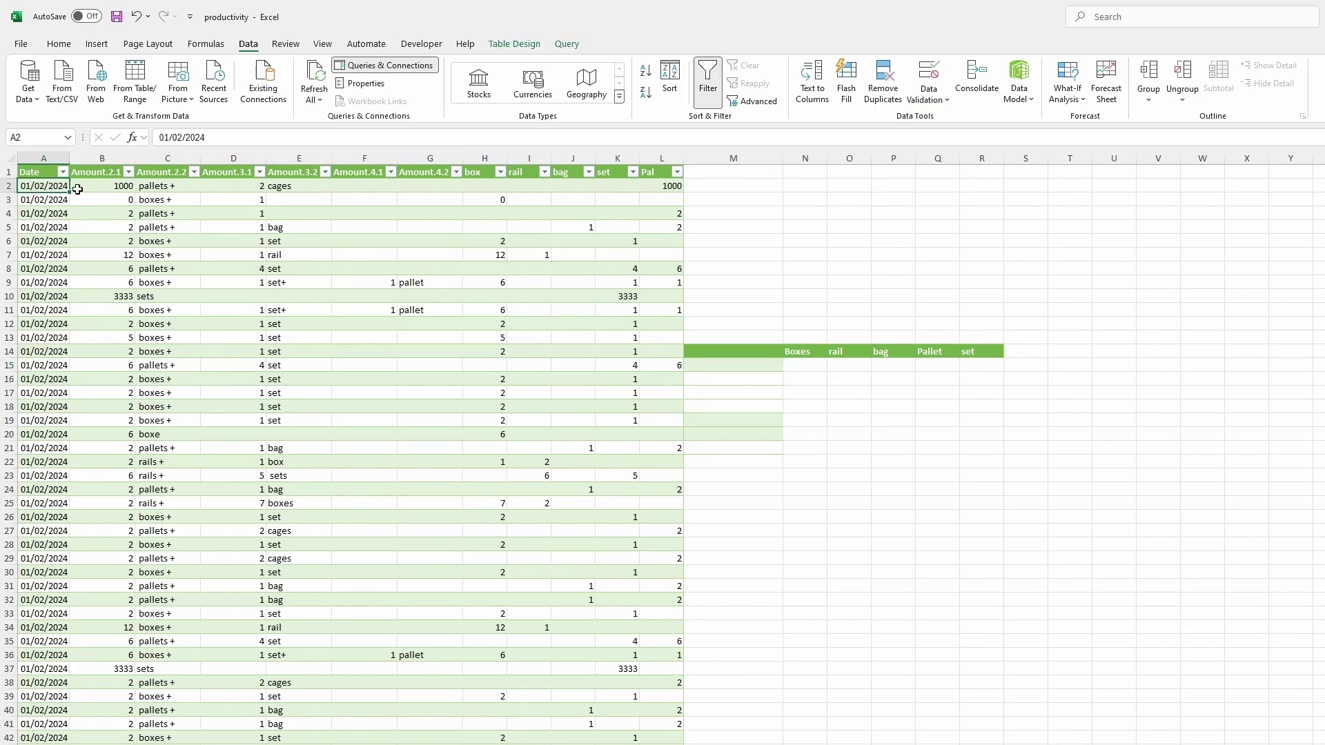
{"action": "key", "text": "ctrl+shift+Down"}
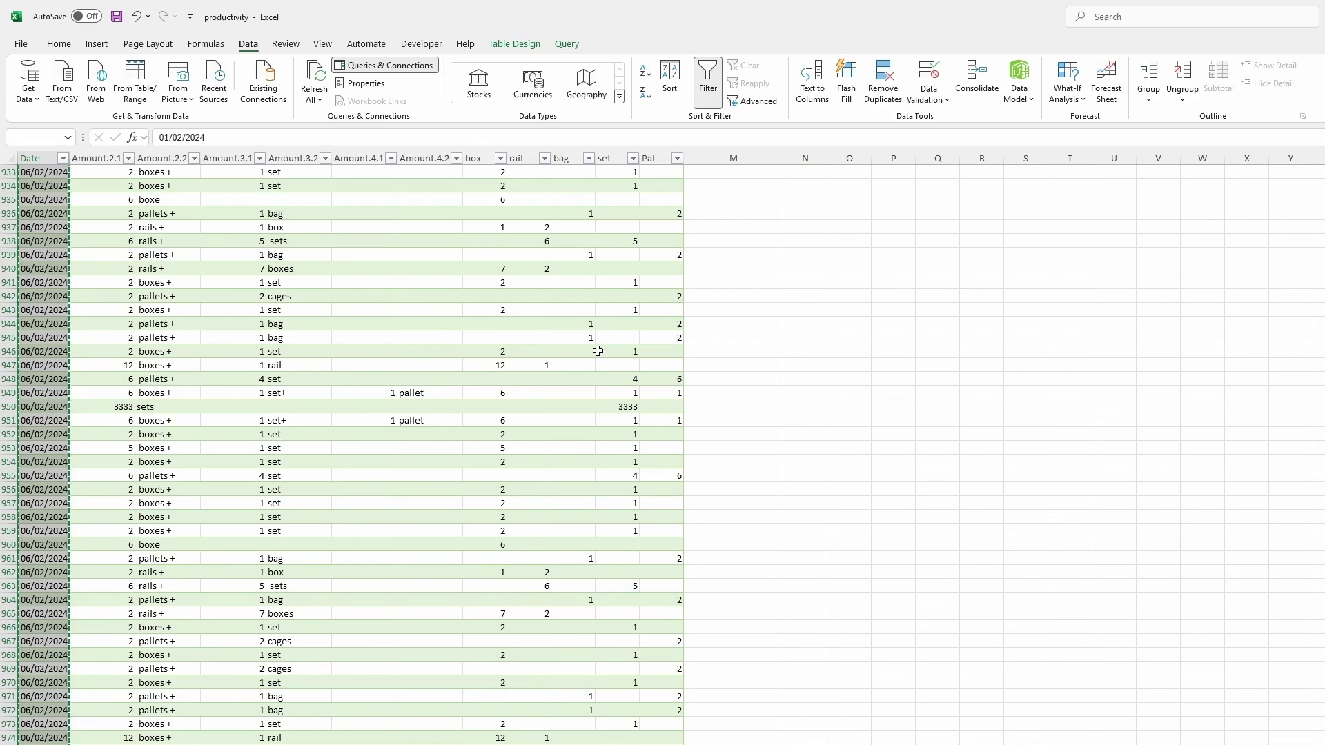
{"action": "key", "text": "ctrl+Home"}
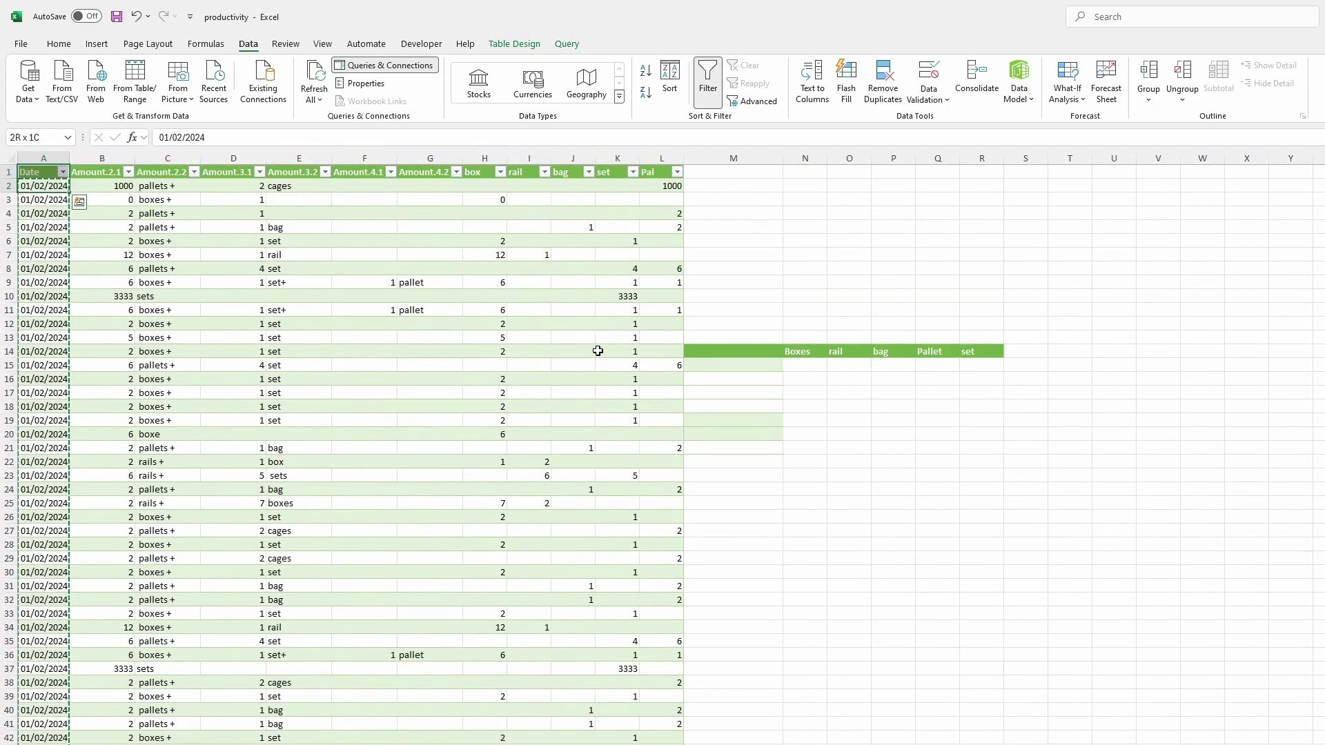
{"action": "left_click", "coordinate": [735, 365]}
{"action": "key", "text": "ctrl+v"}
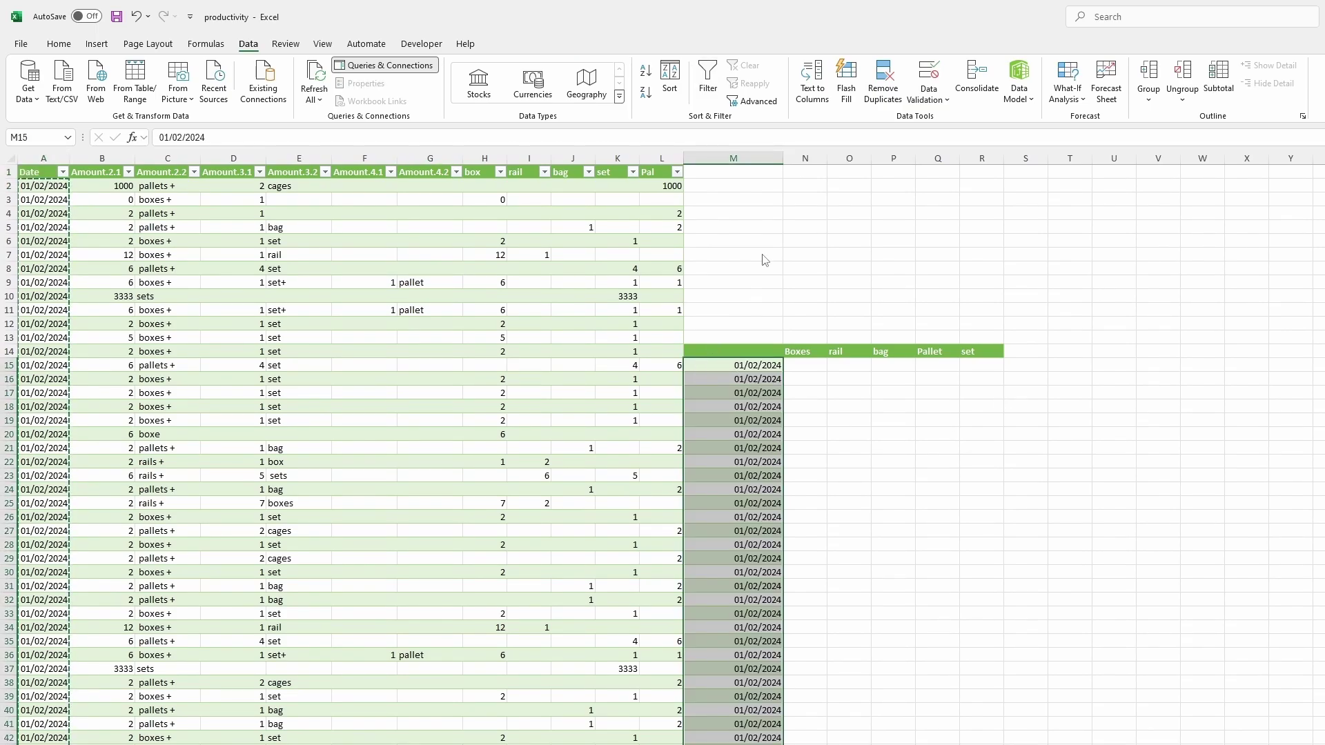
Remove duplicate dates from column M only, leaving 01/02/2024 through 06/02/2024
{"action": "left_click", "coordinate": [762, 350]}
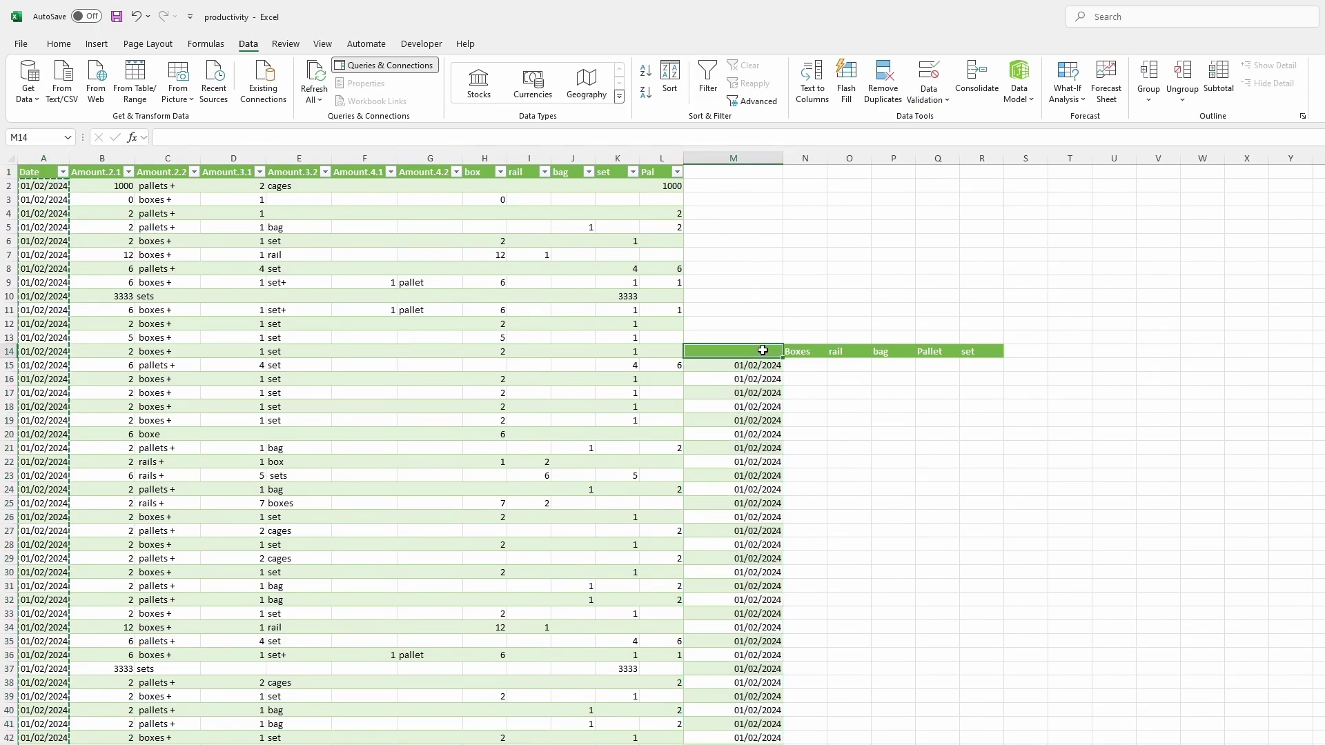
{"action": "key", "text": "shift+Down"}
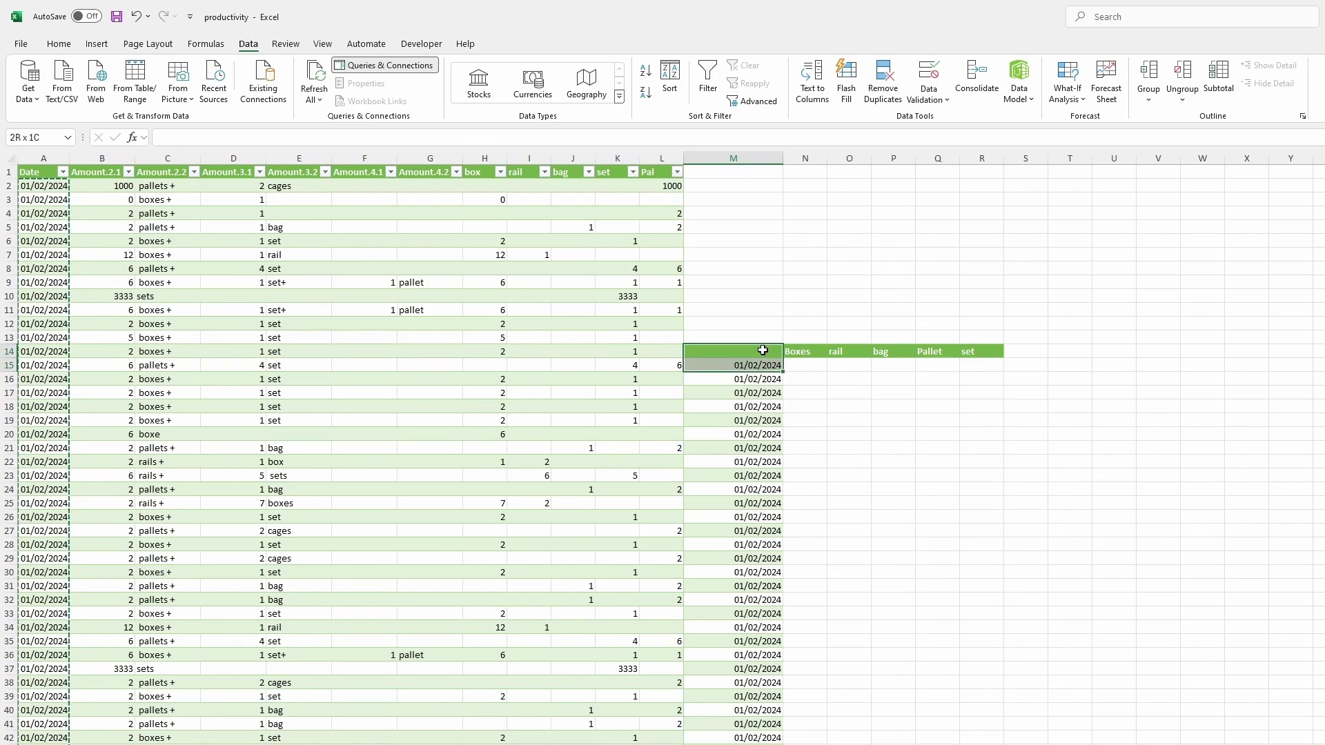
{"action": "key", "text": "ctrl+shift+Down"}
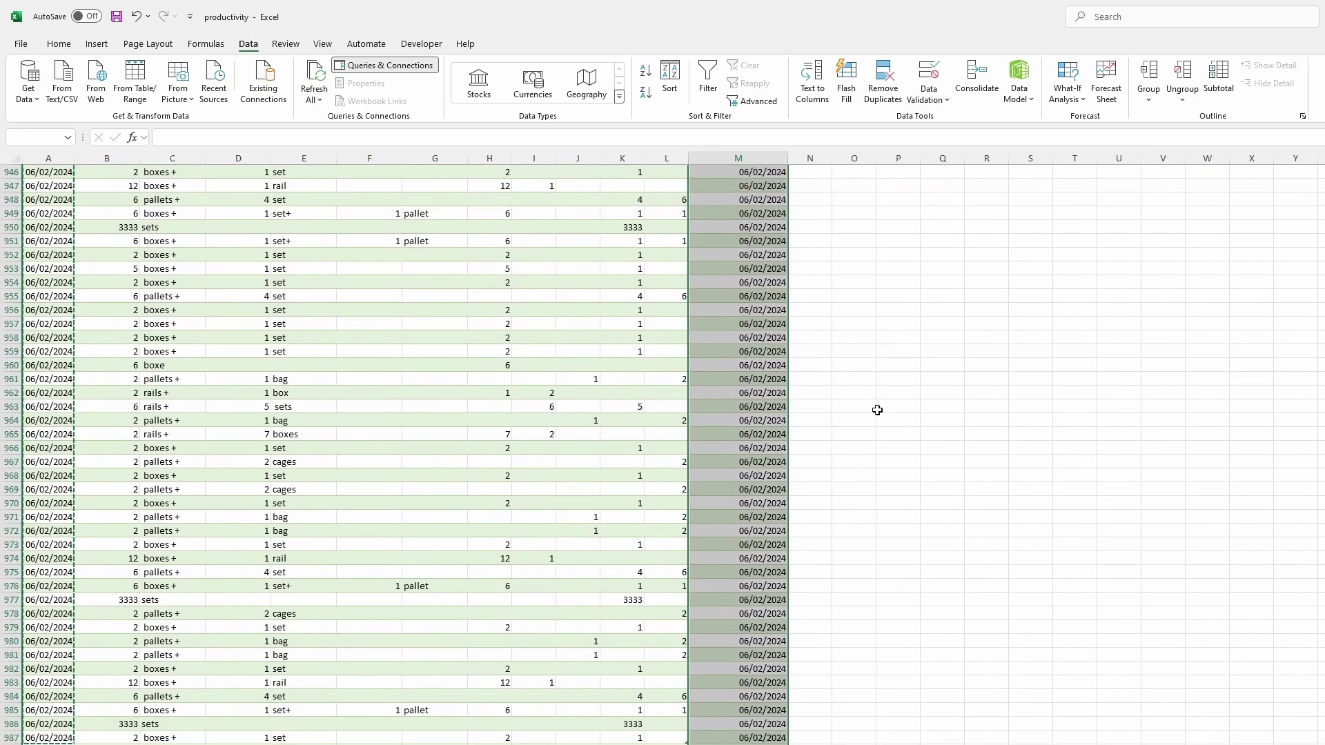
{"action": "scroll", "coordinate": [876, 407], "scroll_direction": "up", "scroll_amount": 3}
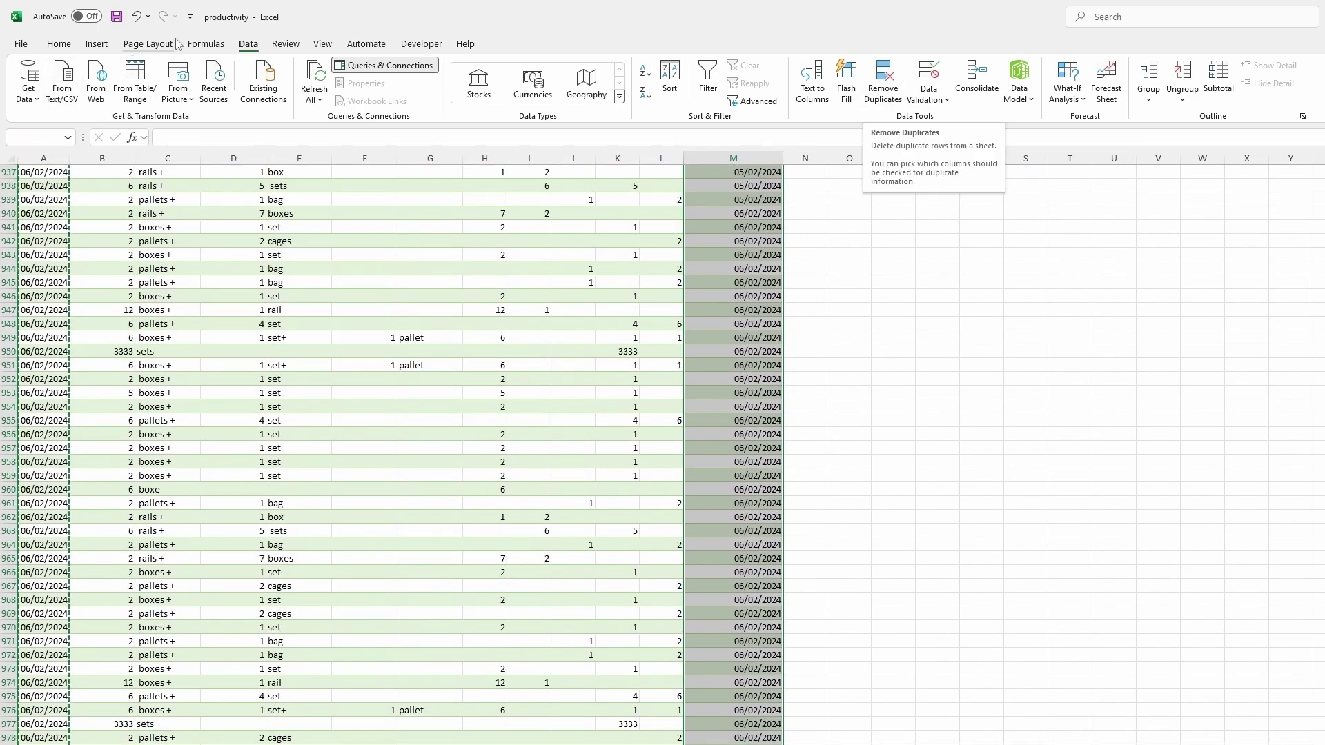
{"action": "left_click", "coordinate": [882, 95]}
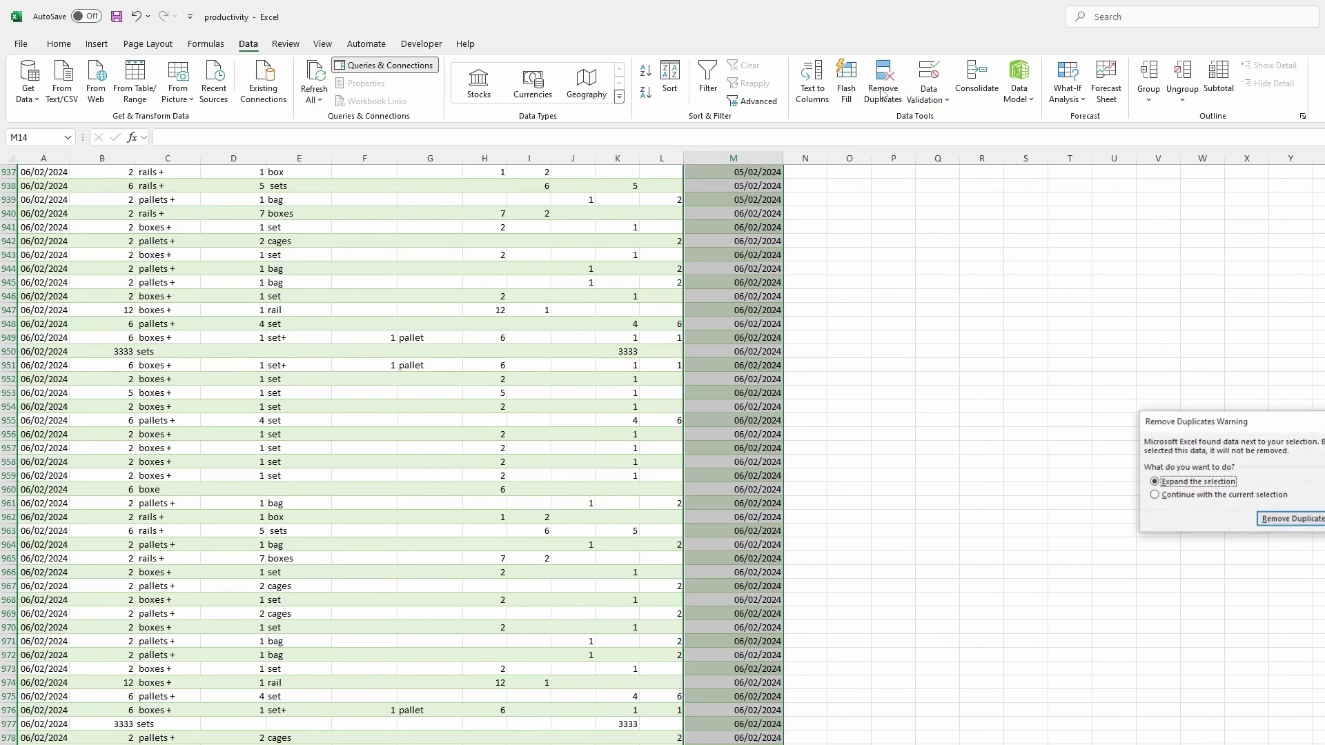
{"action": "left_click", "coordinate": [1177, 495]}
{"action": "left_click", "coordinate": [1319, 520]}
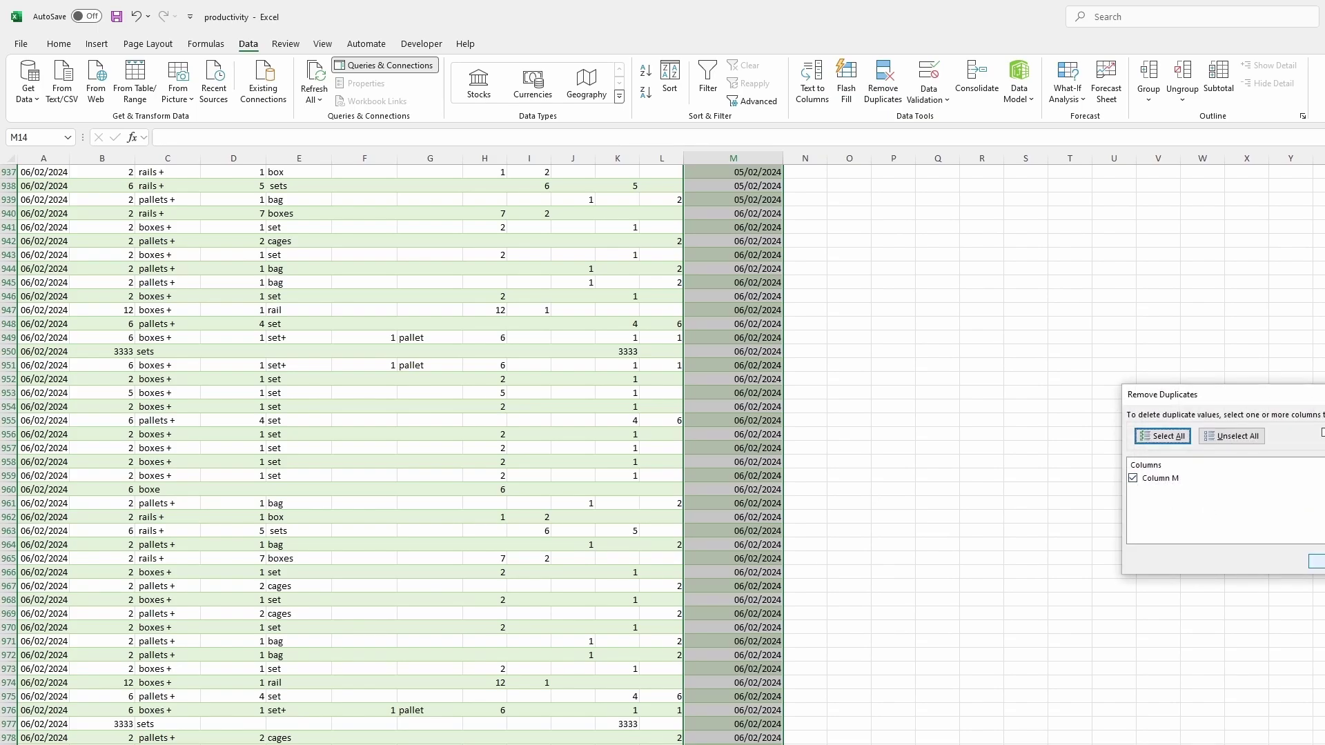
{"action": "left_click", "coordinate": [1316, 561]}
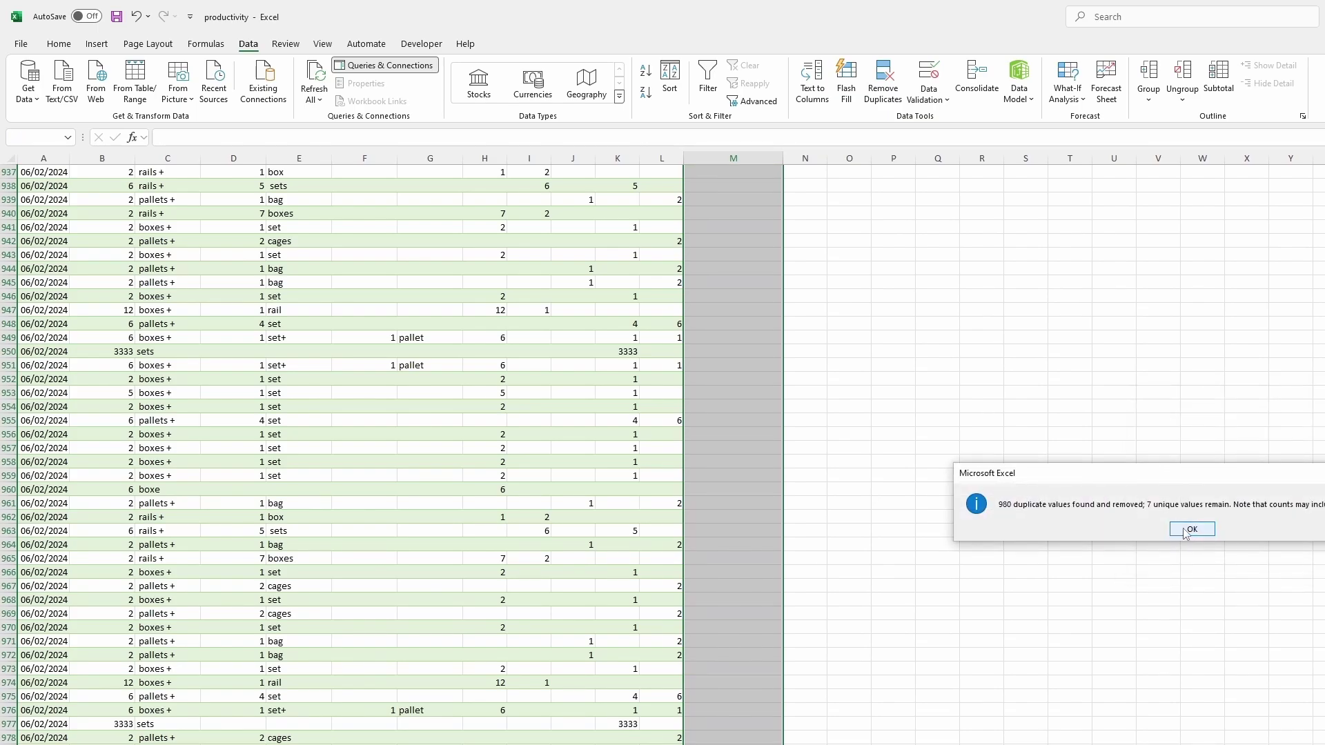
{"action": "left_click", "coordinate": [1200, 540]}
{"action": "left_click", "coordinate": [759, 354]}
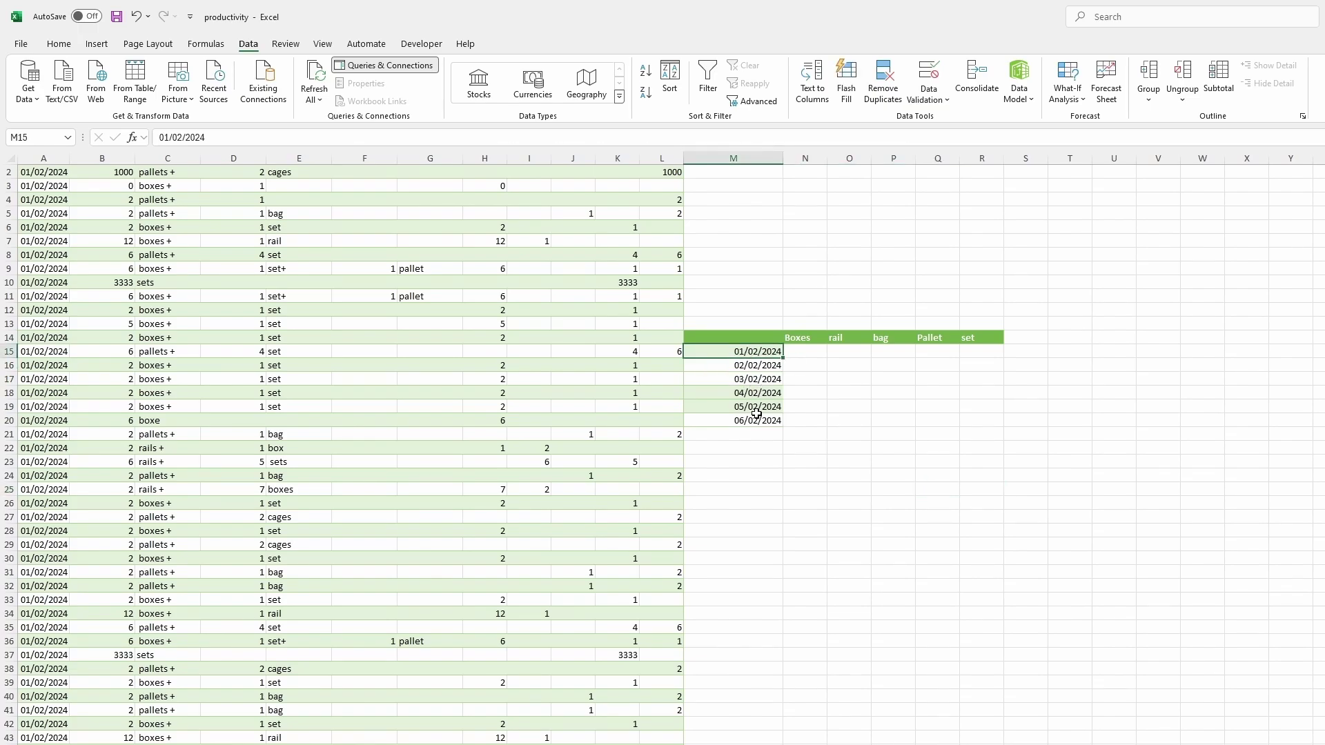
Enter =SUMIF(Goods_in,$M15,Goods_in[box]) in N15, giving 318 for 01/02/2024
{"action": "left_click", "coordinate": [945, 411]}
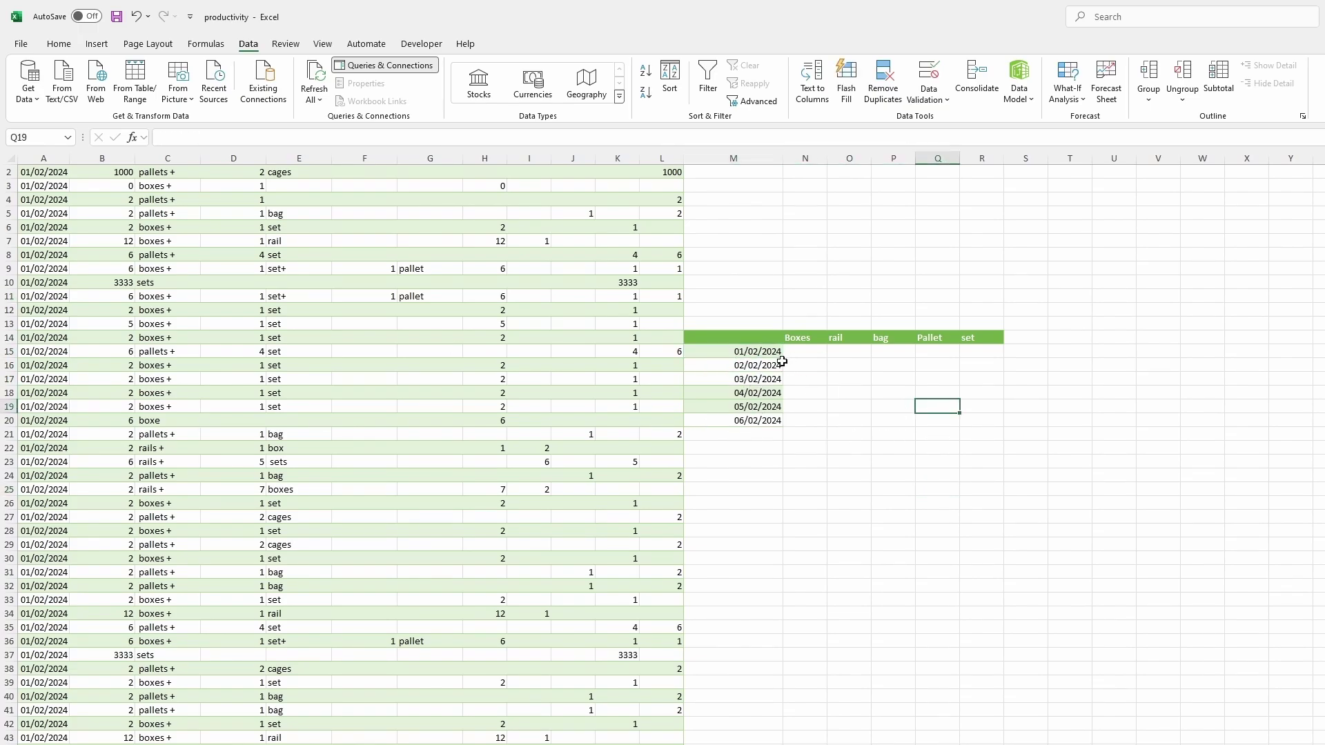
{"action": "left_click_drag", "start_coordinate": [42, 420], "coordinate": [41, 641]}
{"action": "left_click", "coordinate": [981, 585]}
{"action": "left_click", "coordinate": [806, 352]}
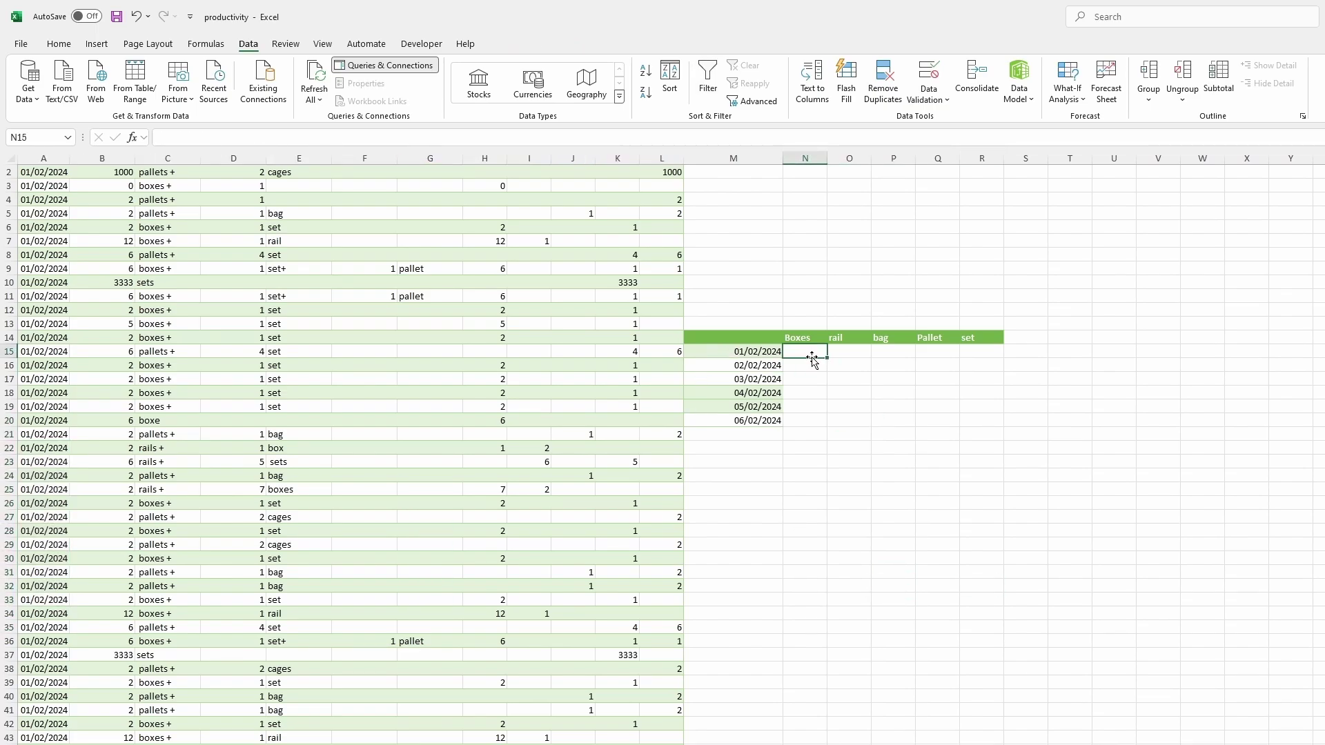
{"action": "scroll", "coordinate": [725, 517], "scroll_direction": "up", "scroll_amount": 1}
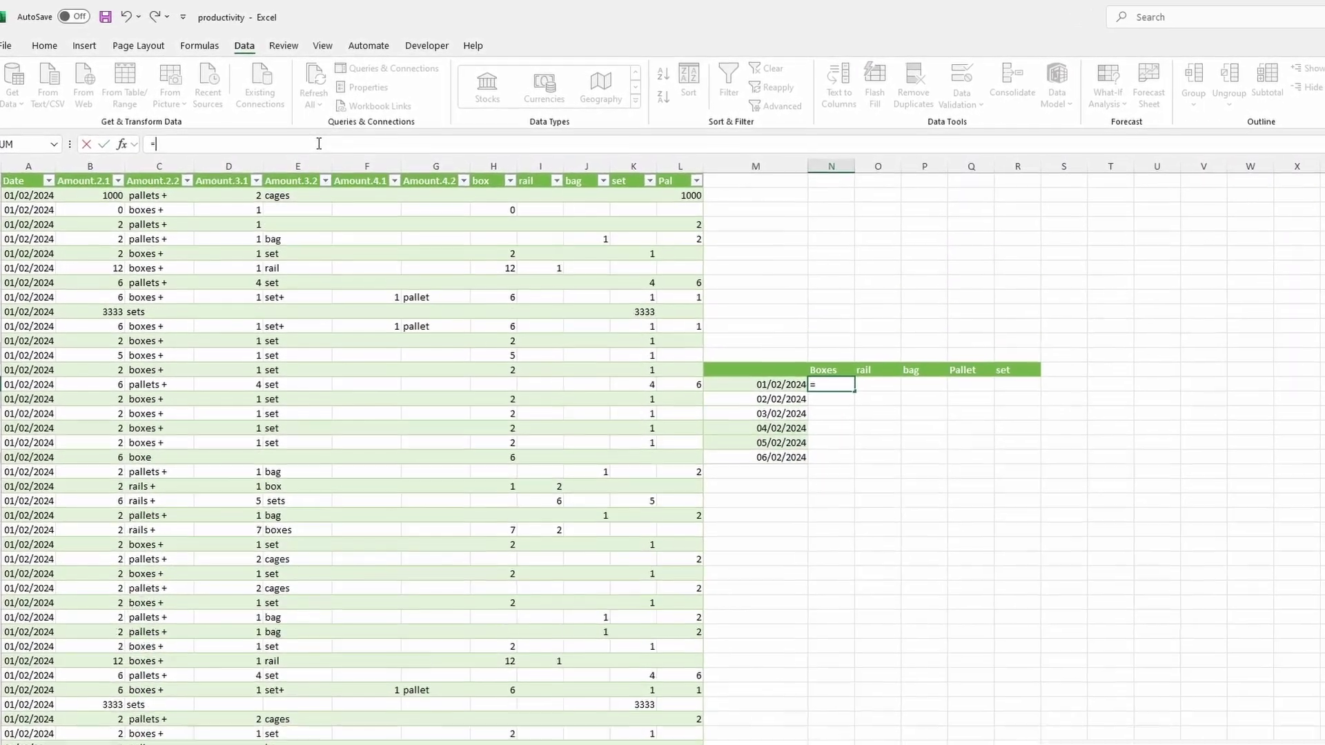
{"action": "type", "text": "sum"}
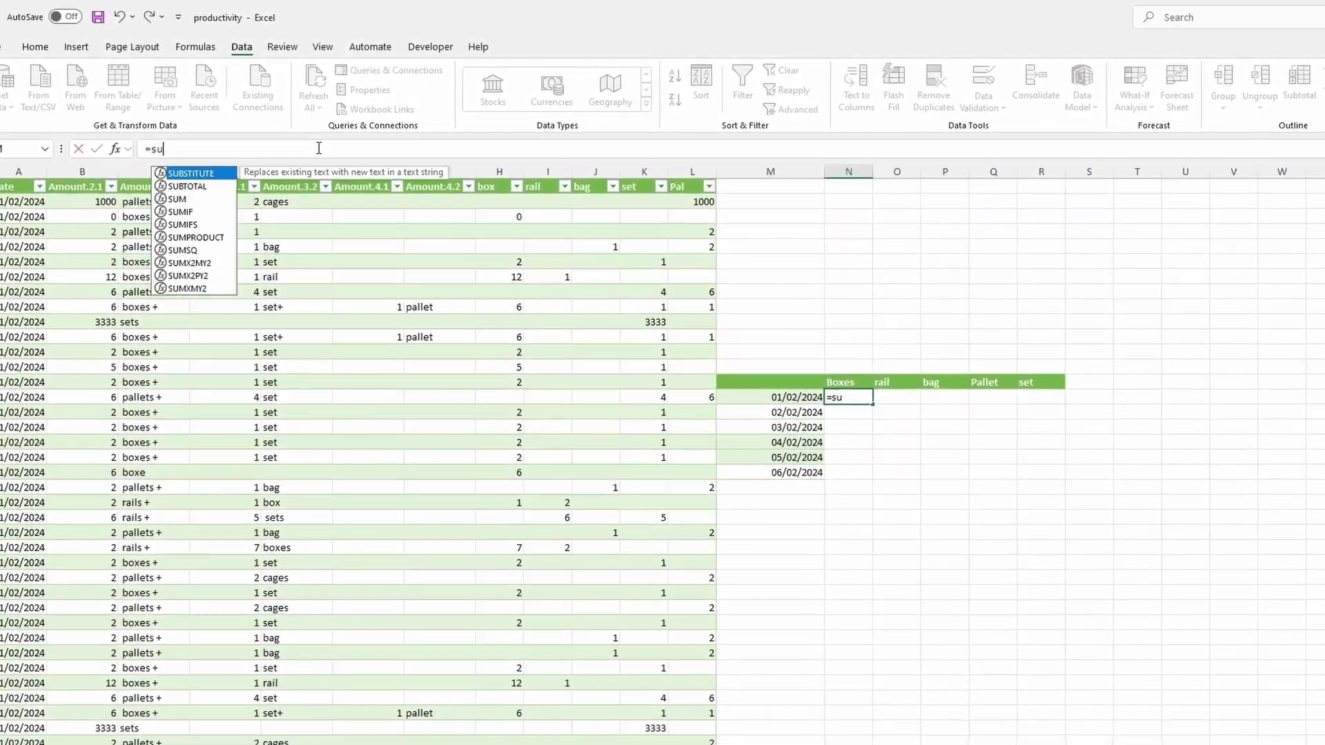
{"action": "type", "text": "if"}
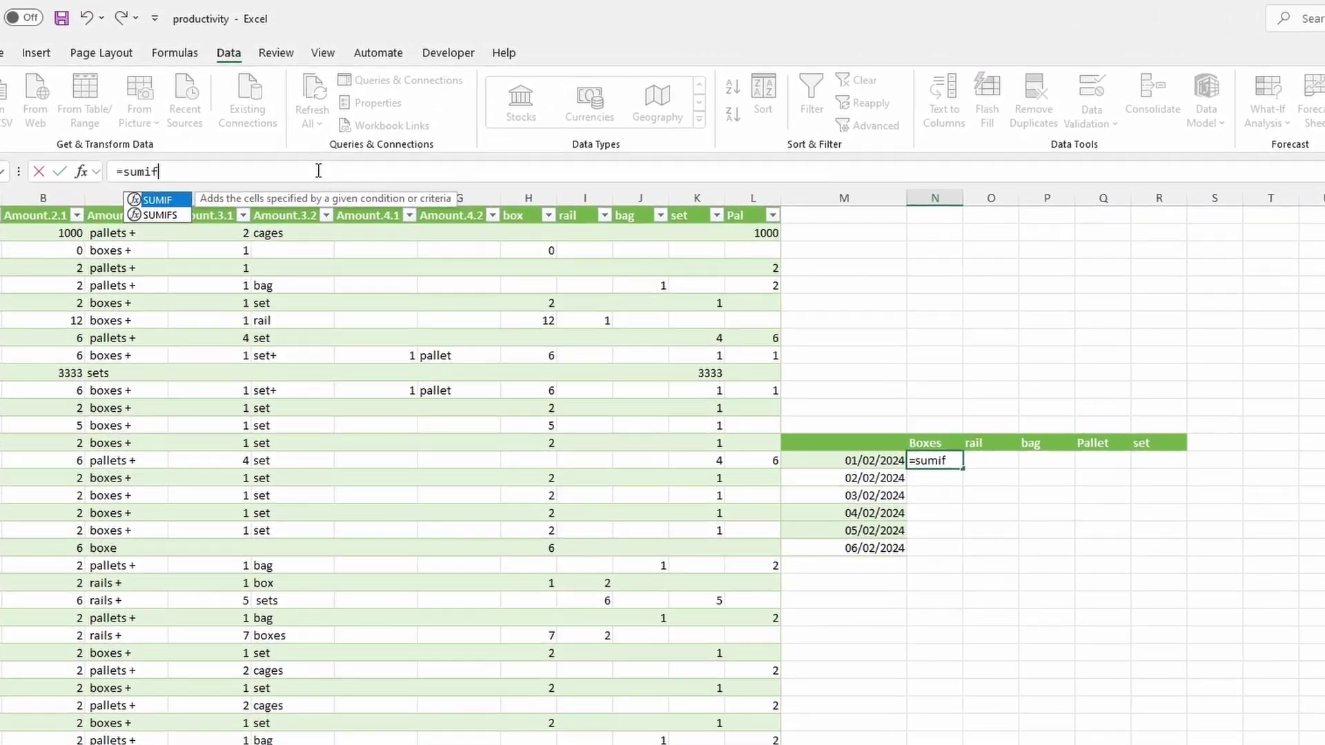
{"action": "type", "text": "("}
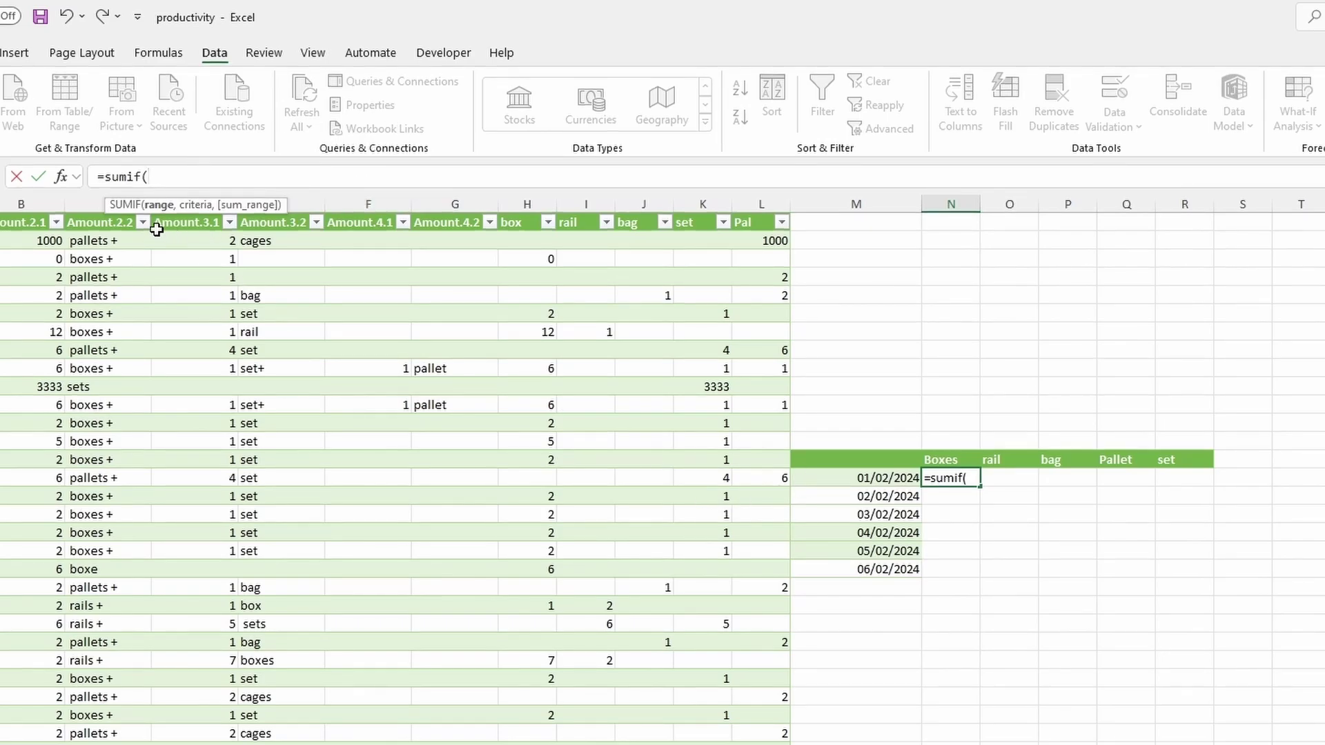
{"action": "type", "text": "Goods_in"}
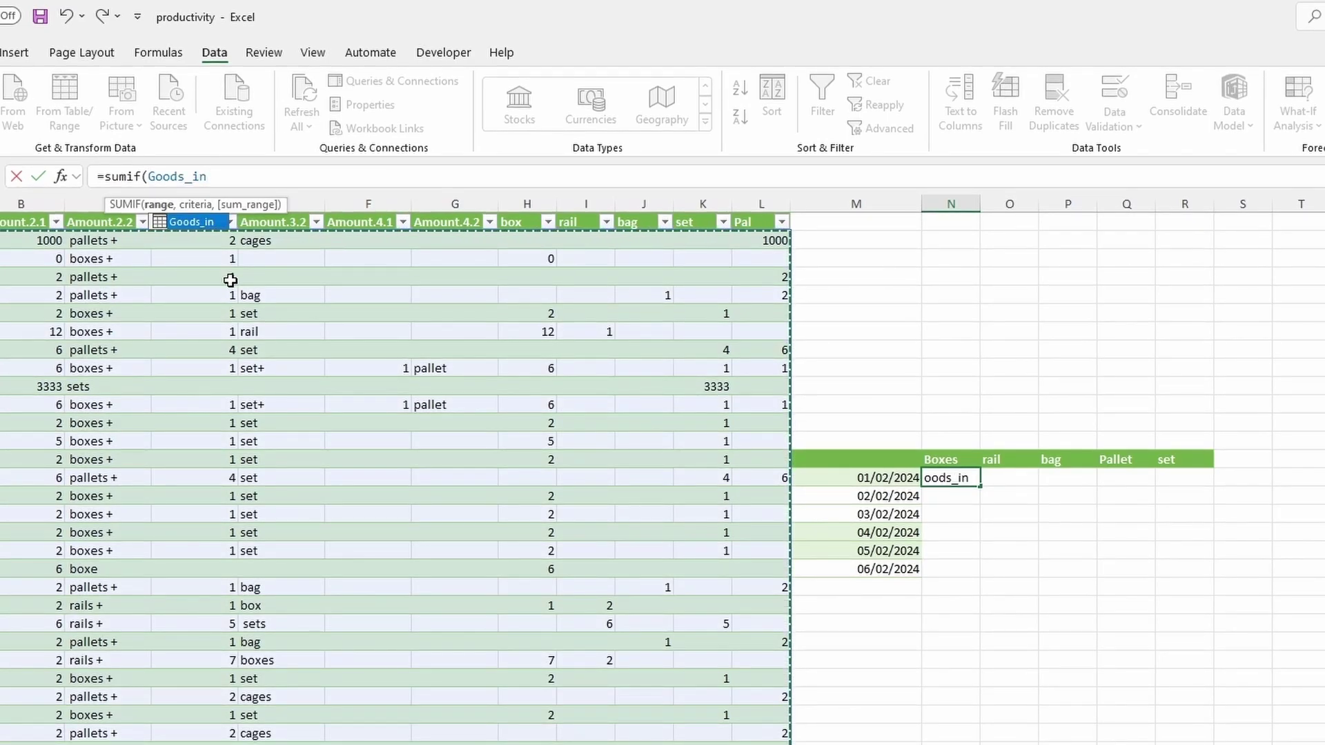
{"action": "type", "text": ","}
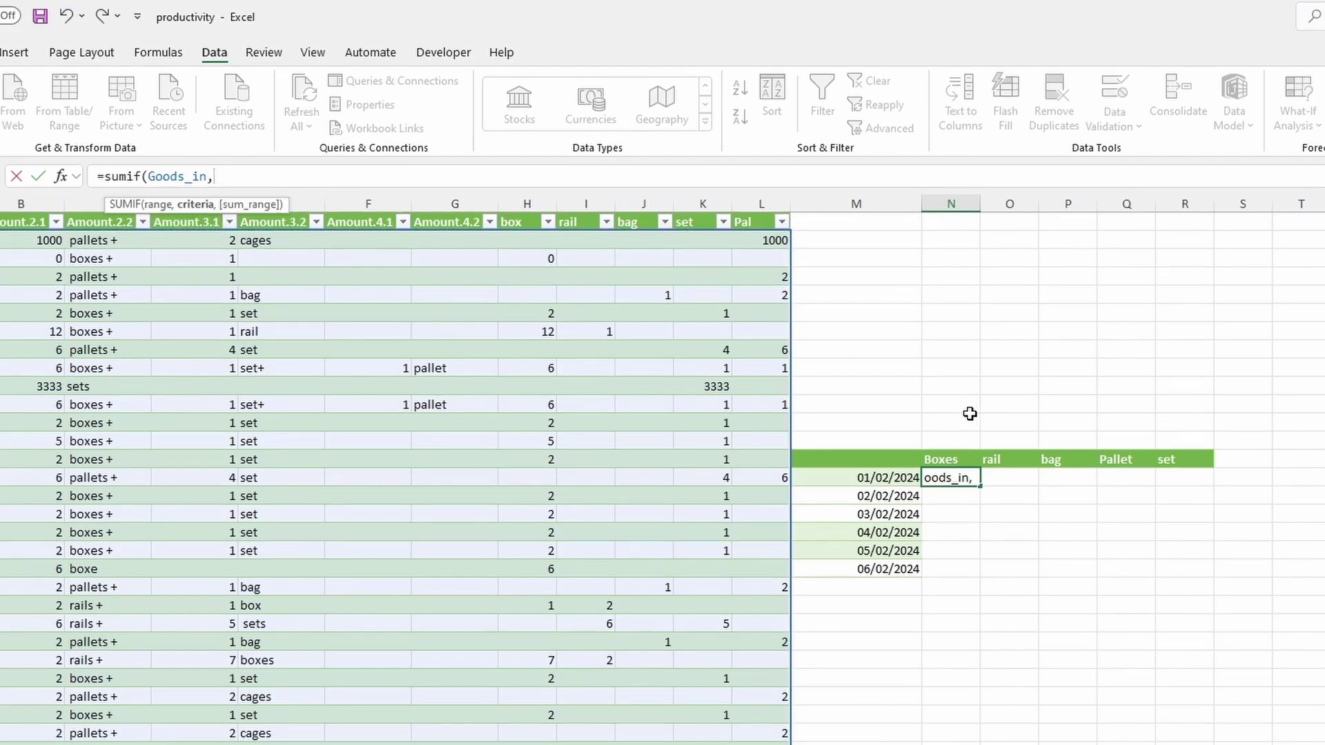
{"action": "left_click", "coordinate": [861, 479]}
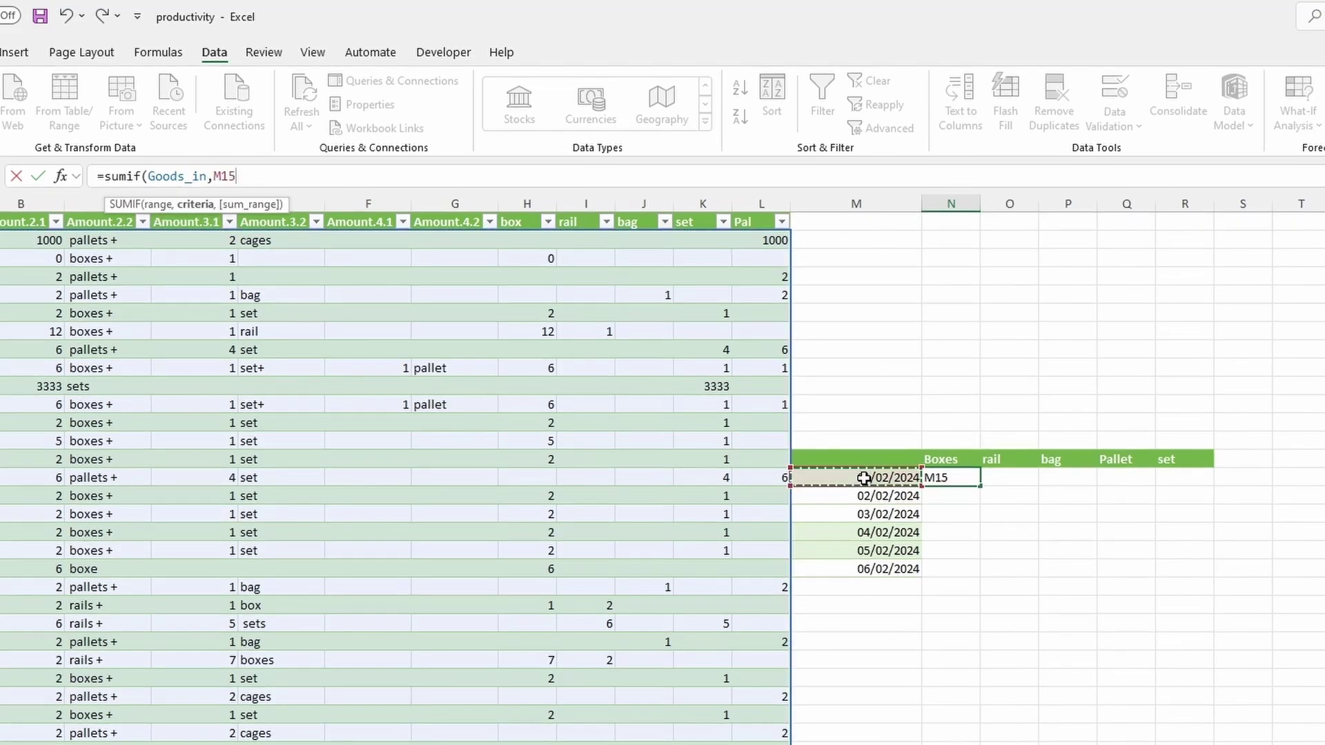
{"action": "left_click", "coordinate": [218, 176]}
{"action": "type", "text": "$"}
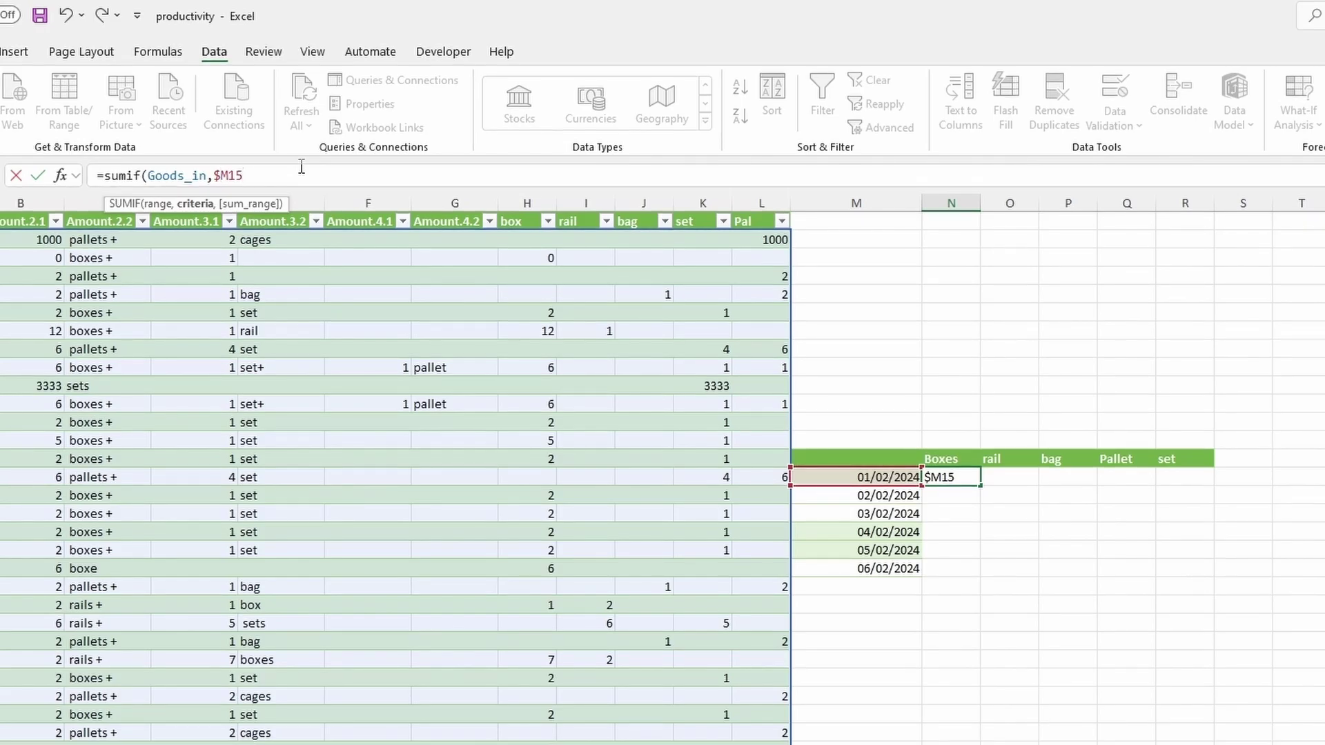
{"action": "type", "text": ","}
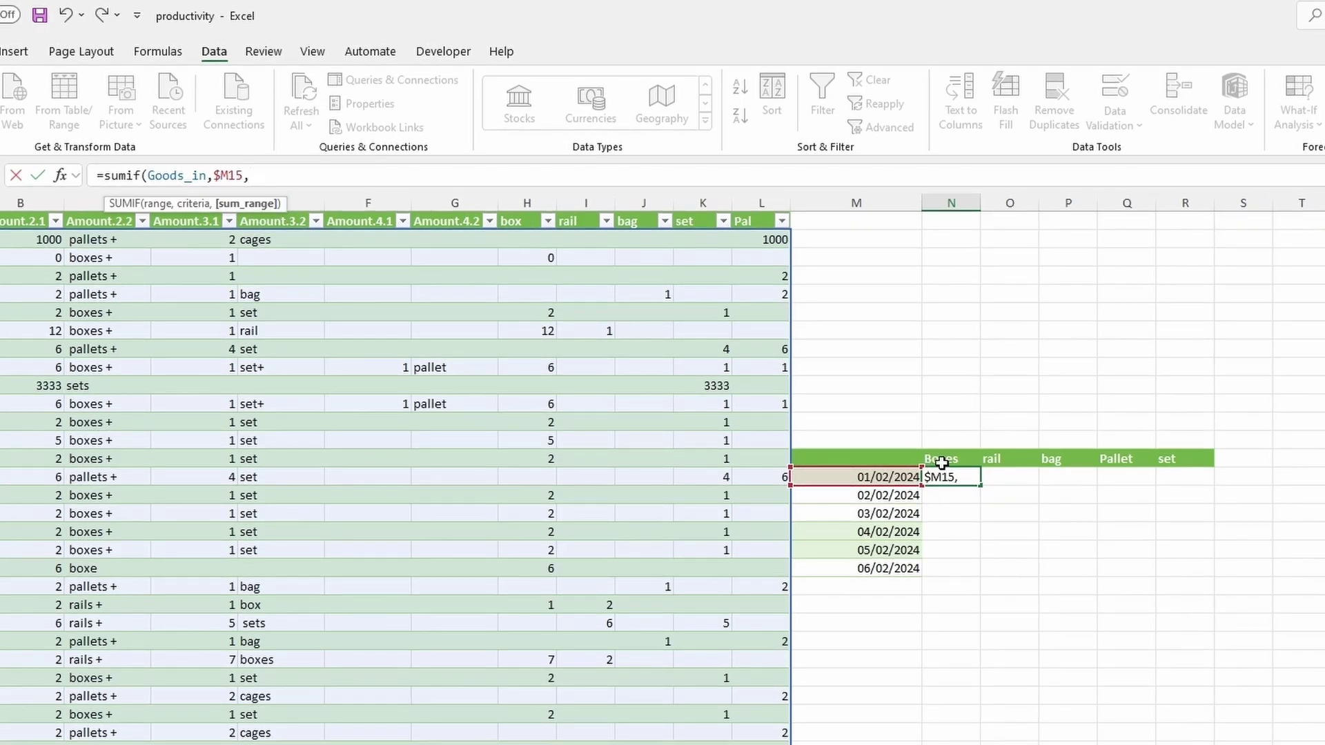
{"action": "left_click", "coordinate": [519, 205]}
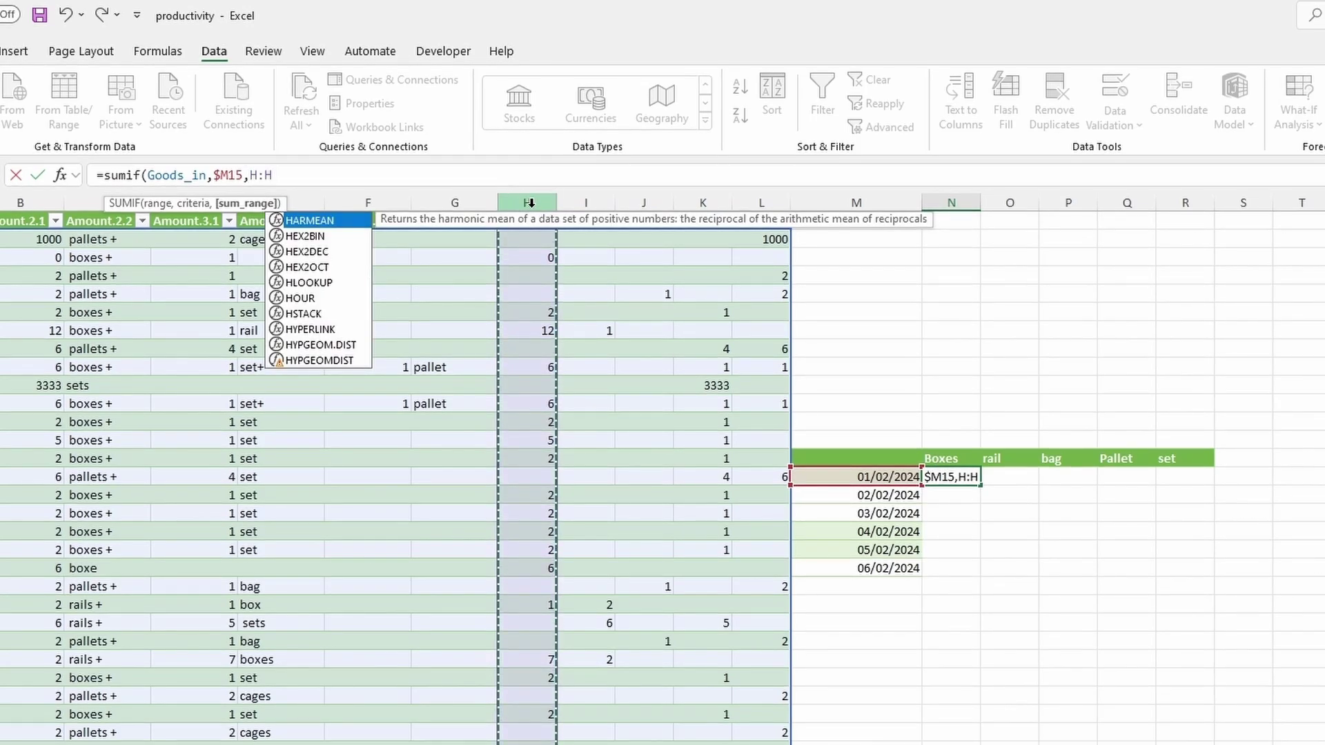
{"action": "left_click", "coordinate": [534, 216]}
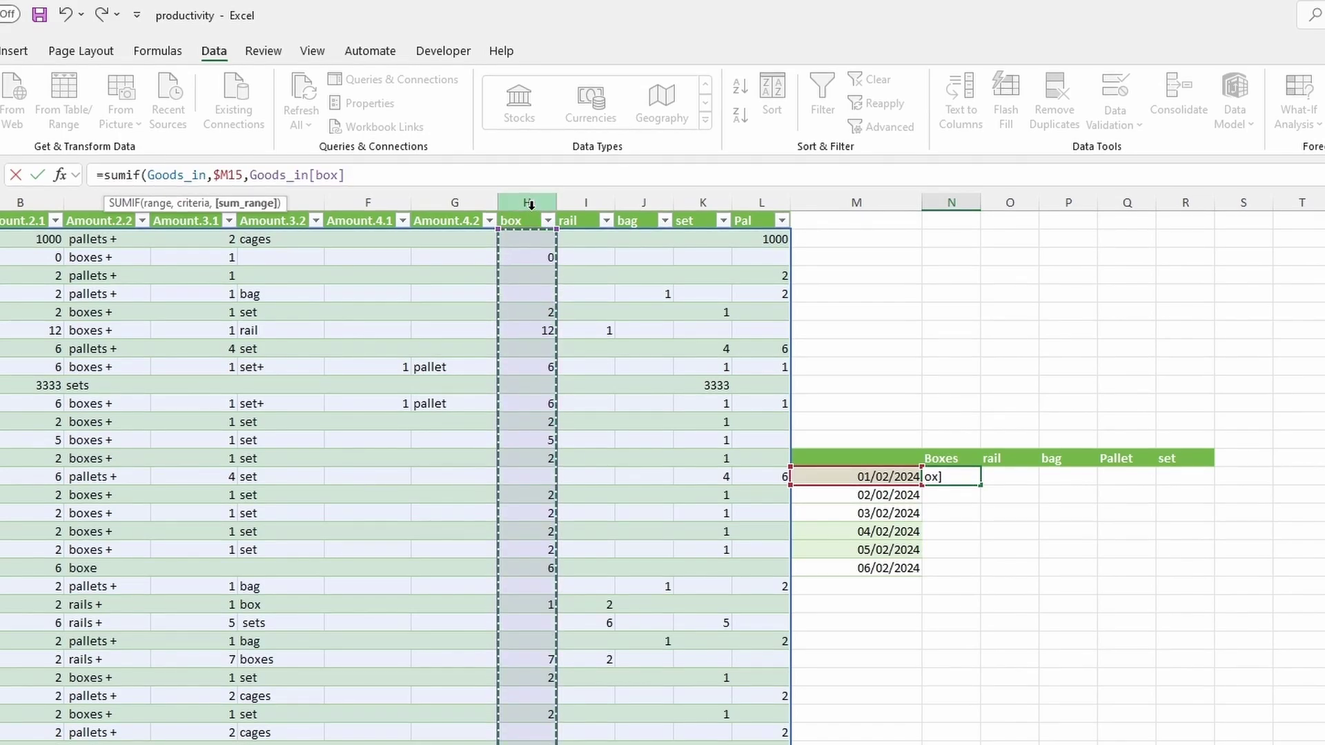
{"action": "type", "text": ")"}
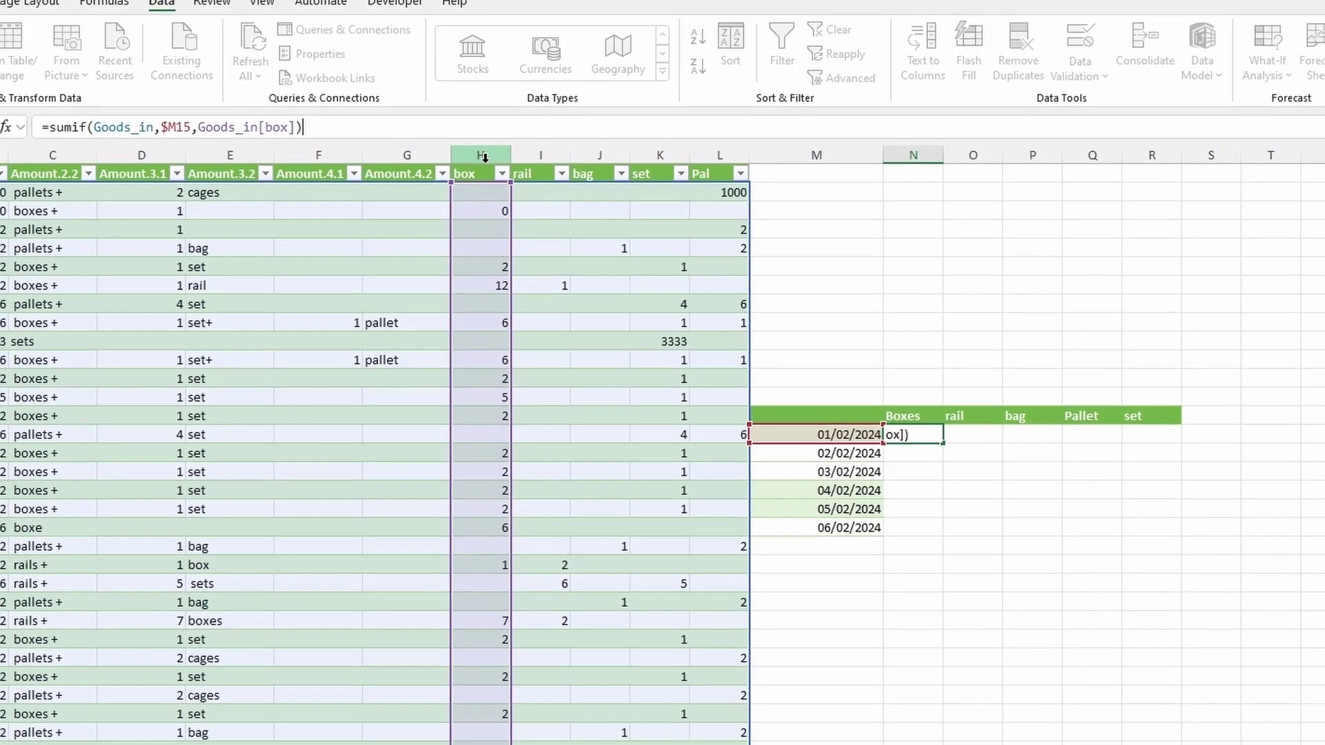
{"action": "key", "text": "Return"}
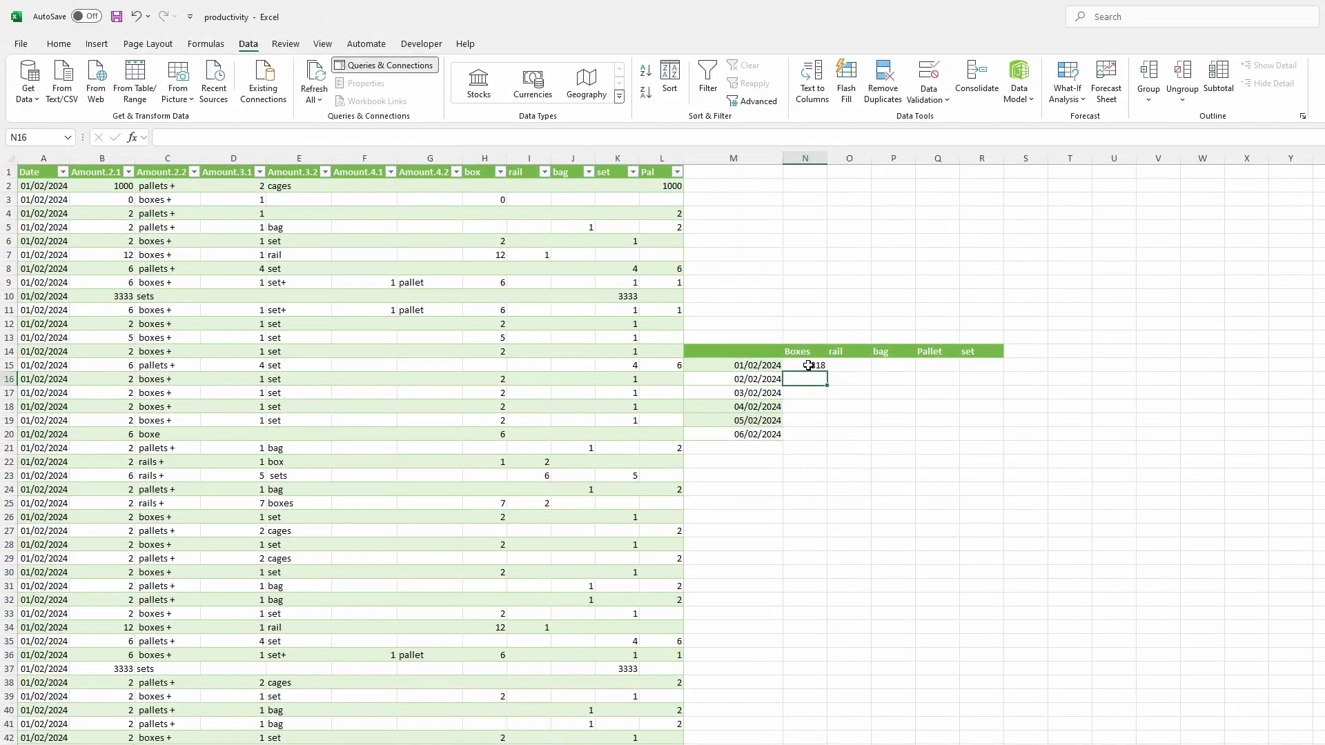
Copy the SUMIF formula across N15:R15 and down to row 20 for all six dates
{"action": "left_click", "coordinate": [808, 365]}
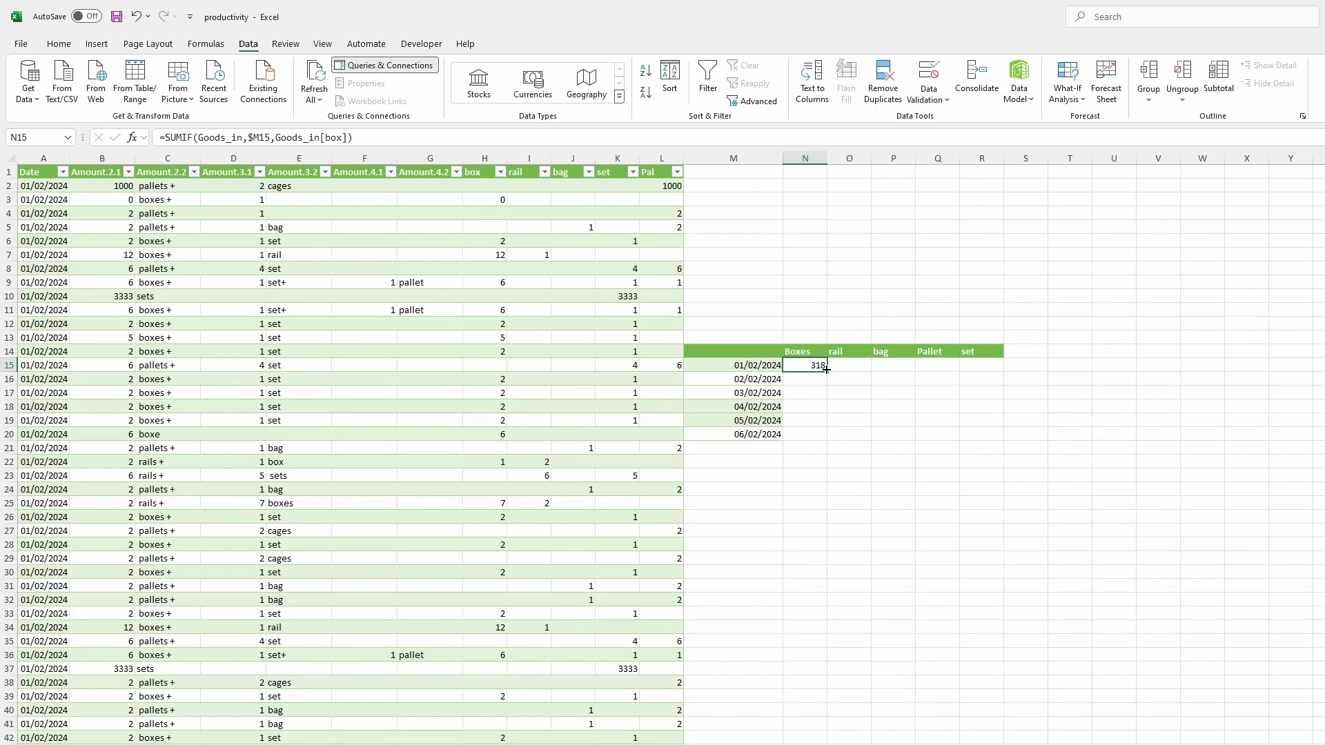
{"action": "left_click_drag", "start_coordinate": [828, 370], "coordinate": [993, 373]}
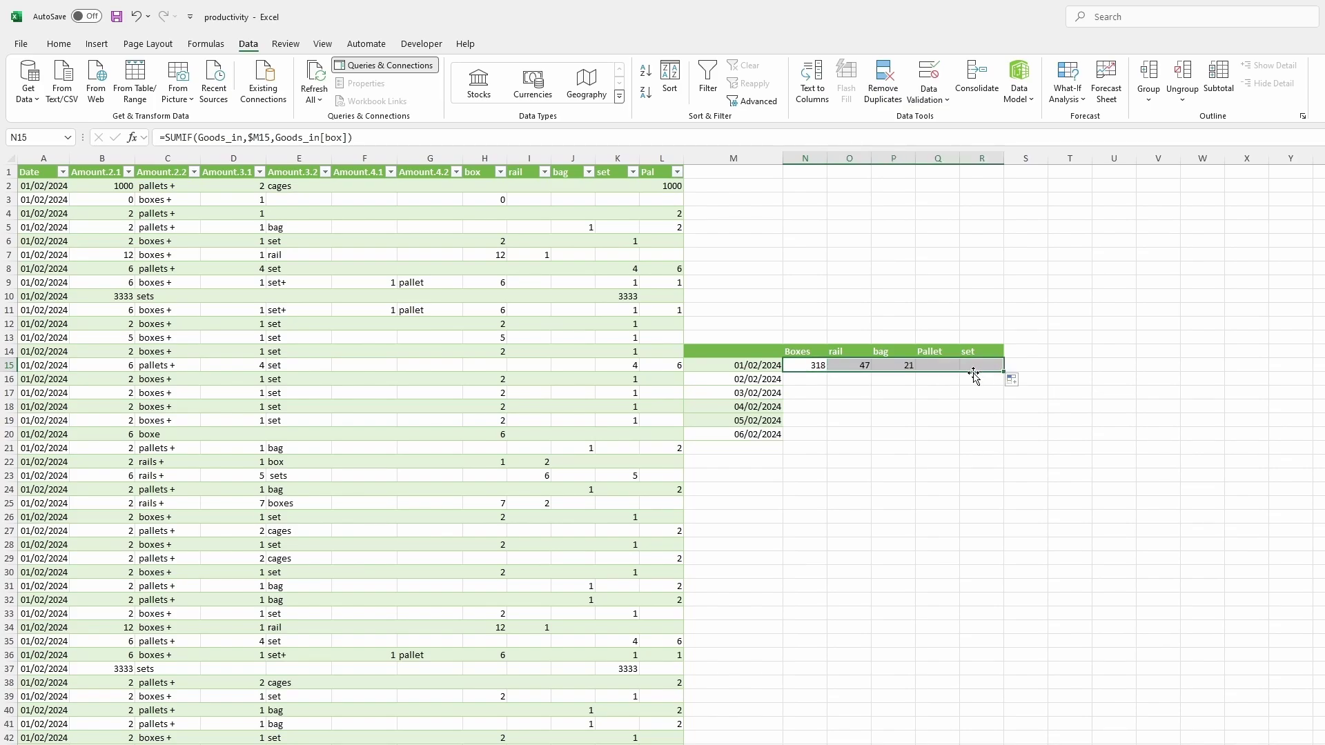
{"action": "left_click", "coordinate": [853, 363]}
{"action": "left_click", "coordinate": [797, 376]}
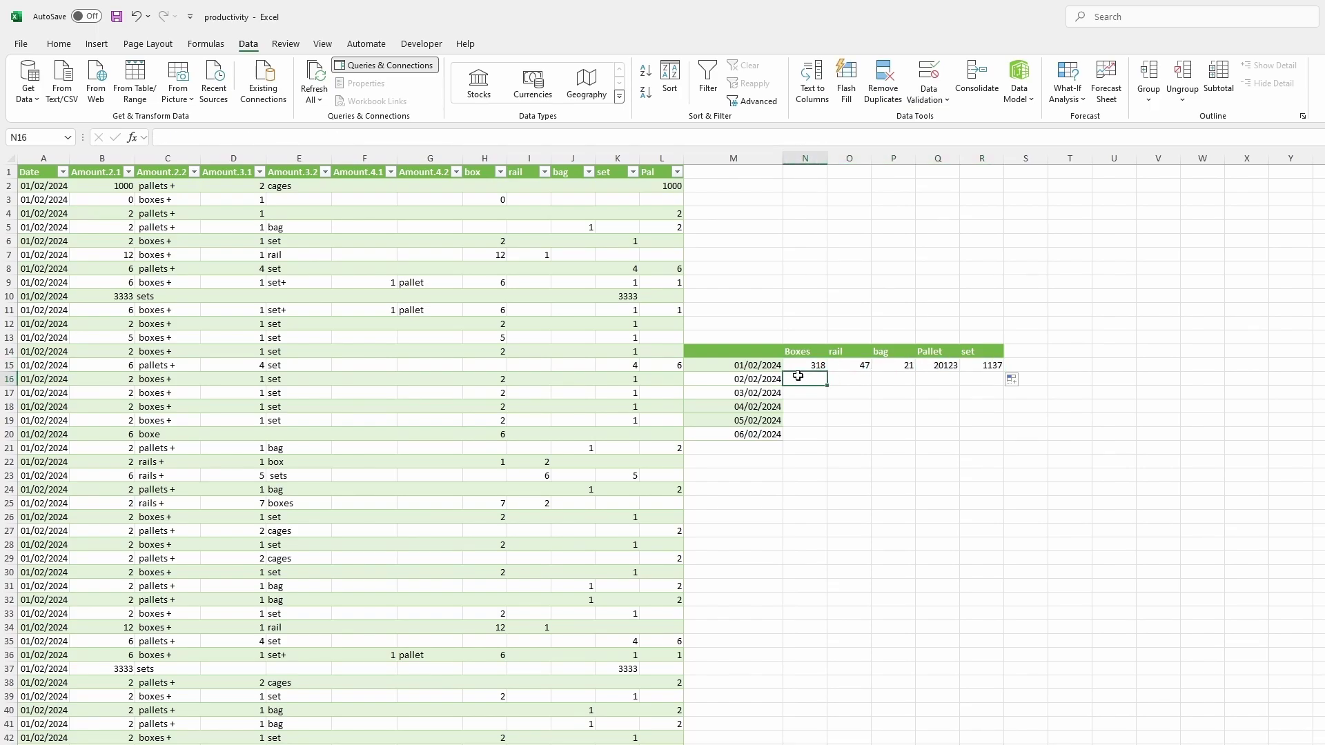
{"action": "left_click", "coordinate": [805, 366]}
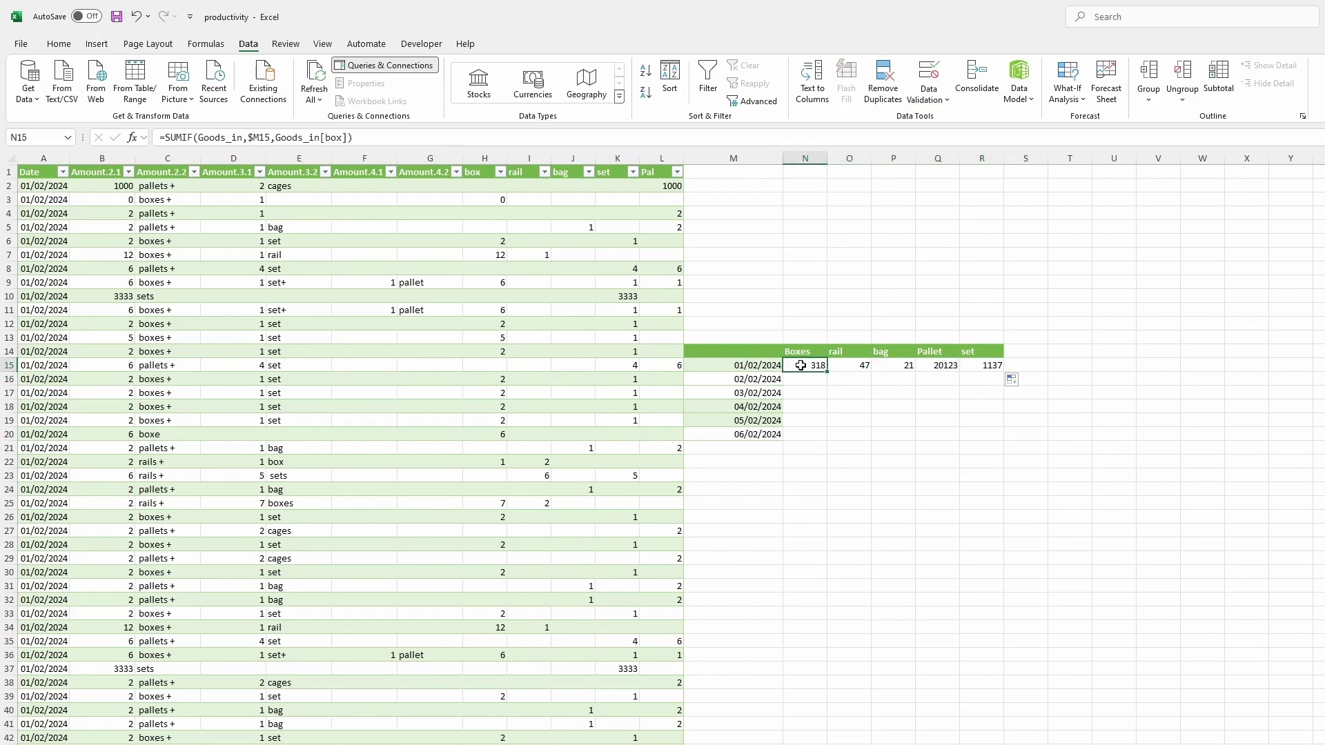
{"action": "left_click_drag", "start_coordinate": [800, 365], "coordinate": [995, 439]}
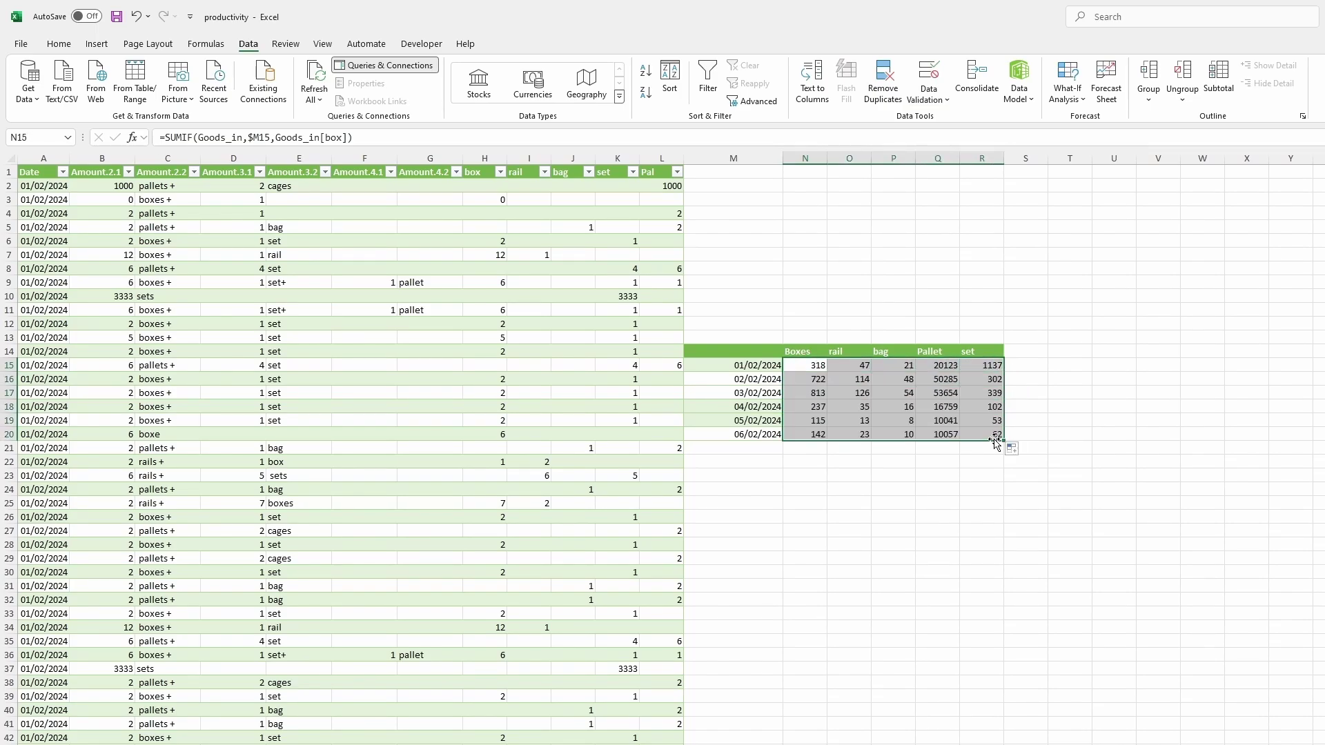
{"action": "left_click_drag", "start_coordinate": [800, 379], "coordinate": [825, 396]}
{"action": "left_click", "coordinate": [825, 397]}
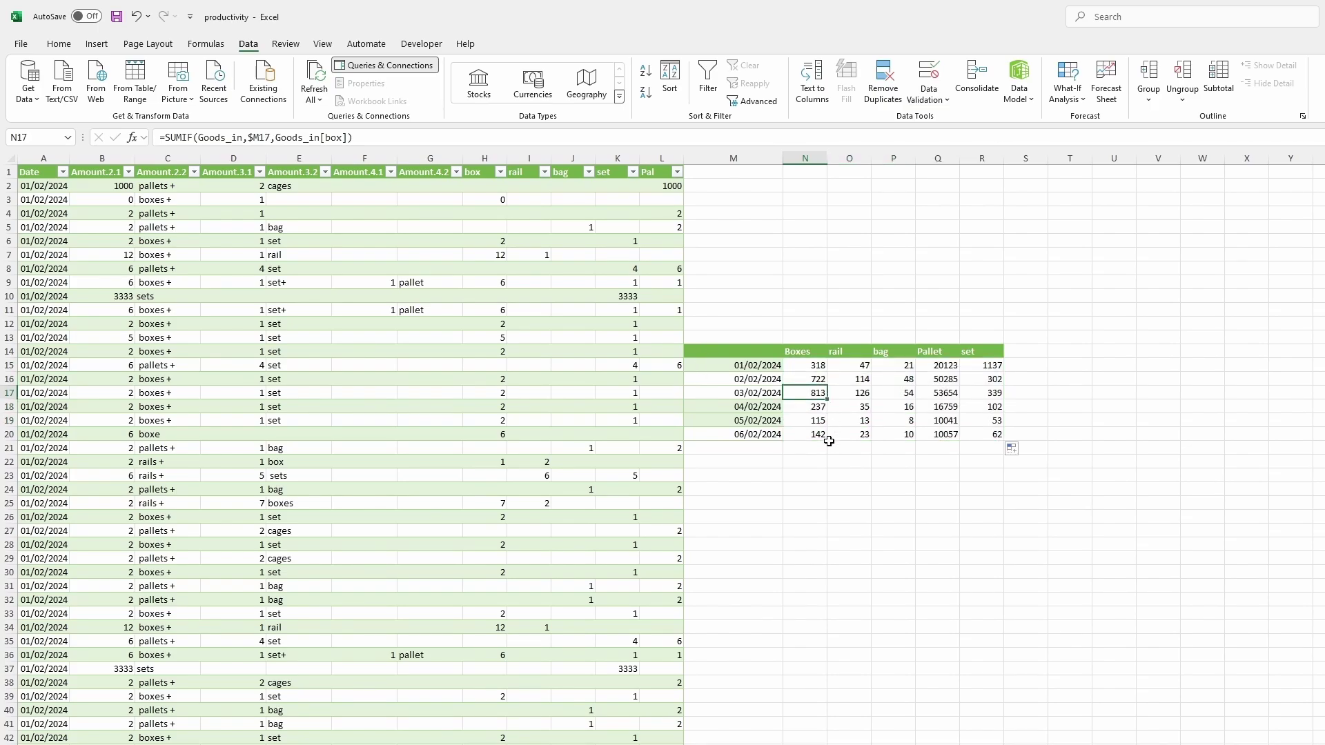
{"action": "left_click_drag", "start_coordinate": [698, 352], "coordinate": [981, 437]}
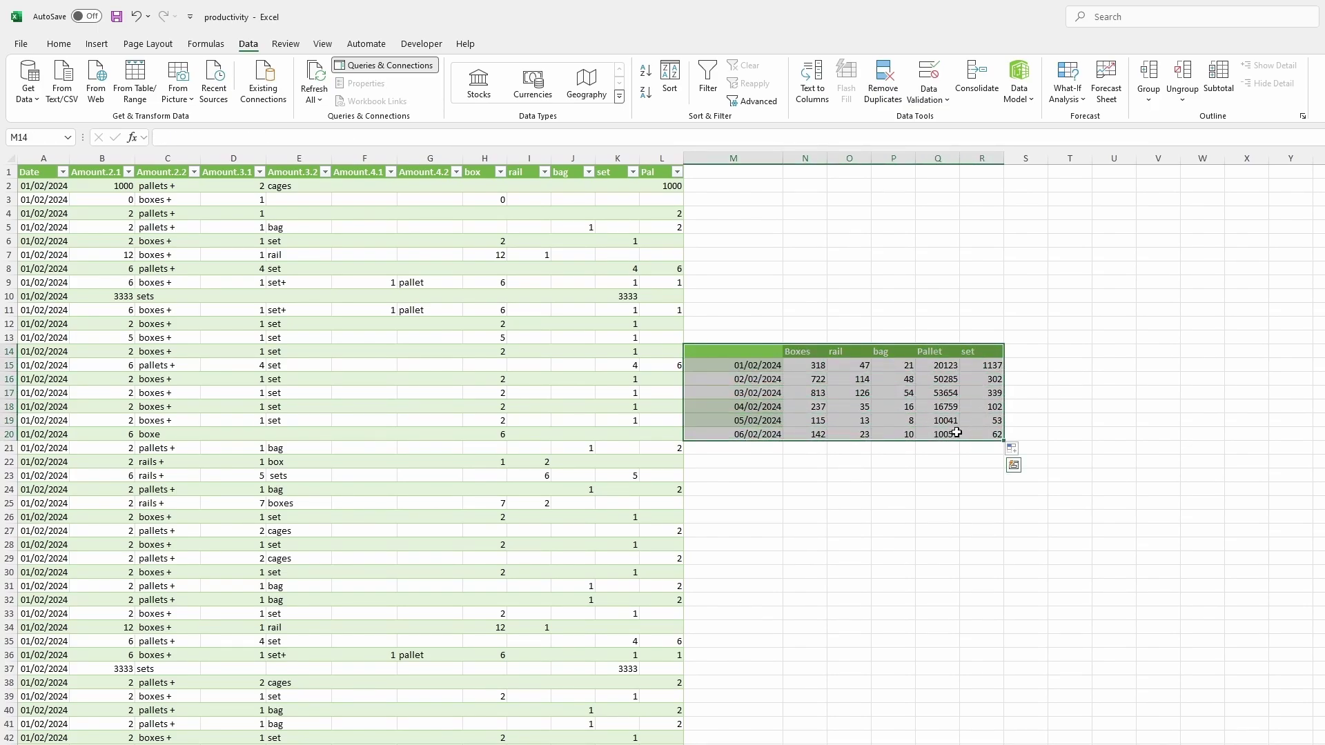
{"action": "left_click", "coordinate": [751, 435]}
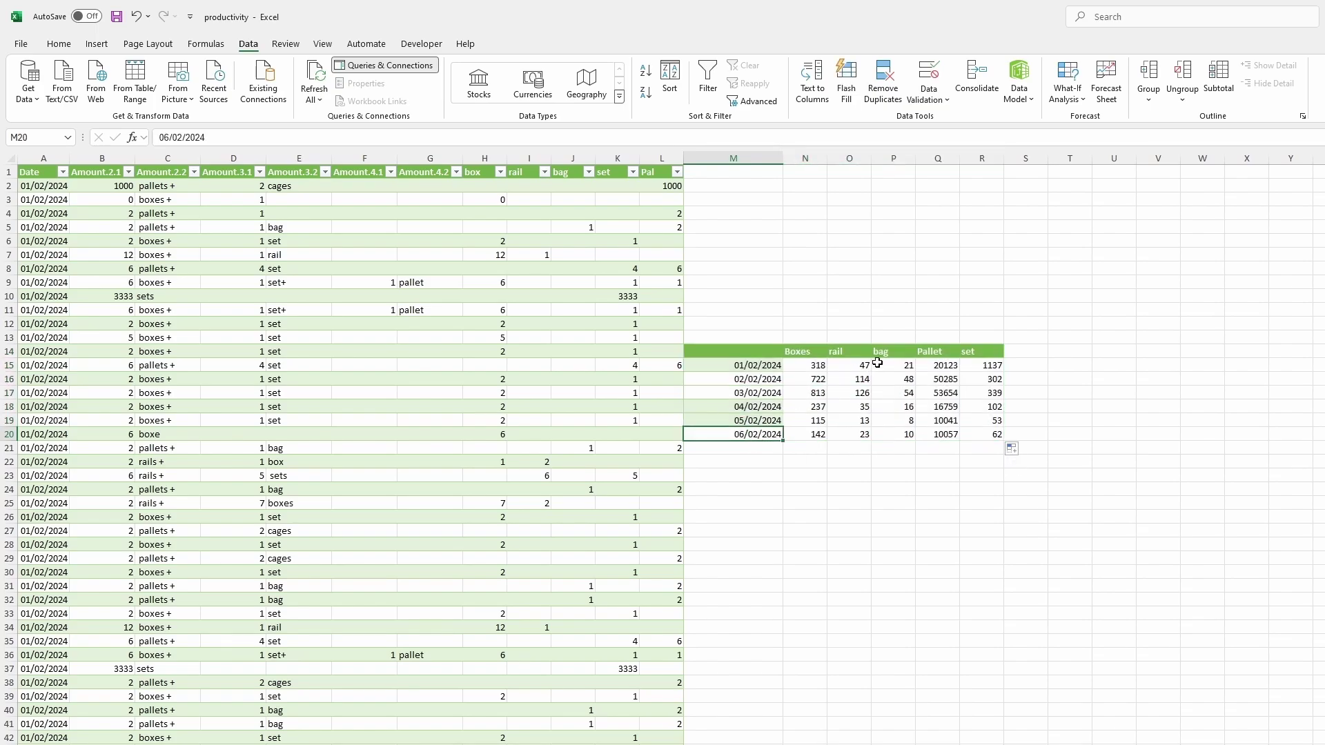
Add a Total heading in S14 and enter =SUM(N15:R15) in S15, giving 21646
{"action": "left_click", "coordinate": [1030, 353]}
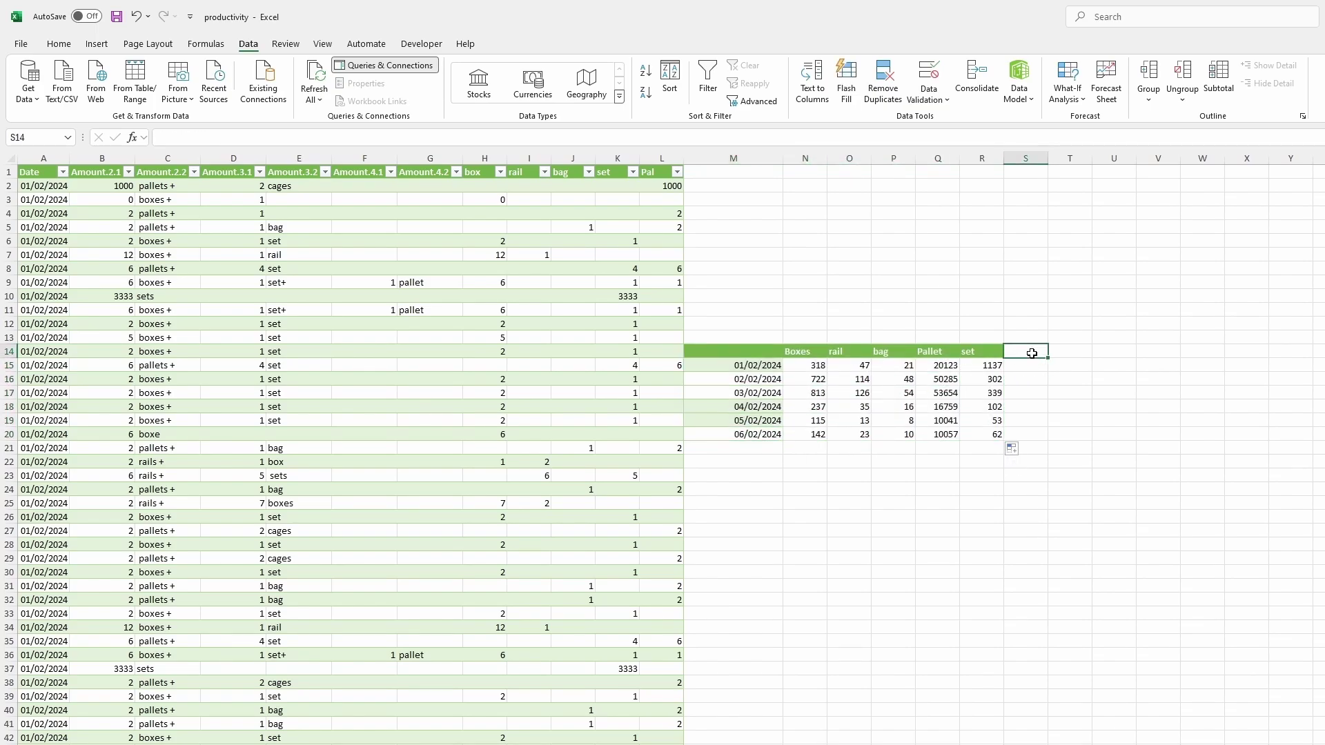
{"action": "type", "text": "Total"}
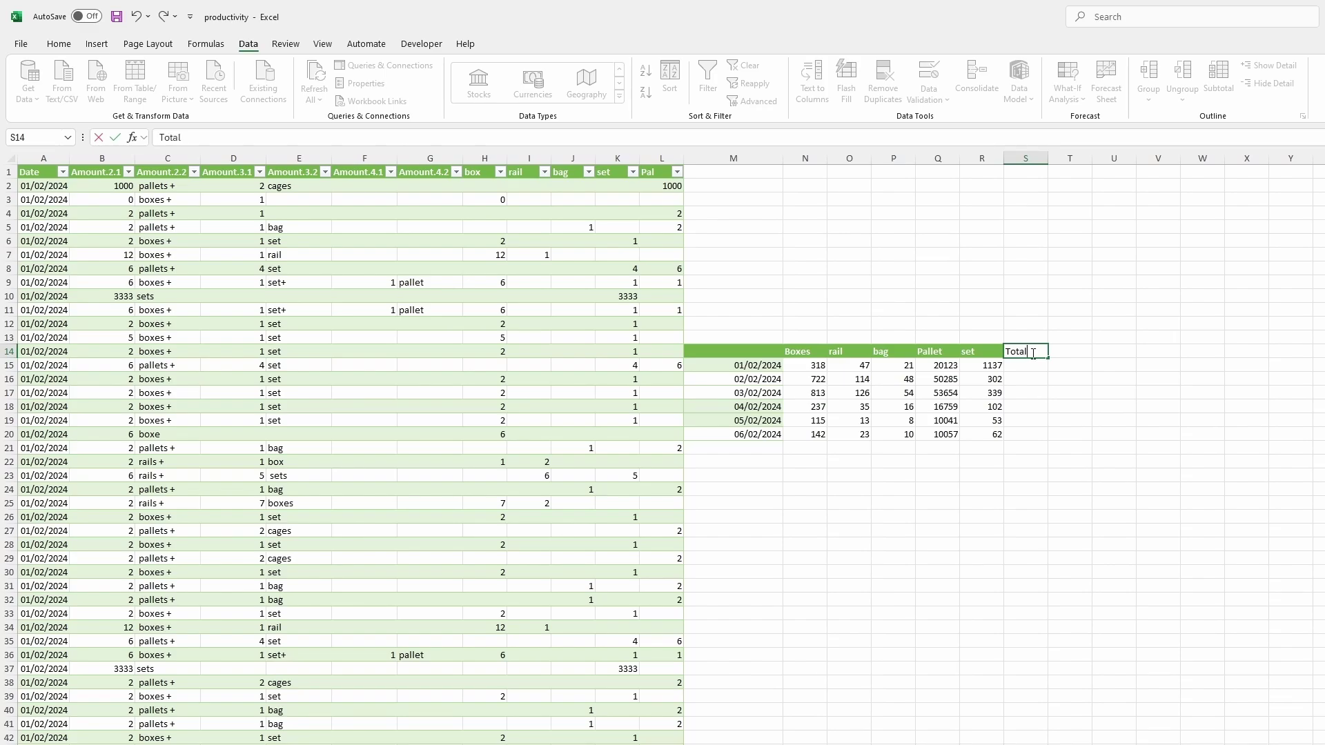
{"action": "key", "text": "Return"}
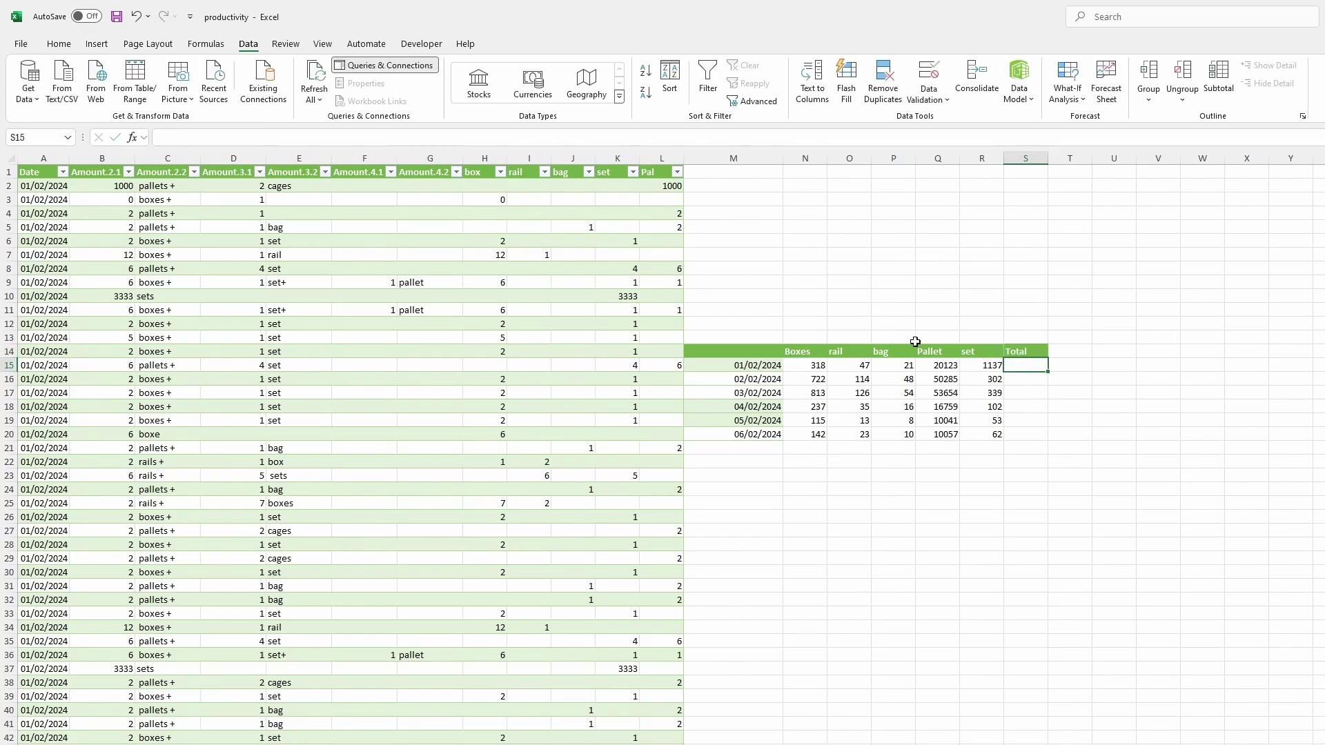
{"action": "type", "text": "s"}
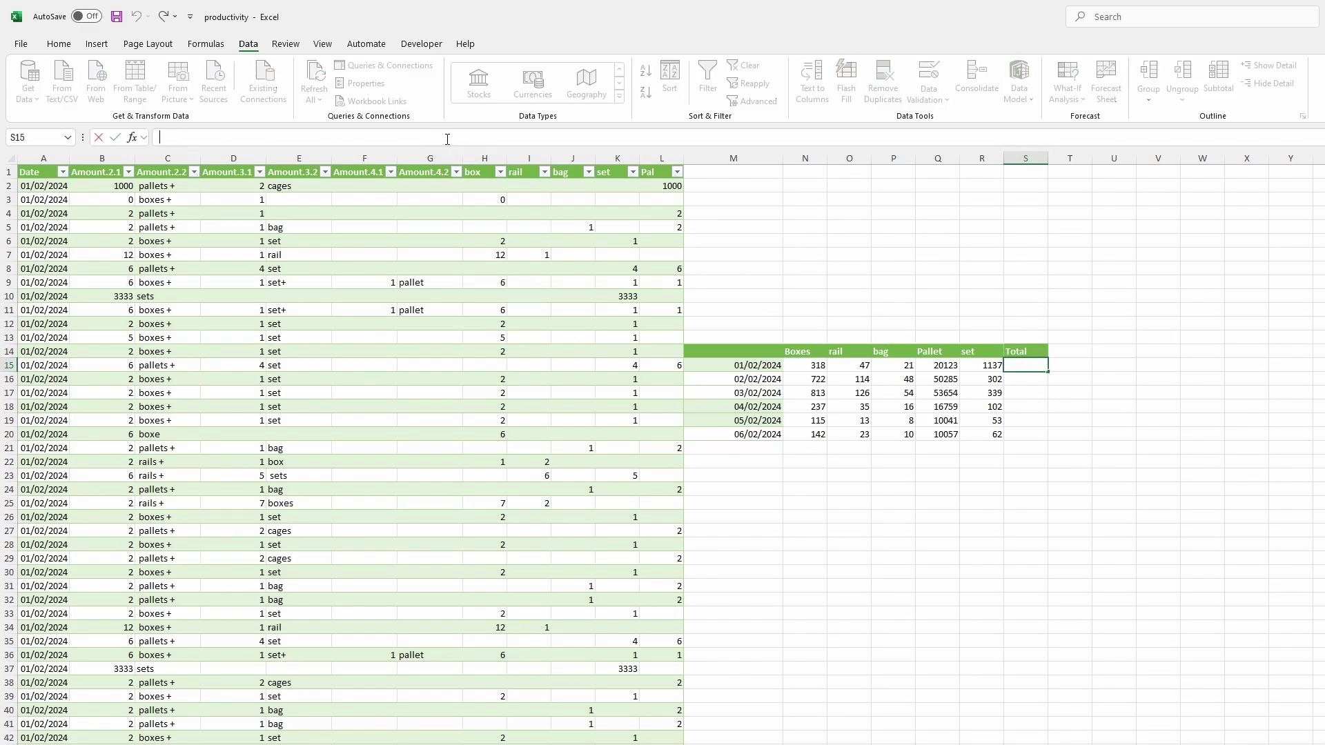
{"action": "type", "text": "um"}
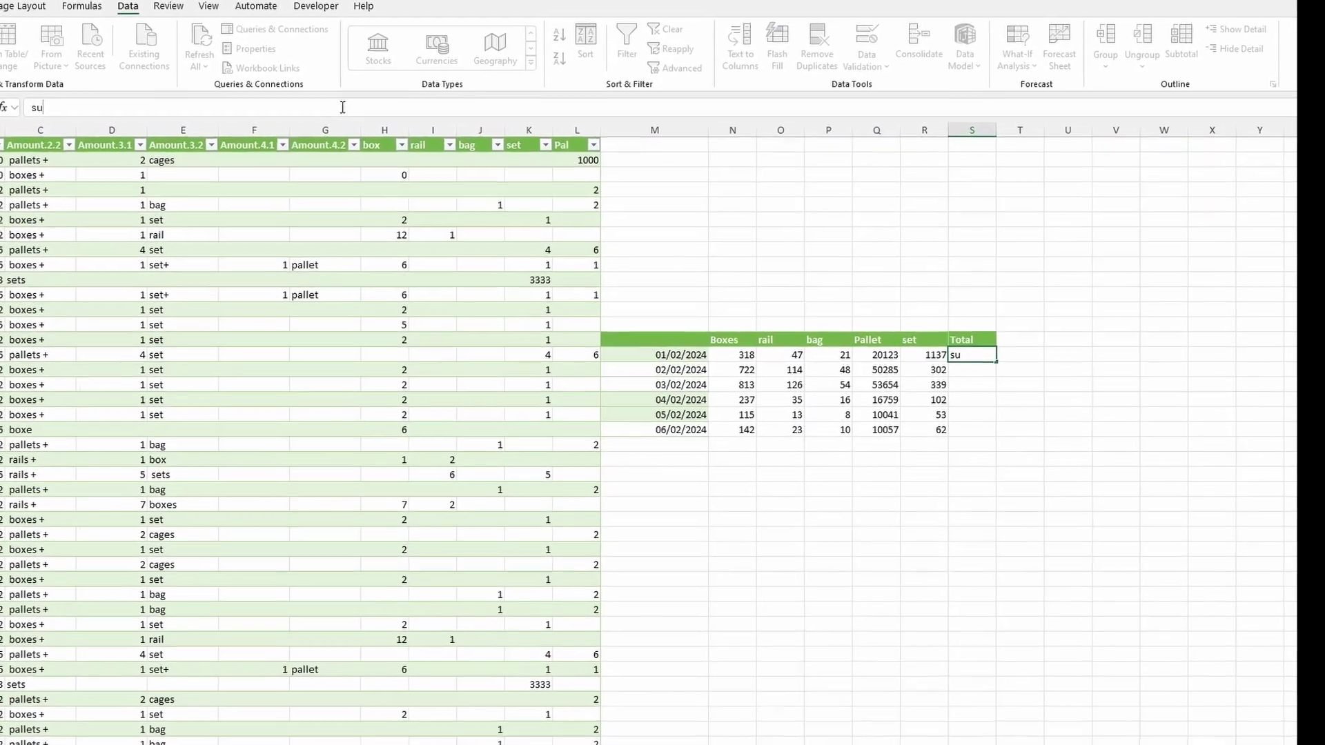
{"action": "type", "text": "("}
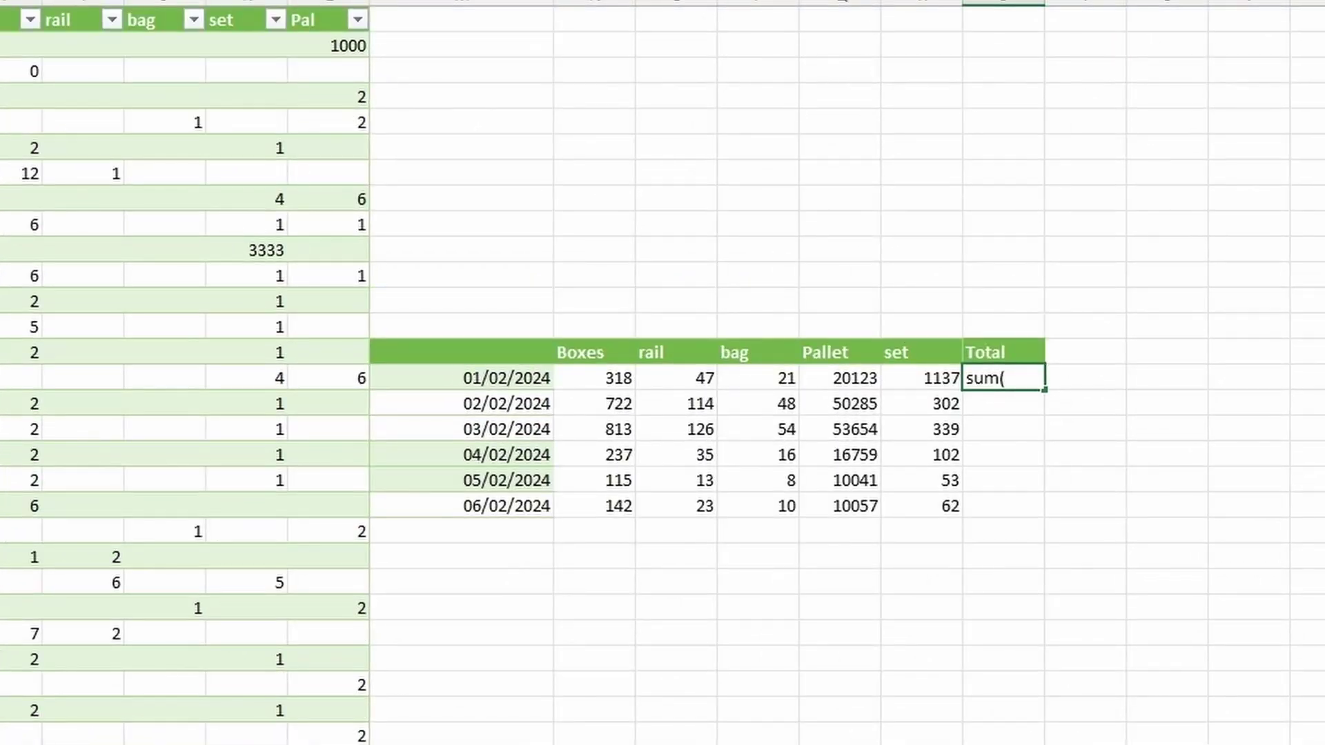
{"action": "key", "text": "Home"}
{"action": "type", "text": "="}
{"action": "key", "text": "End"}
{"action": "left_click_drag", "start_coordinate": [588, 385], "coordinate": [888, 386]}
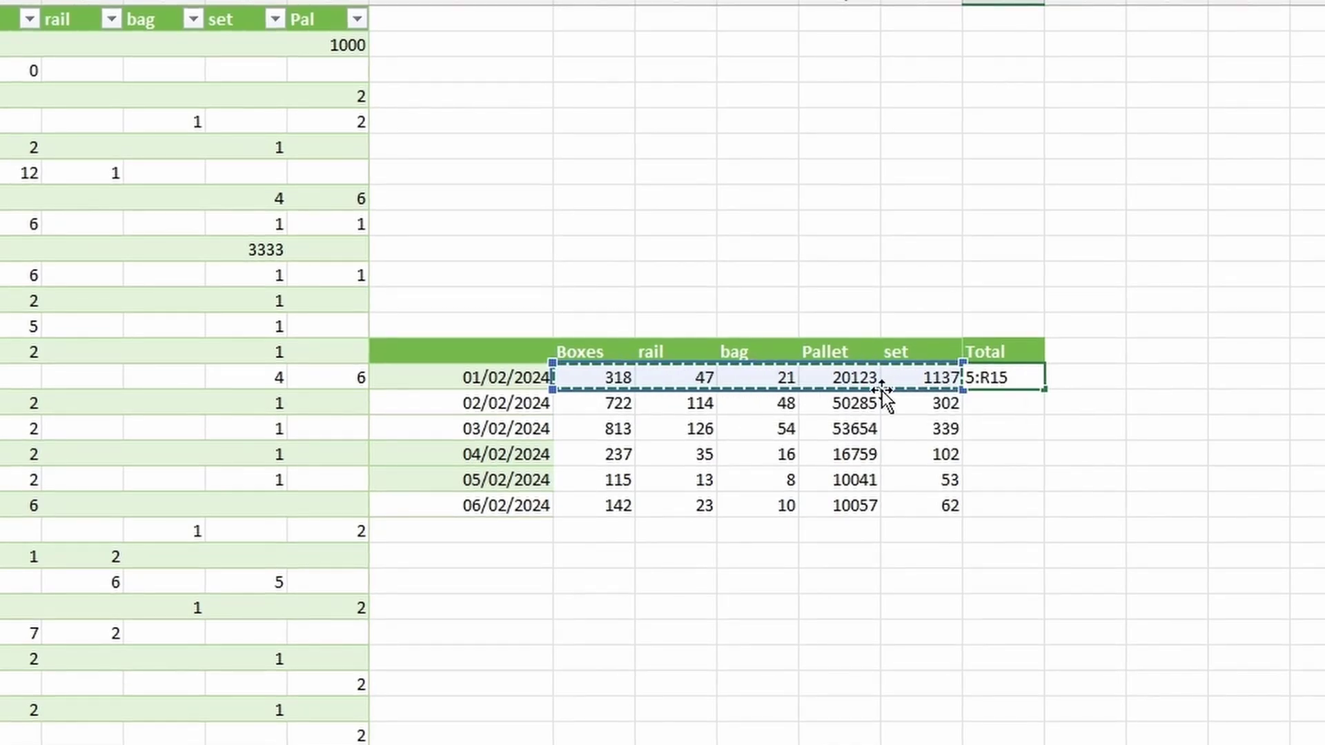
{"action": "type", "text": ")"}
{"action": "key", "text": "Return"}
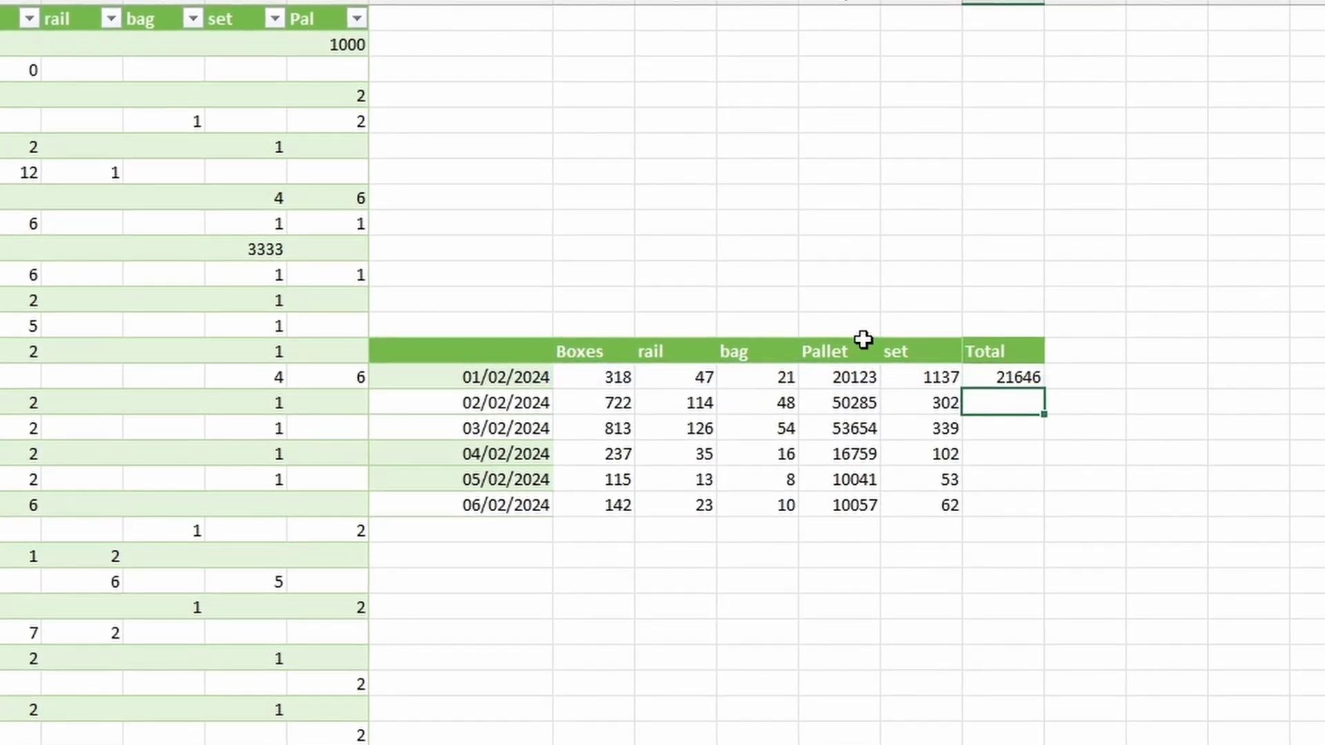
Fill the Total formula down to S20, ending at 10294 for 06/02/2024
{"action": "left_click", "coordinate": [1008, 379]}
{"action": "left_click_drag", "start_coordinate": [1046, 391], "coordinate": [1026, 527]}
{"action": "left_click", "coordinate": [1020, 407]}
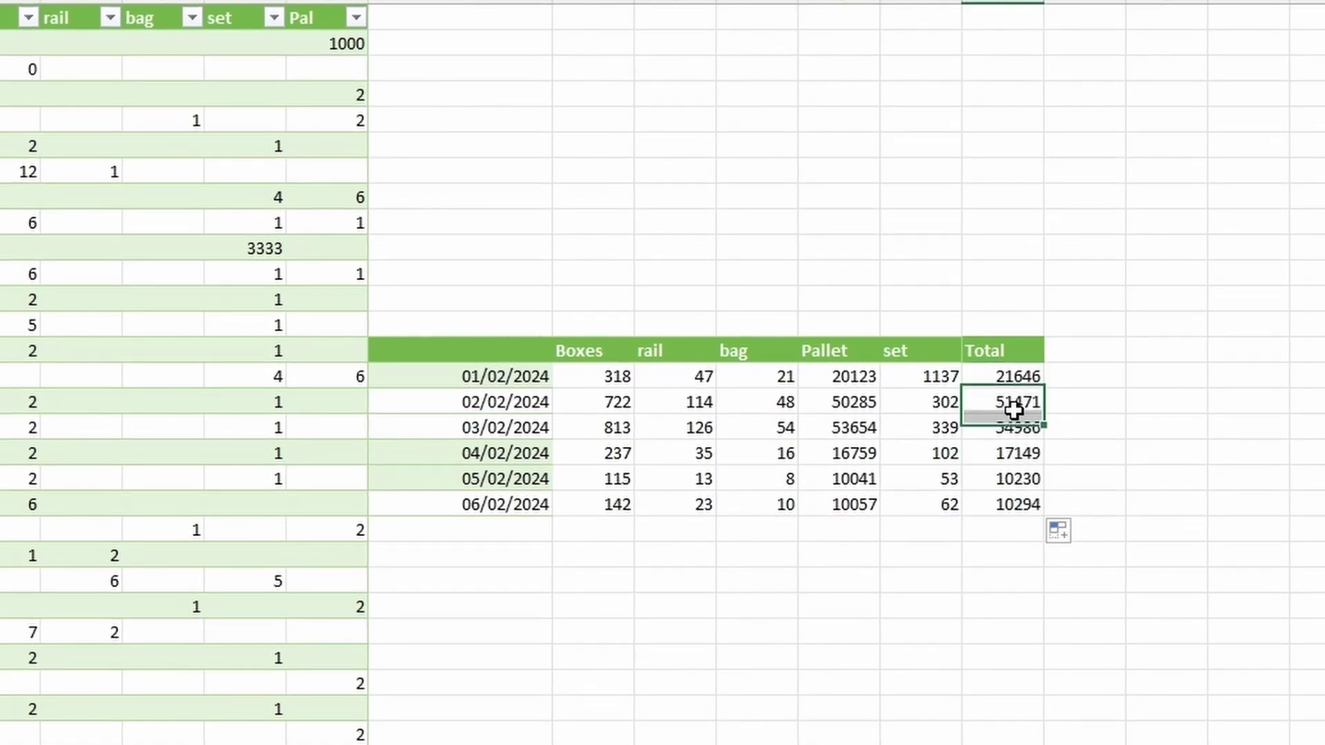
{"action": "left_click", "coordinate": [1024, 504]}
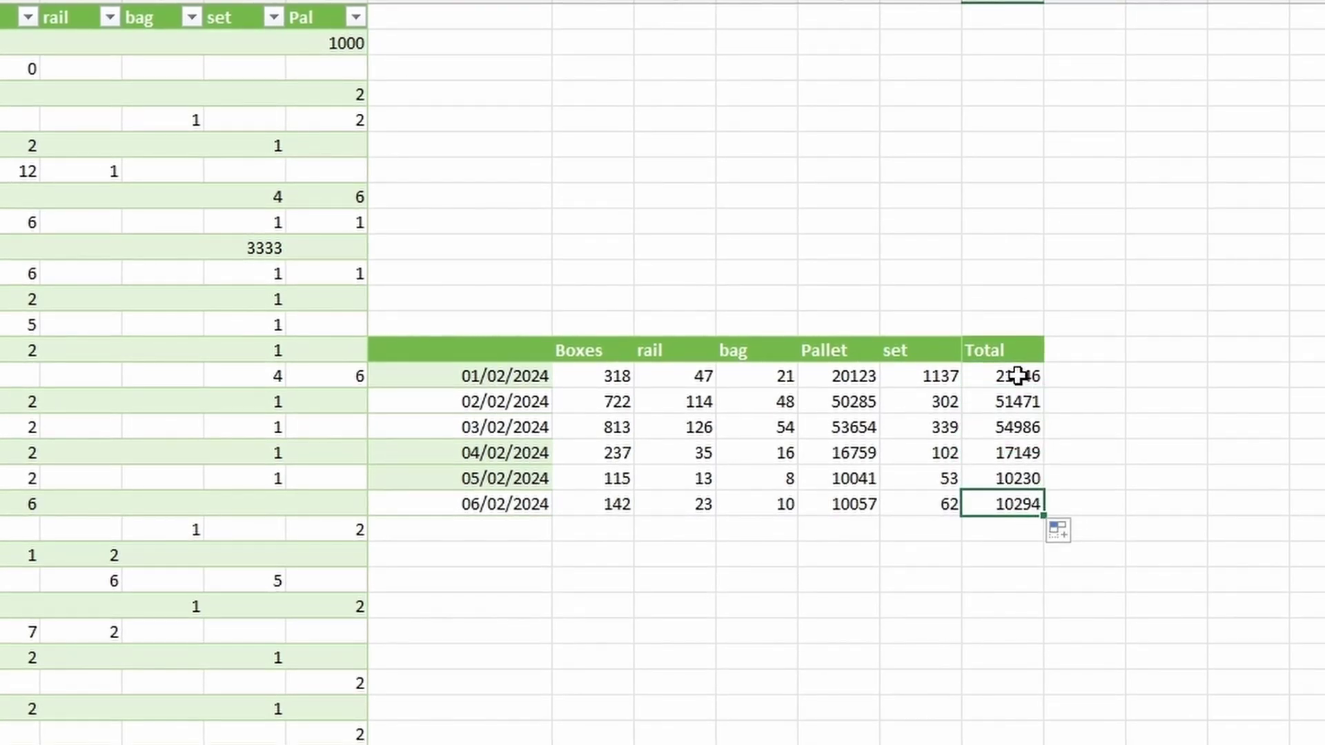
{"action": "left_click_drag", "start_coordinate": [1018, 376], "coordinate": [1015, 506]}
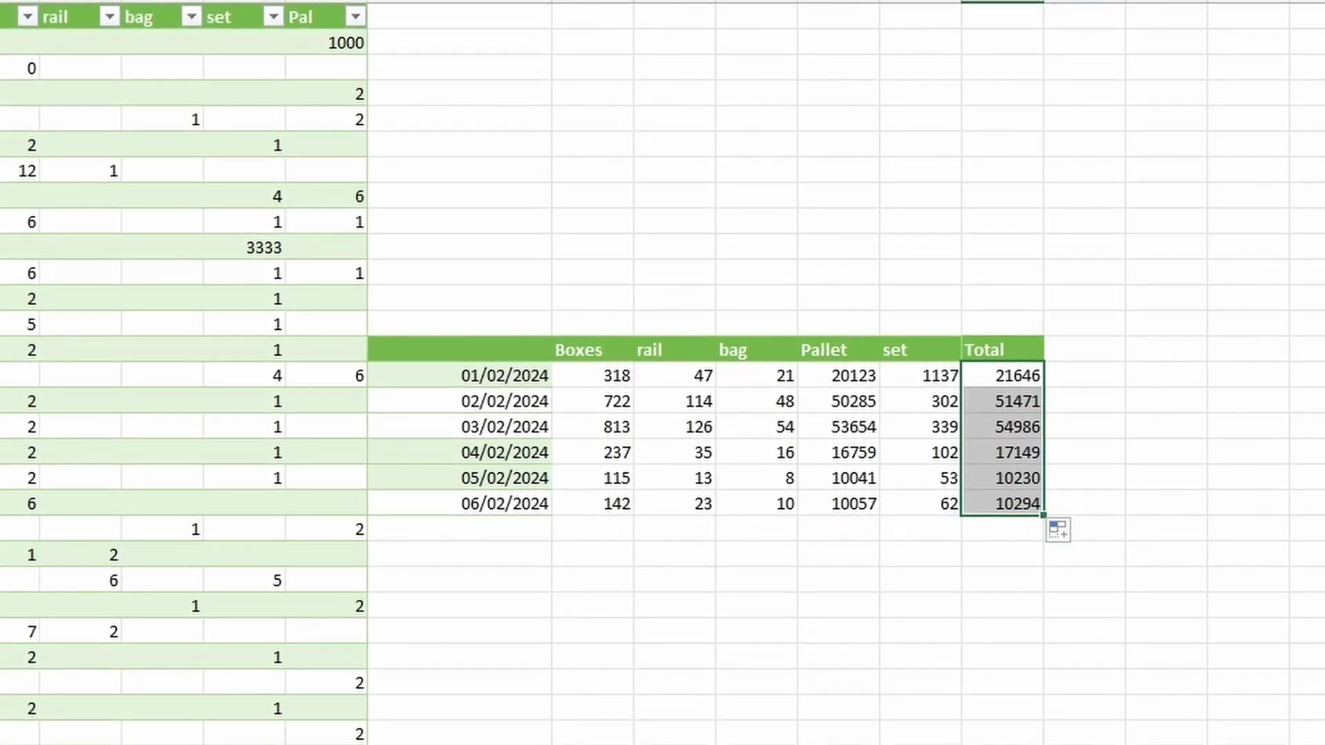
Fill S15:S20 yellow and enter =SUM(S15:S20) in S21 for a 165776 grand total
{"action": "key", "text": "F4"}
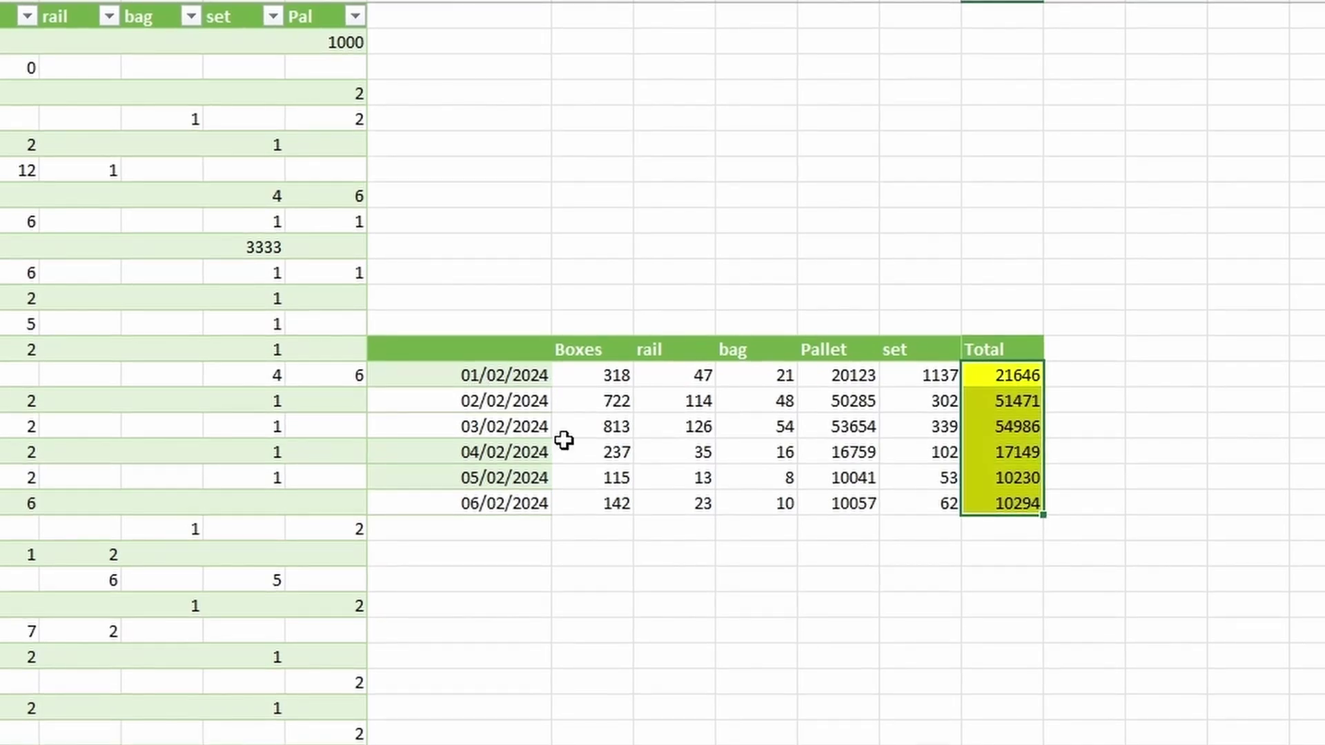
{"action": "left_click_drag", "start_coordinate": [1001, 552], "coordinate": [1083, 552]}
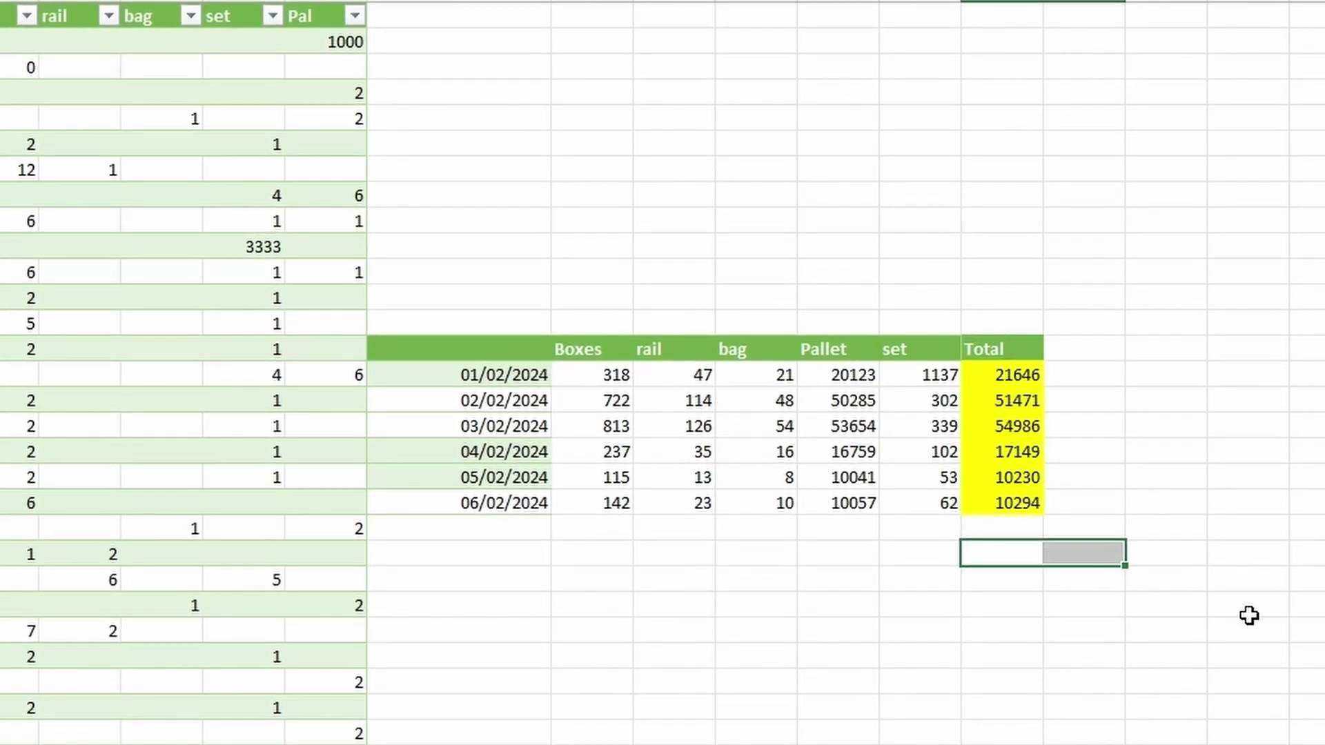
{"action": "left_click", "coordinate": [1007, 529]}
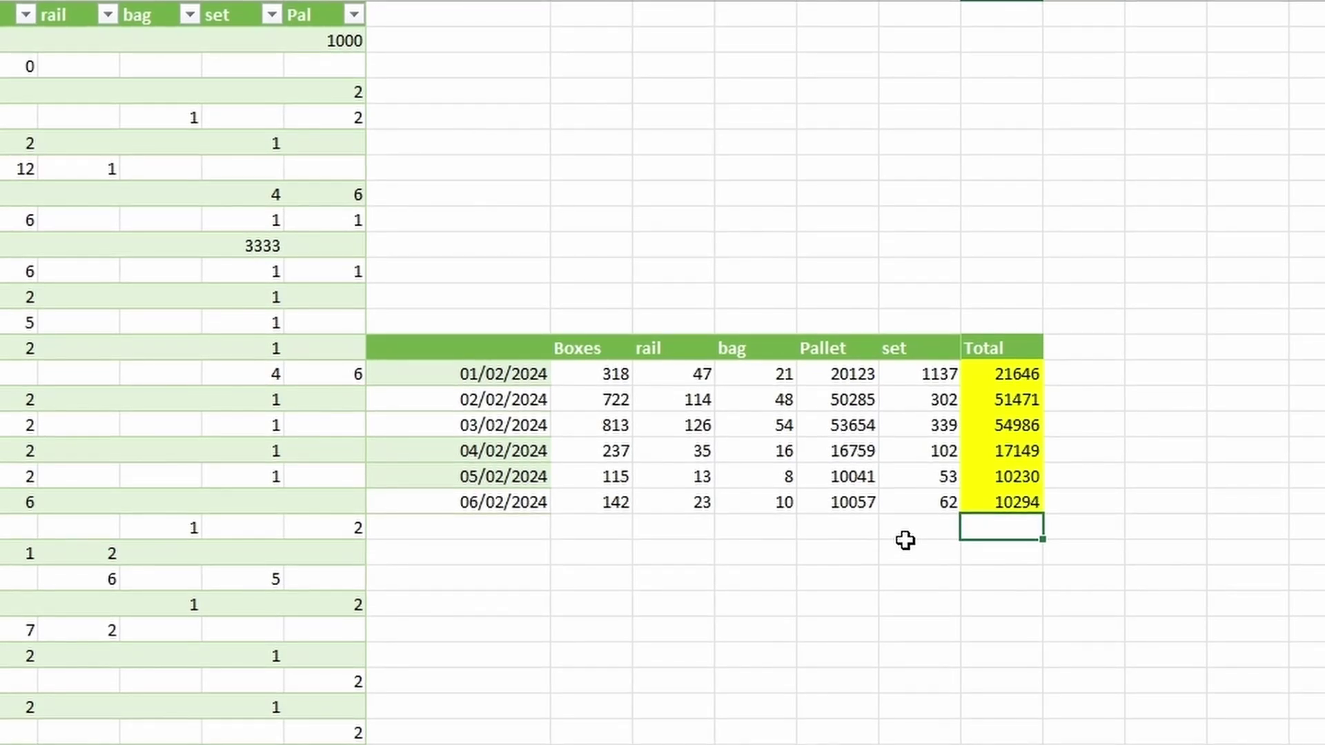
{"action": "type", "text": "=sum"}
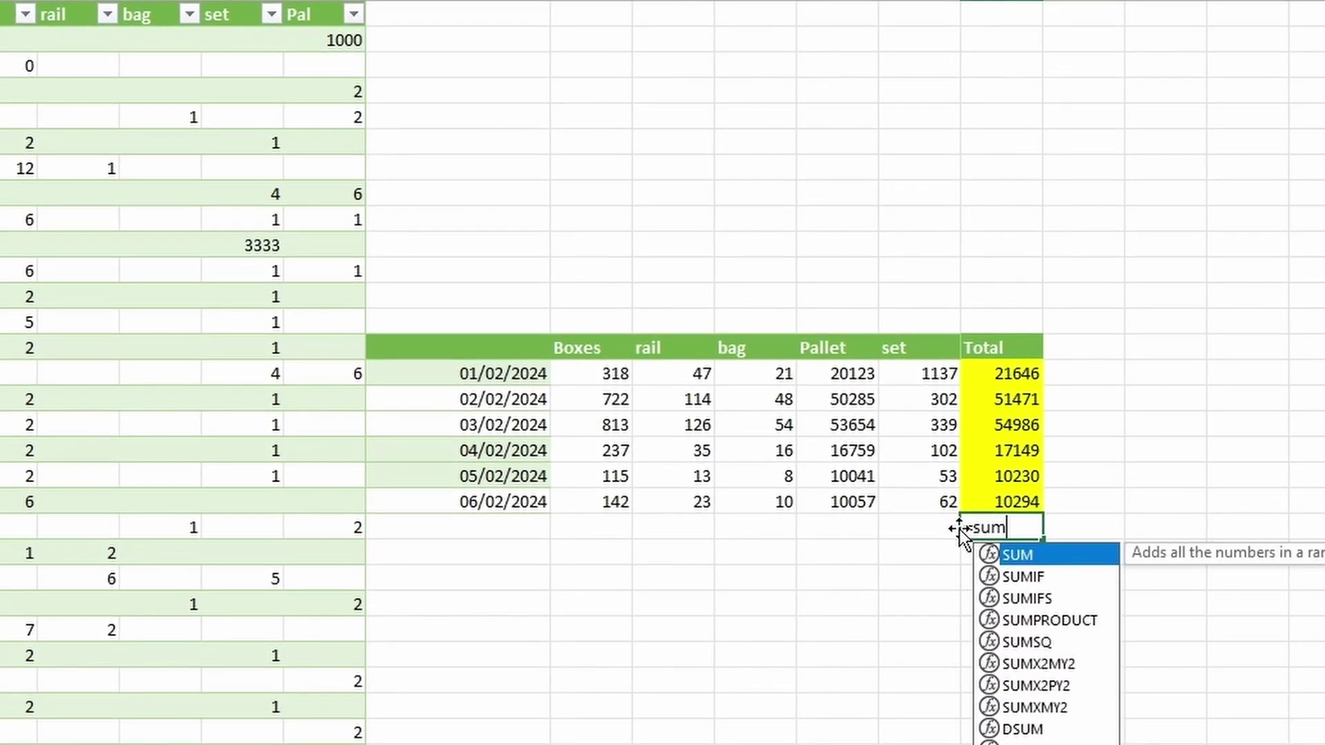
{"action": "type", "text": "("}
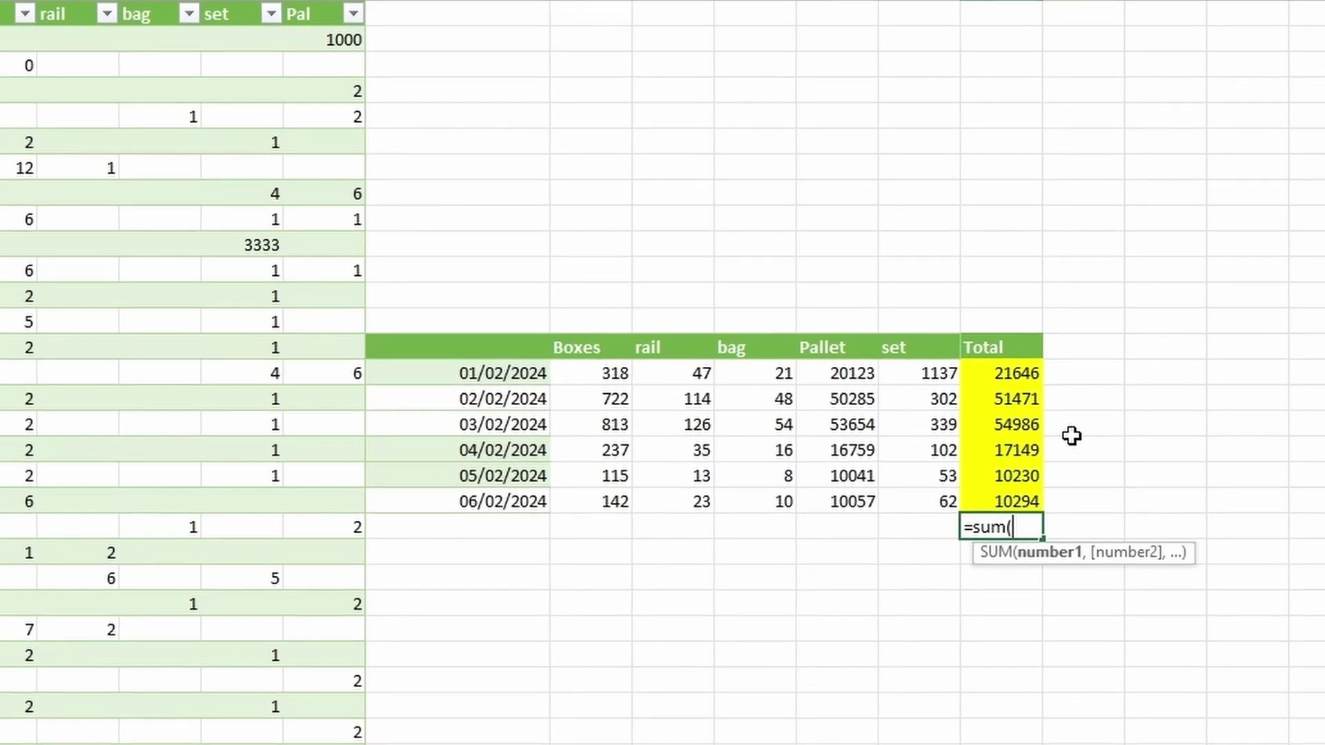
{"action": "left_click_drag", "start_coordinate": [1019, 372], "coordinate": [1016, 497]}
{"action": "type", "text": ")"}
{"action": "key", "text": "Return"}
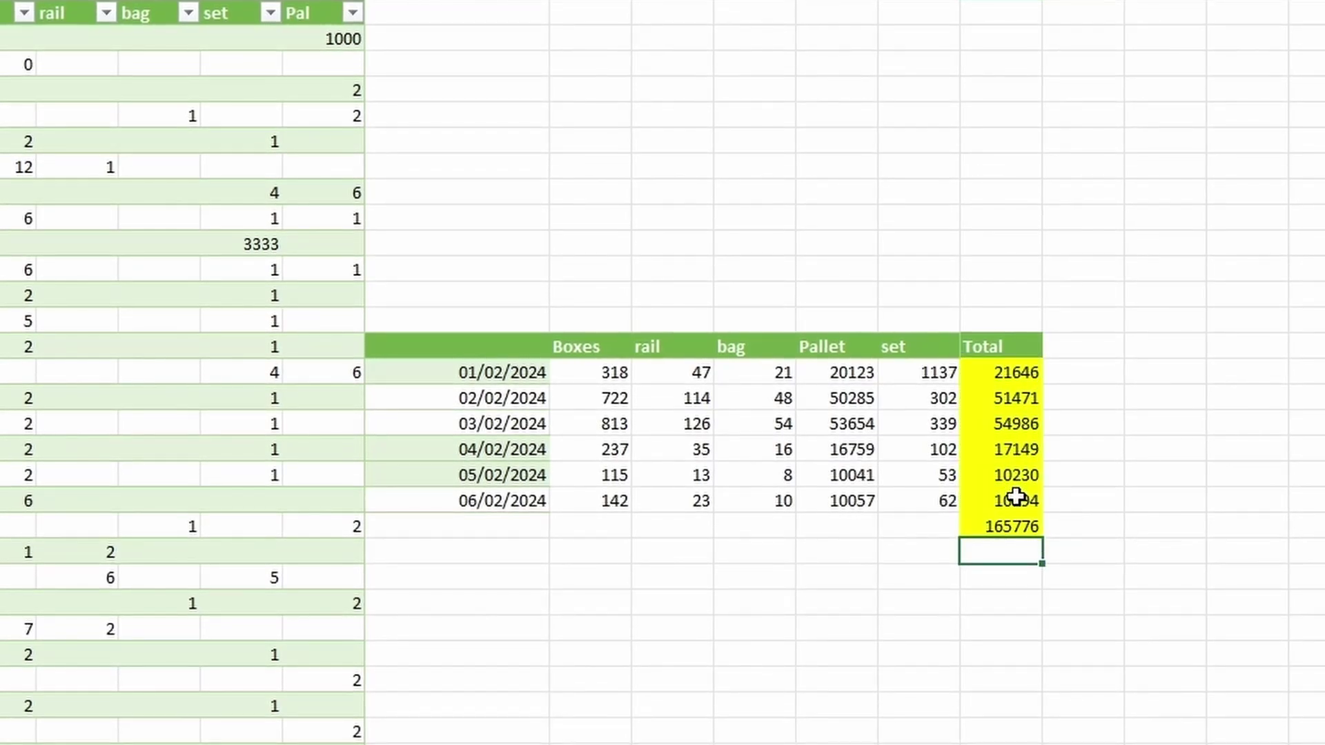
{"action": "left_click", "coordinate": [1080, 624]}
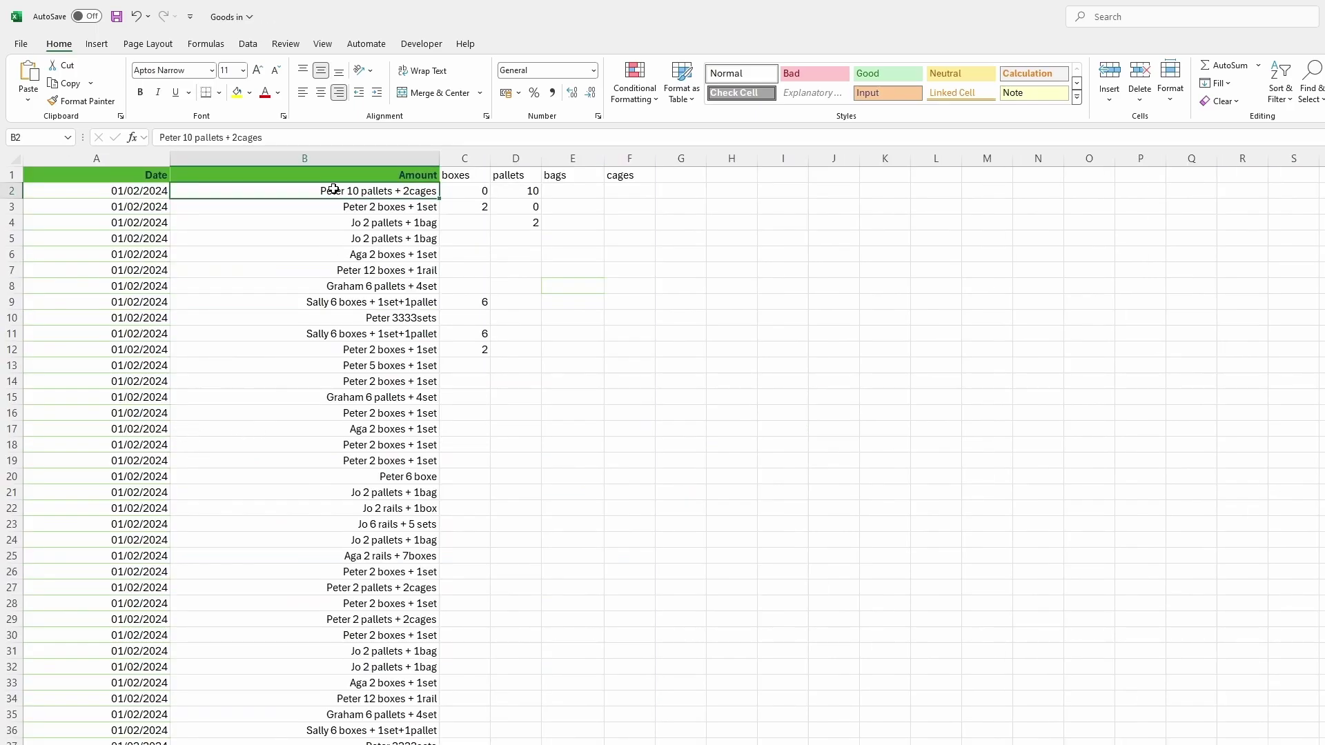
In the Goods in workbook, review the Amount entries and select the first date, 01/02/2024
{"action": "left_click", "coordinate": [338, 334]}
{"action": "left_click", "coordinate": [381, 382]}
{"action": "left_click", "coordinate": [379, 476]}
{"action": "left_click", "coordinate": [408, 571]}
{"action": "left_click_drag", "start_coordinate": [390, 636], "coordinate": [387, 651]}
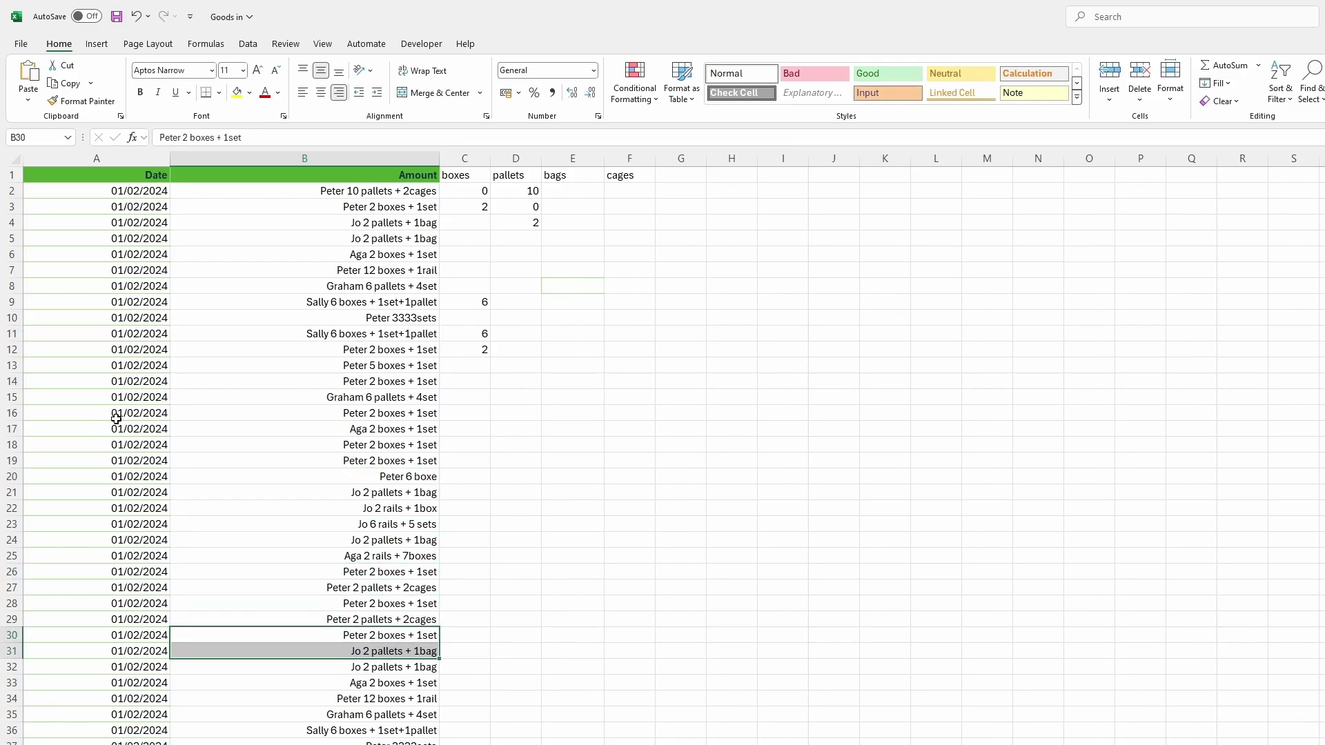
{"action": "left_click", "coordinate": [140, 197]}
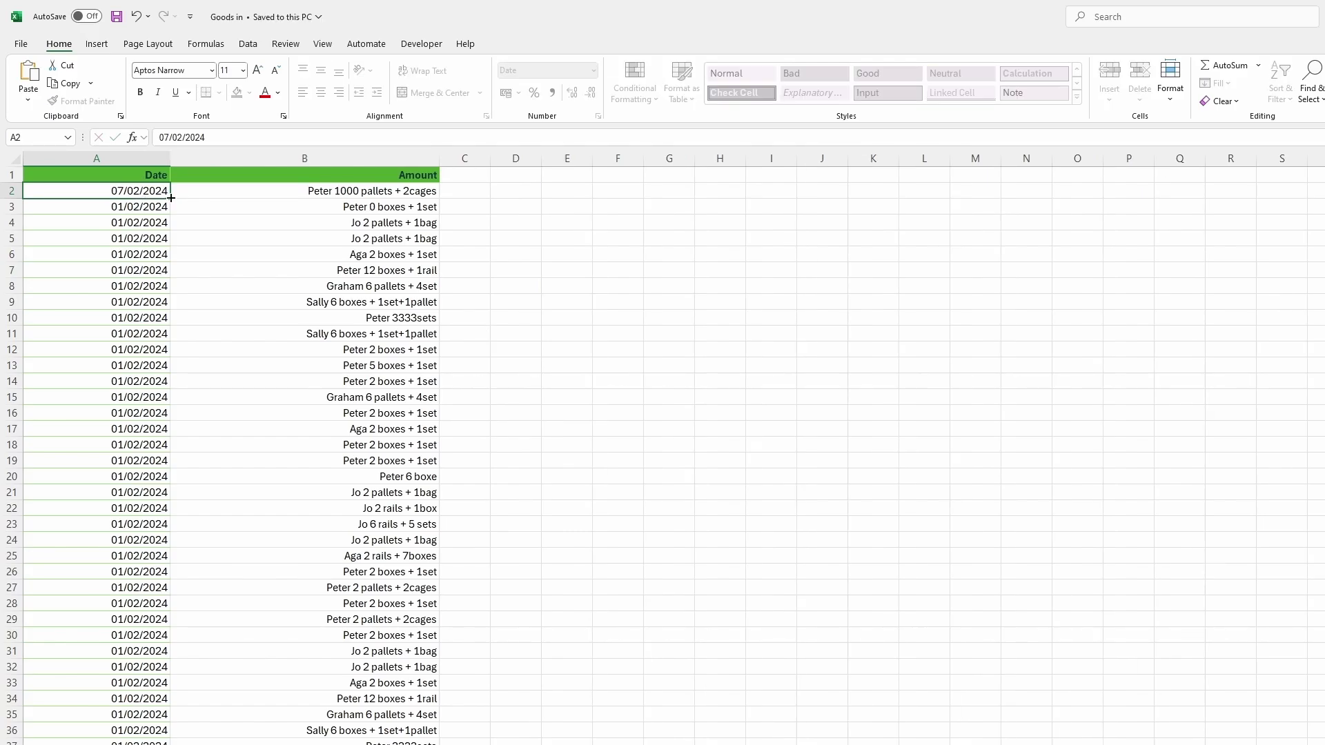
Fill 07/02/2024 down column A, then change A47 to 08/02/2024 and fill it down to row 363
{"action": "left_click_drag", "start_coordinate": [171, 198], "coordinate": [171, 624]}
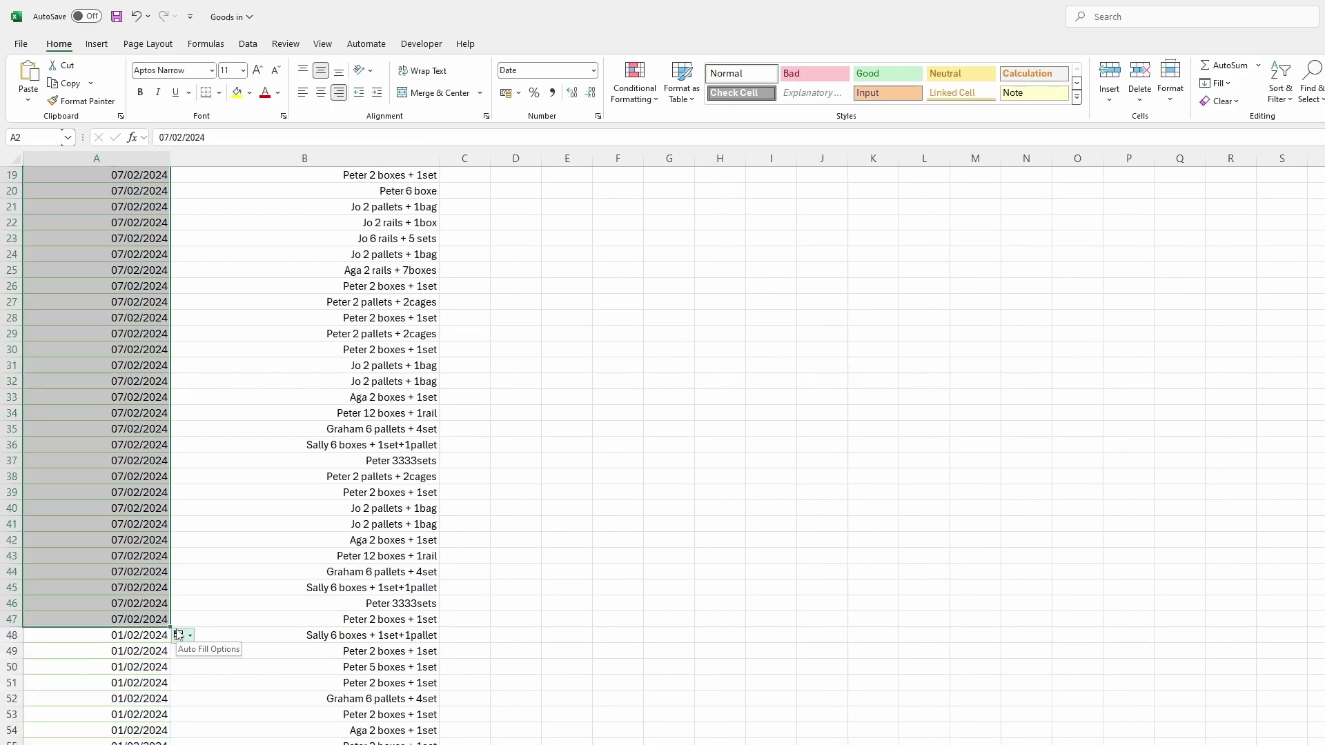
{"action": "left_click", "coordinate": [134, 642]}
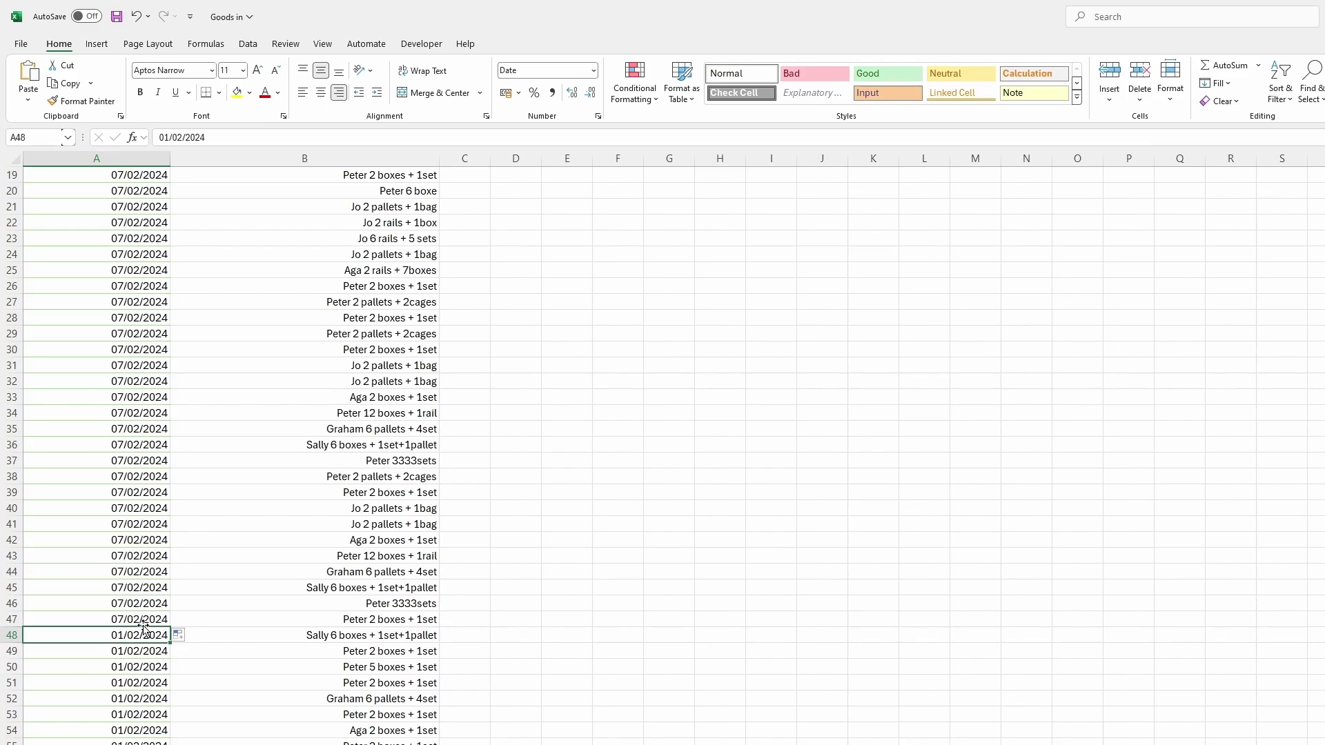
{"action": "left_click", "coordinate": [143, 621]}
{"action": "left_click", "coordinate": [169, 137]}
{"action": "key", "text": "BackSpace"}
{"action": "type", "text": "8"}
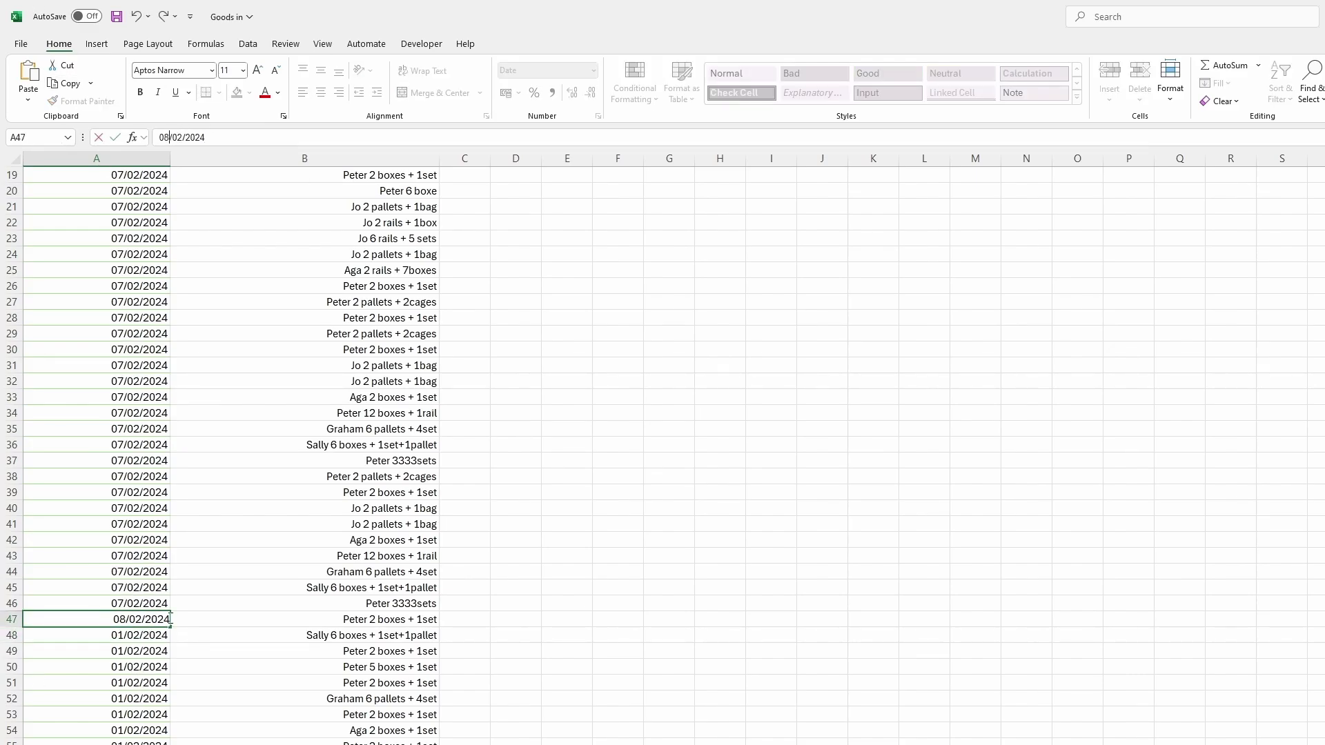
{"action": "left_click_drag", "start_coordinate": [171, 625], "coordinate": [173, 731]}
Undo a mistaken edit at A364 and fill 09/02/2024 down column A to row 412
{"action": "left_click", "coordinate": [191, 135]}
{"action": "key", "text": "Delete"}
{"action": "type", "text": "2"}
{"action": "key", "text": "Return"}
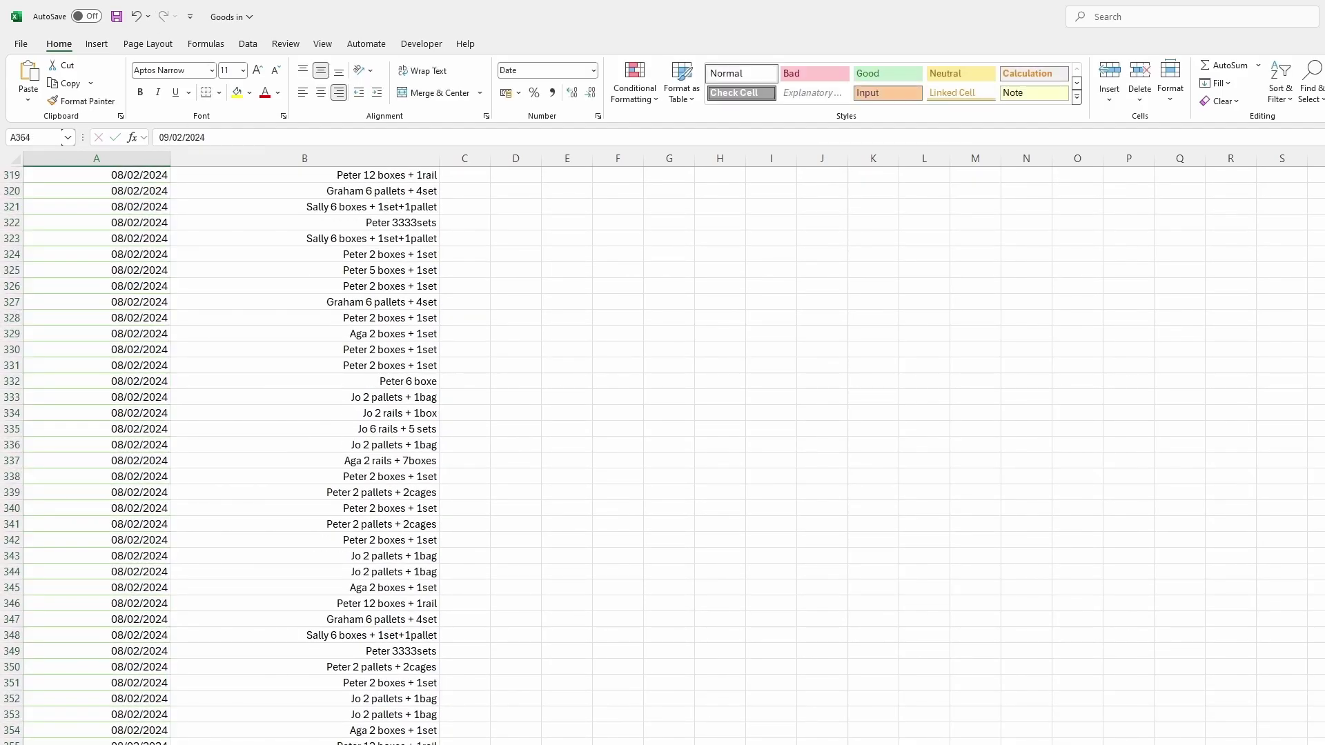
{"action": "key", "text": "ctrl+z"}
{"action": "key", "text": "ctrl+z"}
{"action": "key", "text": "ctrl+z"}
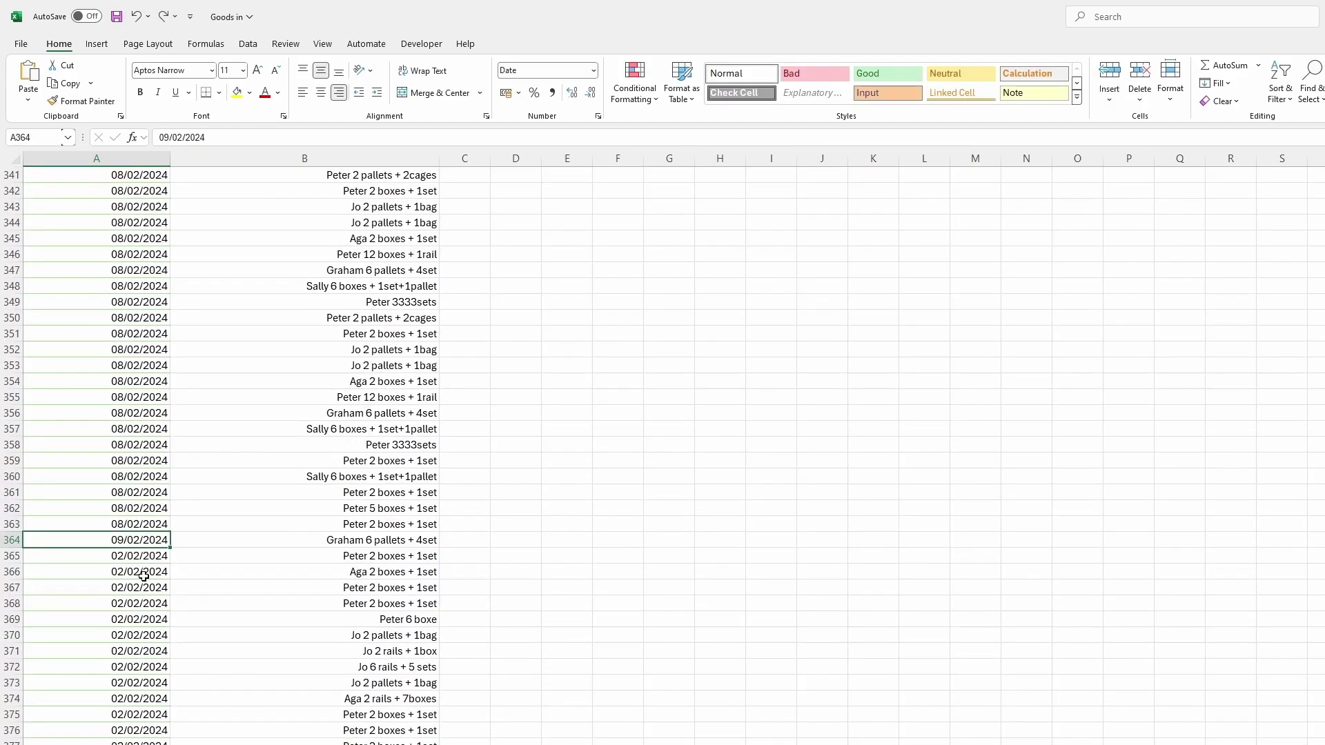
{"action": "left_click_drag", "start_coordinate": [170, 549], "coordinate": [172, 731]}
Enter 10/02/2024 from A413 and 11/02/2024 from A610, filling each down its block
{"action": "type", "text": "10/02/2024"}
{"action": "key", "text": "ctrl+Return"}
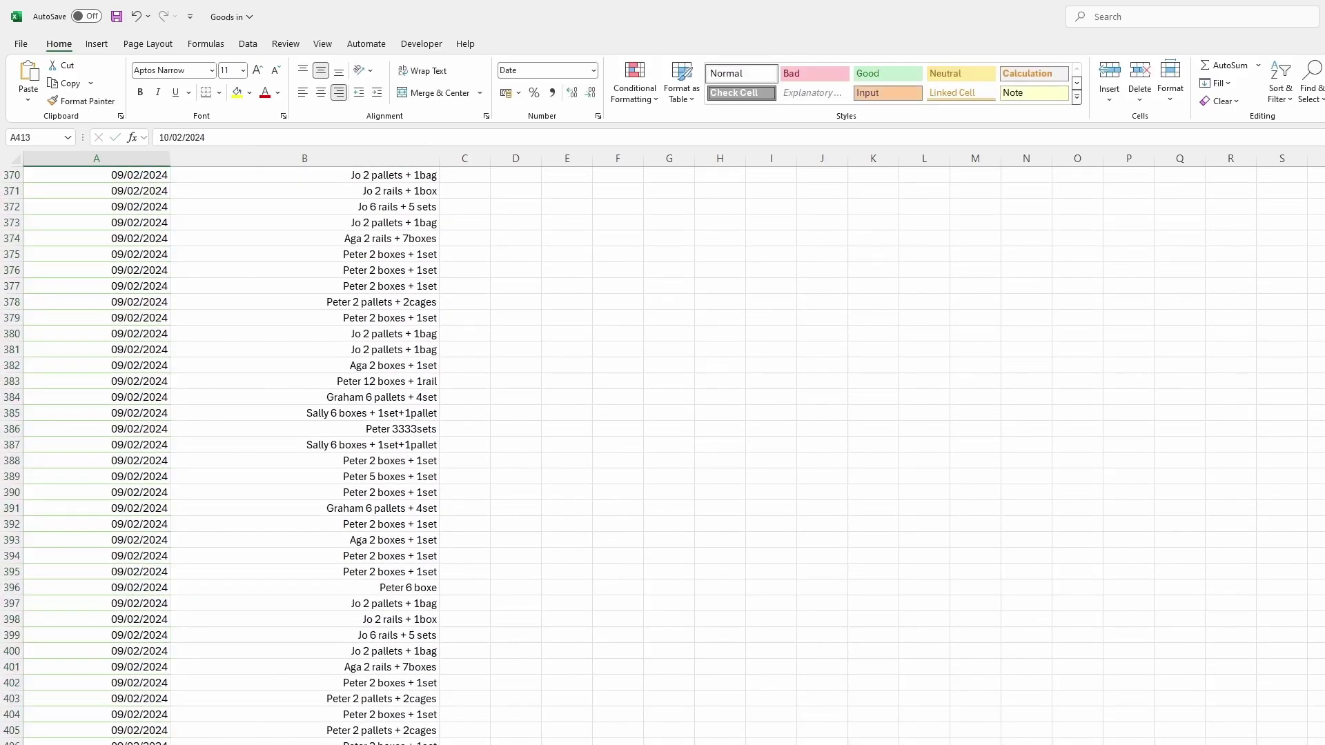
{"action": "scroll", "coordinate": [172, 483], "scroll_direction": "down", "scroll_amount": 7}
{"action": "left_click_drag", "start_coordinate": [171, 500], "coordinate": [173, 742]}
{"action": "type", "text": "11/02/2024"}
{"action": "key", "text": "ctrl+Return"}
{"action": "key", "text": "ctrl+d"}
Change A705 to 12/02/2024 and fill it down its block of rows
{"action": "left_click", "coordinate": [166, 137]}
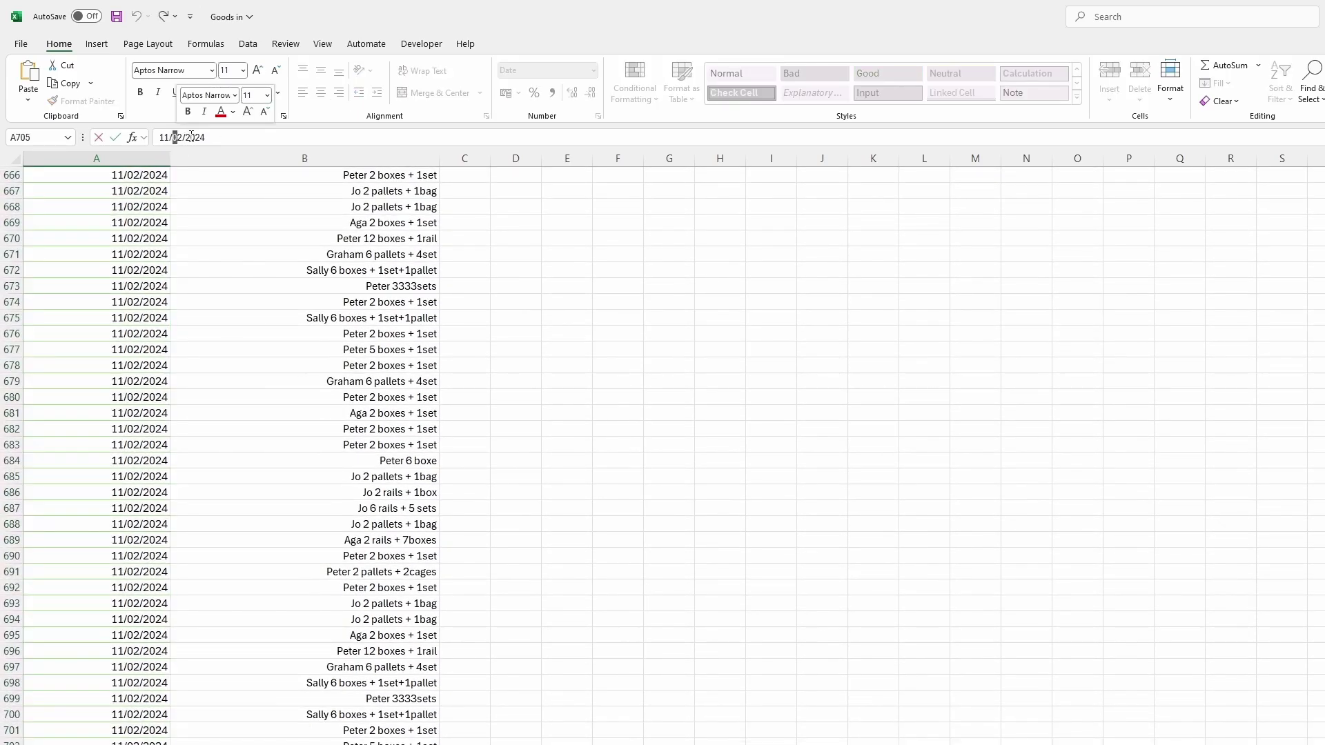
{"action": "key", "text": "BackSpace"}
{"action": "type", "text": "0"}
{"action": "key", "text": "Return"}
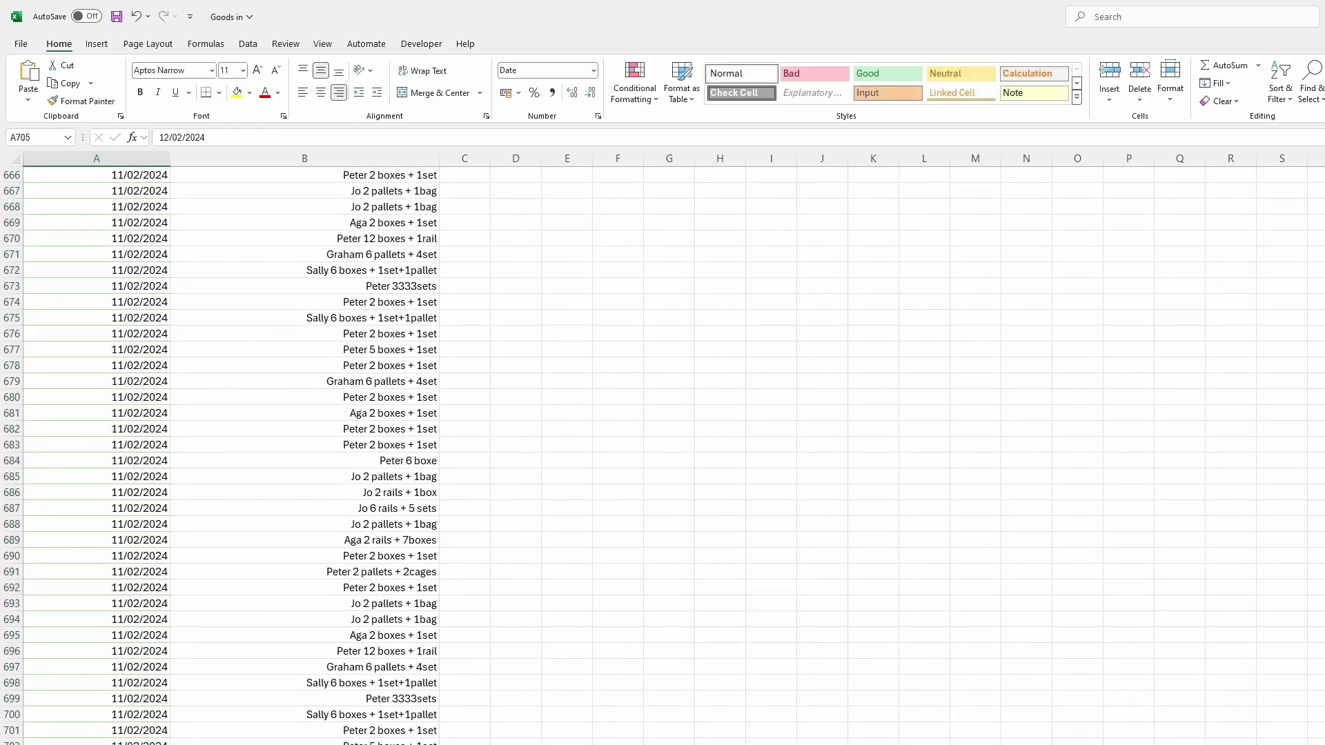
{"action": "scroll", "coordinate": [153, 730], "scroll_direction": "down", "scroll_amount": 20}
{"action": "left_click", "coordinate": [153, 730], "text": "shift"}
{"action": "key", "text": "ctrl+d"}
{"action": "left_click", "coordinate": [152, 730]}
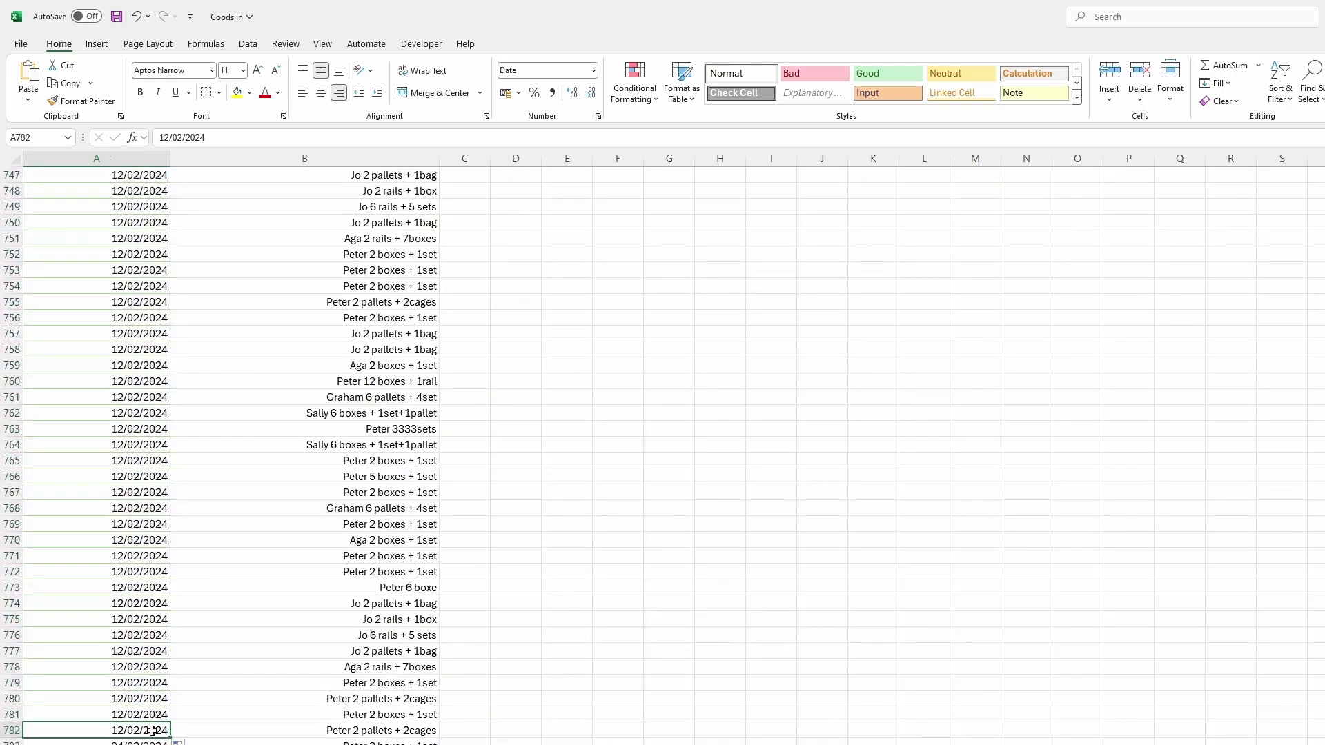
Change A782 to 13/02/2024 and fill it down column A
{"action": "left_click", "coordinate": [170, 137]}
{"action": "key", "text": "BackSpace"}
{"action": "type", "text": "3"}
{"action": "key", "text": "Return"}
{"action": "left_click", "coordinate": [150, 728]}
{"action": "key", "text": "ctrl+shift+Down"}
{"action": "key", "text": "ctrl+d"}
{"action": "scroll", "coordinate": [210, 704], "scroll_direction": "up", "scroll_amount": 20}
{"action": "left_click", "coordinate": [304, 381]}
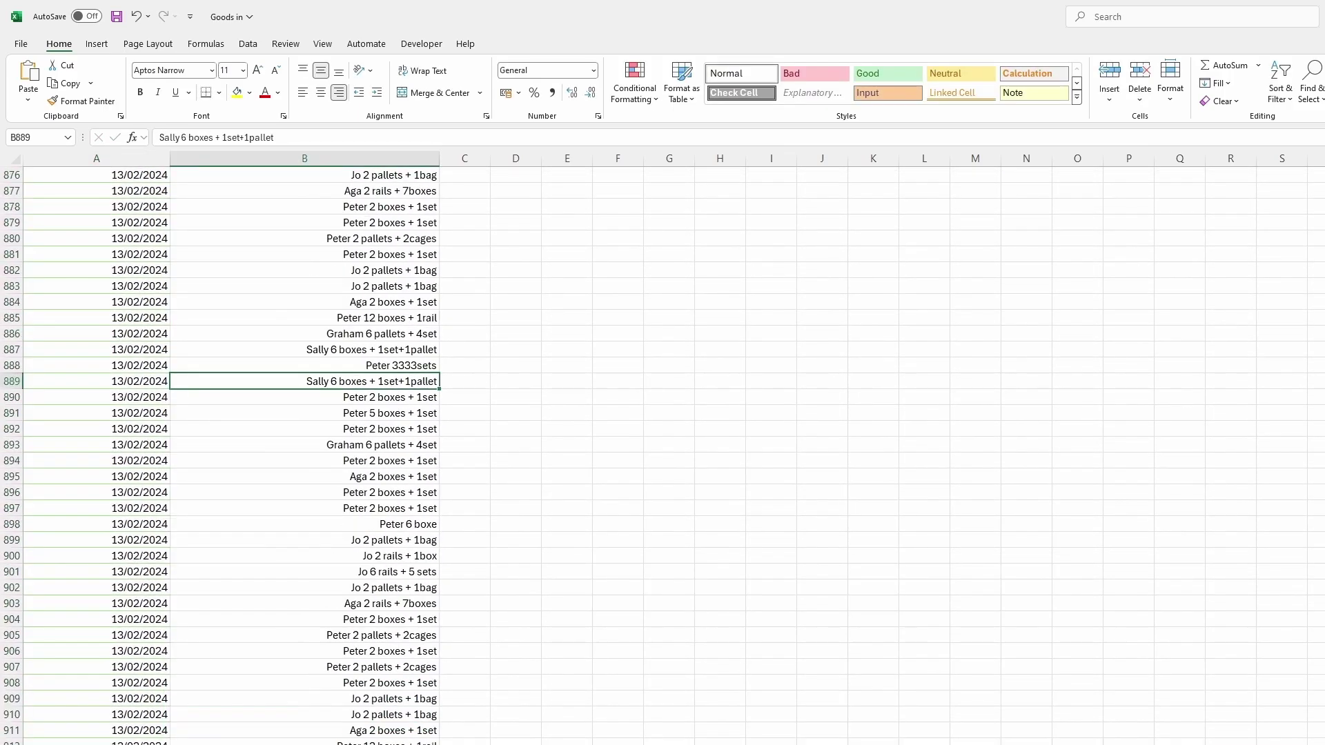
Set A975 to 14/02/2024 and fill it down to the end of column A
{"action": "scroll", "coordinate": [59, 485], "scroll_direction": "down", "scroll_amount": 20}
{"action": "left_click", "coordinate": [130, 541]}
{"action": "left_click_drag", "start_coordinate": [169, 547], "coordinate": [172, 562]}
{"action": "left_click", "coordinate": [168, 560]}
{"action": "key", "text": "ctrl+shift+Down"}
{"action": "key", "text": "ctrl+d"}
{"action": "key", "text": "Return"}
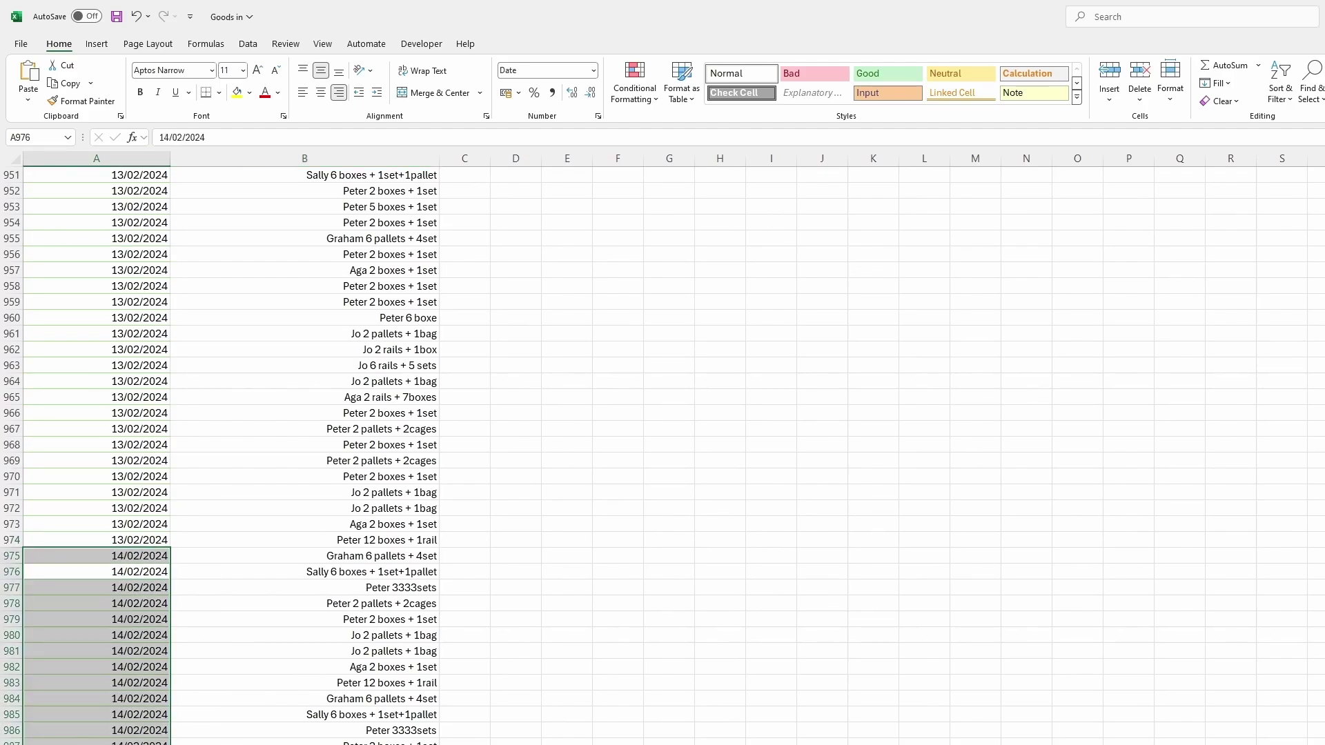
{"action": "left_click", "coordinate": [464, 744]}
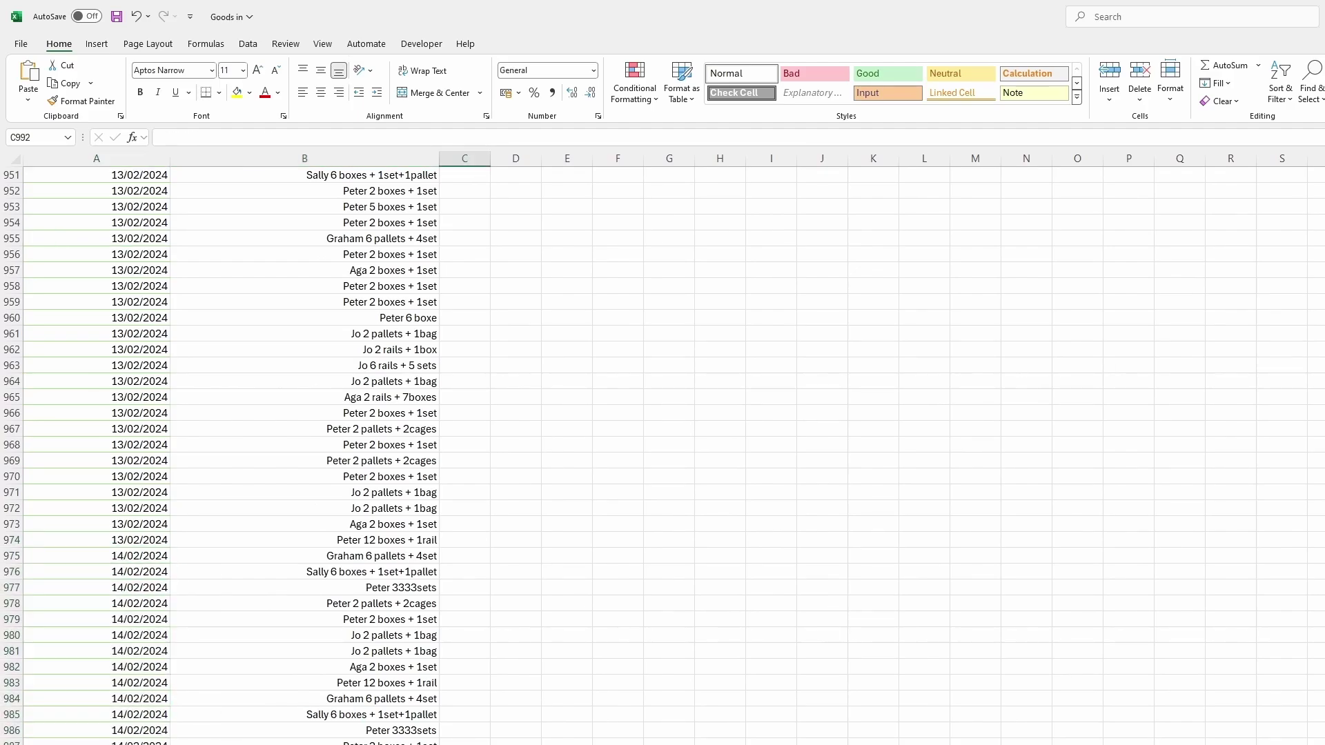
Save the Goods in workbook, then copy the table's dates from A2 down and paste them at M15
{"action": "left_click", "coordinate": [117, 16]}
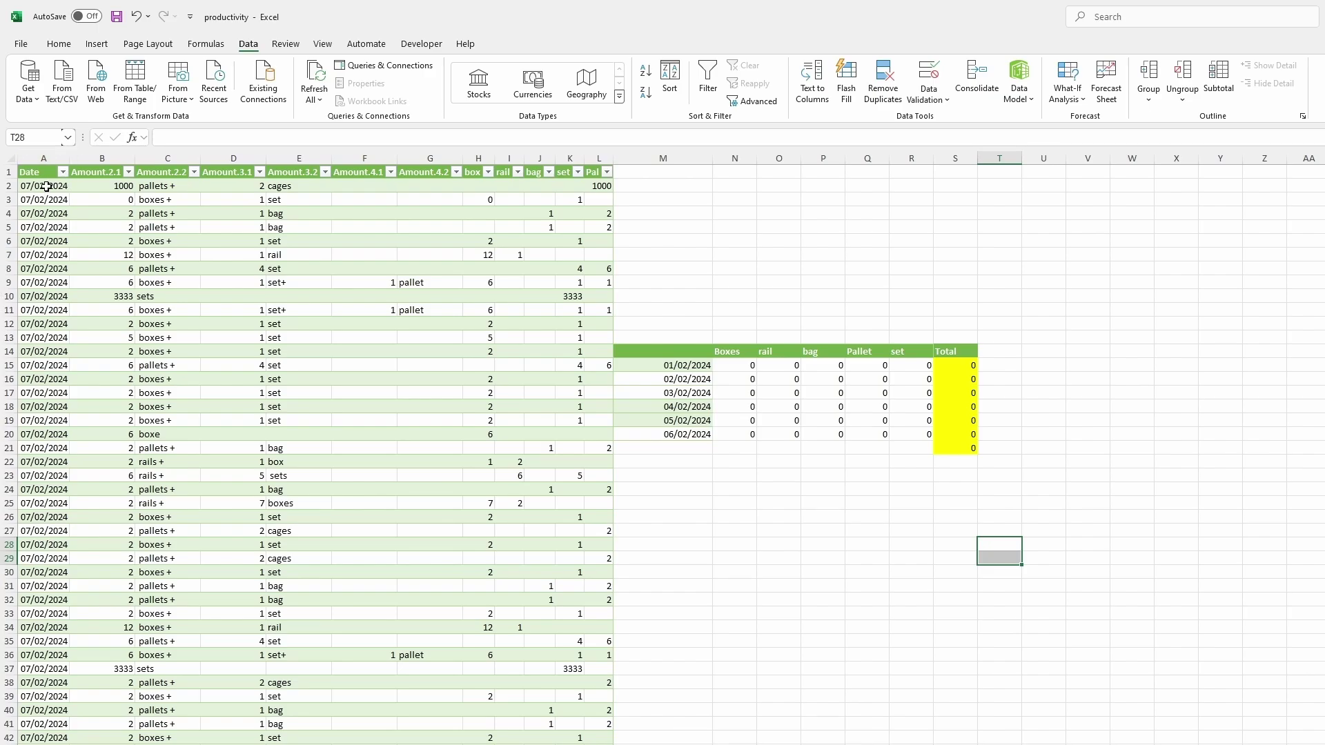
{"action": "left_click", "coordinate": [46, 186]}
{"action": "key", "text": "ctrl+shift+Down"}
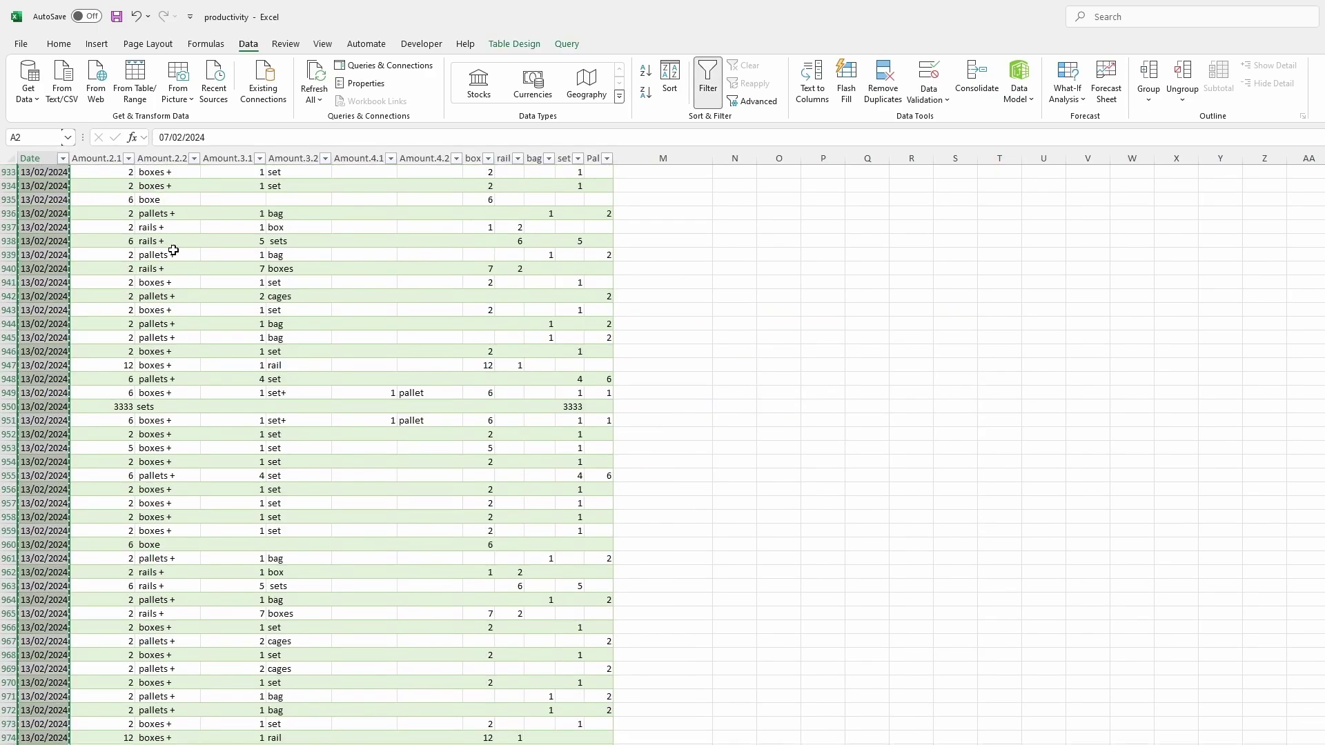
{"action": "key", "text": "ctrl+Home"}
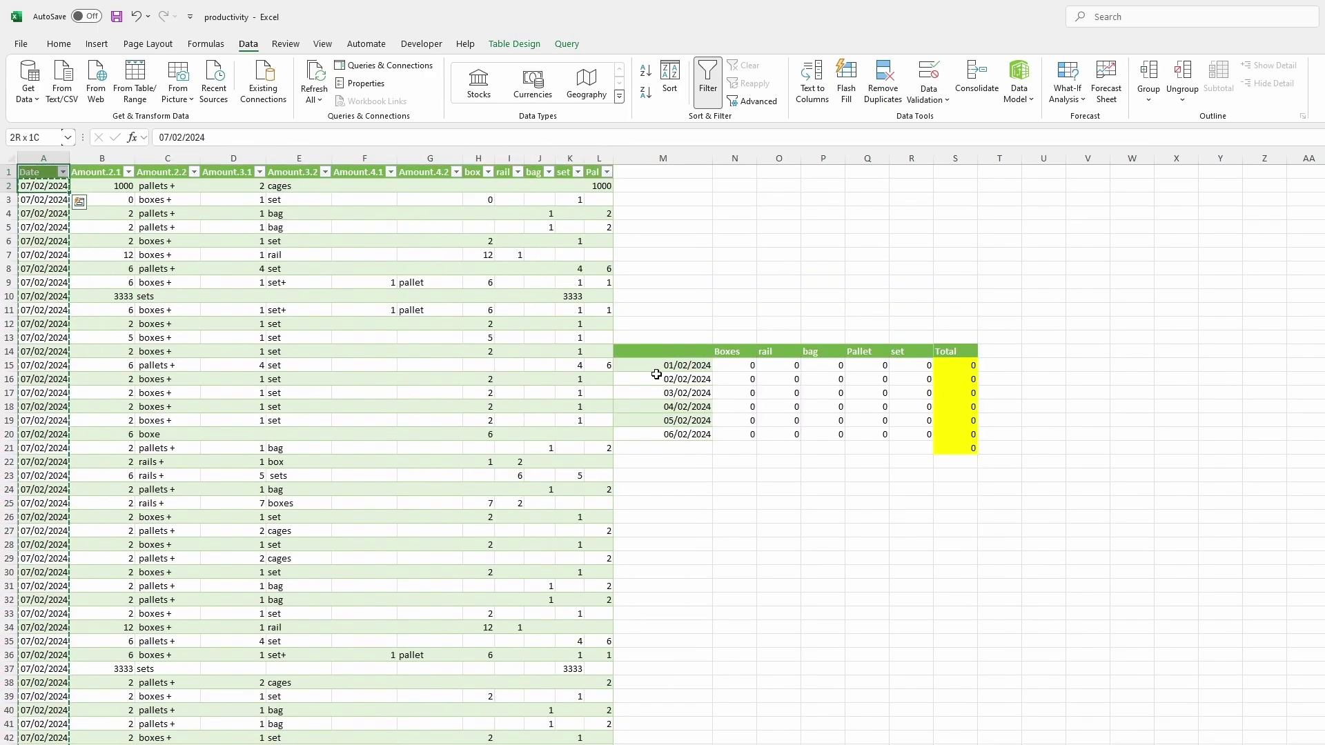
{"action": "left_click", "coordinate": [672, 366]}
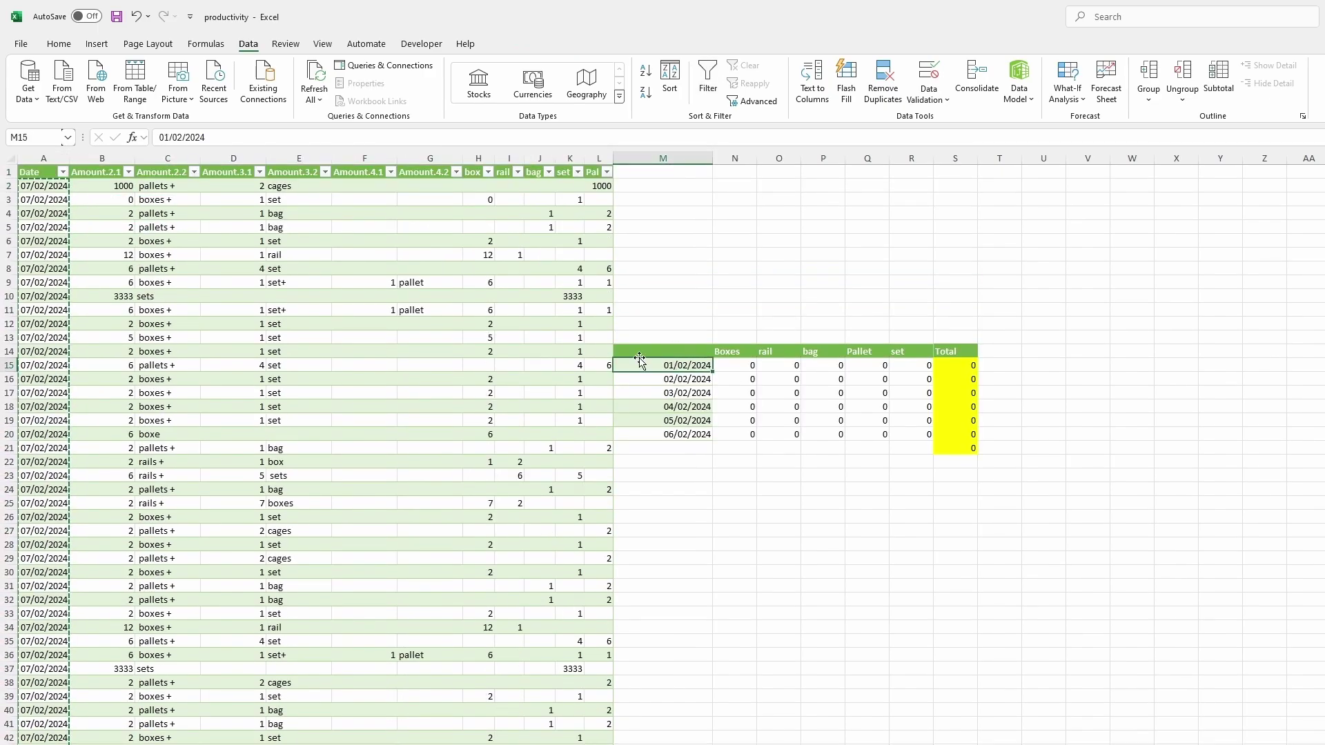
{"action": "key", "text": "ctrl+v"}
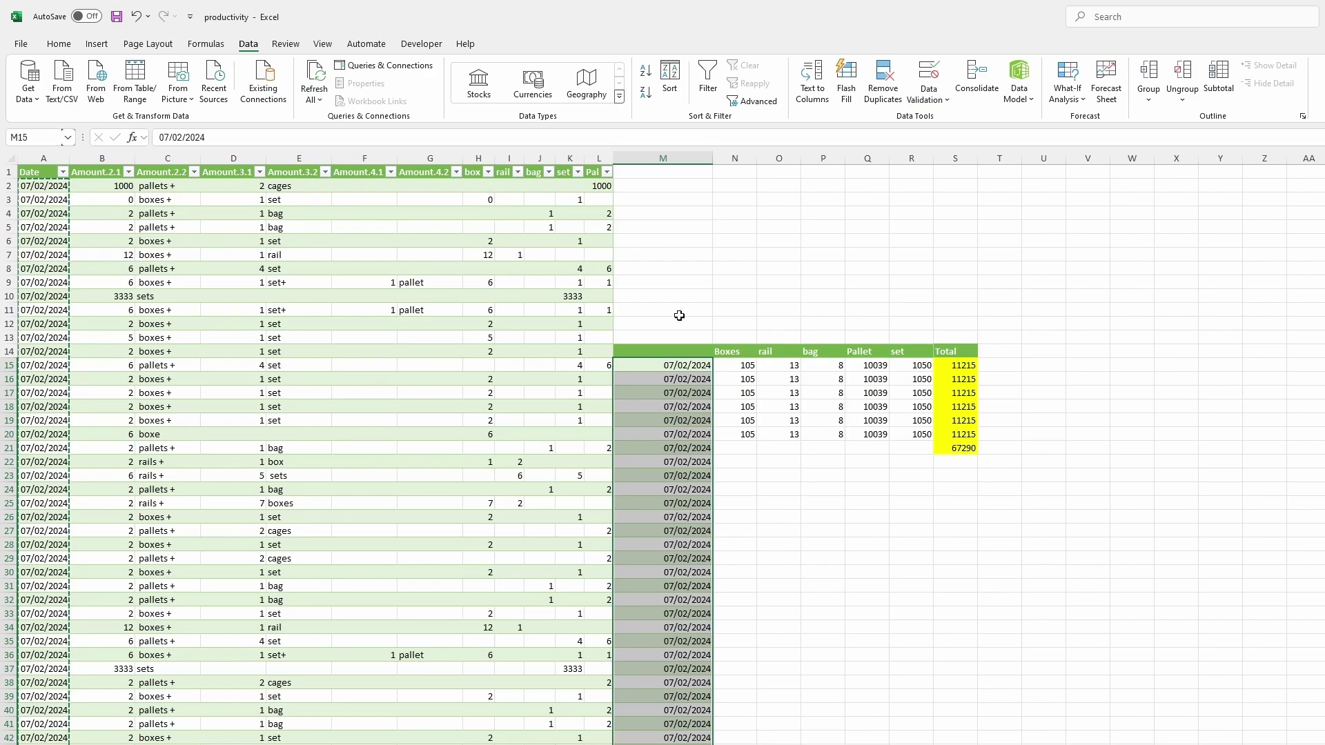
Run Remove Duplicates on column M from M14 down, current selection only, leaving unique dates 07/02–14/02/2024
{"action": "left_click", "coordinate": [647, 350]}
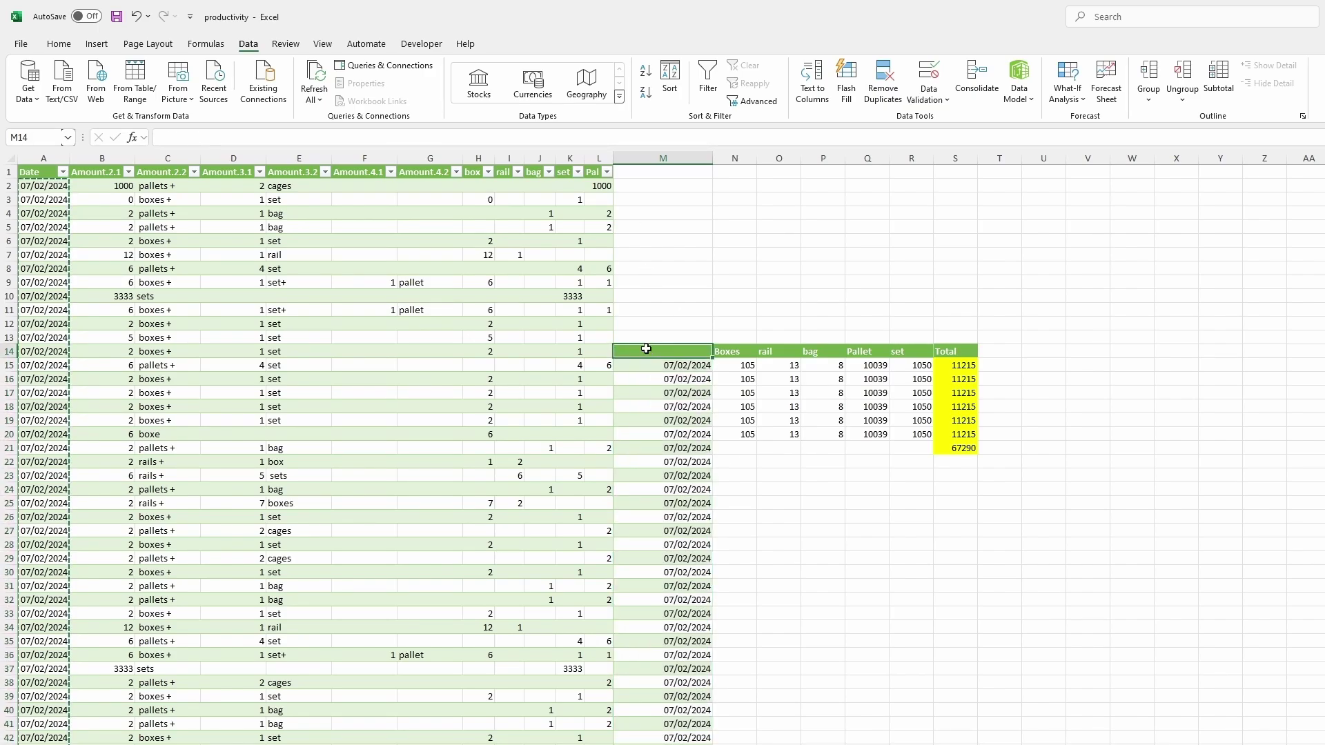
{"action": "left_click_drag", "start_coordinate": [646, 349], "coordinate": [647, 359]}
{"action": "key", "text": "ctrl+shift+Down"}
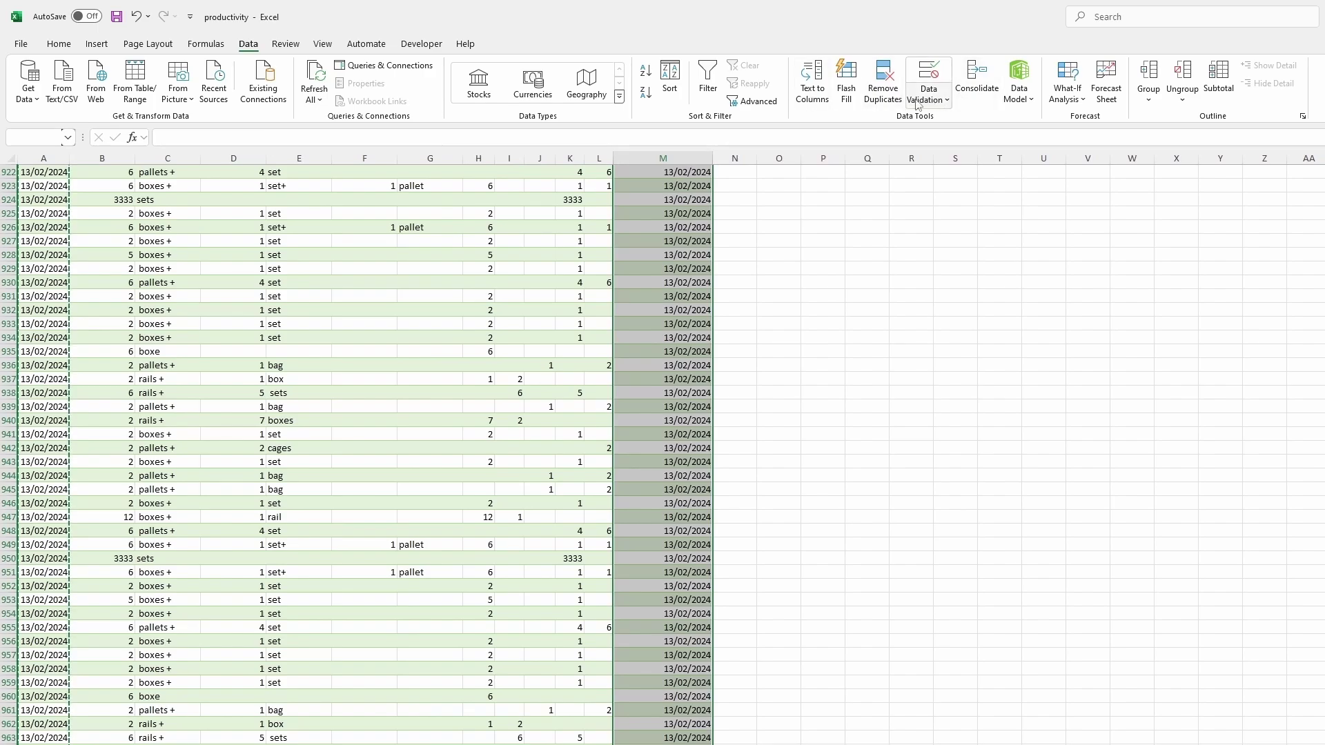
{"action": "left_click", "coordinate": [886, 87]}
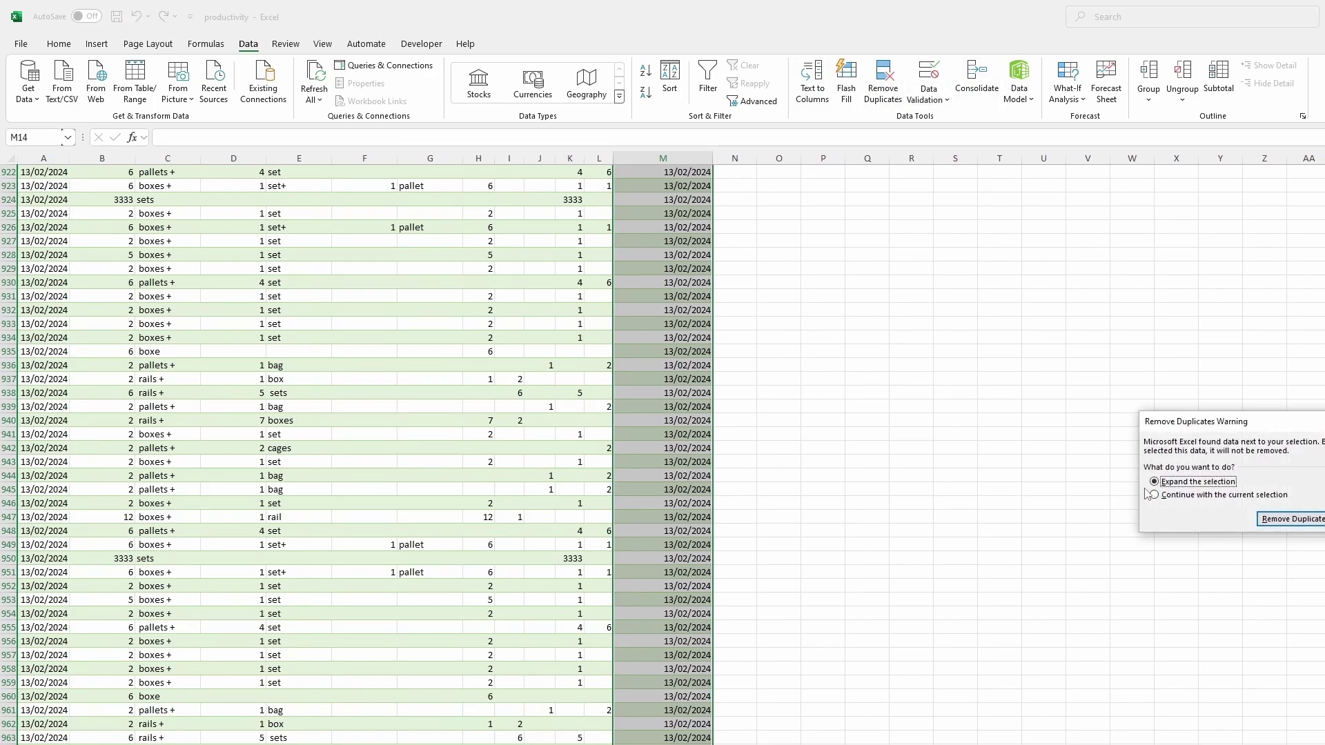
{"action": "key", "text": "alt+c"}
{"action": "left_click", "coordinate": [1259, 519]}
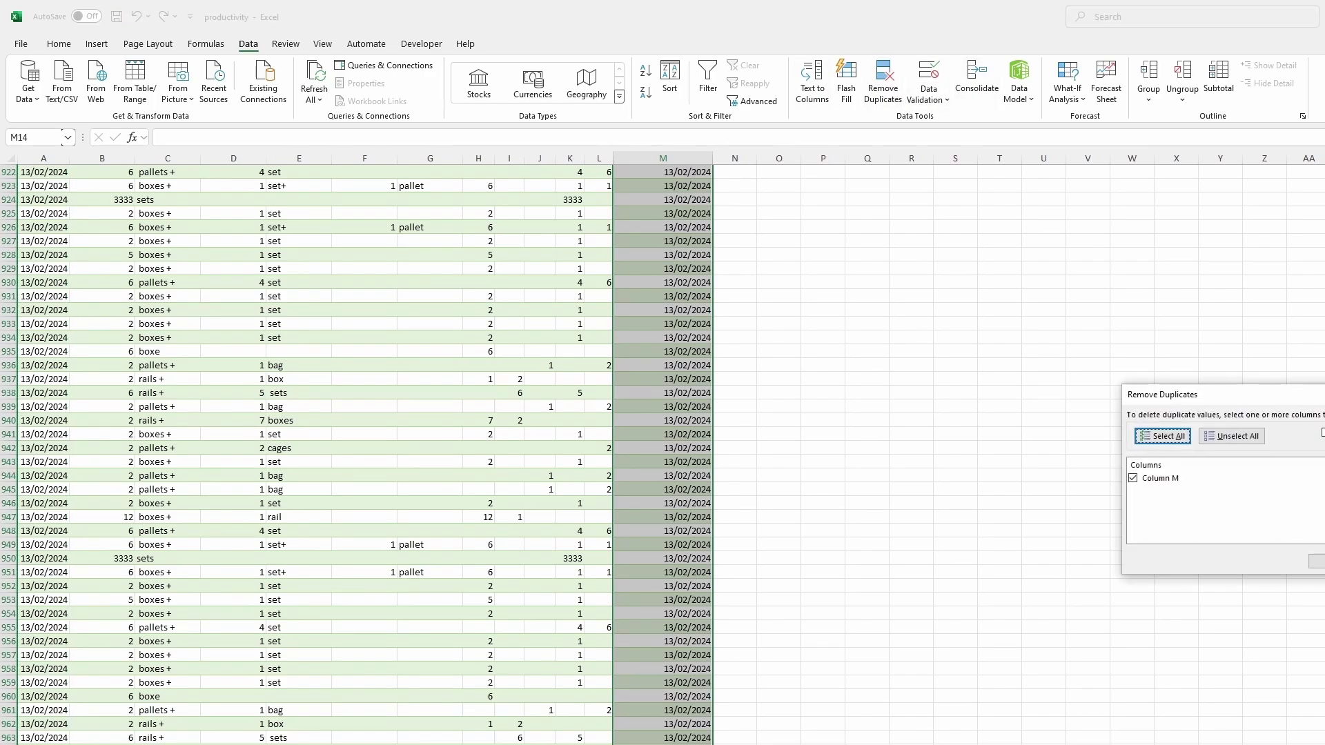
{"action": "left_click", "coordinate": [1317, 561]}
{"action": "left_click", "coordinate": [1197, 529]}
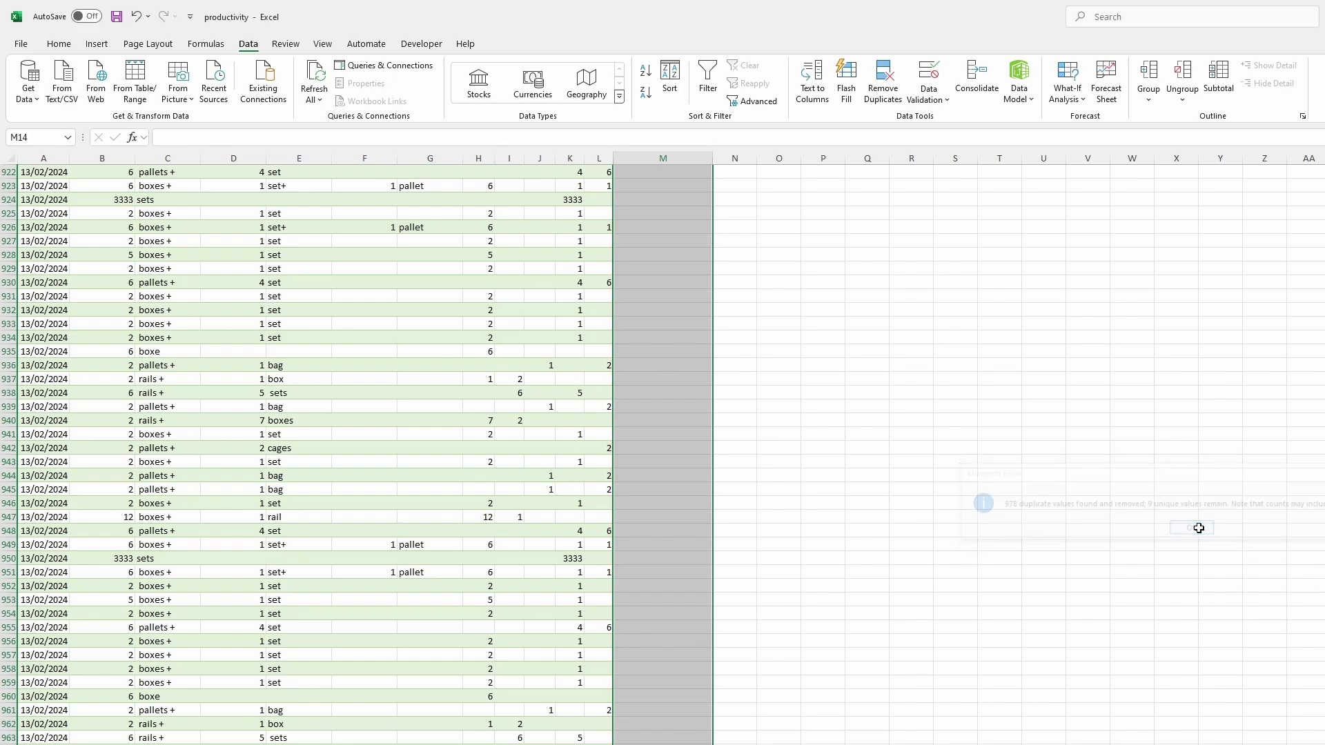
{"action": "key", "text": "ctrl+Up"}
{"action": "scroll", "coordinate": [1100, 428], "scroll_direction": "up", "scroll_amount": 7}
Extend the item total formulas to the last rows and enter =SUM(S15:S22) in S23
{"action": "left_click", "coordinate": [1083, 597]}
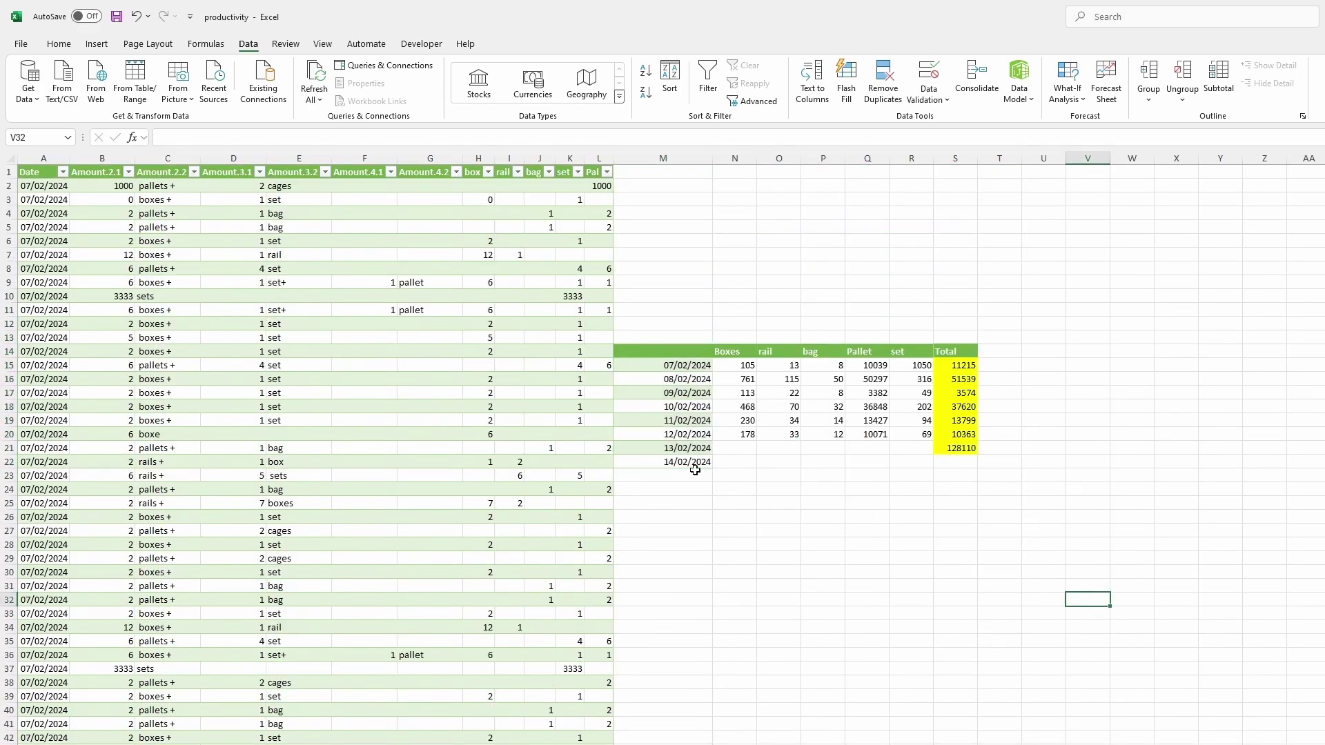
{"action": "left_click_drag", "start_coordinate": [743, 435], "coordinate": [973, 452]}
{"action": "left_click", "coordinate": [966, 477]}
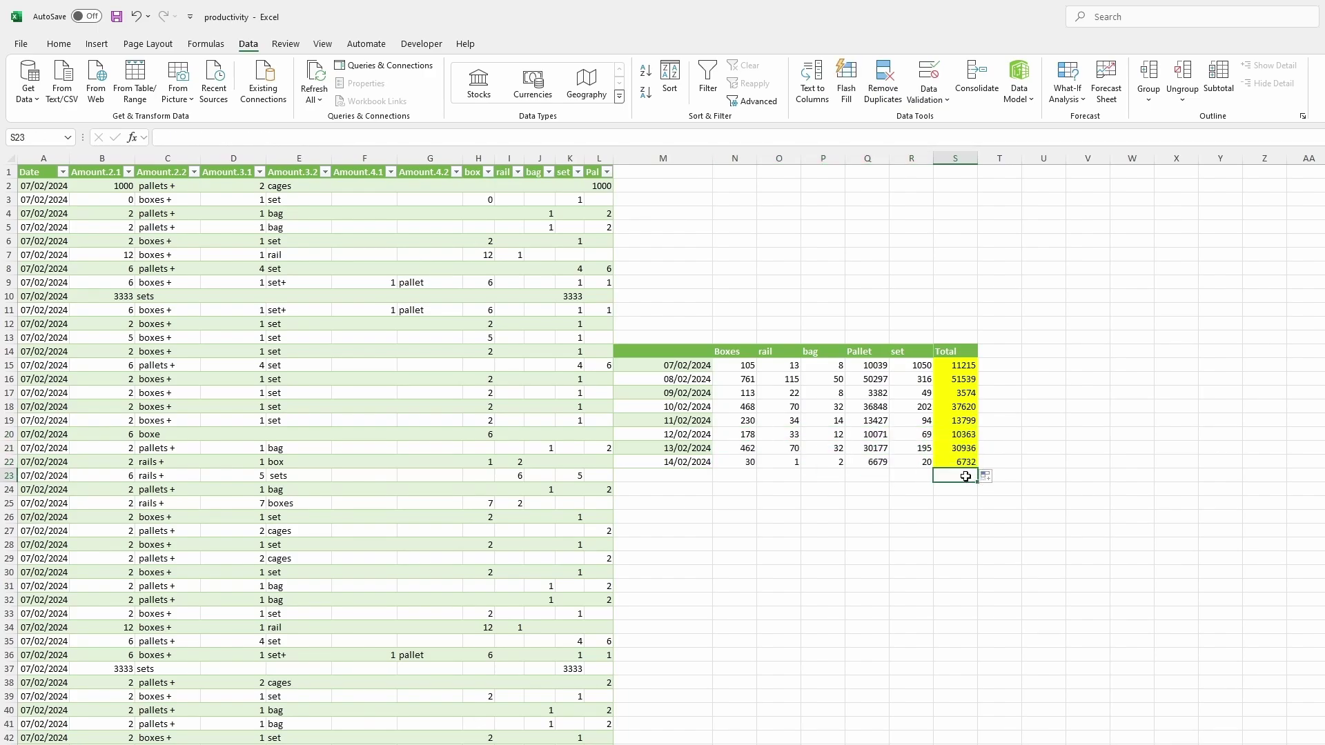
{"action": "type", "text": "="}
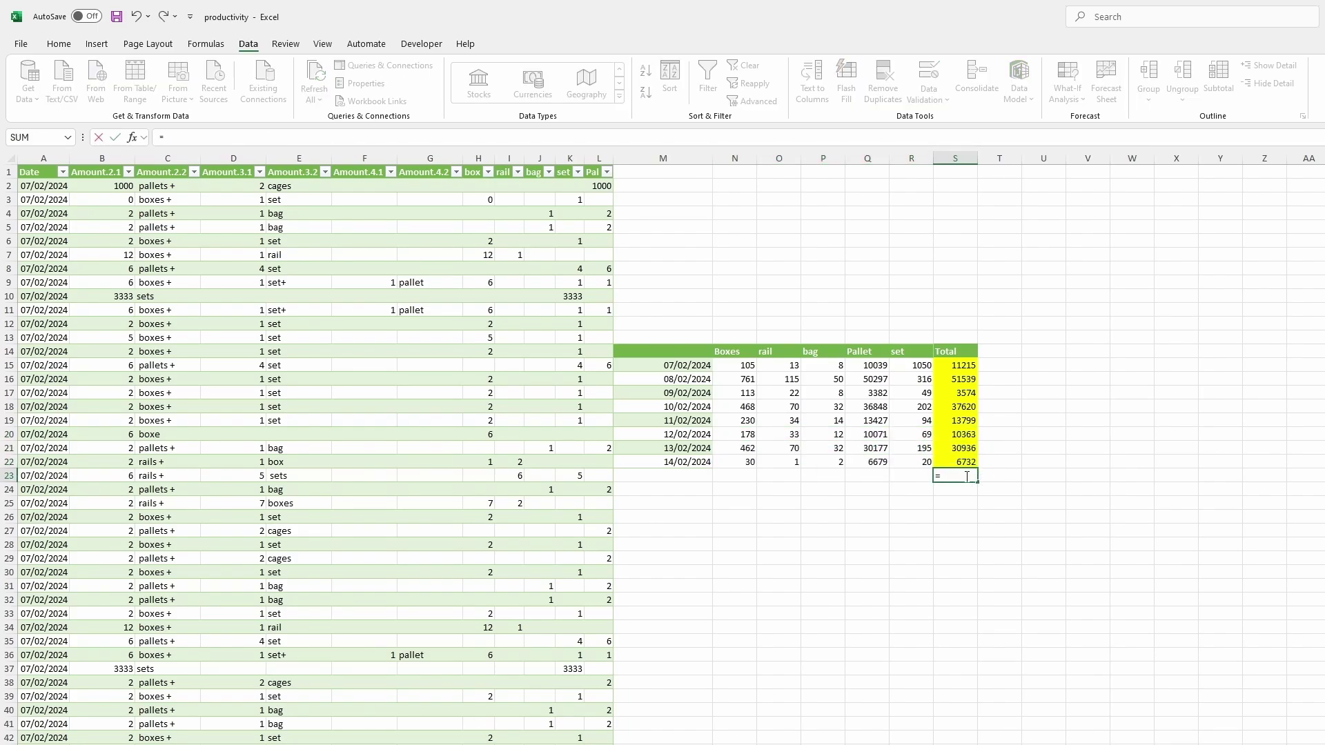
{"action": "type", "text": "sum"}
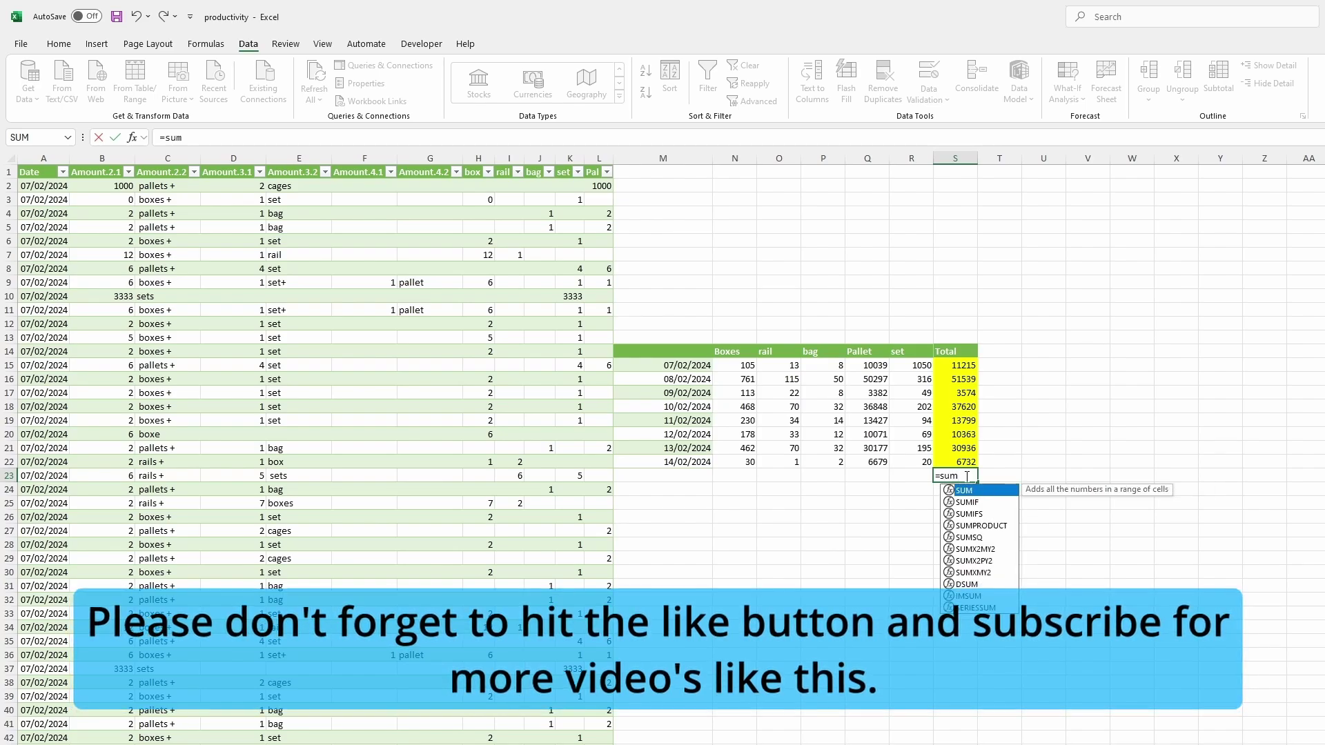
{"action": "type", "text": "("}
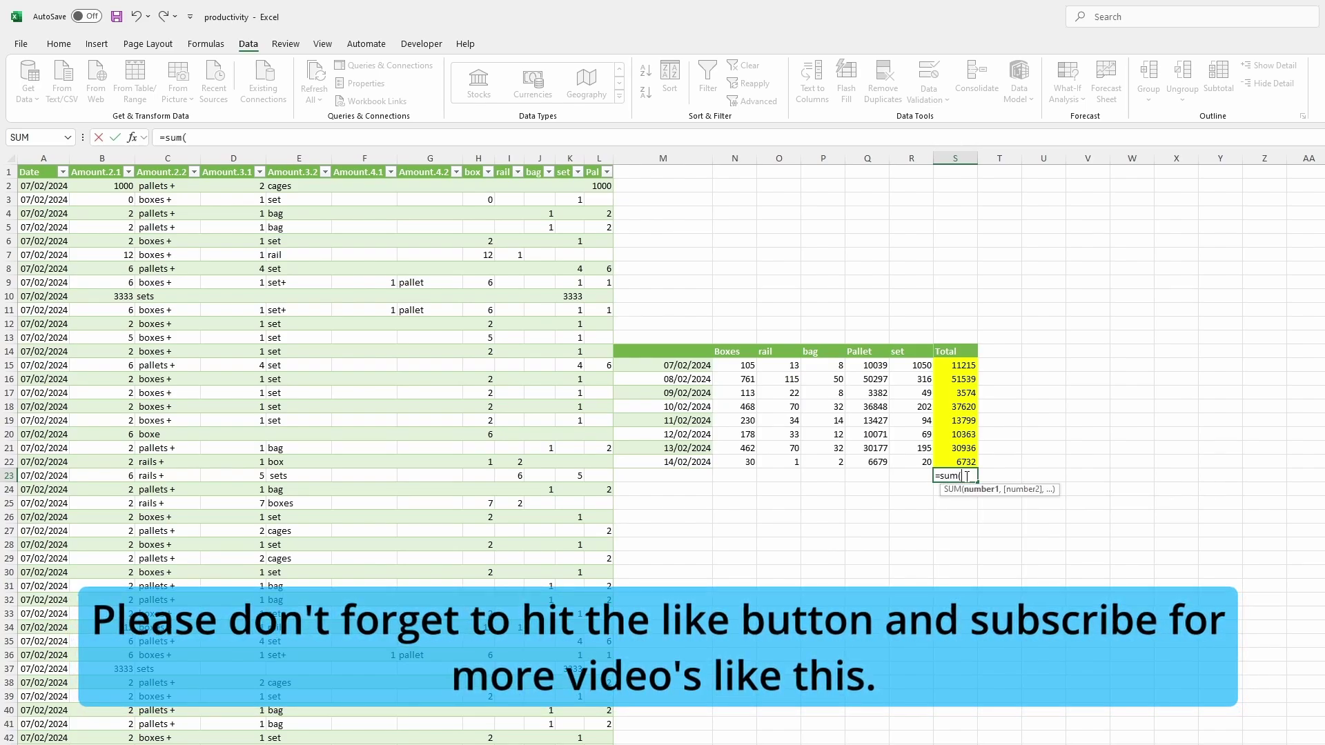
{"action": "left_click", "coordinate": [966, 363]}
{"action": "left_click_drag", "start_coordinate": [967, 363], "coordinate": [960, 455]}
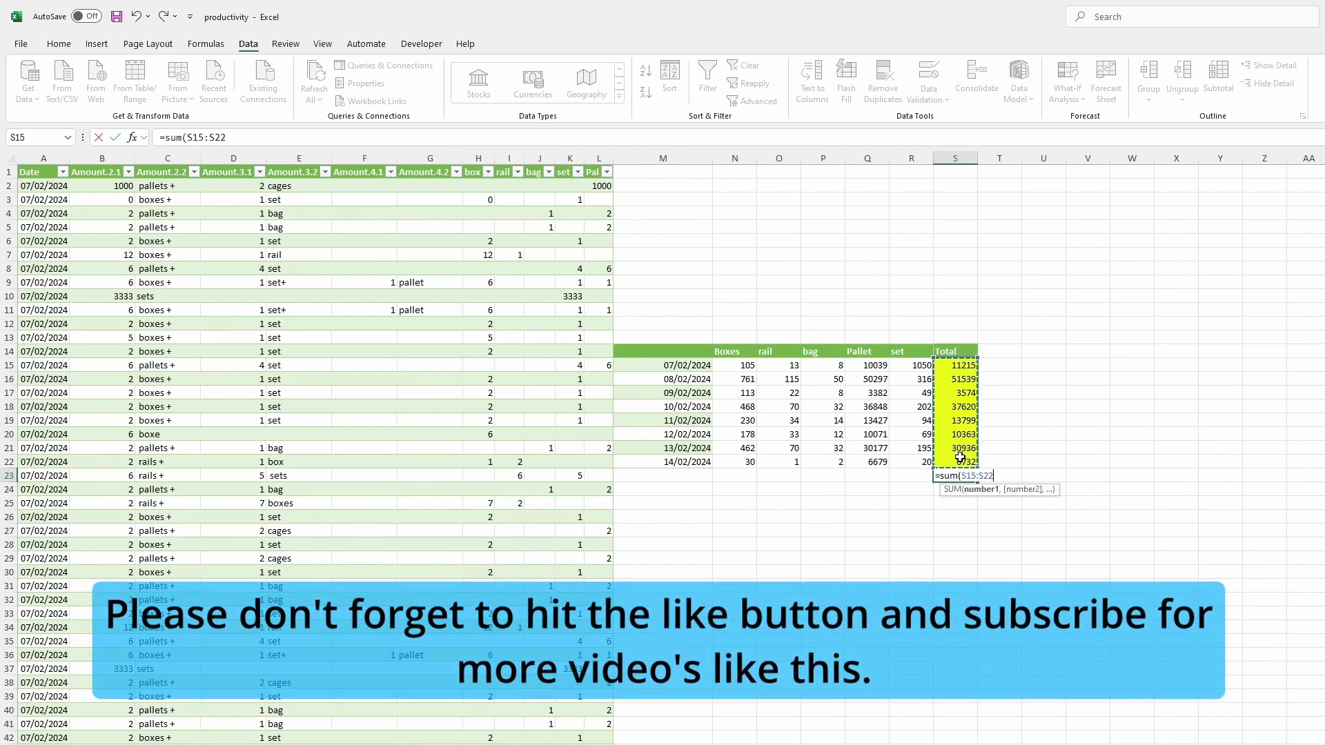
{"action": "key", "text": "Return"}
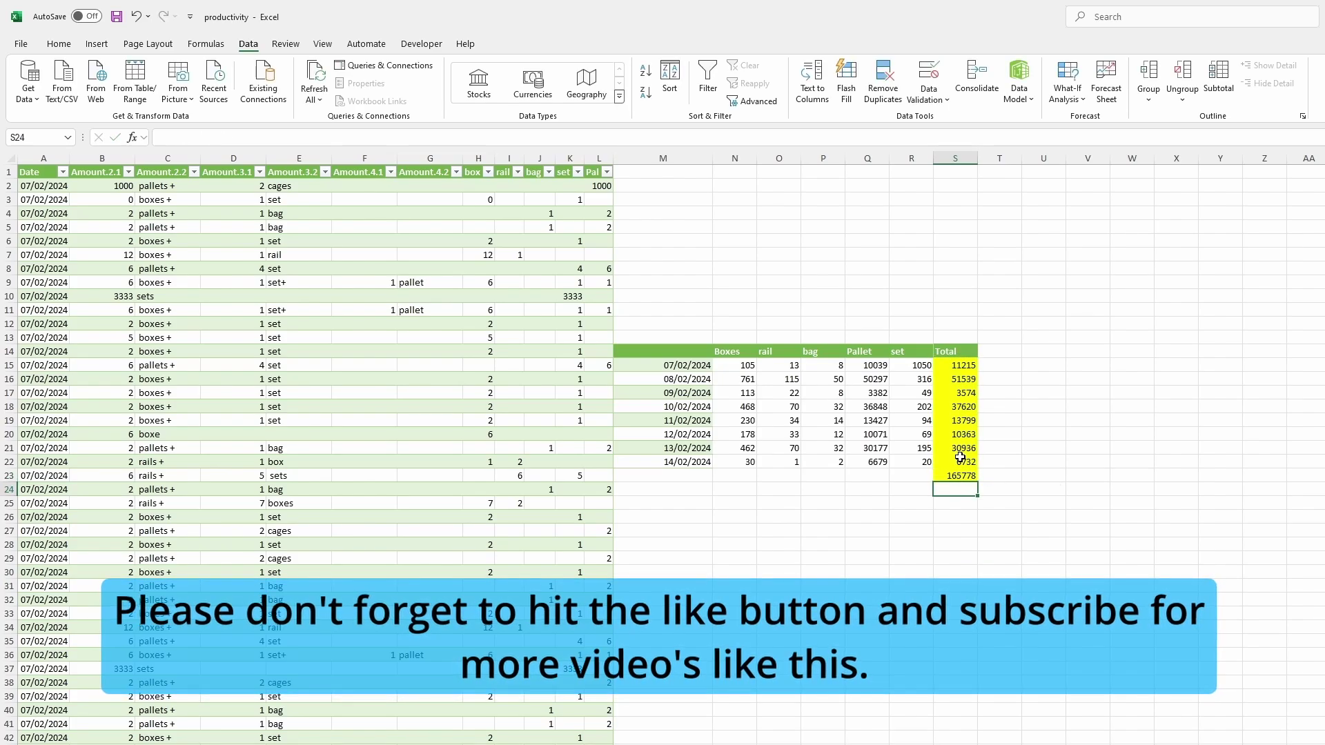
{"action": "left_click", "coordinate": [1086, 571]}
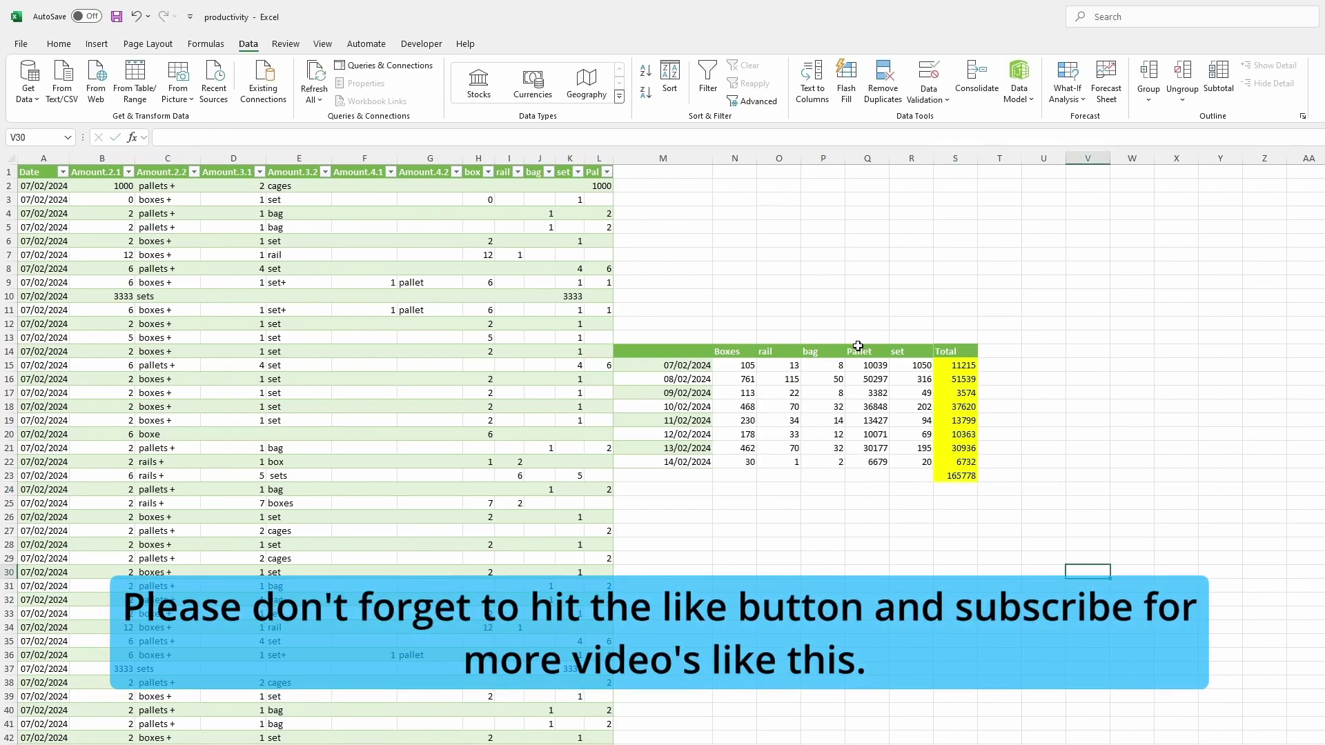
{"action": "left_click", "coordinate": [959, 475]}
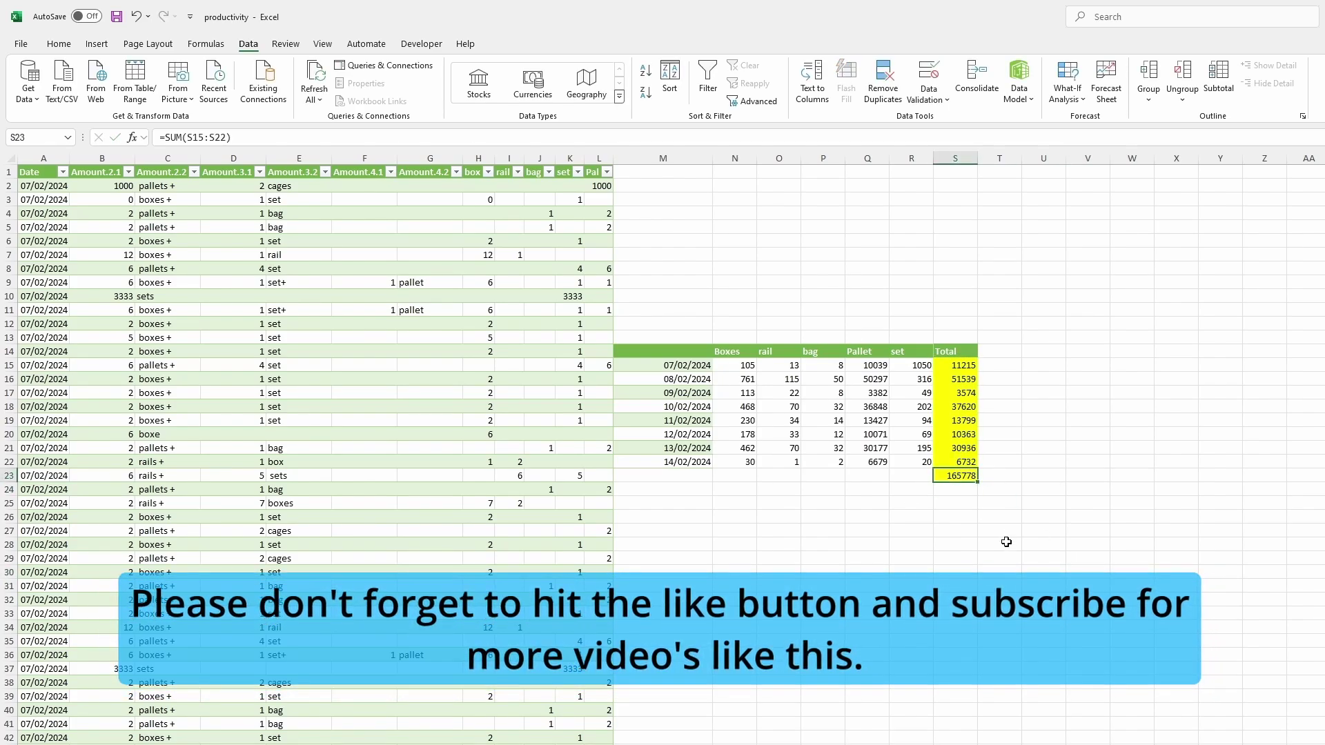